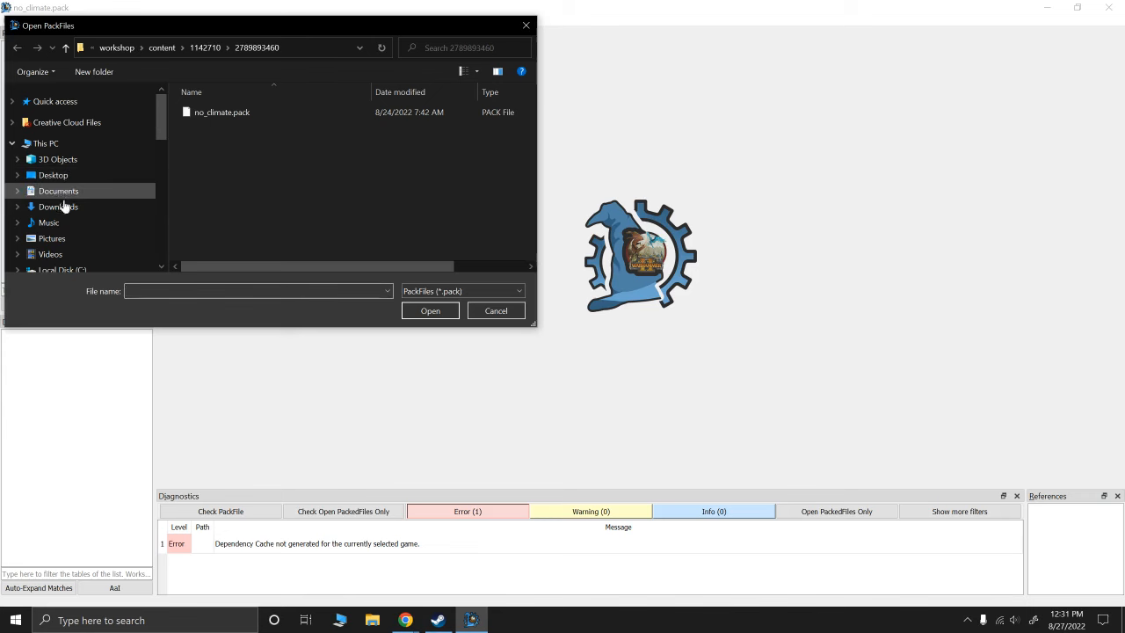
Open Masked_Mustachios_Dwarf_Rangers_Expanded.pack from the My Mods WH2 folder on the Desktop
left_click(53, 176)
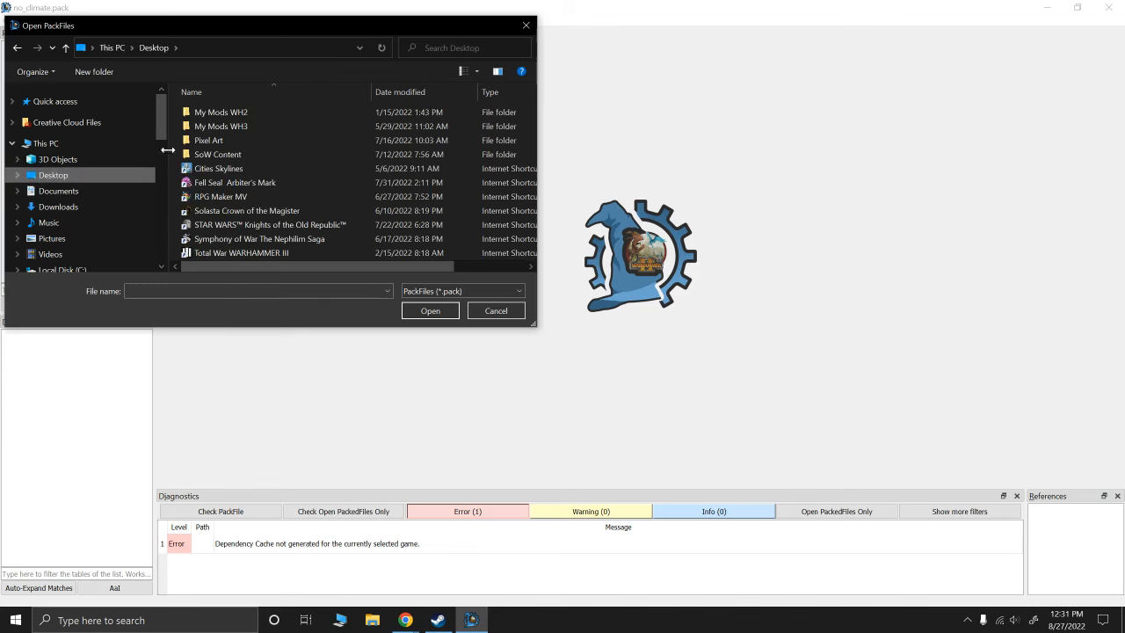
double_click(212, 112)
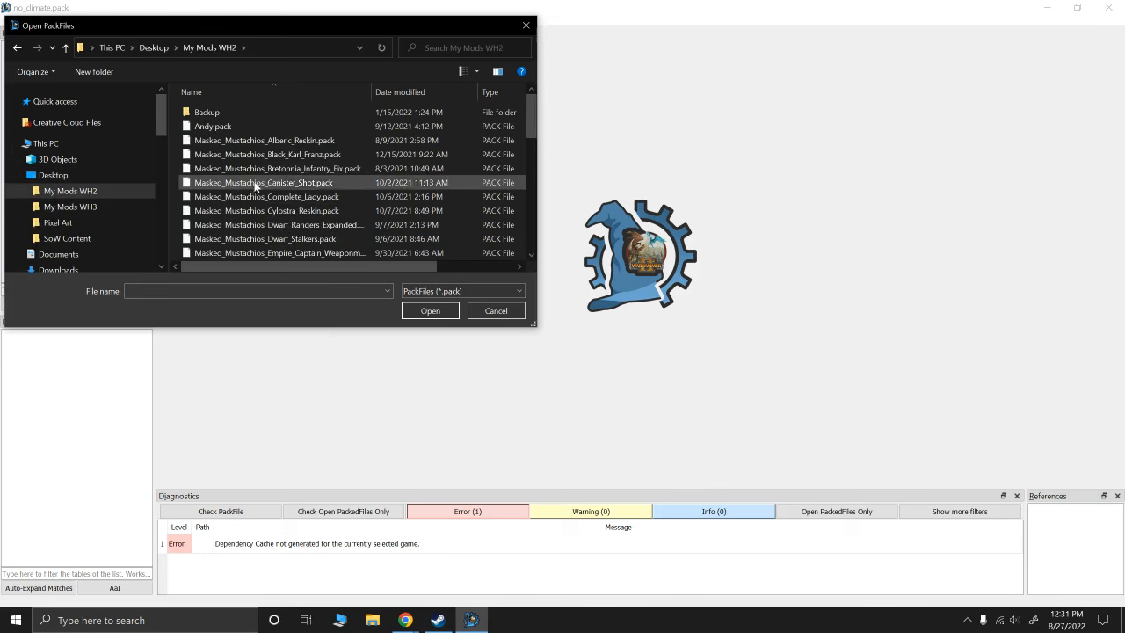
double_click(255, 226)
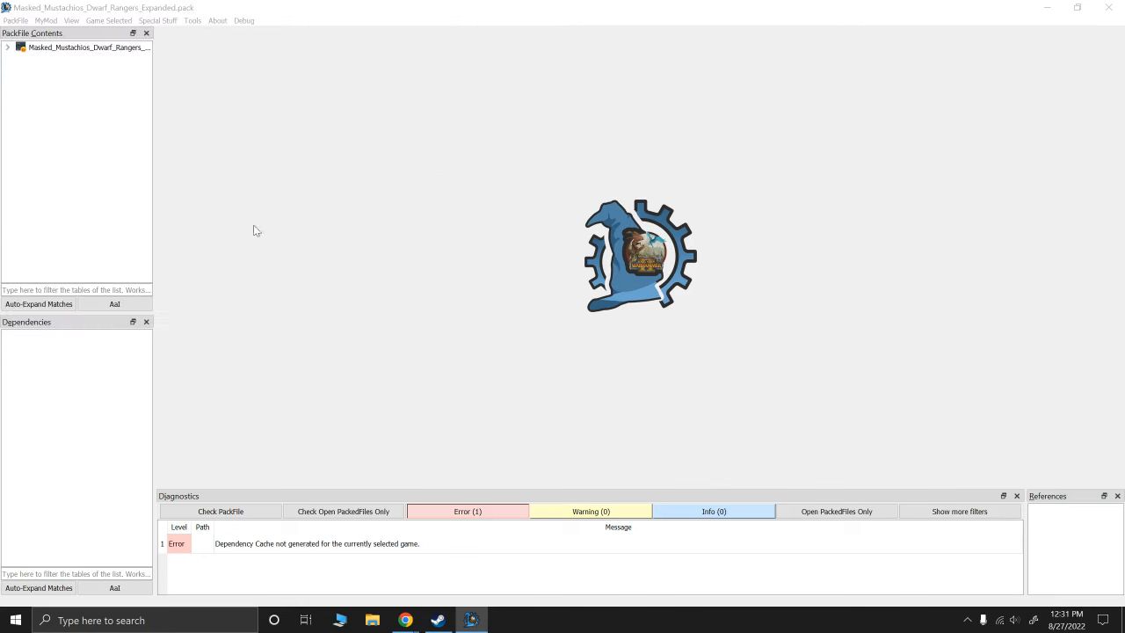
Dock the Dwarf Rangers pack window to one half of the screen and launch a second instance using rpfm_ui.exe
left_click_drag(663, 3, 1, 128)
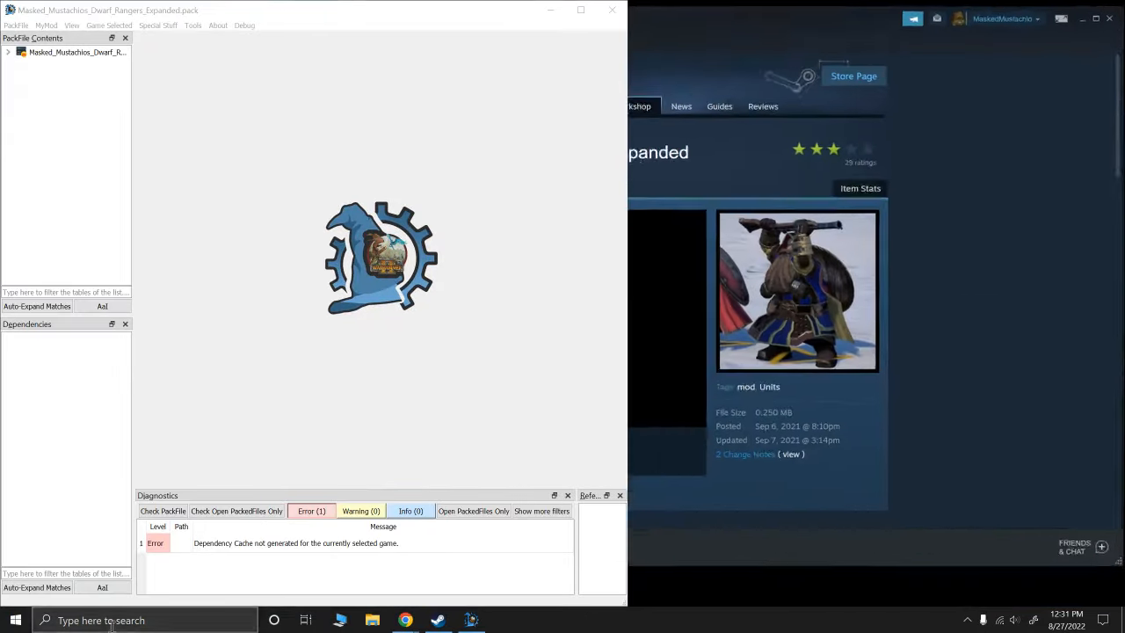
left_click(112, 625)
type("rp")
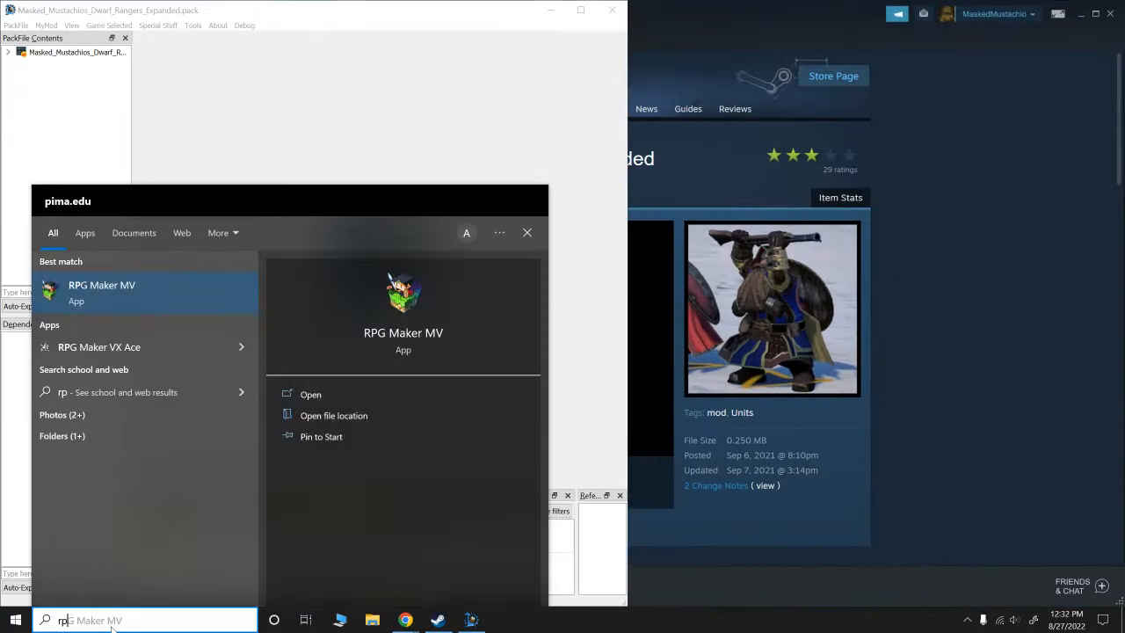
type("fm")
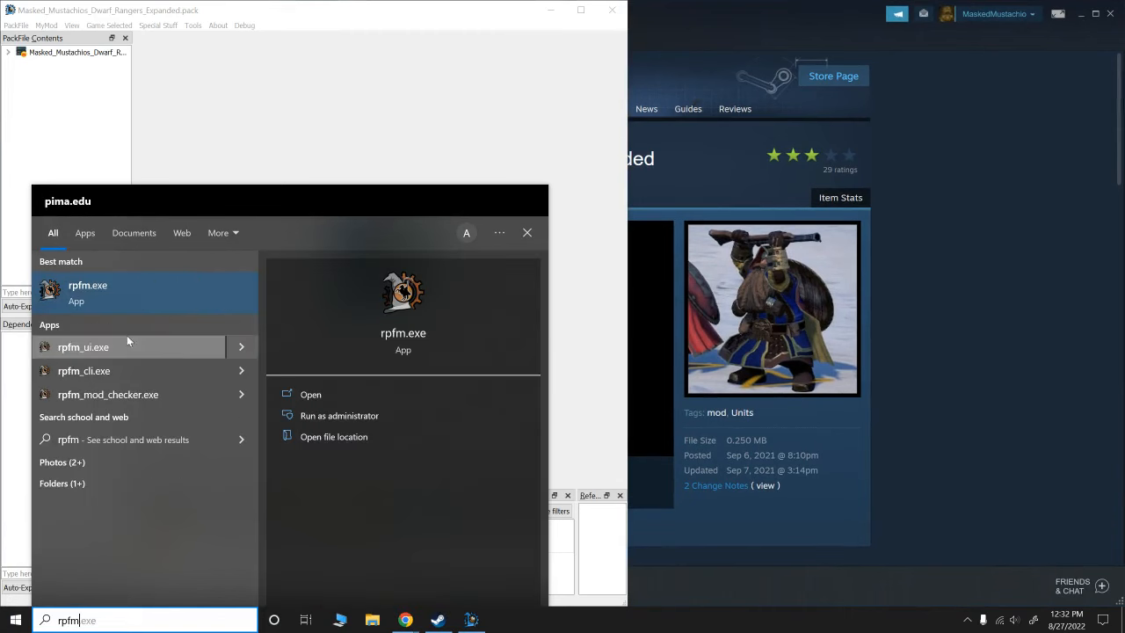
left_click(123, 344)
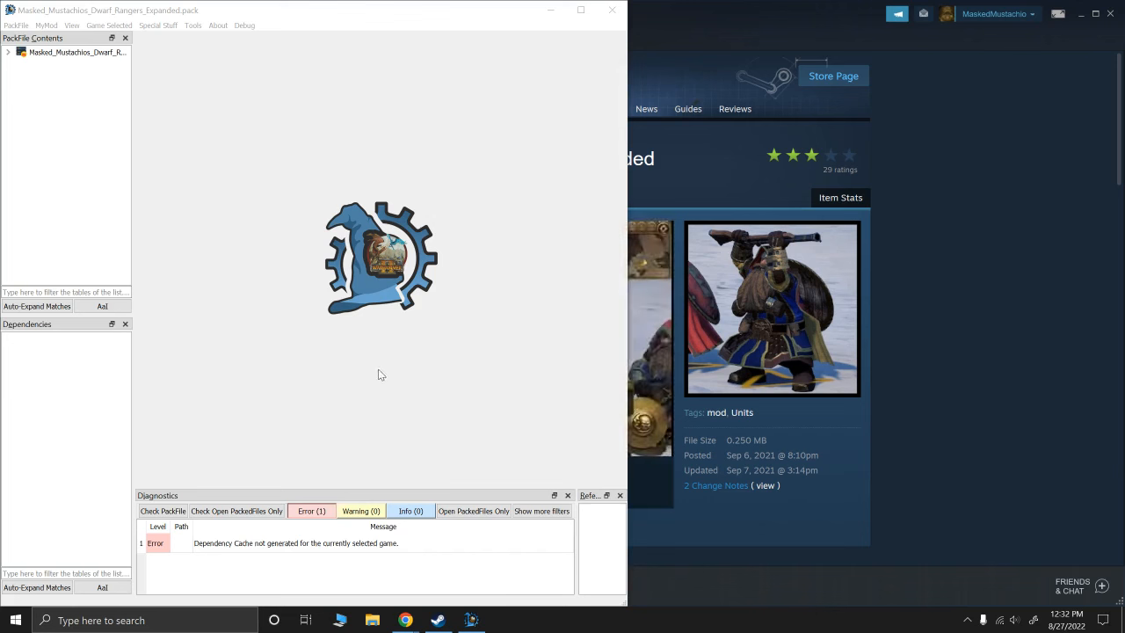
Arrange the new instance beside the Dwarf Rangers pack window and expand that pack's db folder
left_click(9, 54)
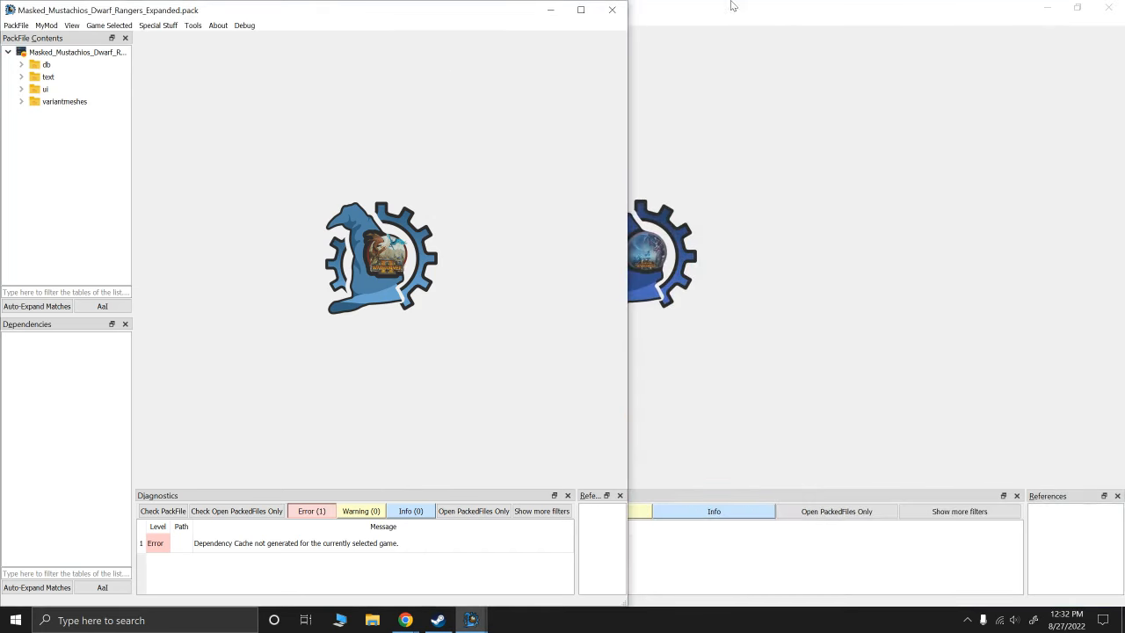
left_click_drag(733, 6, 1123, 35)
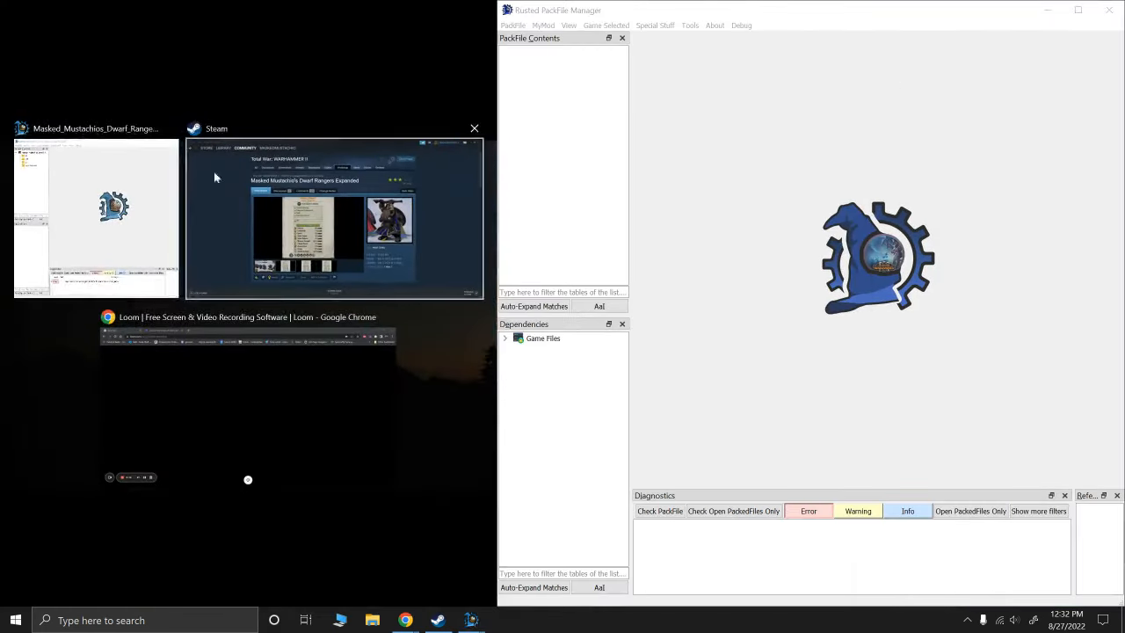
left_click(84, 201)
left_click(22, 64)
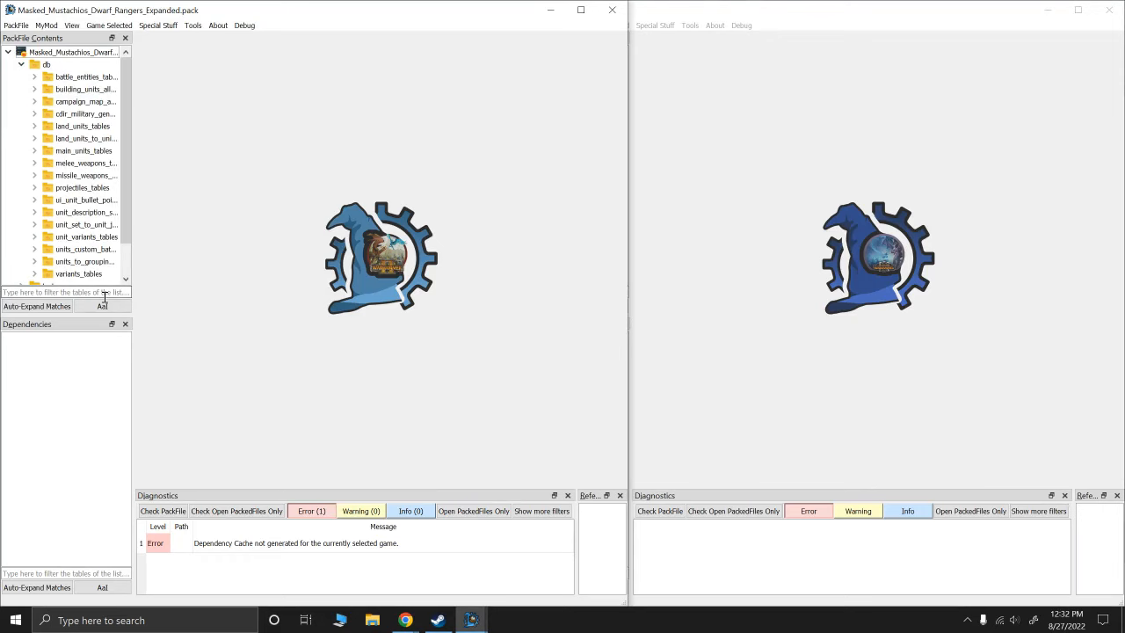
left_click(699, 10)
left_click_drag(653, 12, 1123, 79)
left_click(98, 218)
left_click(777, 213)
left_click(544, 25)
left_click(205, 74)
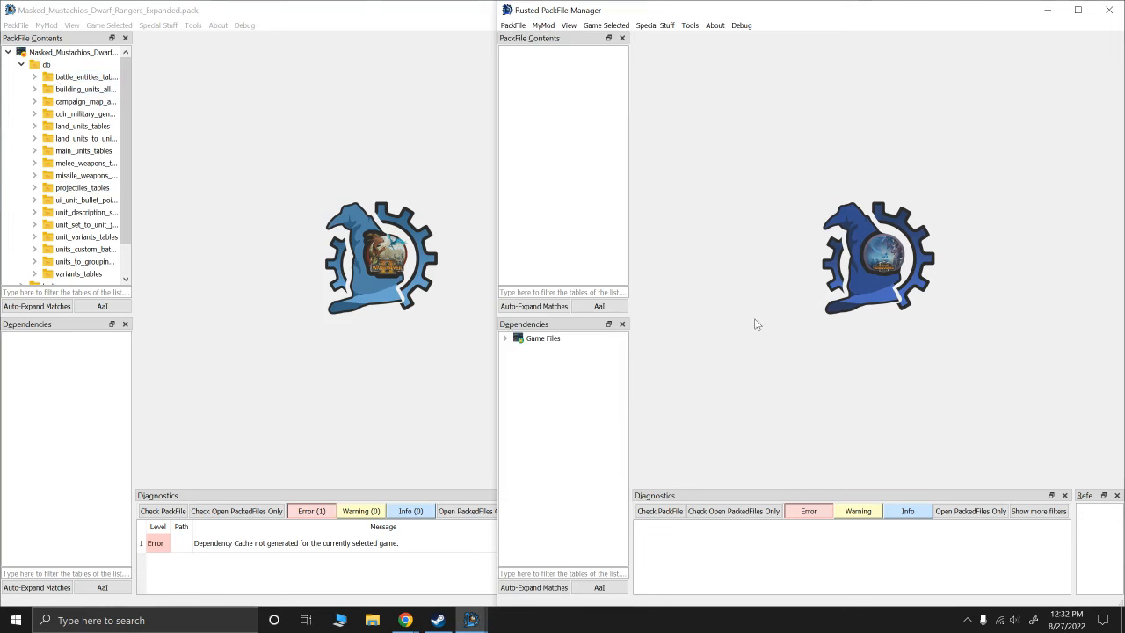
Create a new PackFile in the second instance and bring up the file selection for adding from another PackFile
left_click(514, 26)
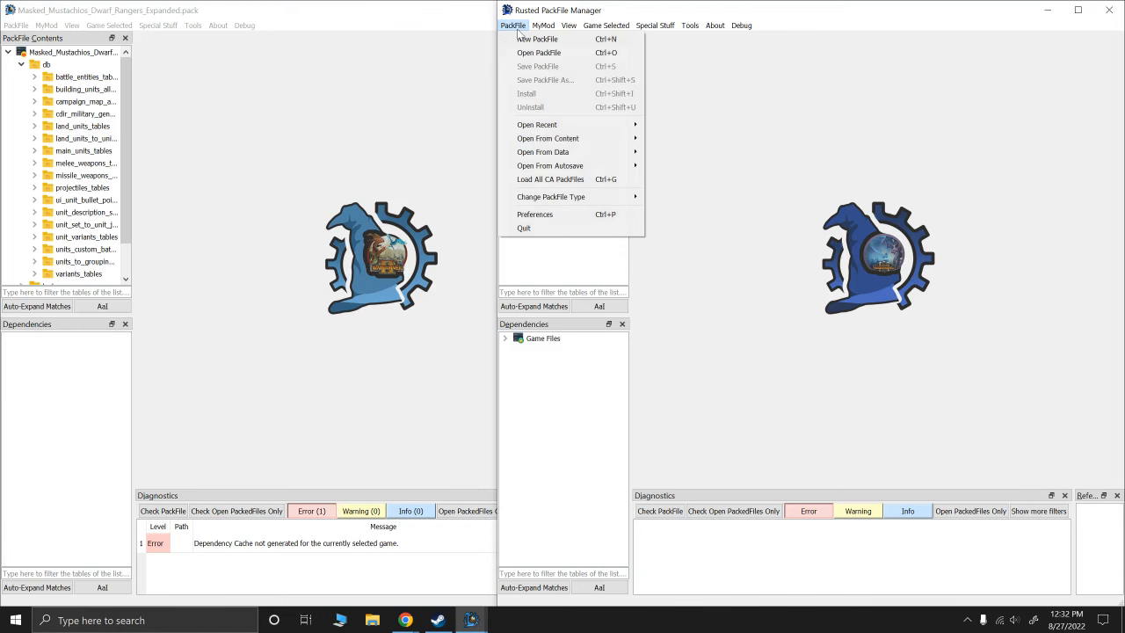
left_click(534, 38)
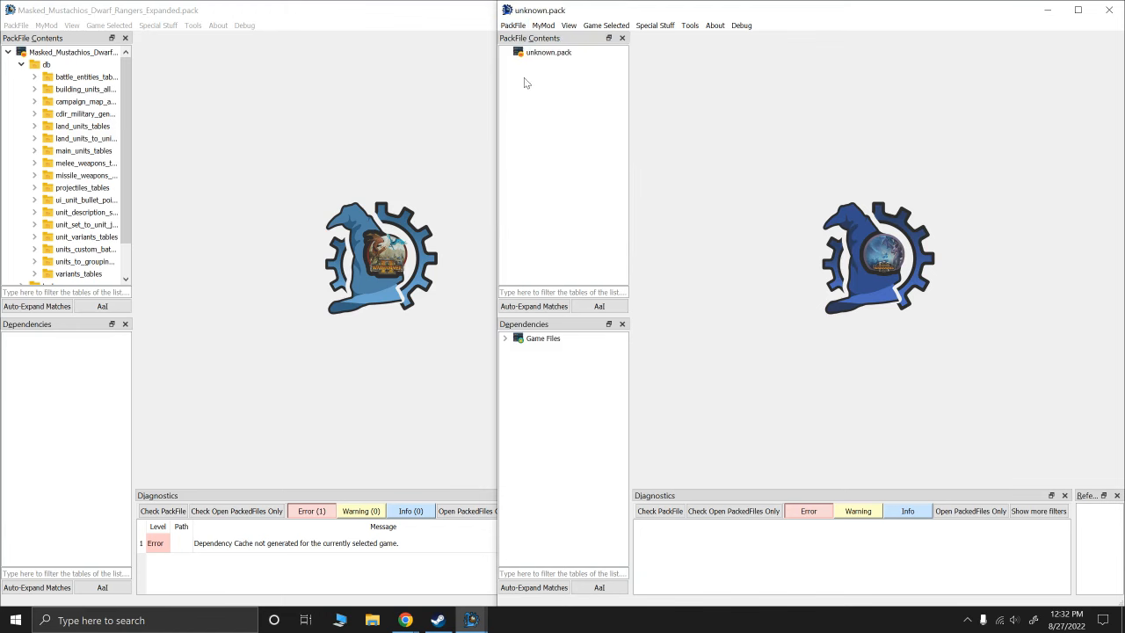
mouse_move(535, 54)
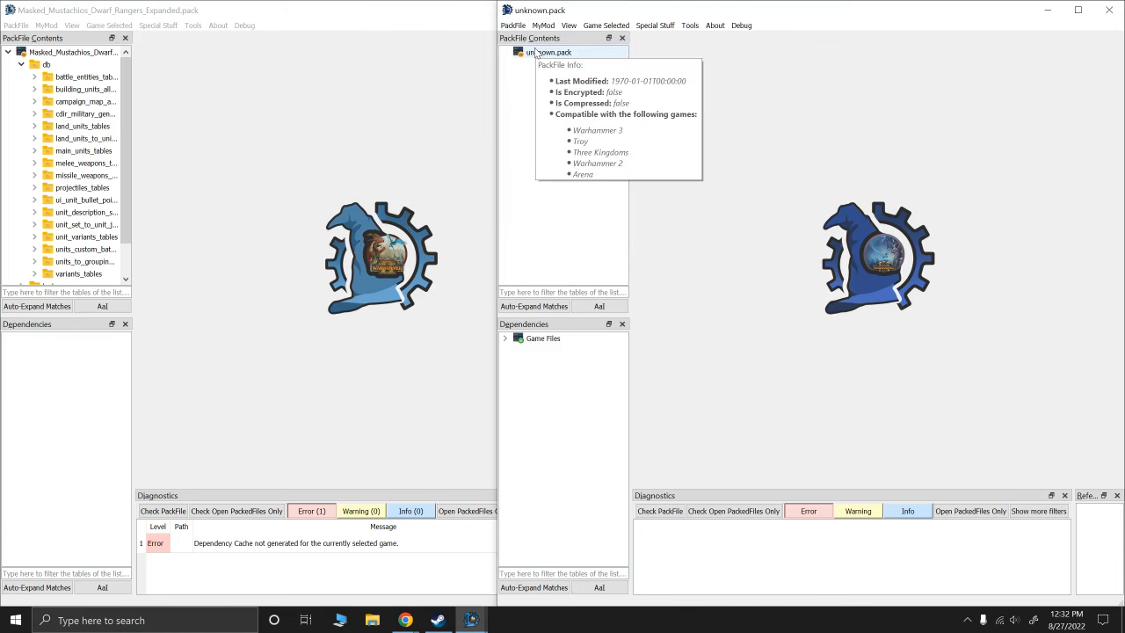
right_click(545, 54)
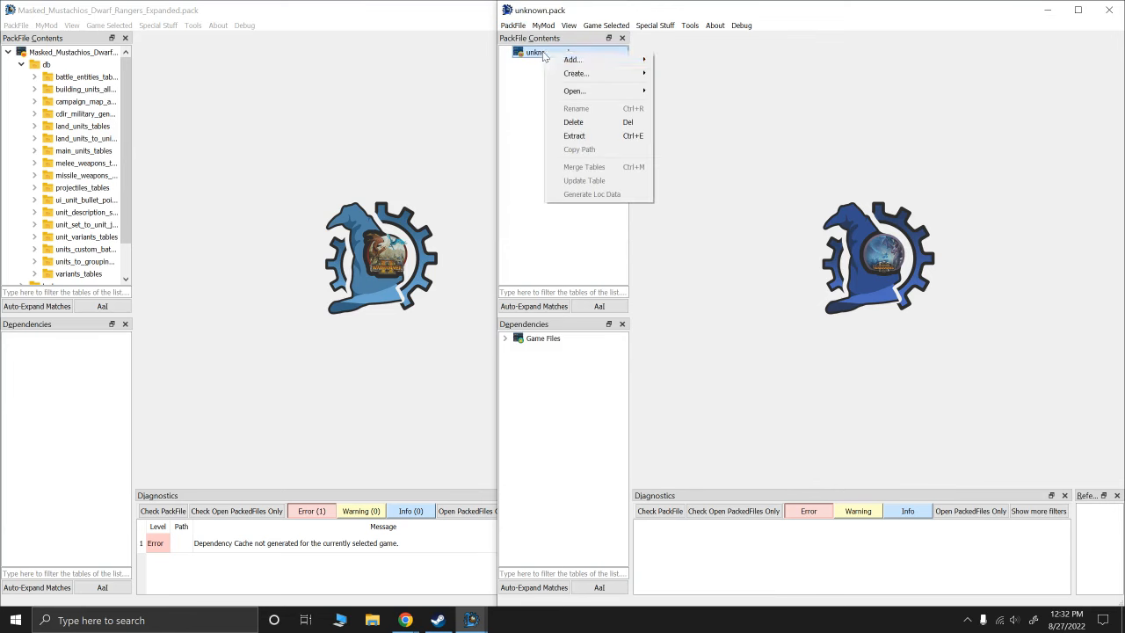
mouse_move(576, 59)
left_click(678, 85)
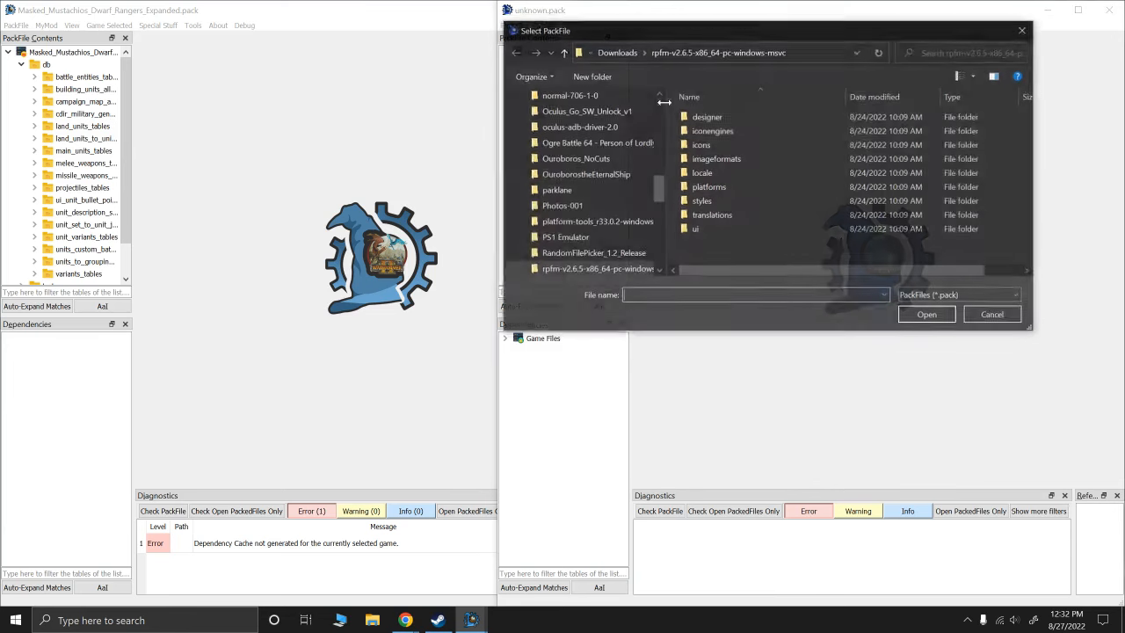
Browse to the SteamLibrary/steamapps/common/Total War WARHAMMER III/data folder on the E: drive
scroll(548, 182, "up", 10)
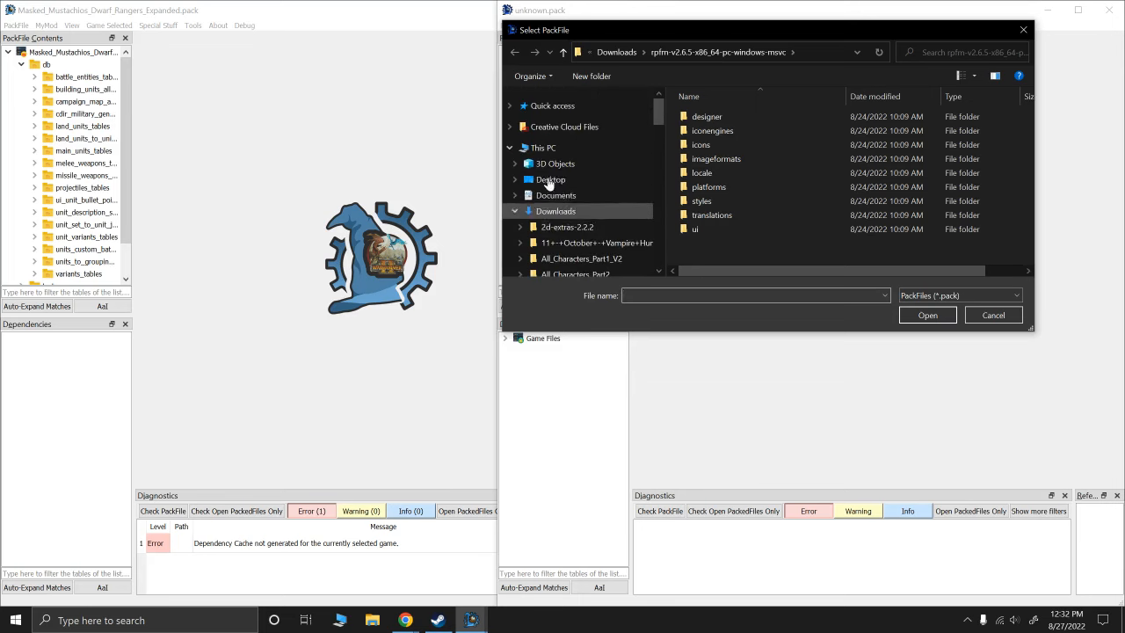
left_click(515, 211)
scroll(539, 237, "down", 2)
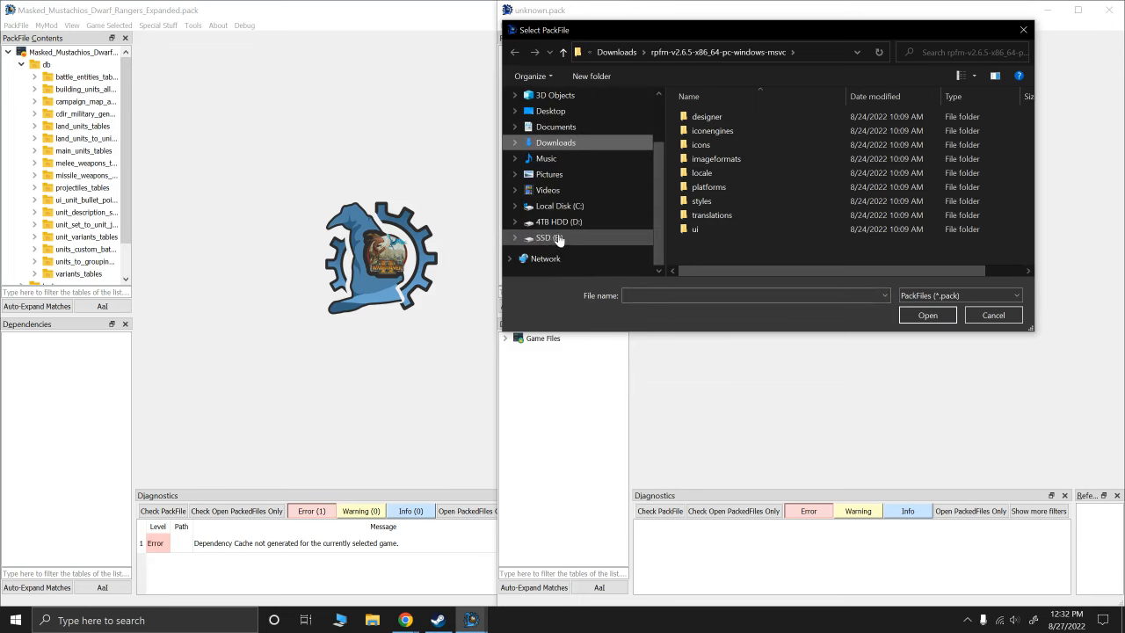
left_click(557, 239)
double_click(710, 145)
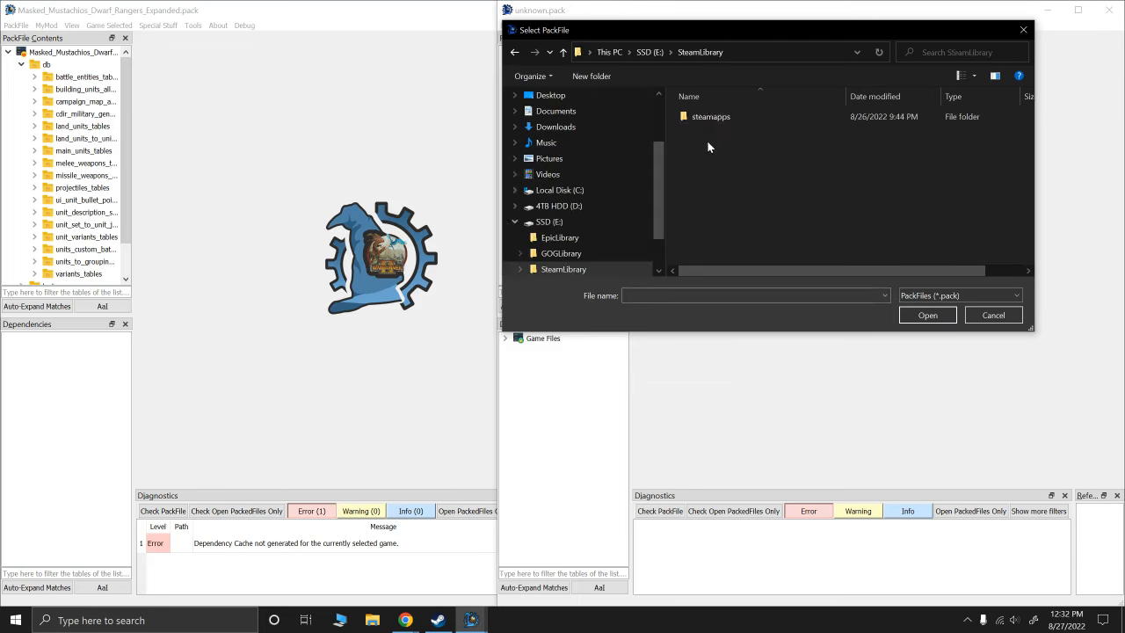
double_click(708, 117)
double_click(708, 117)
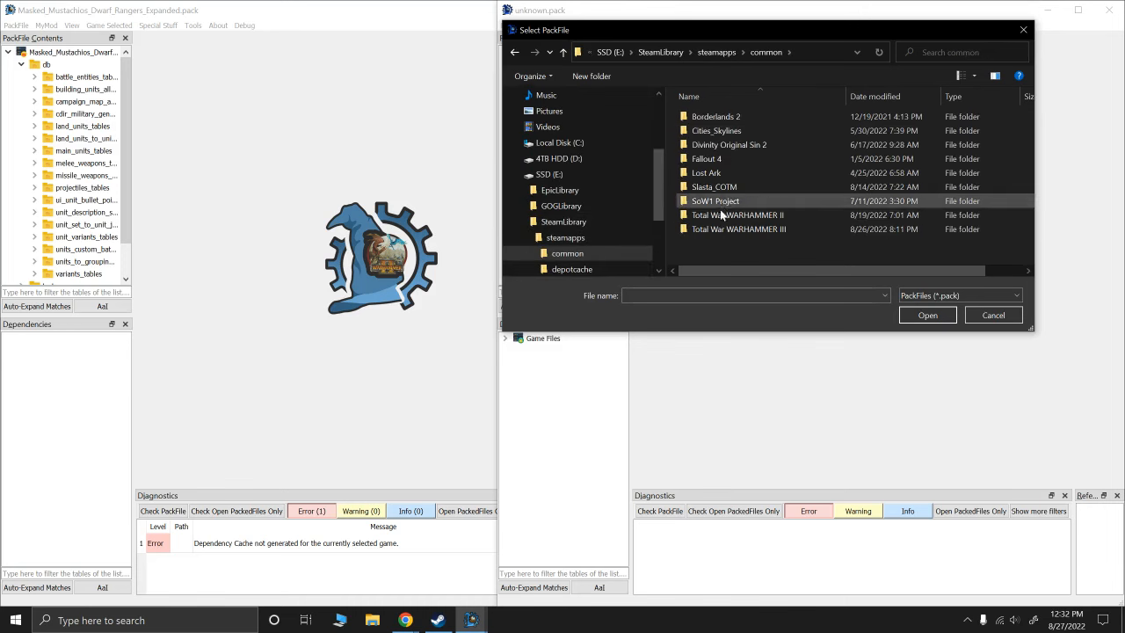
double_click(722, 228)
double_click(717, 117)
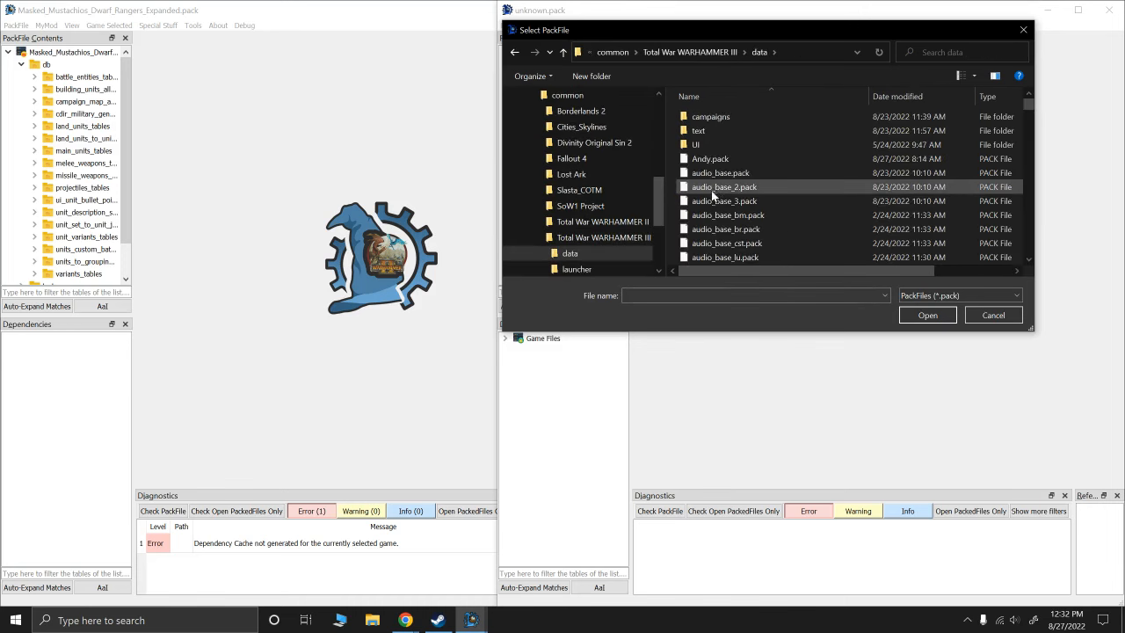
Find data.pack in the game's data folder and load it as the source PackFile
scroll(714, 195, "down", 5)
scroll(56, 151, "down", 1)
scroll(56, 150, "up", 1)
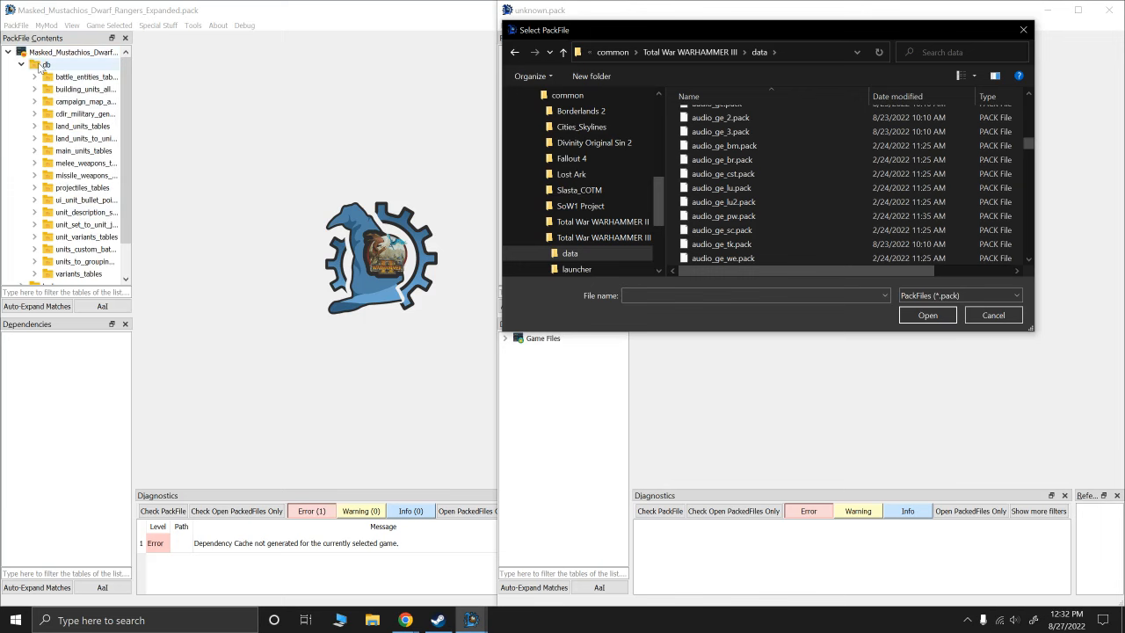
scroll(716, 221, "down", 10)
scroll(716, 225, "down", 5)
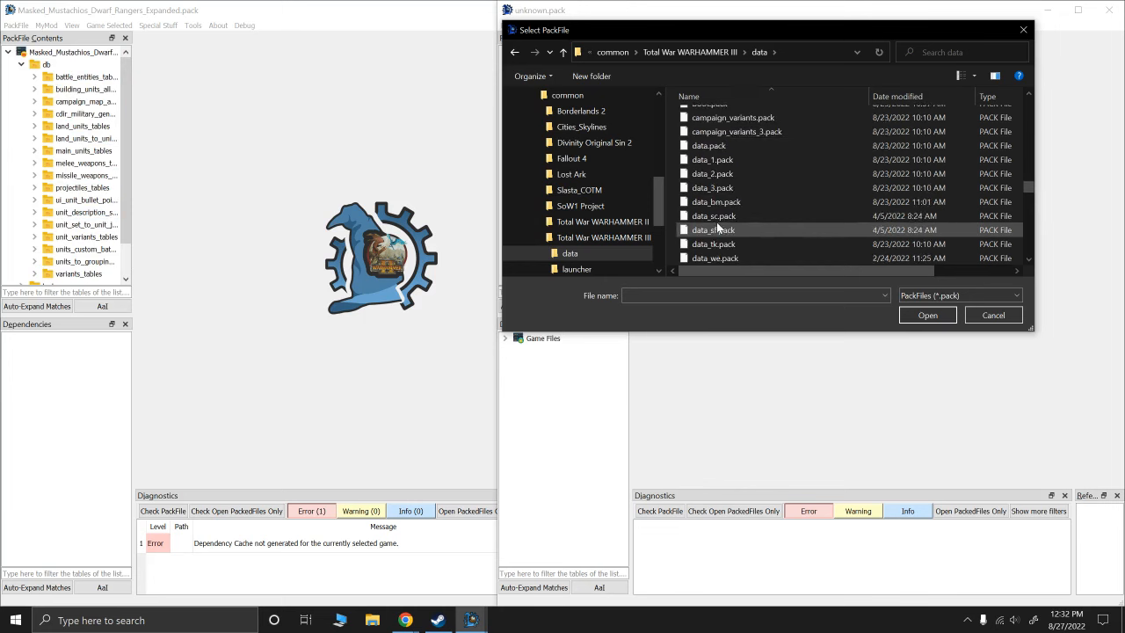
double_click(701, 148)
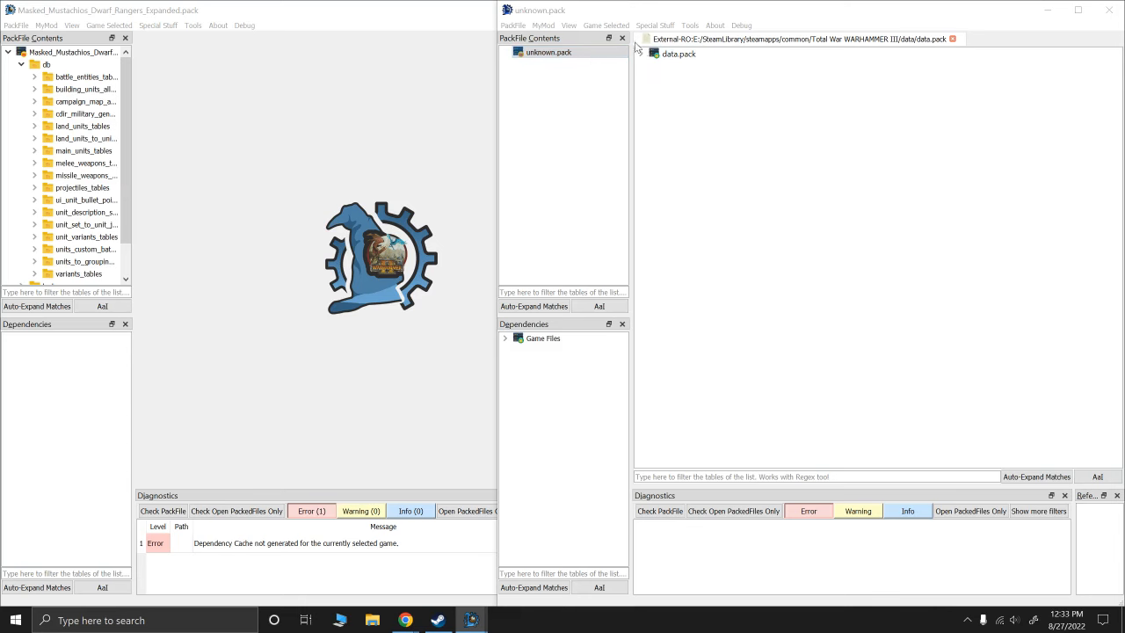
Filter data.pack by "battle_en" and copy battle_entities_tables from its db folder into the new pack
left_click(641, 53)
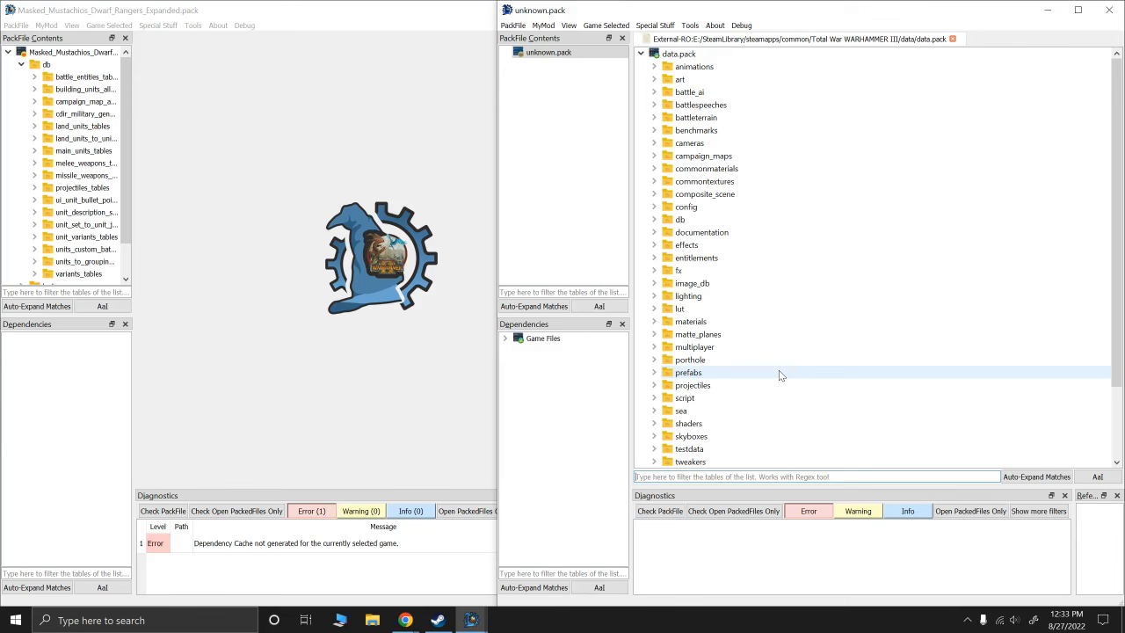
type("battle")
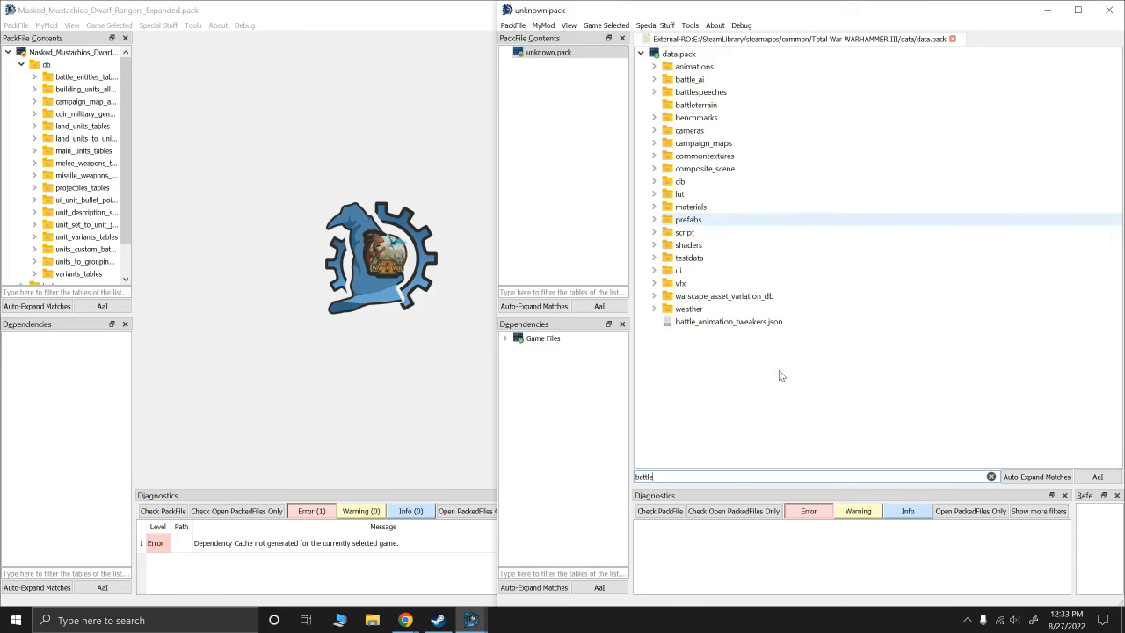
type("_en")
left_click(654, 79)
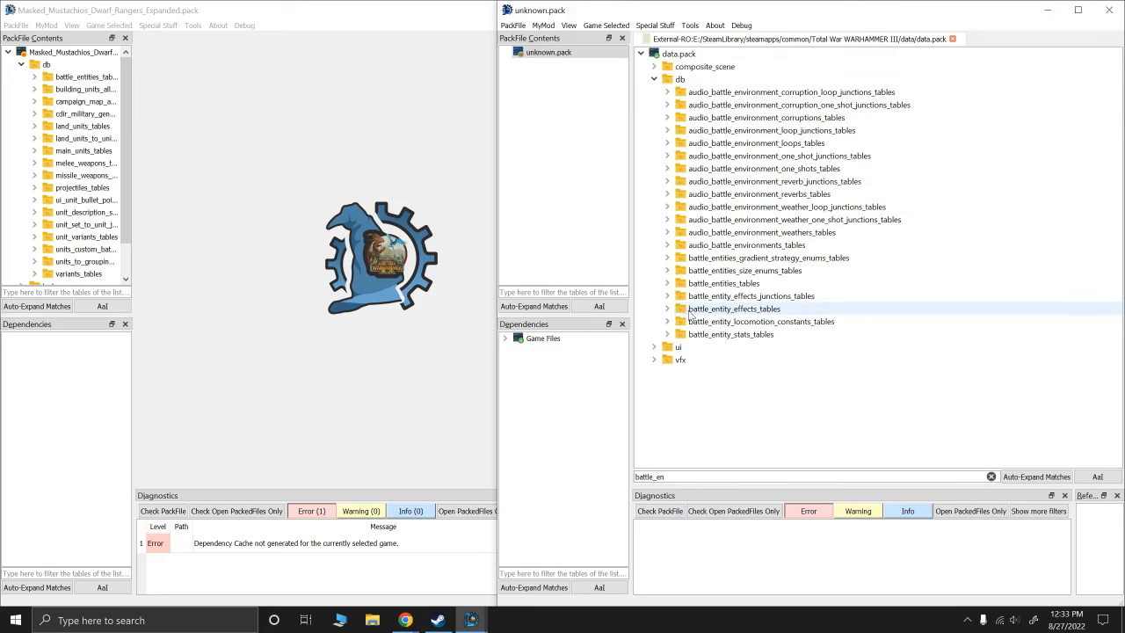
left_click_drag(685, 286, 571, 88)
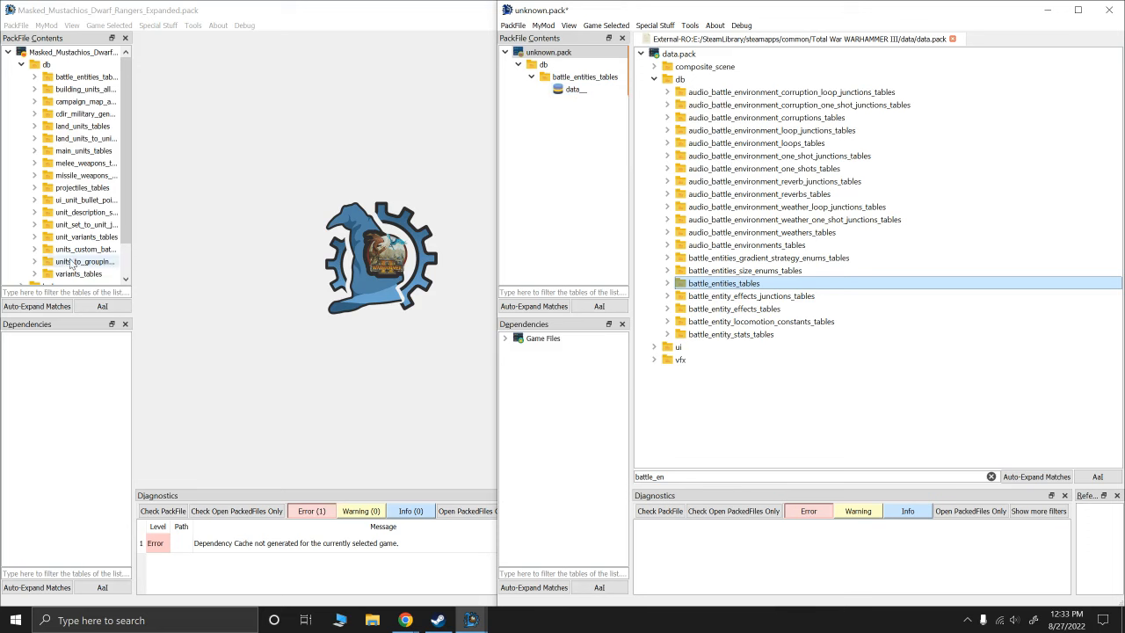
left_click(531, 77)
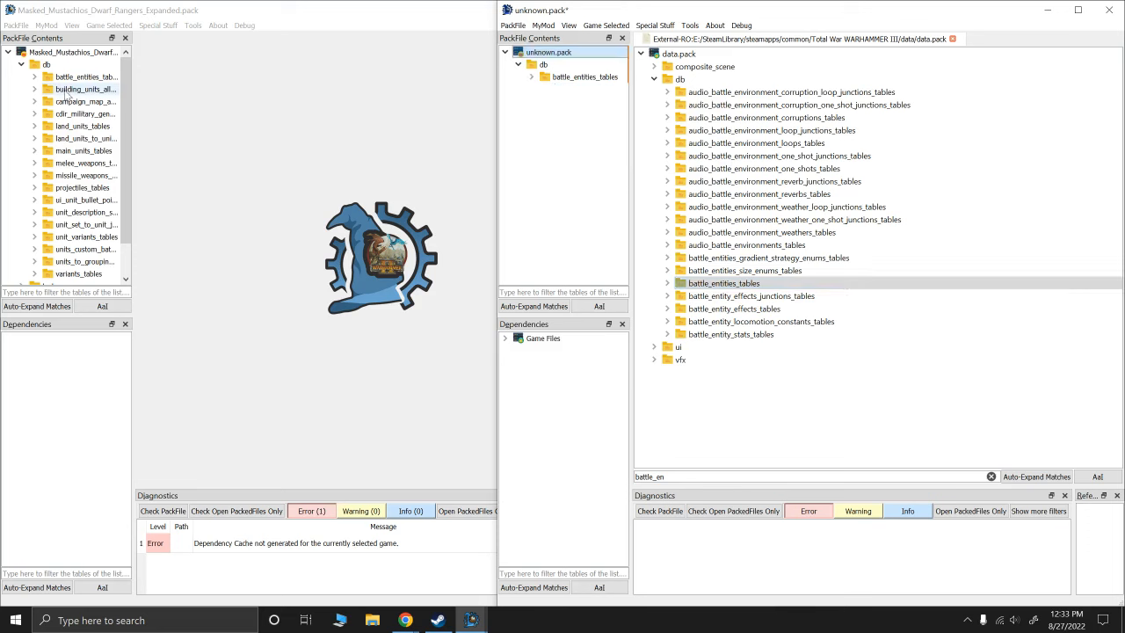
Expand the ui, units and icons folders in the Dwarf Rangers pack to reach its unit icon images
scroll(52, 255, "down", 1)
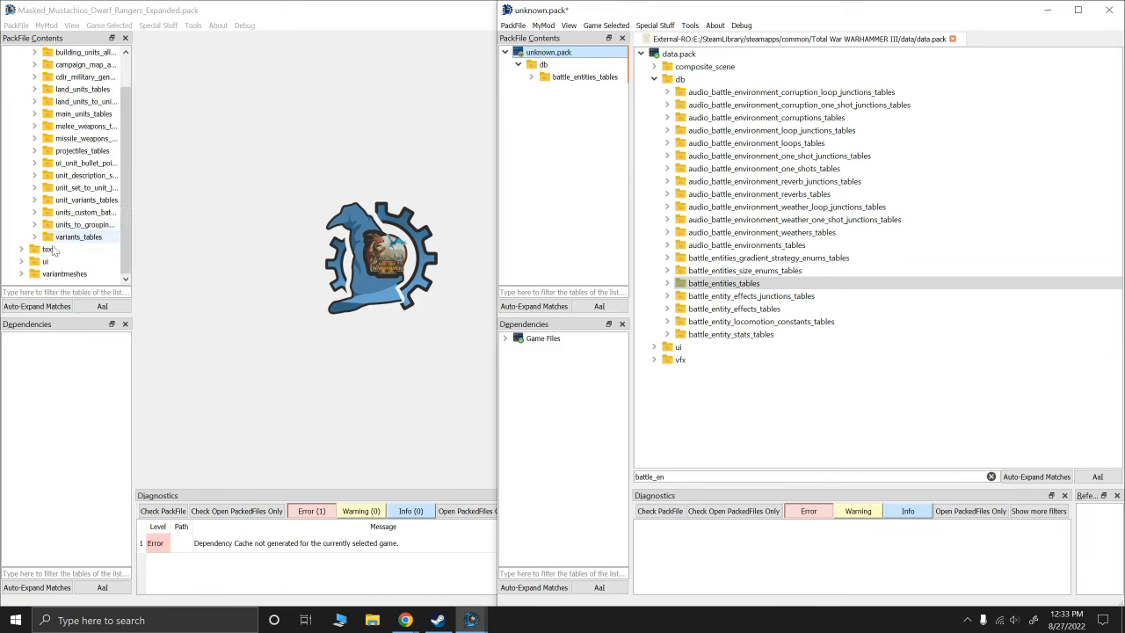
left_click(26, 255)
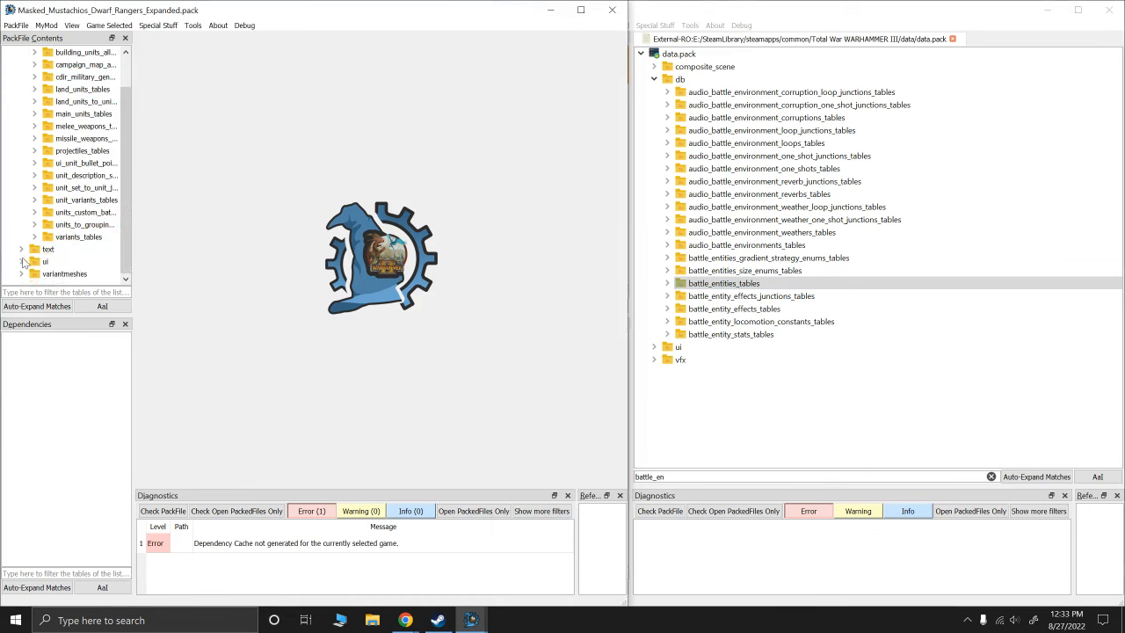
left_click(21, 261)
scroll(62, 267, "down", 1)
left_click(34, 262)
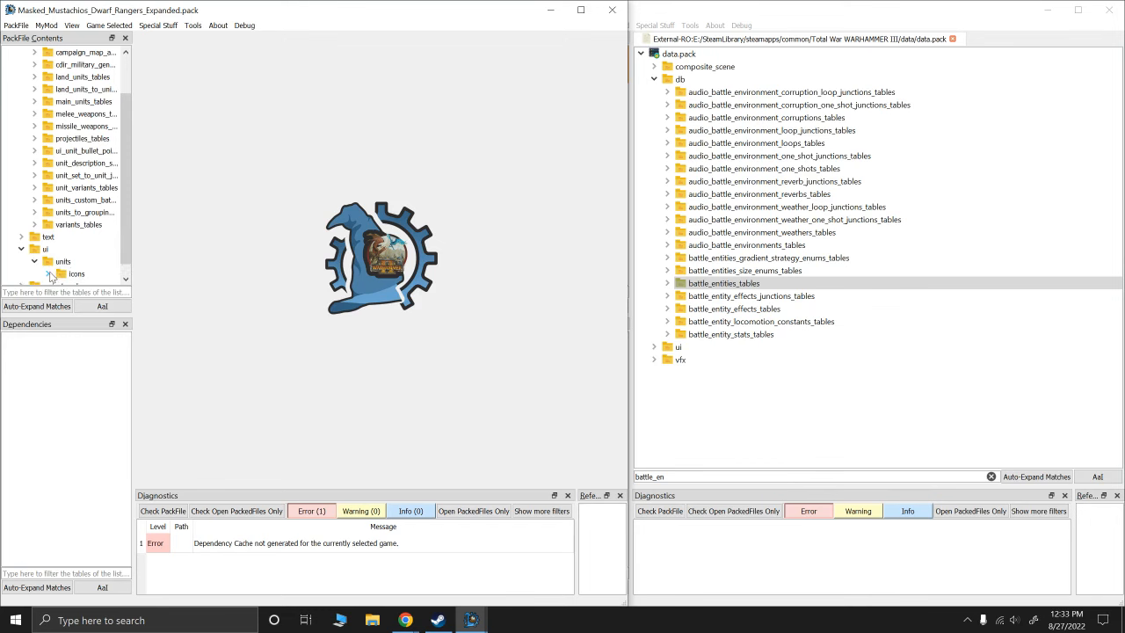
left_click(49, 273)
scroll(61, 273, "down", 2)
Preview the bugman and ranger unit icon images in the Dwarf Rangers pack, ending on mm_bugman_axe.png
left_click(85, 251)
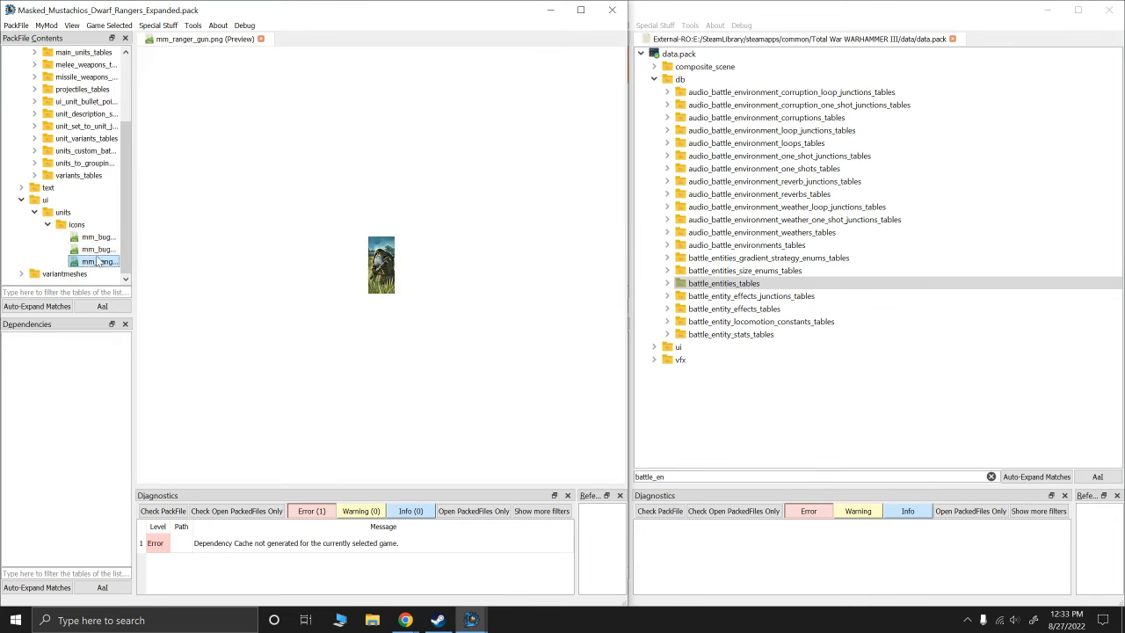
left_click(98, 262)
left_click(101, 238)
left_click(103, 251)
left_click(102, 263)
left_click(102, 253)
left_click(92, 227)
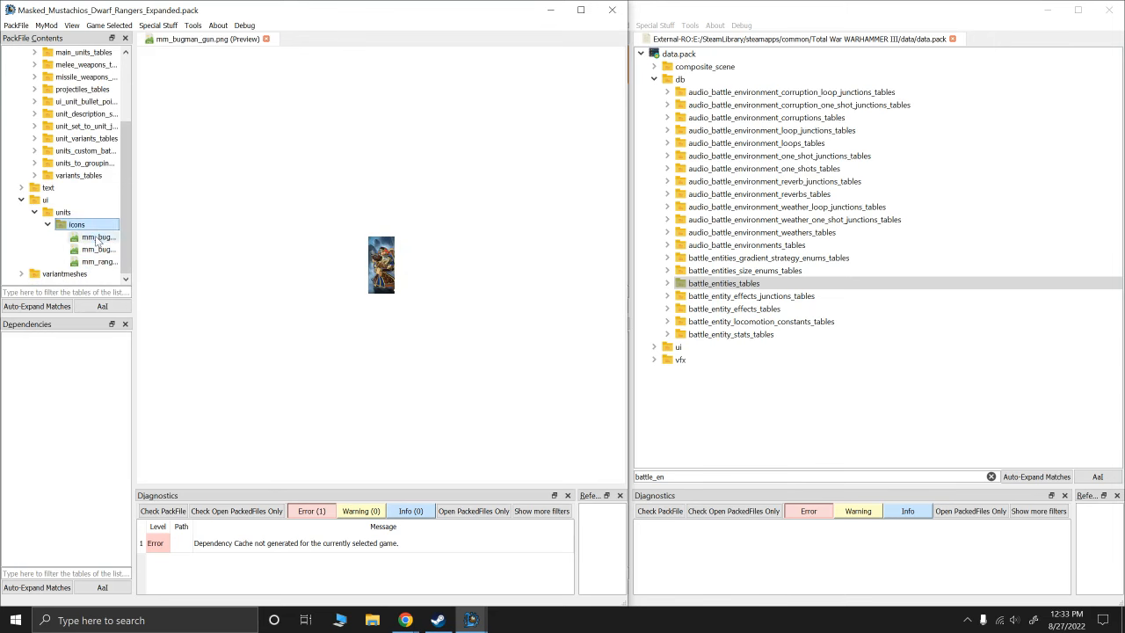
left_click(97, 239)
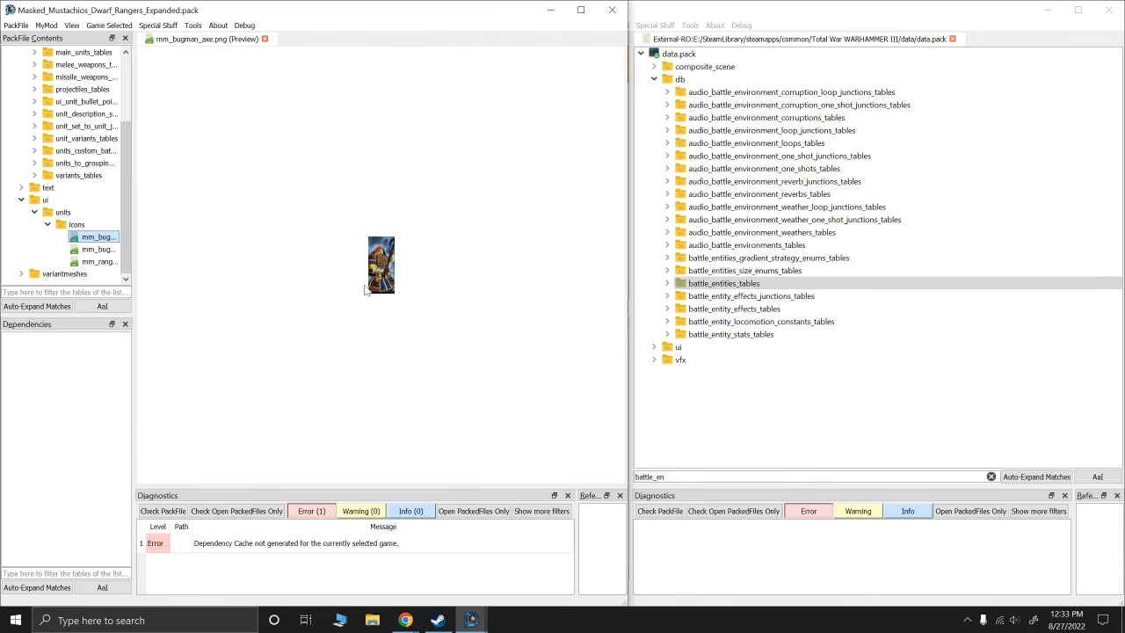
Compare the mm_bugman_gun.png and mm_bugman_axe.png icon previews in the Dwarf Rangers pack
left_click(99, 251)
left_click(99, 239)
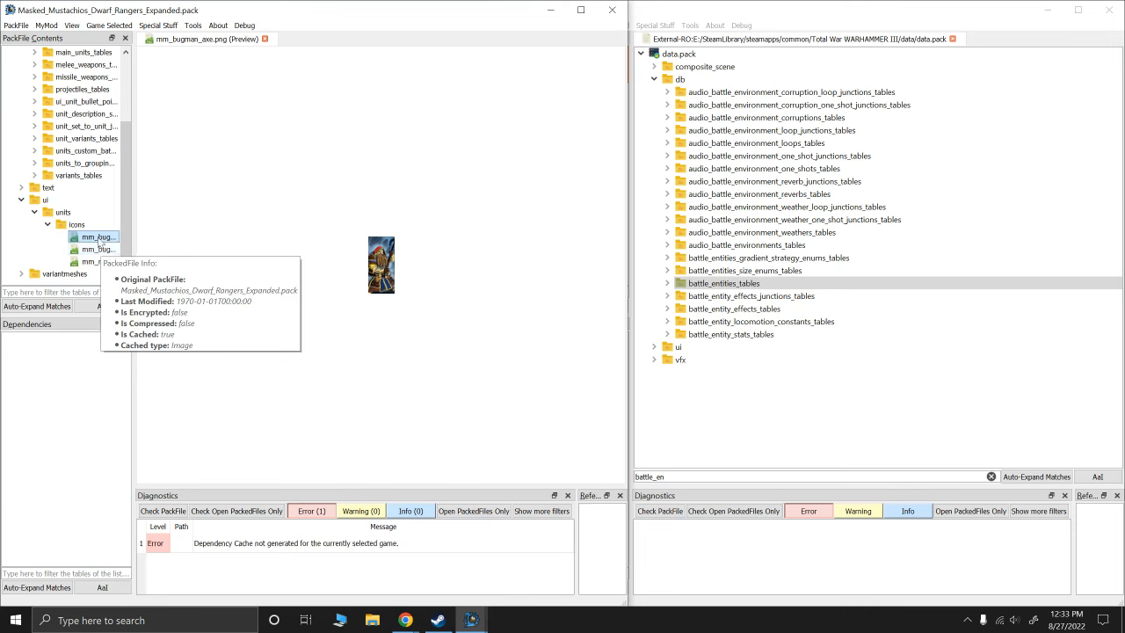
mouse_move(101, 244)
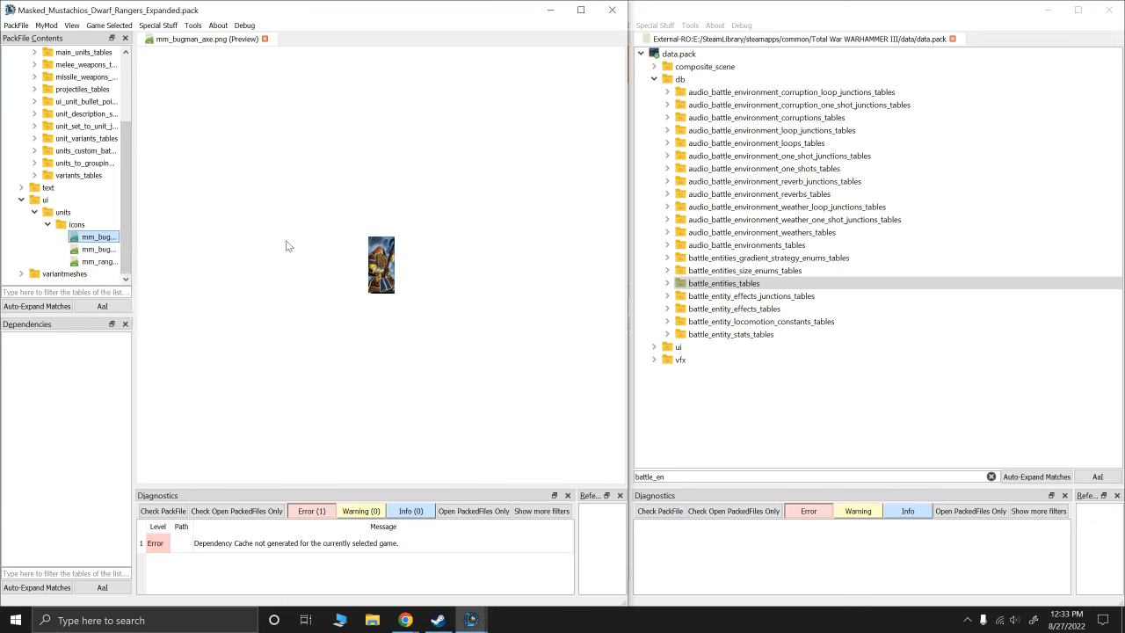
left_click(98, 250)
left_click(97, 237)
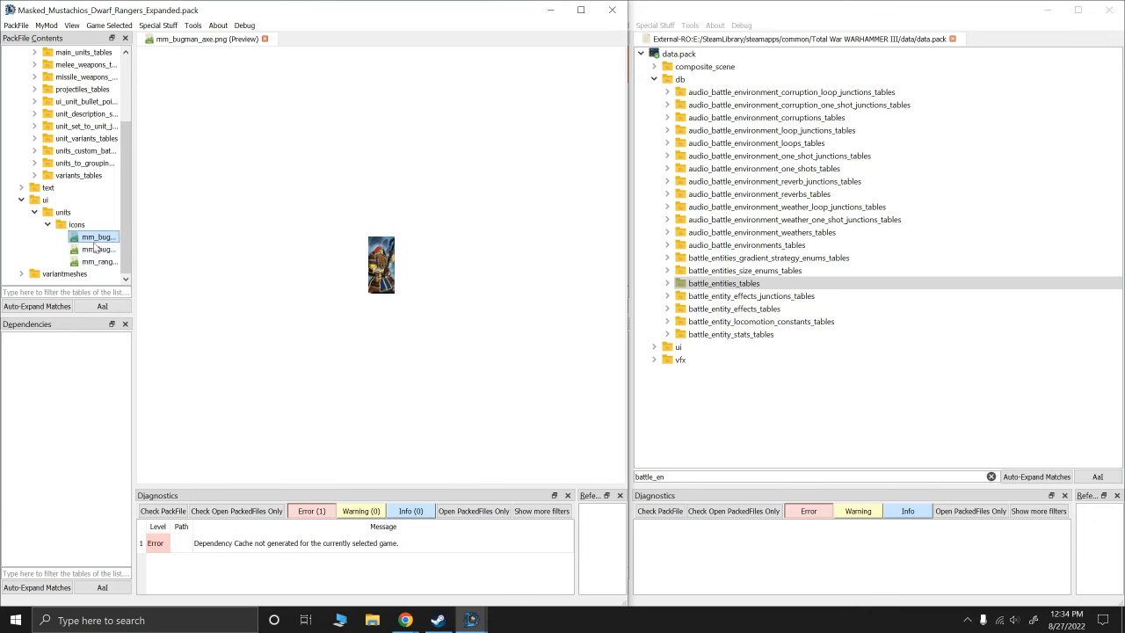
Clear the data.pack filter, collapse its db folder, and expand ui, units and icons to list the game's unit icons
left_click(992, 477)
left_click(641, 55)
left_click(641, 55)
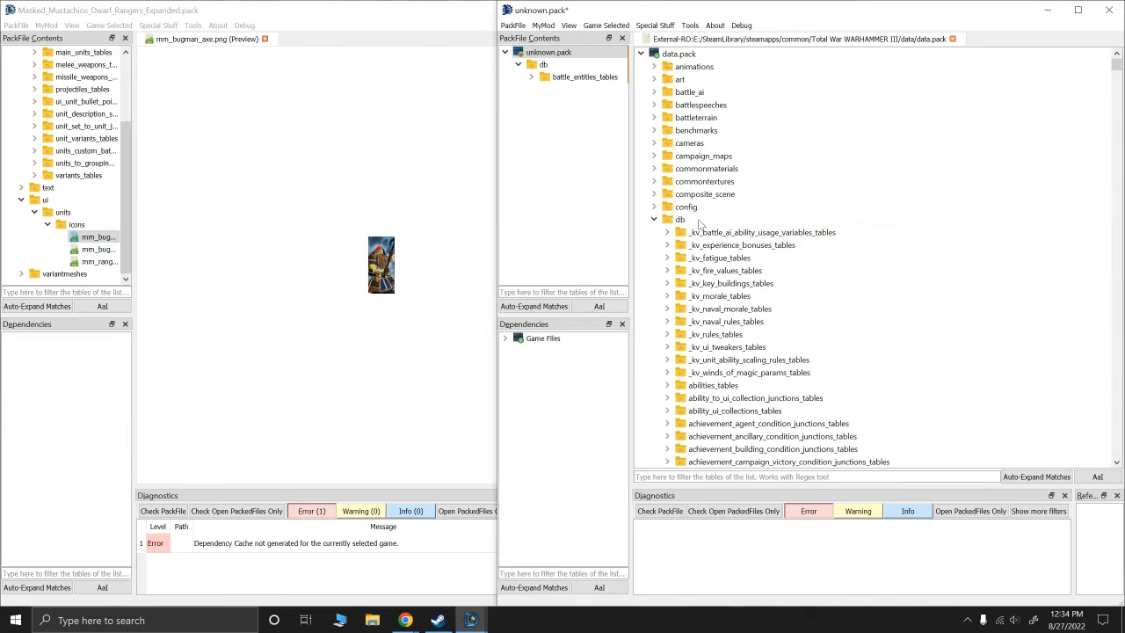
left_click(654, 220)
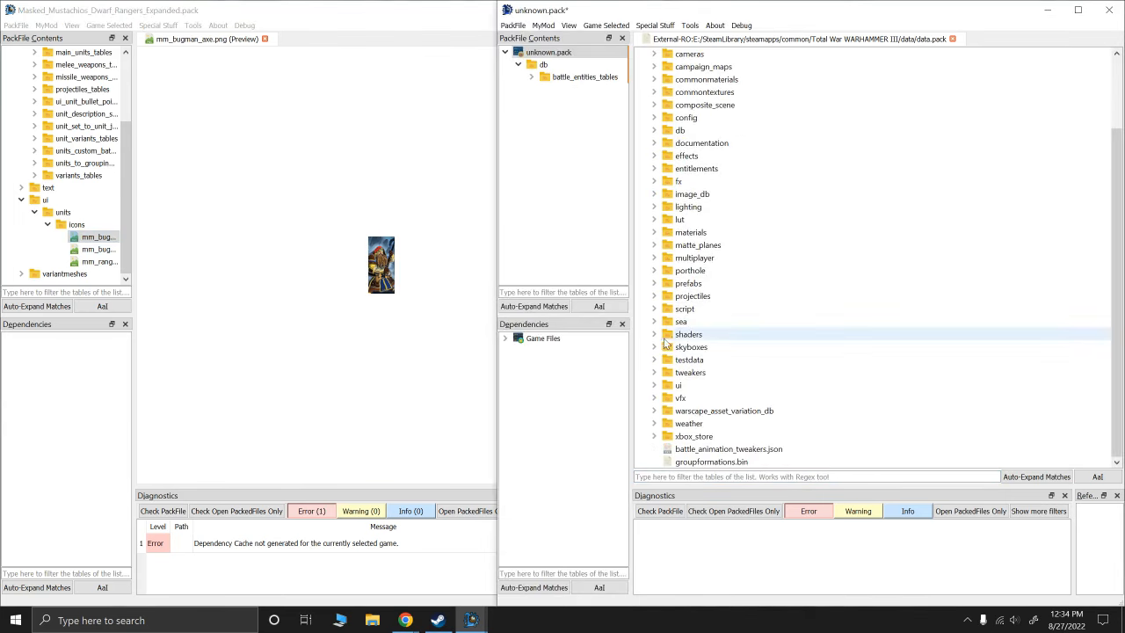
left_click(656, 381)
scroll(709, 348, "down", 6)
scroll(713, 345, "down", 4)
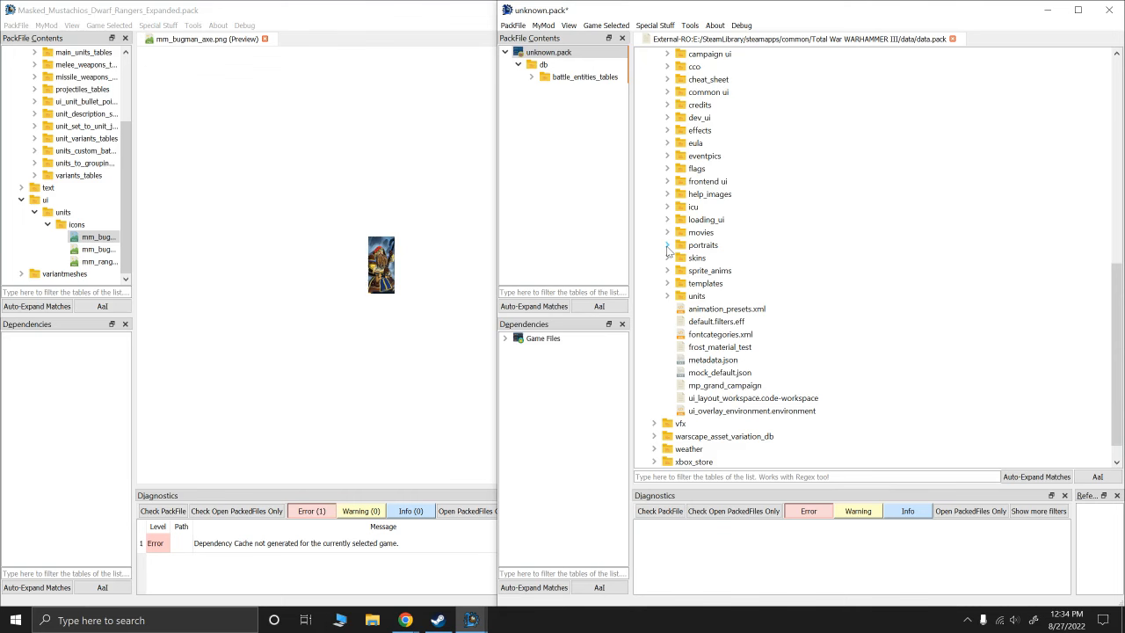
left_click(668, 296)
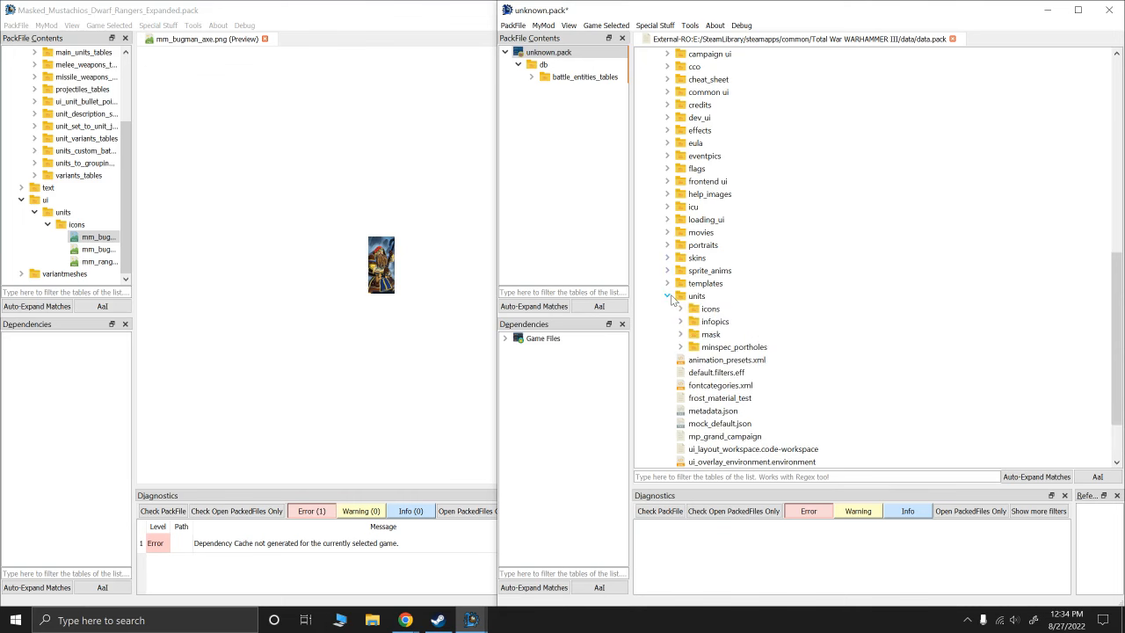
left_click(683, 312)
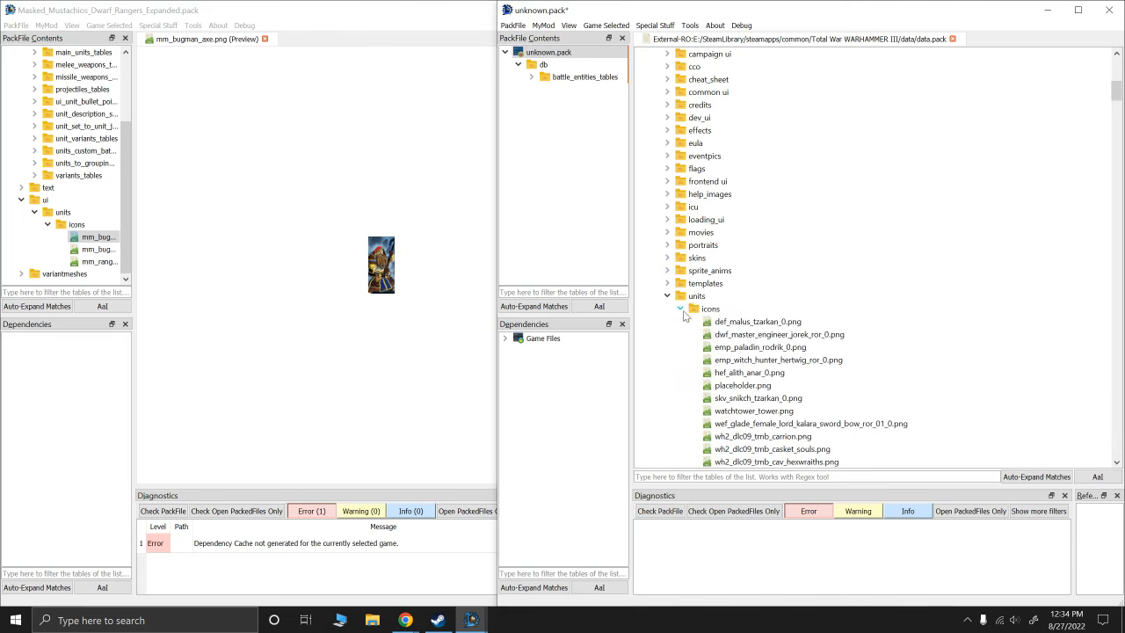
scroll(782, 352, "down", 12)
scroll(782, 352, "down", 4)
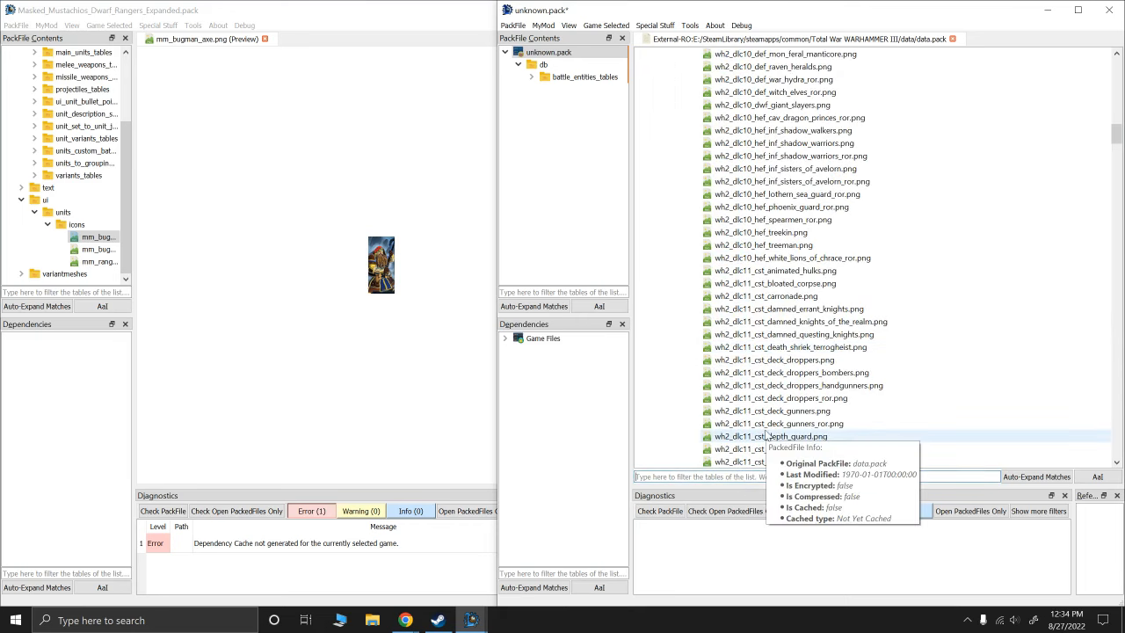
Filter data.pack by "ran" and copy wh_dlc06_dwf_rangers.png, wh_dlc06_dwf_rangers_bugmans.png and wh_dlc06_dwf_rangers_great_axe.png from its icons folder into the new pack
type("ran")
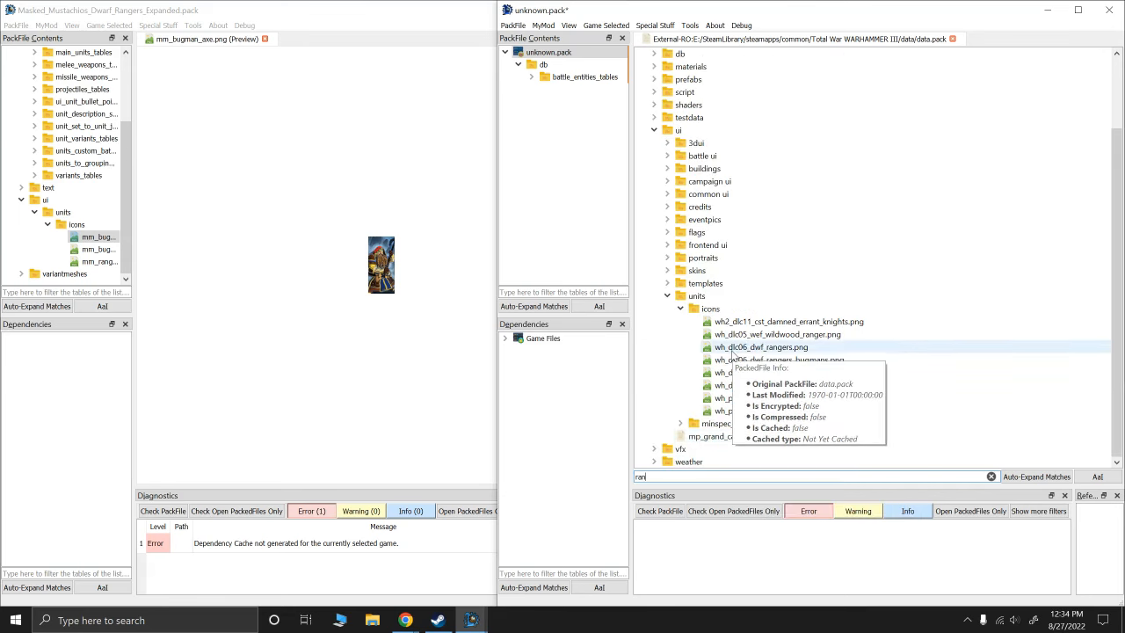
double_click(728, 348)
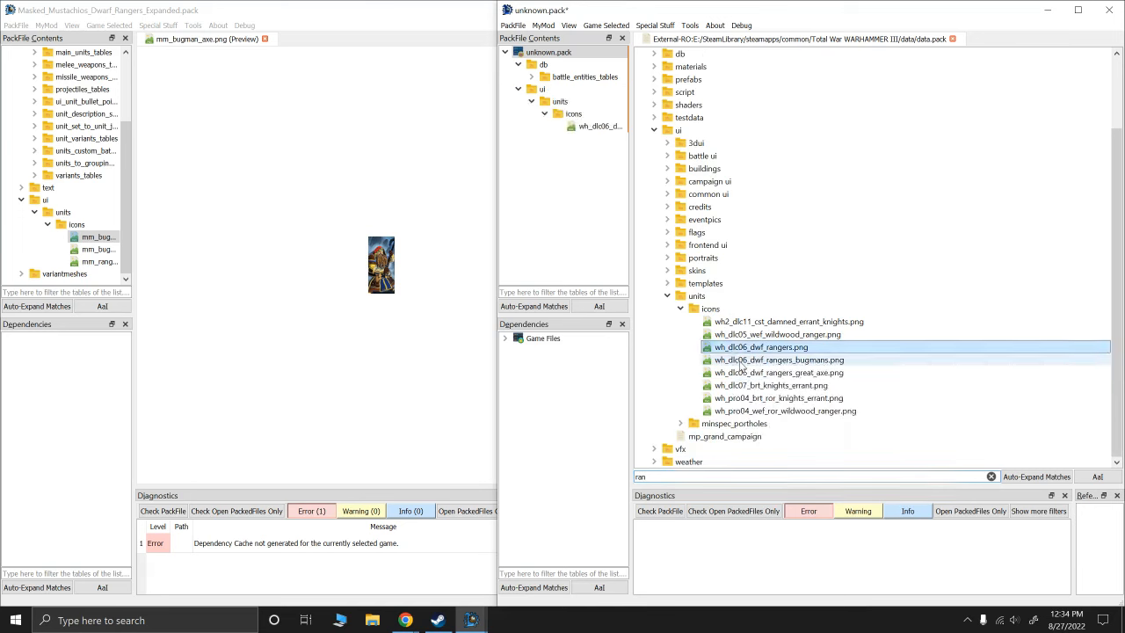
double_click(741, 361)
left_click(739, 386)
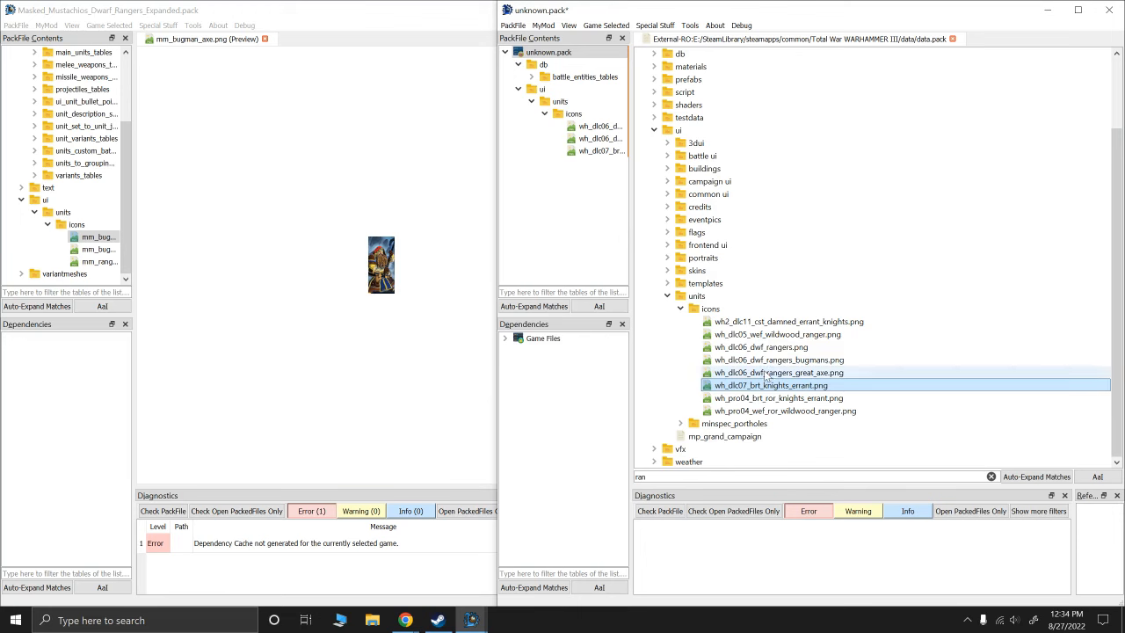
double_click(764, 373)
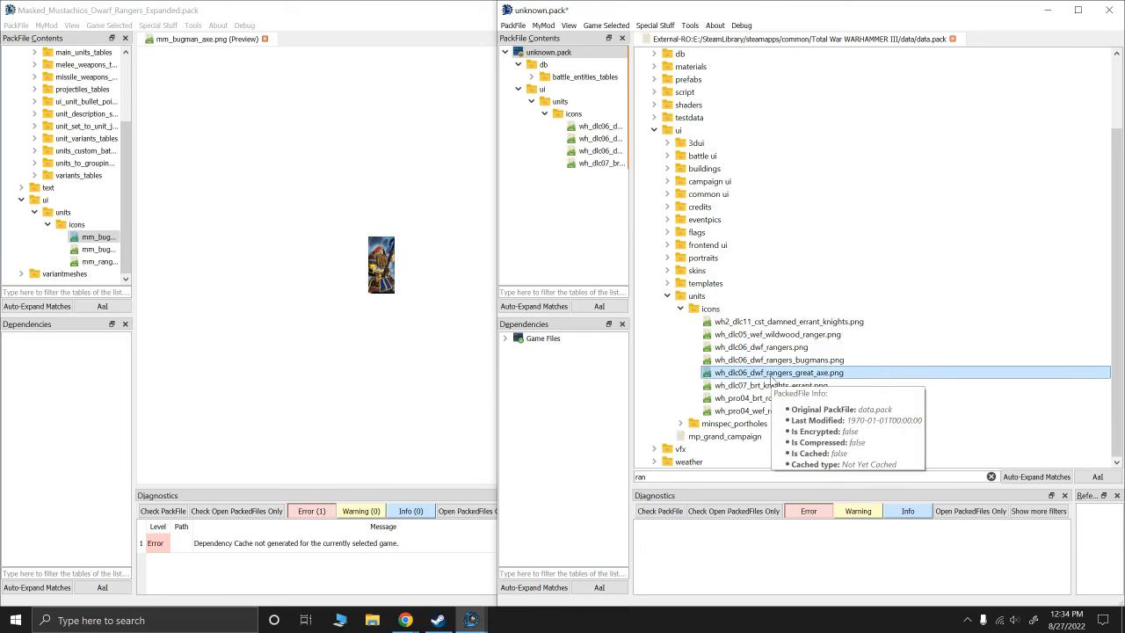
Delete the unwanted wh_dlc07_brt_knights_errant.png from the new pack's icons folder
left_click(593, 163)
left_click(590, 151)
left_click(590, 163)
right_click(590, 162)
left_click(619, 231)
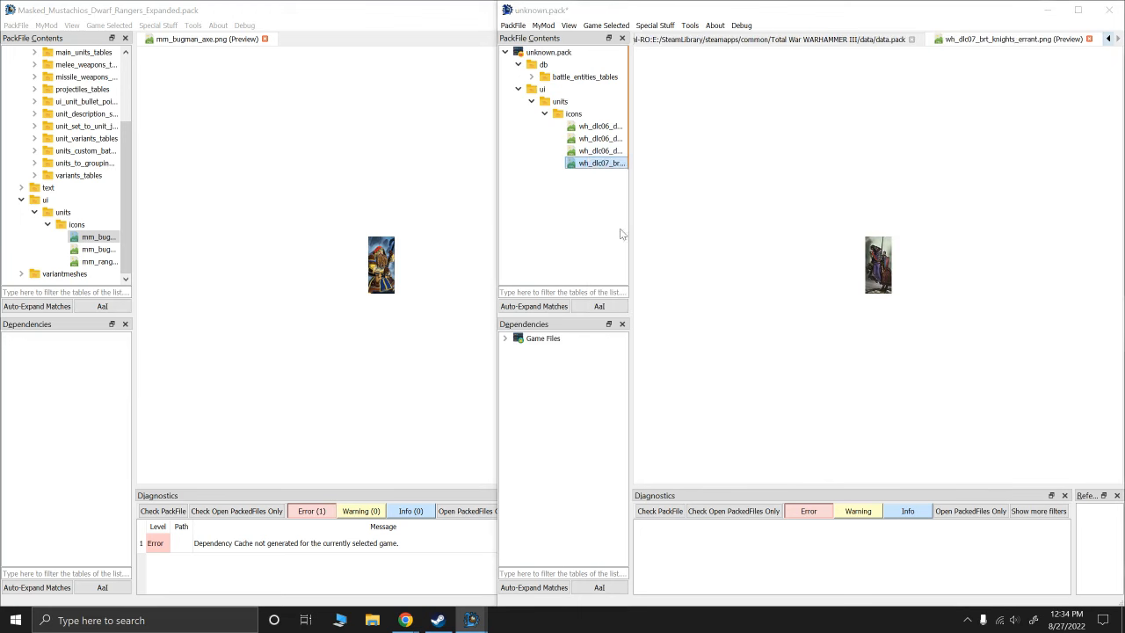
left_click(831, 331)
Preview the great axe, bugmans and standard dwarf ranger icons in the new pack
left_click(601, 152)
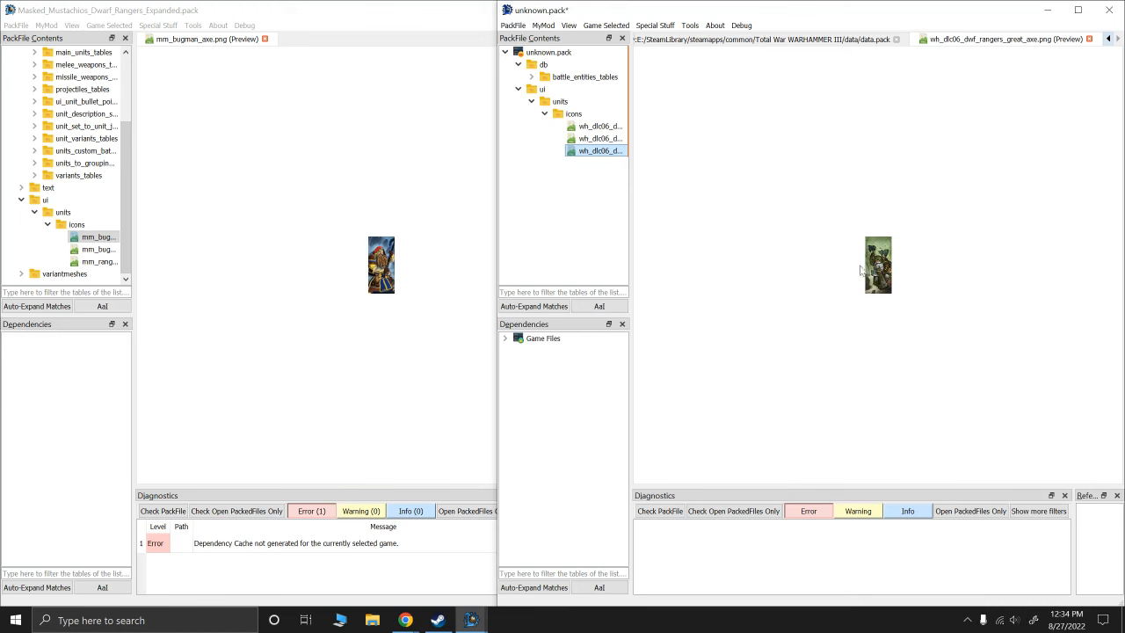
left_click(590, 139)
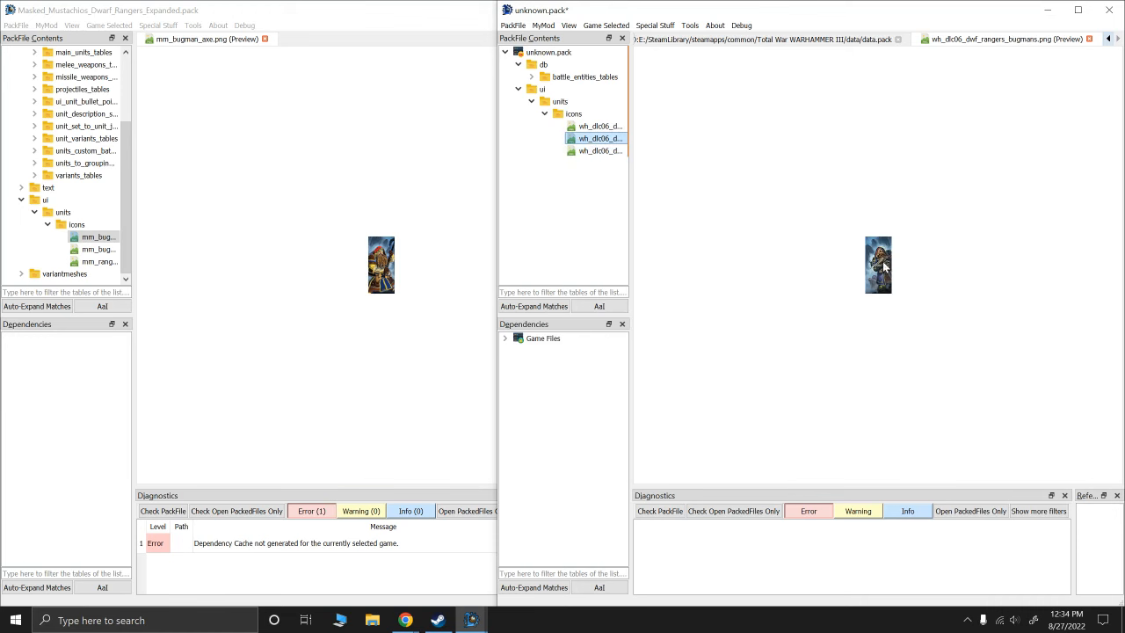
left_click(595, 127)
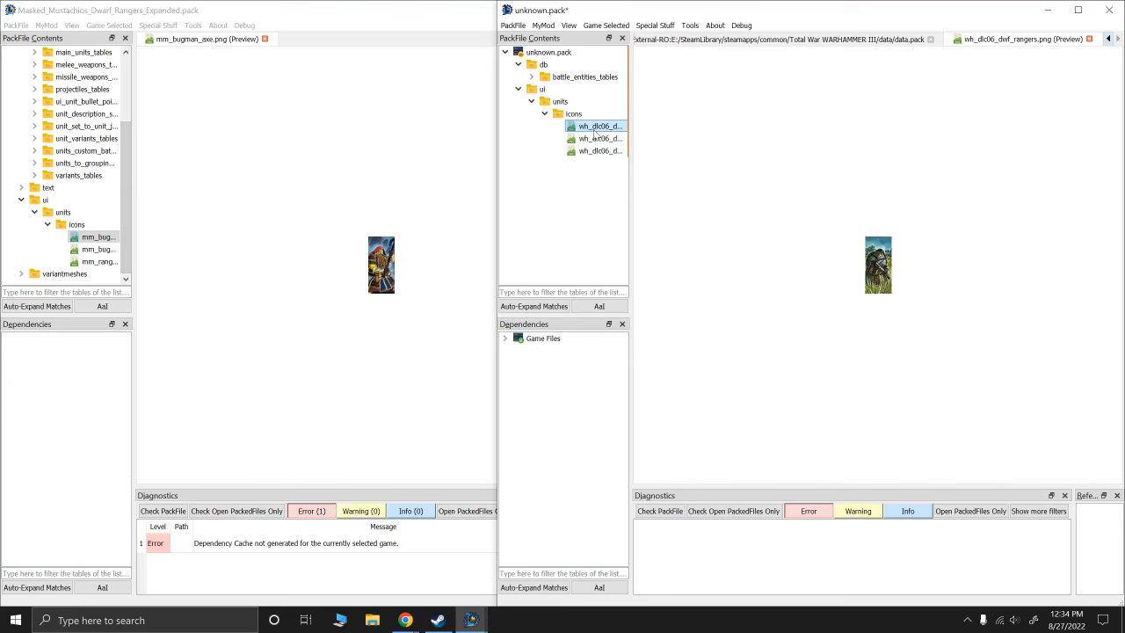
right_click(596, 131)
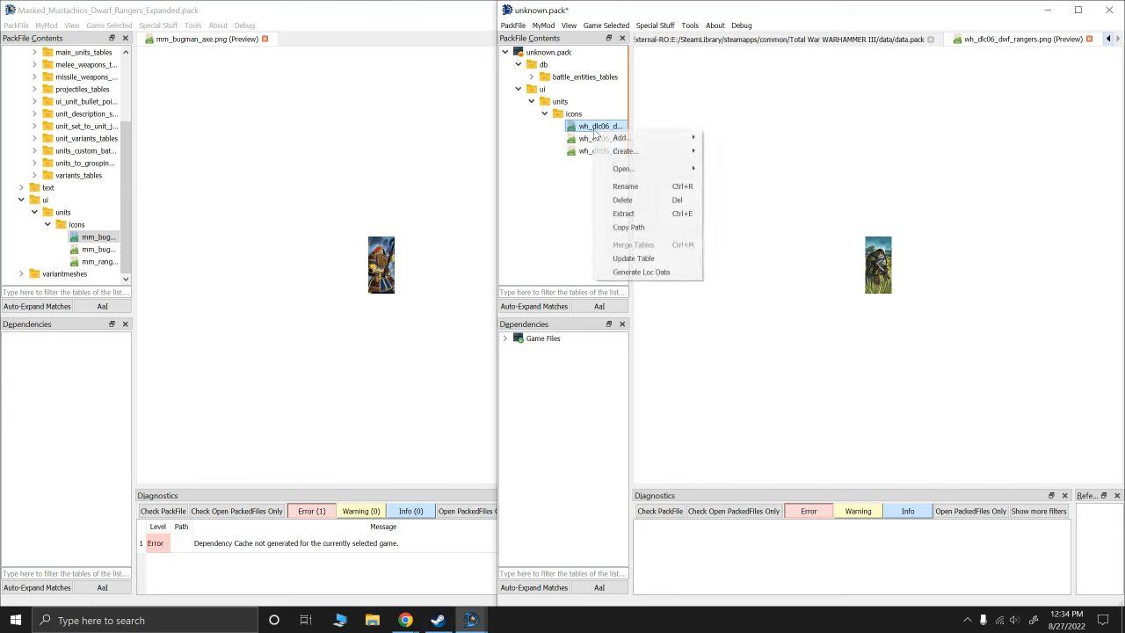
left_click(626, 213)
left_click(708, 54)
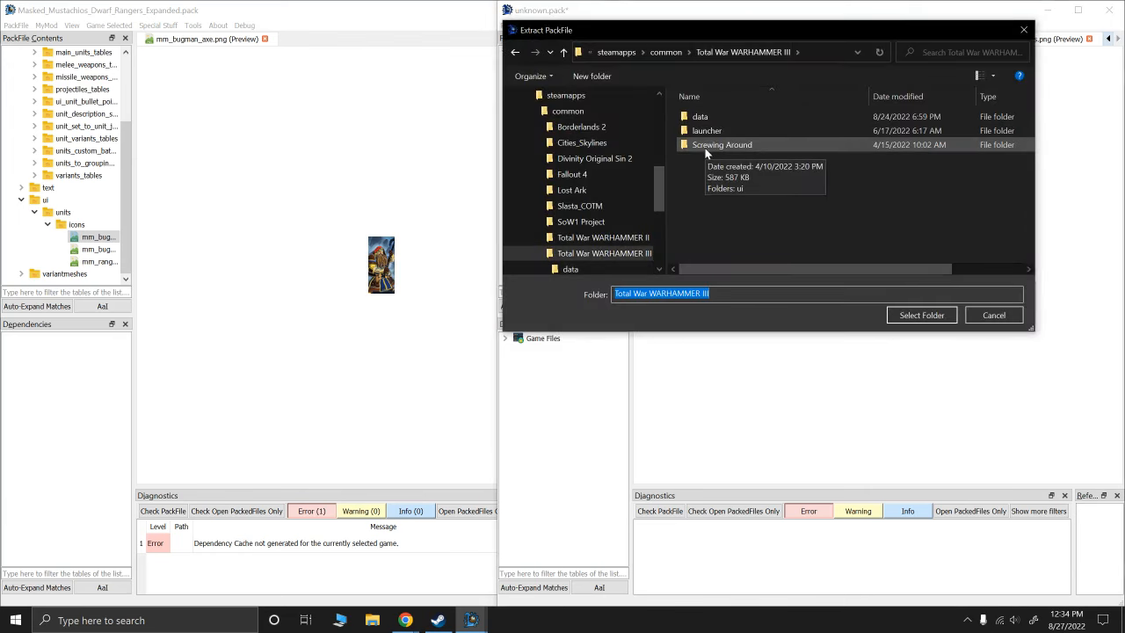
left_click(995, 315)
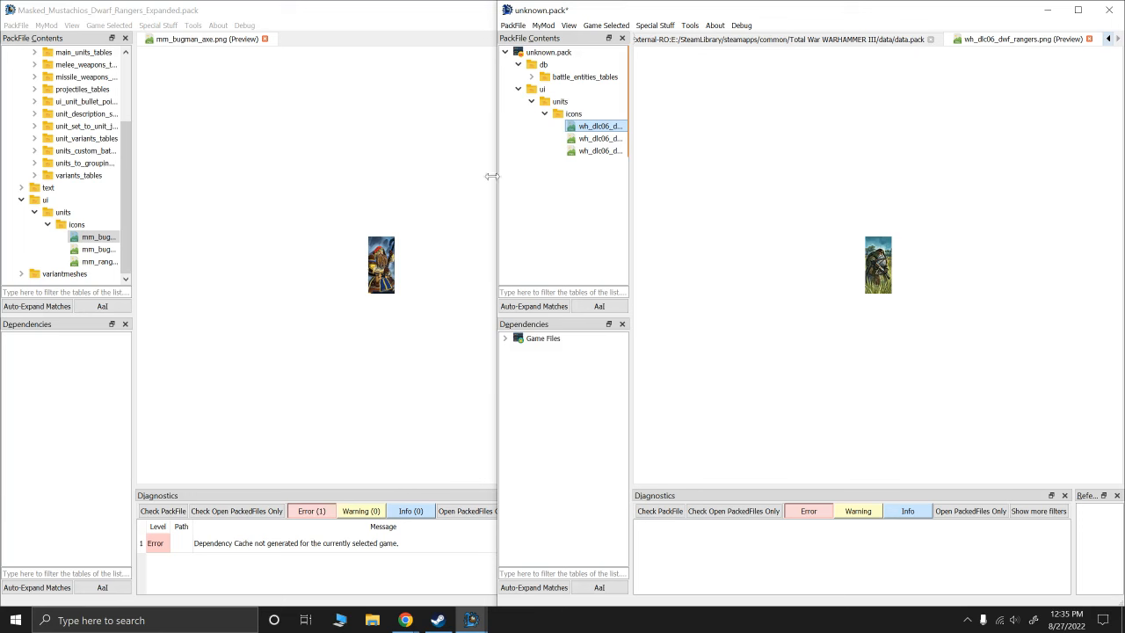
right_click(573, 116)
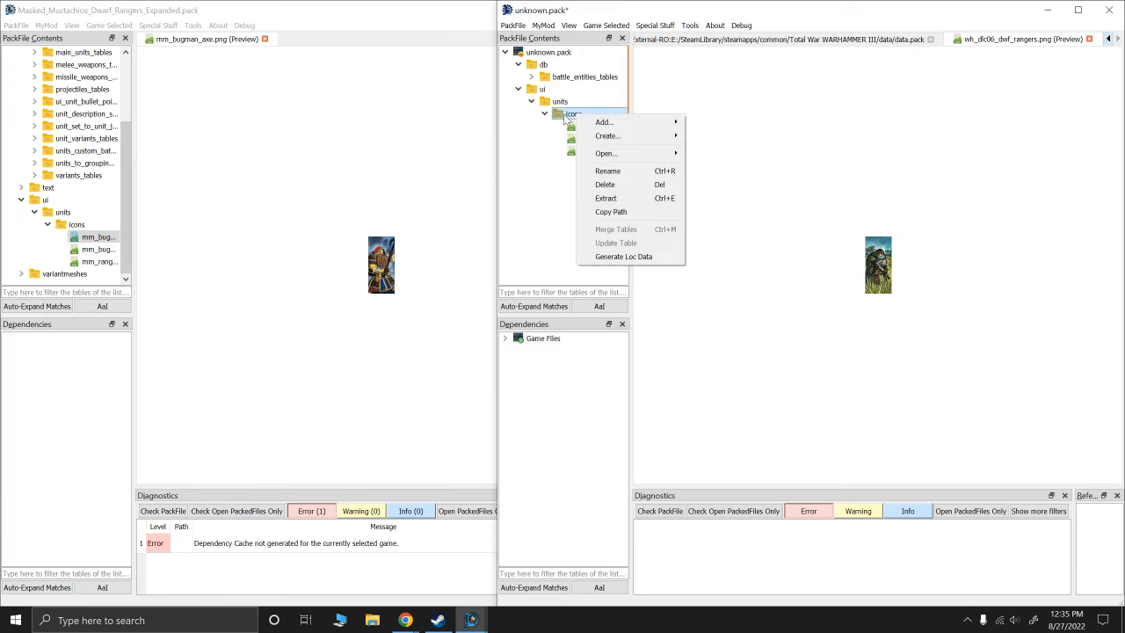
mouse_move(615, 122)
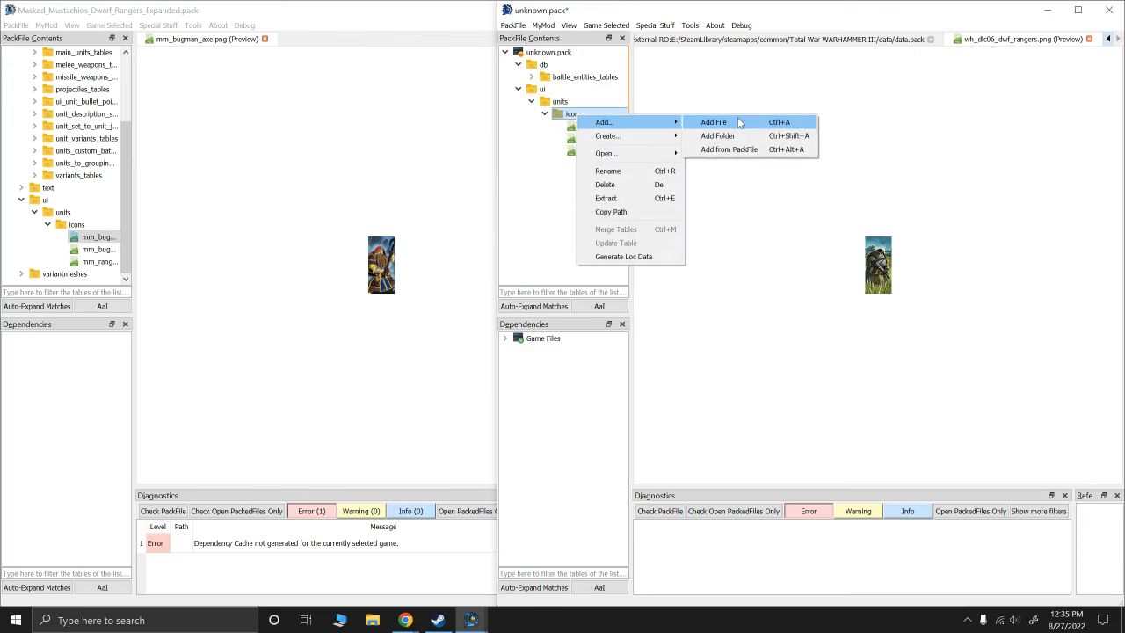
left_click(717, 120)
left_click(665, 53)
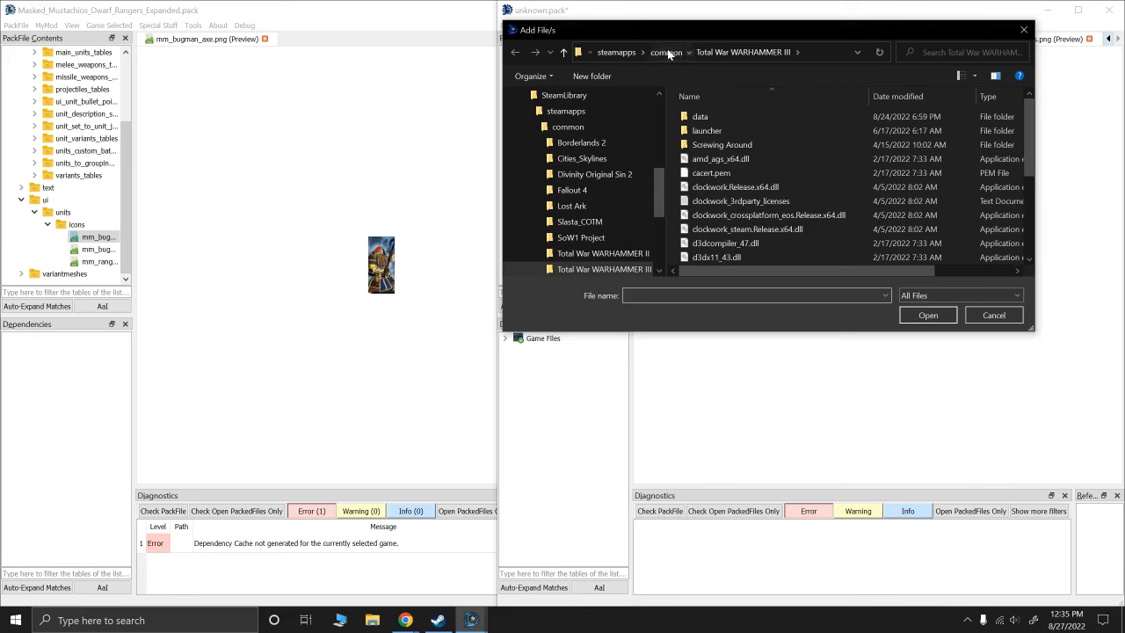
double_click(738, 229)
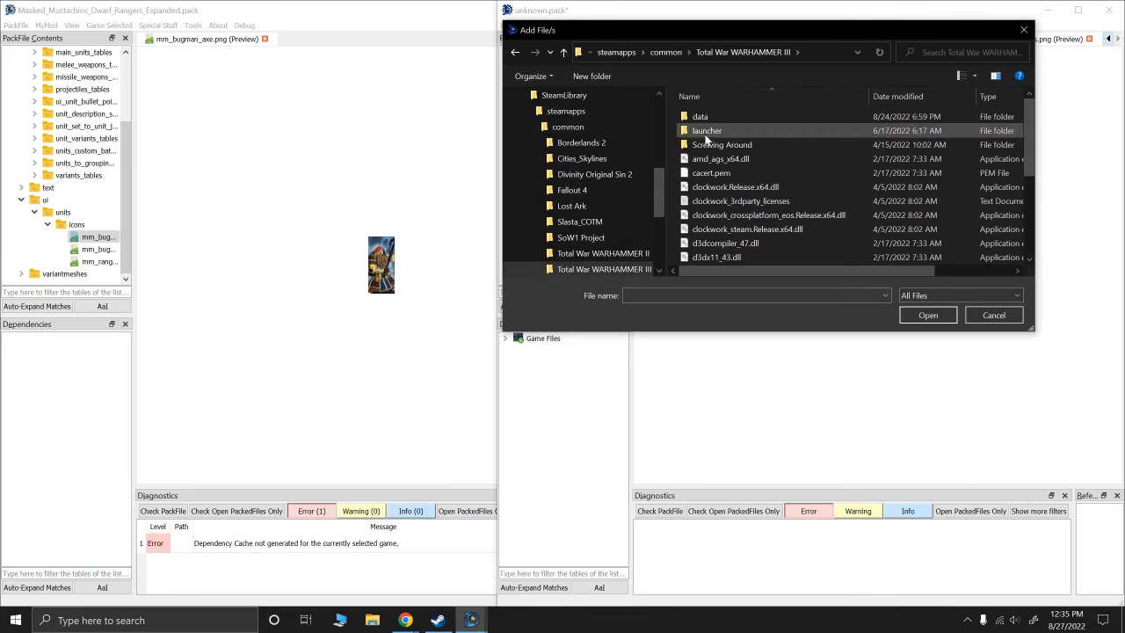
double_click(708, 120)
left_click(743, 52)
double_click(712, 143)
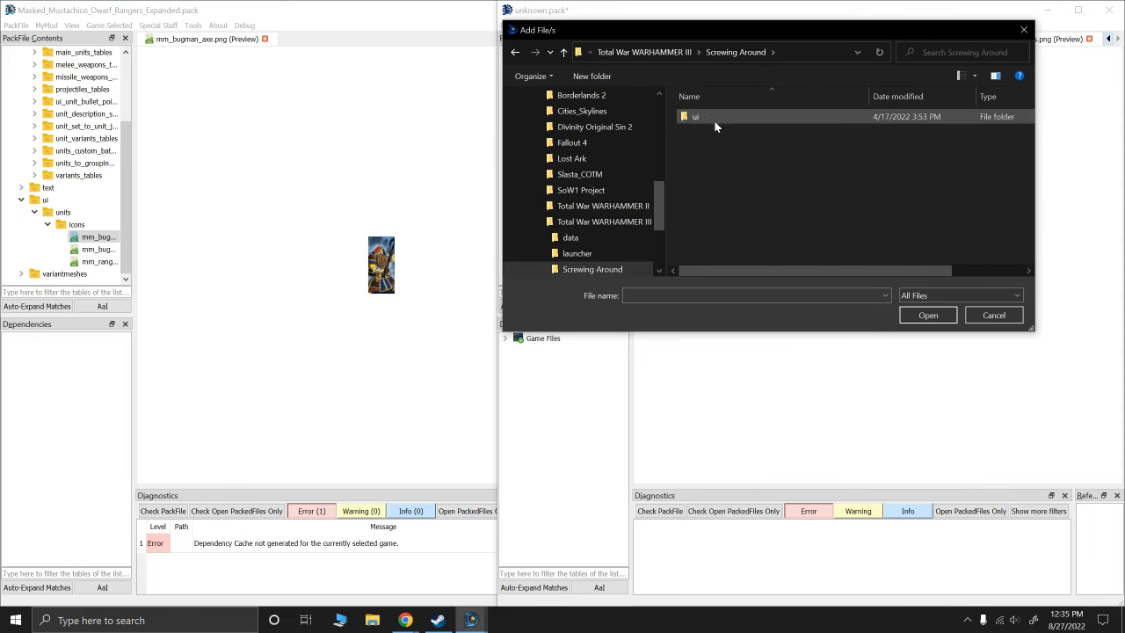
left_click(666, 53)
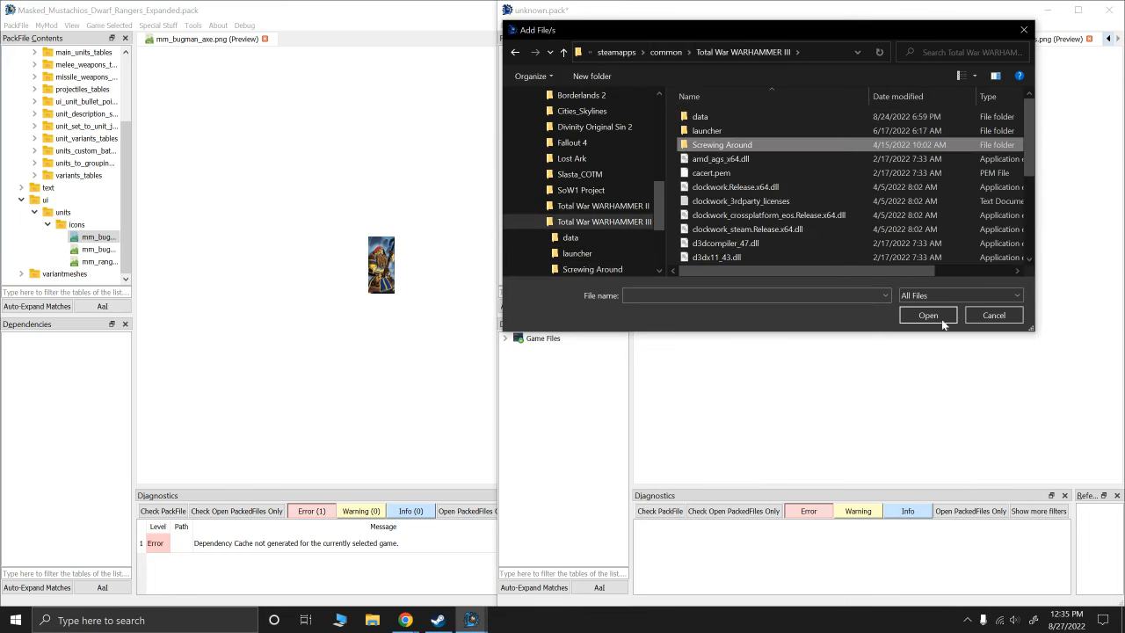
left_click(994, 315)
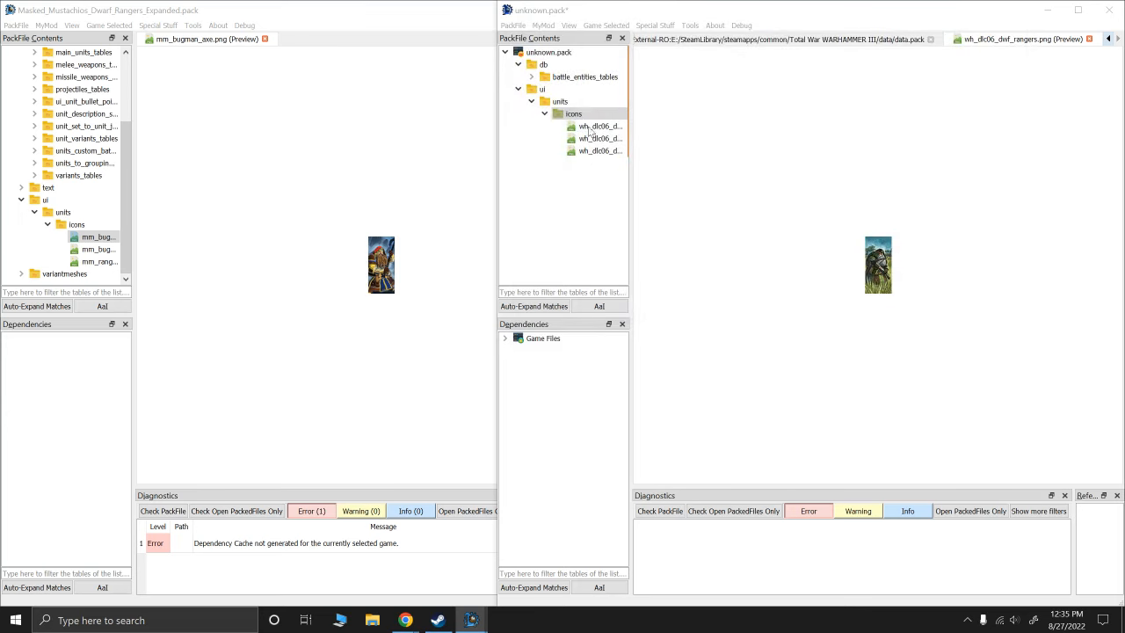
Compare the previews of mm_bugman_axe.png, mm_bugman_gun.png and mm_ranger_gun.png in the Dwarf Rangers pack, ending on mm_bugman_axe.png
left_click(95, 239)
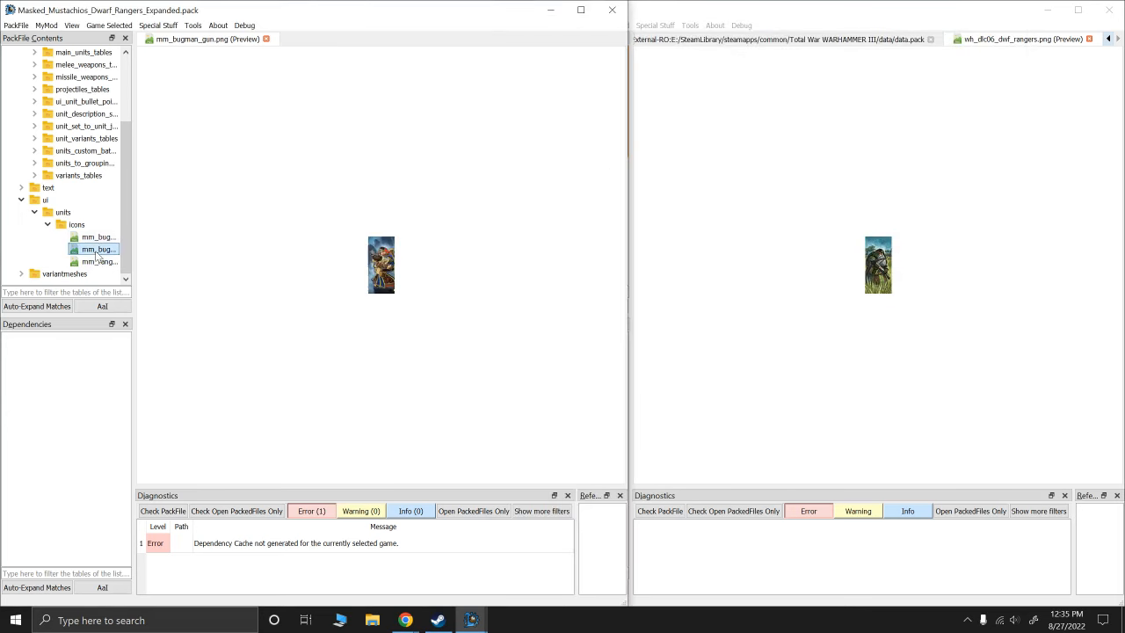
key("Down")
key("Down")
key("Up")
key("Up")
key("Down")
key("Down")
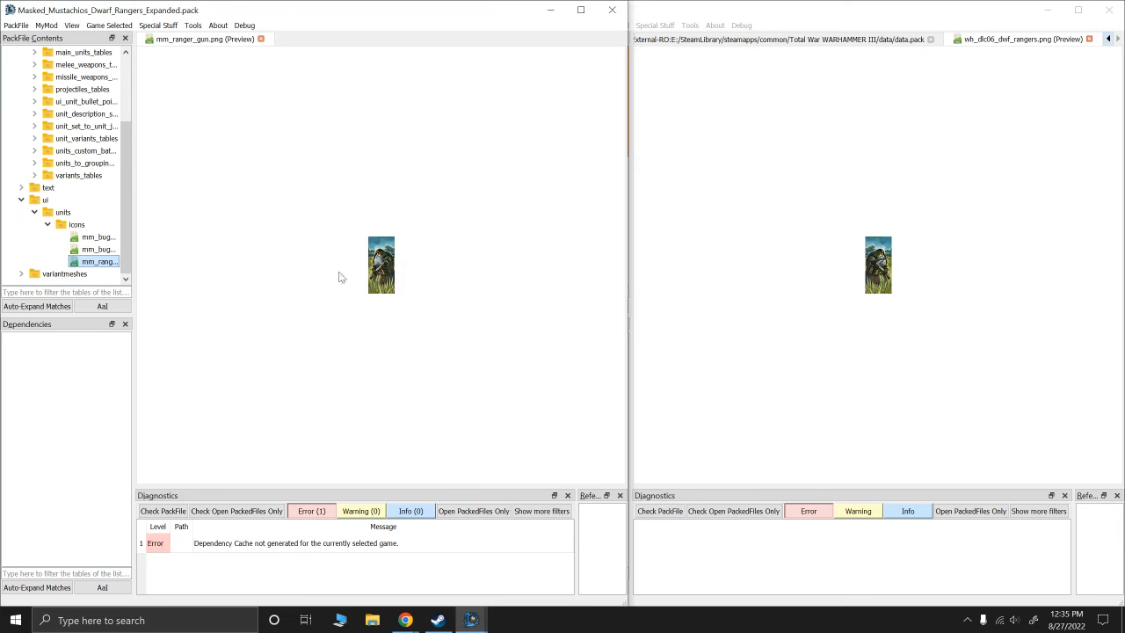
left_click(103, 238)
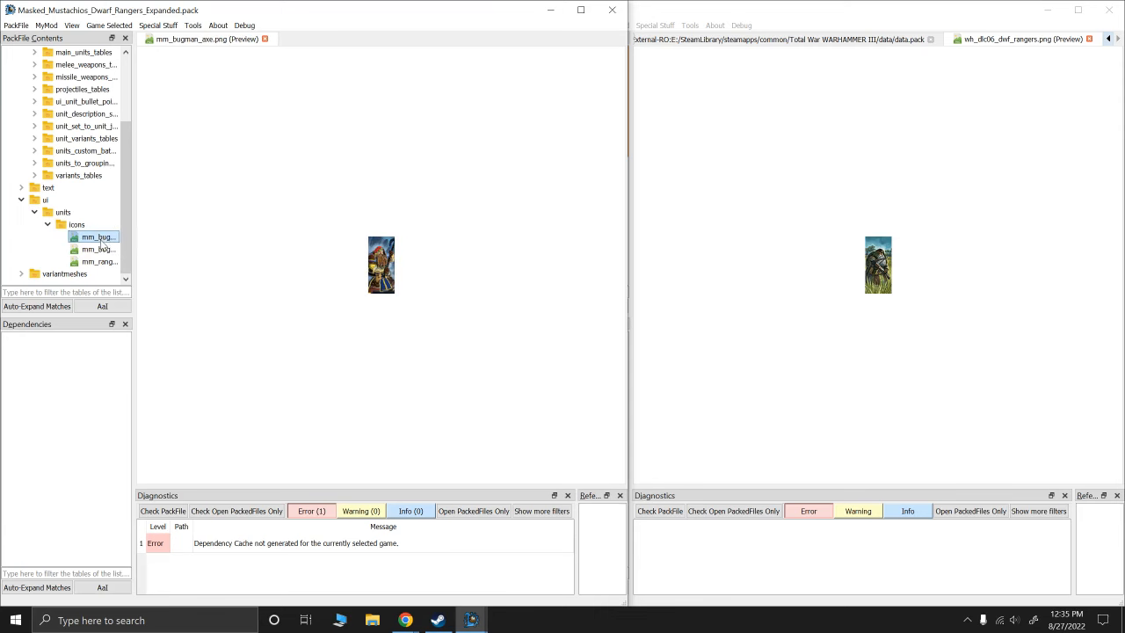
left_click(103, 252)
left_click(103, 239)
left_click(103, 251)
left_click(102, 240)
left_click(102, 261)
left_click(103, 251)
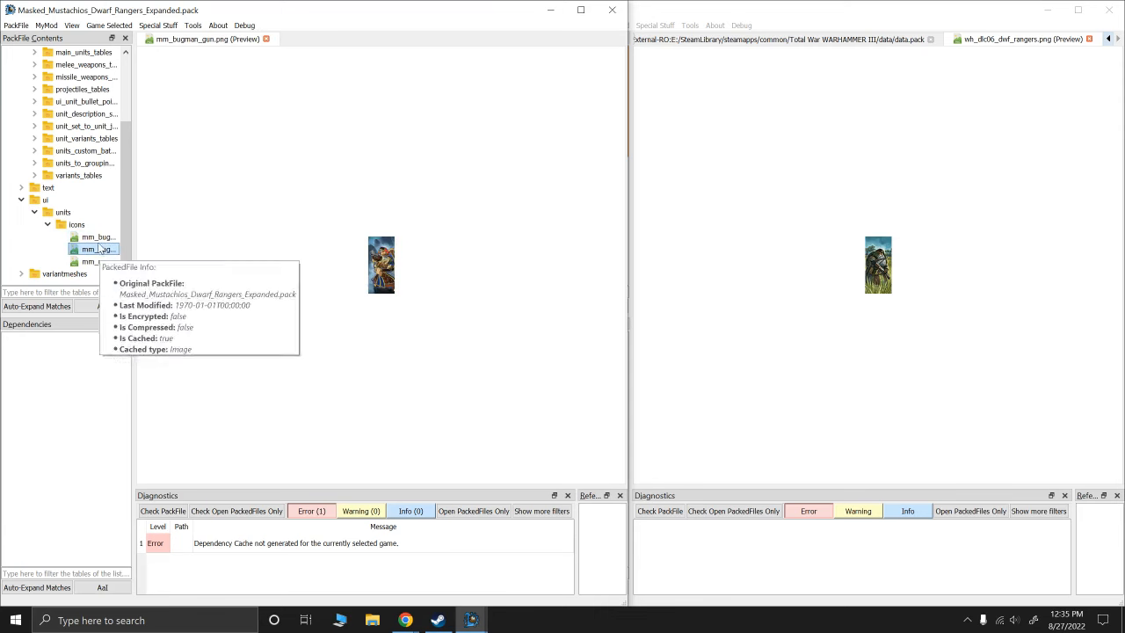
left_click(99, 238)
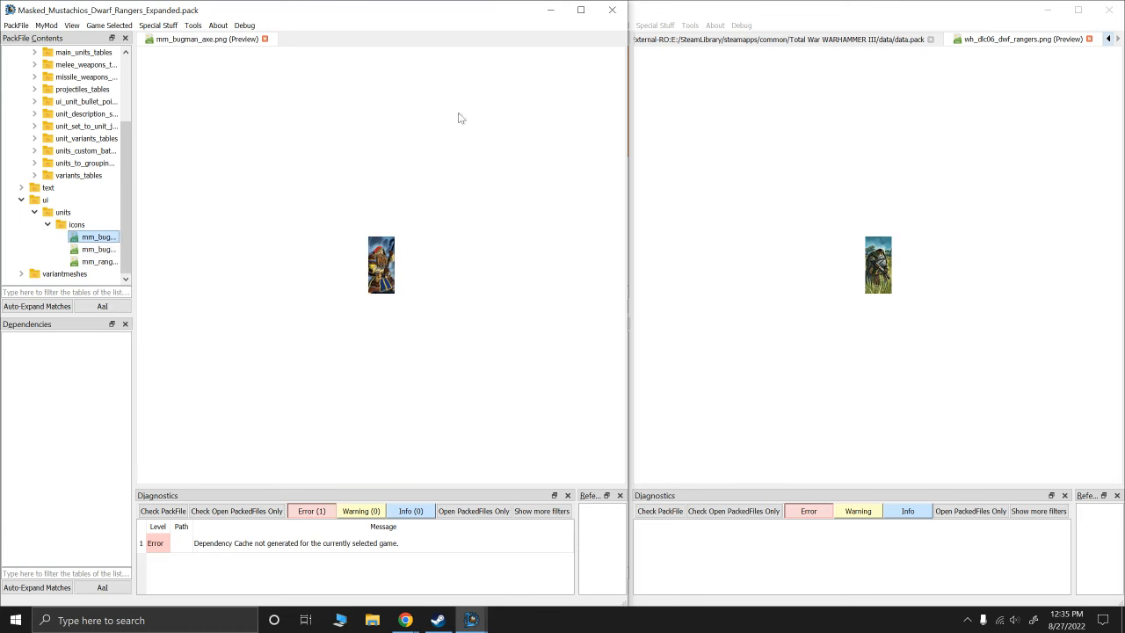
Preview wh_dlc06_dwf_rangers_bugmans.png in the new pack and close its preview
left_click(710, 18)
left_click(600, 138)
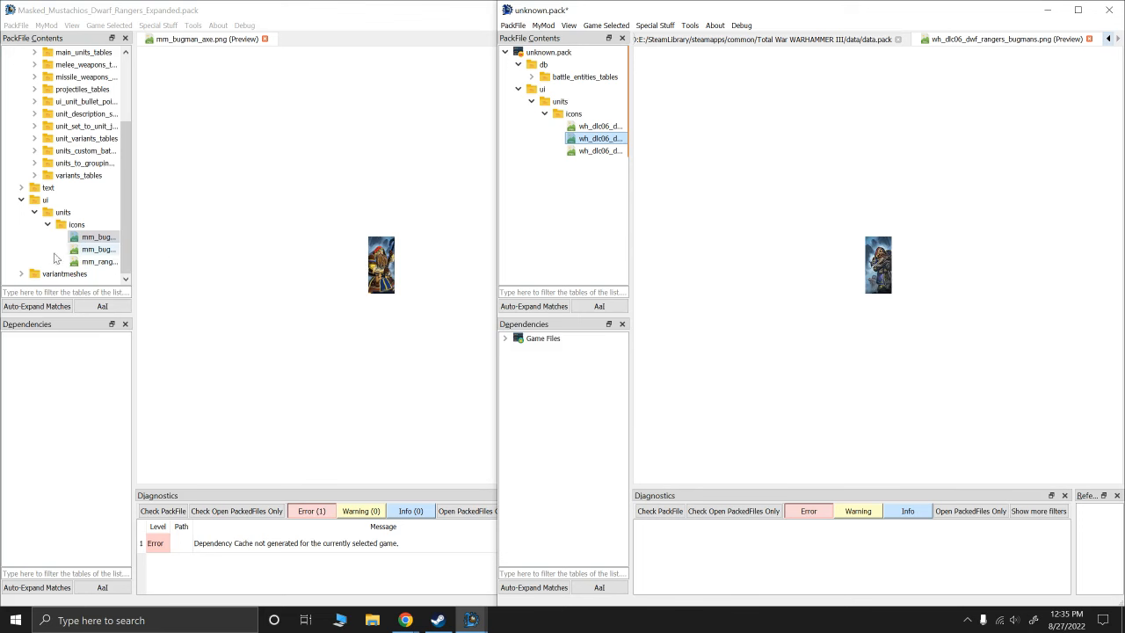
left_click(604, 196)
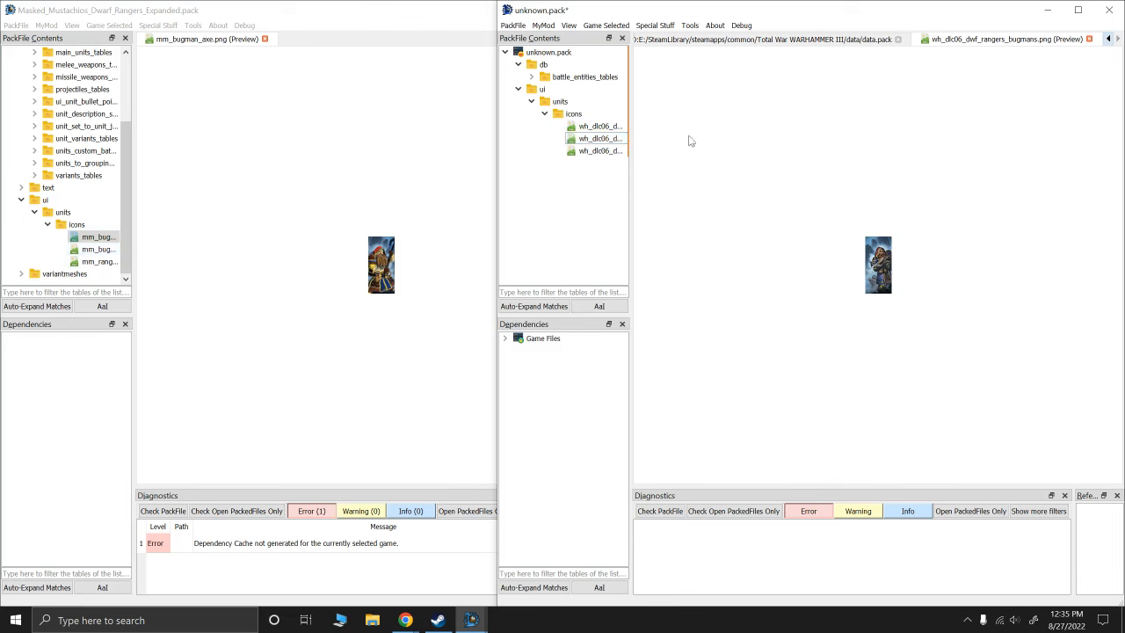
left_click(1089, 38)
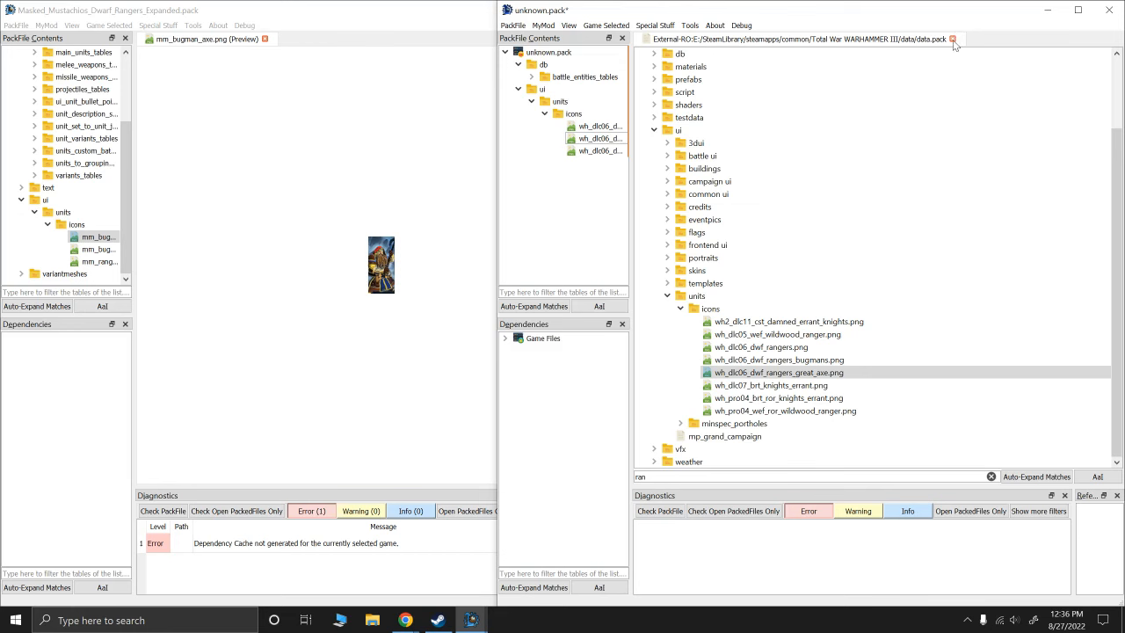
Collapse the ui and db folders in the Dwarf Rangers pack and list the files in its variantmeshdefinitions folder
left_click(21, 199)
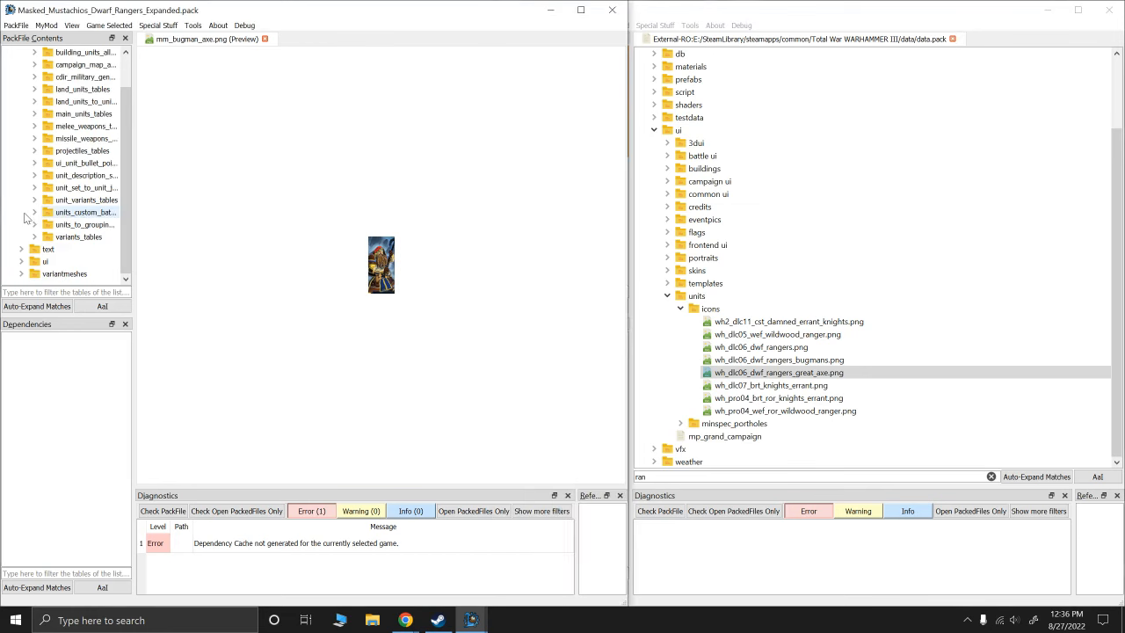
scroll(27, 239, "up", 2)
left_click(22, 65)
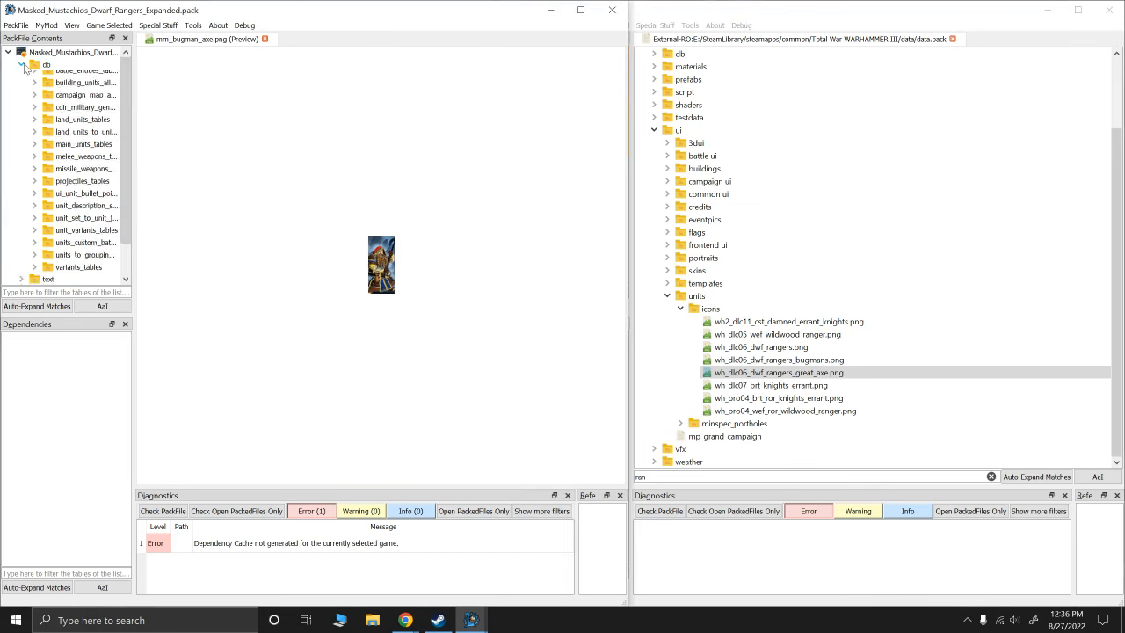
left_click(22, 102)
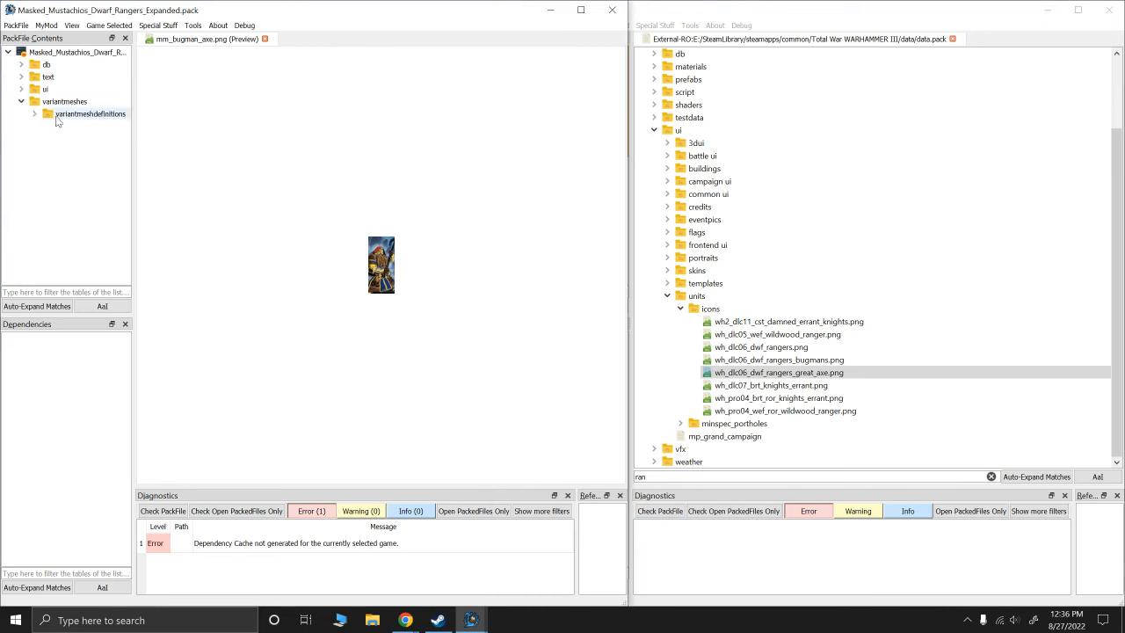
left_click(35, 114)
scroll(712, 174, "up", 3)
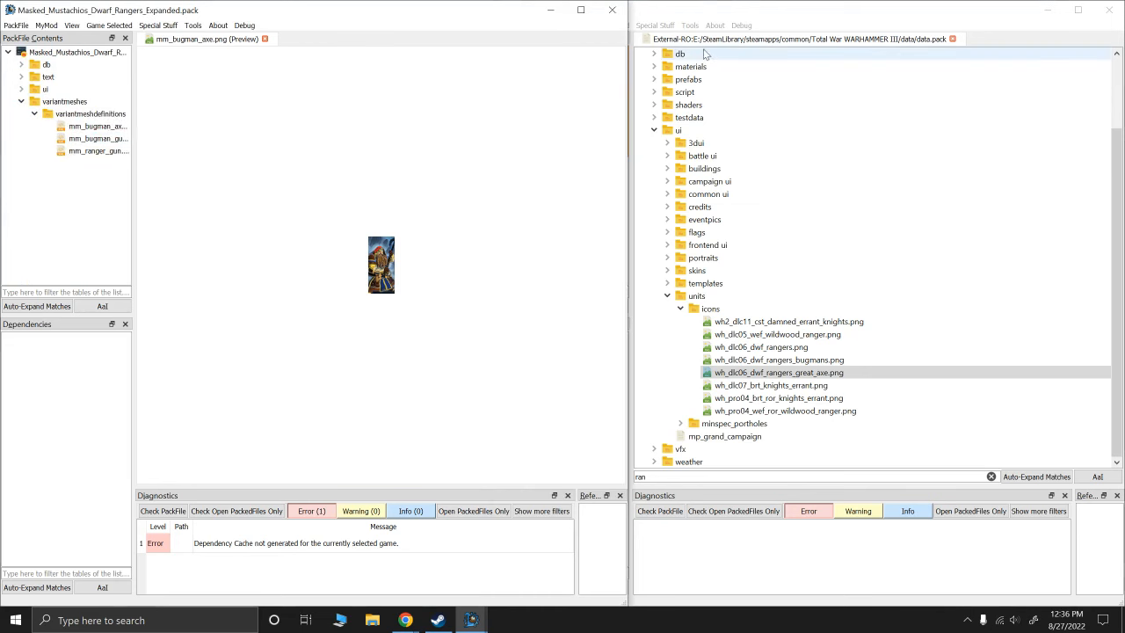
Close data.pack and open variants.pack from the Total War WARHAMMER III data folder as the source for adding files
left_click(952, 39)
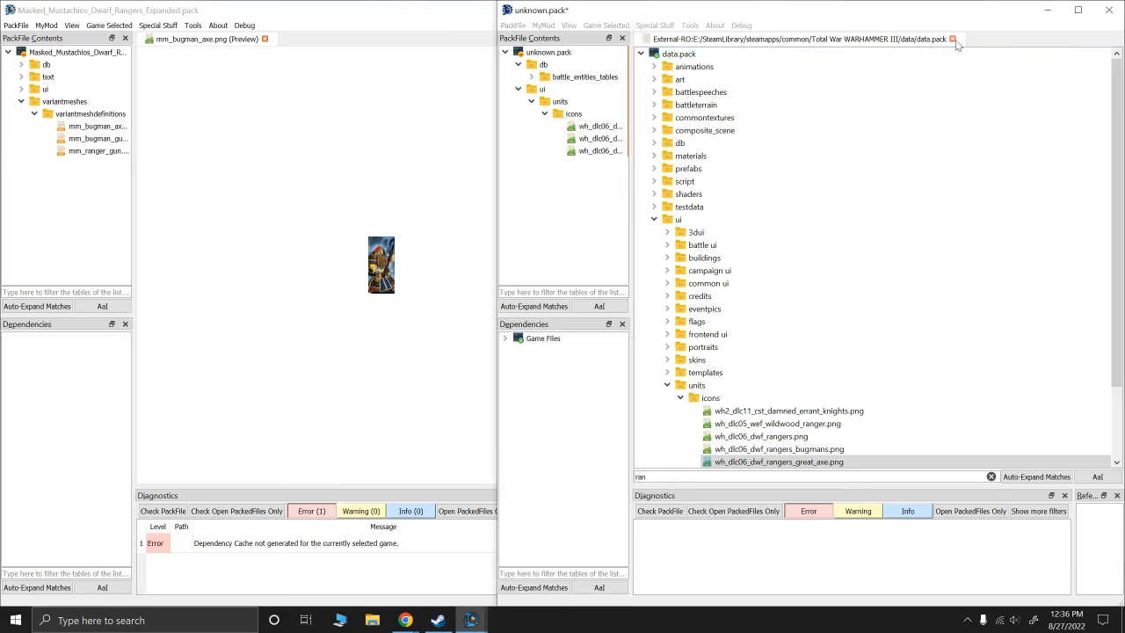
right_click(551, 53)
mouse_move(638, 68)
left_click(699, 87)
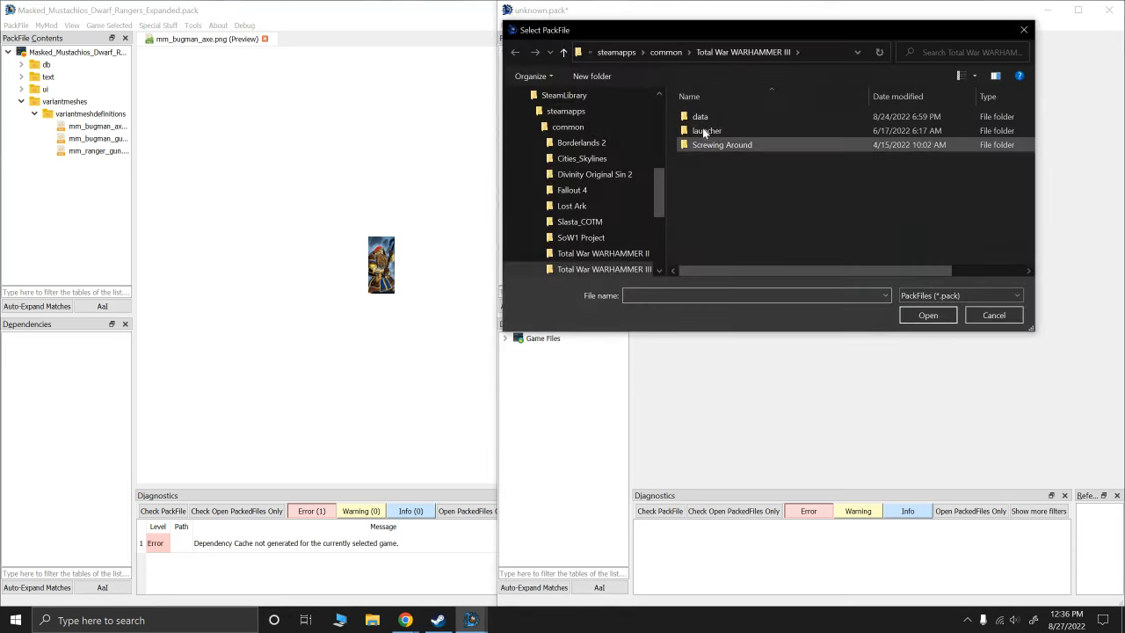
double_click(699, 116)
scroll(738, 207, "down", 3)
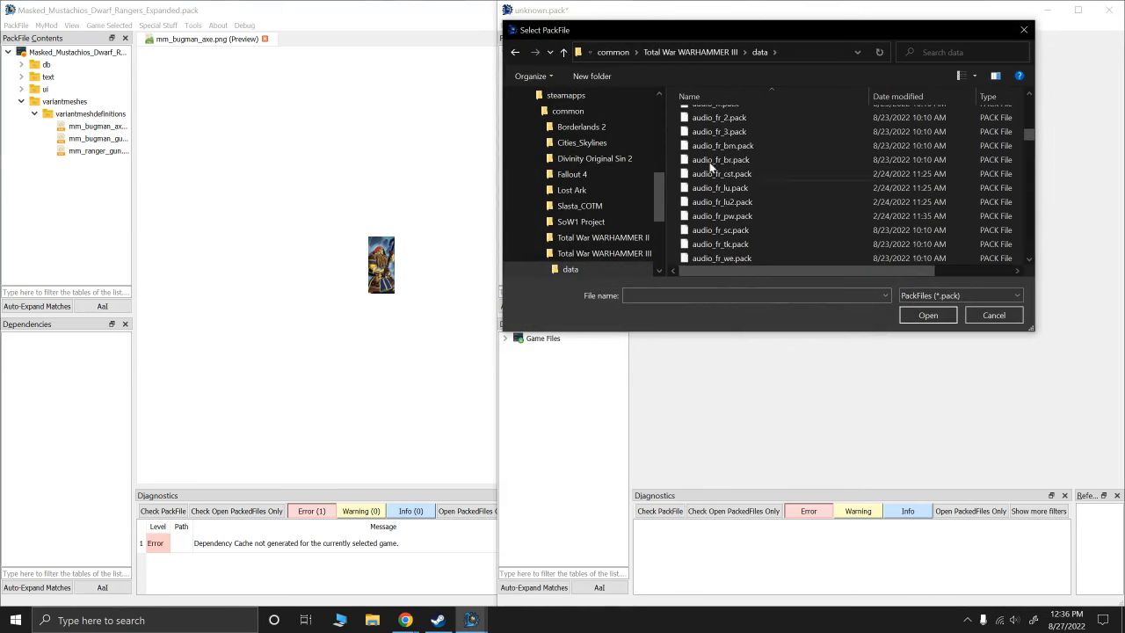
scroll(738, 206, "down", 15)
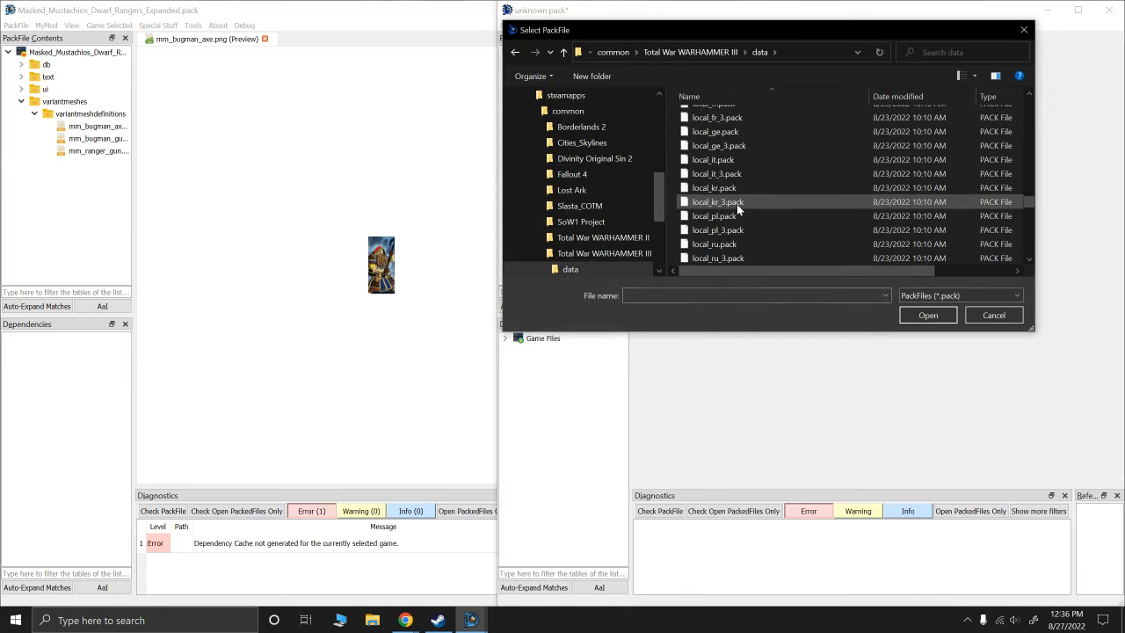
scroll(726, 209, "down", 6)
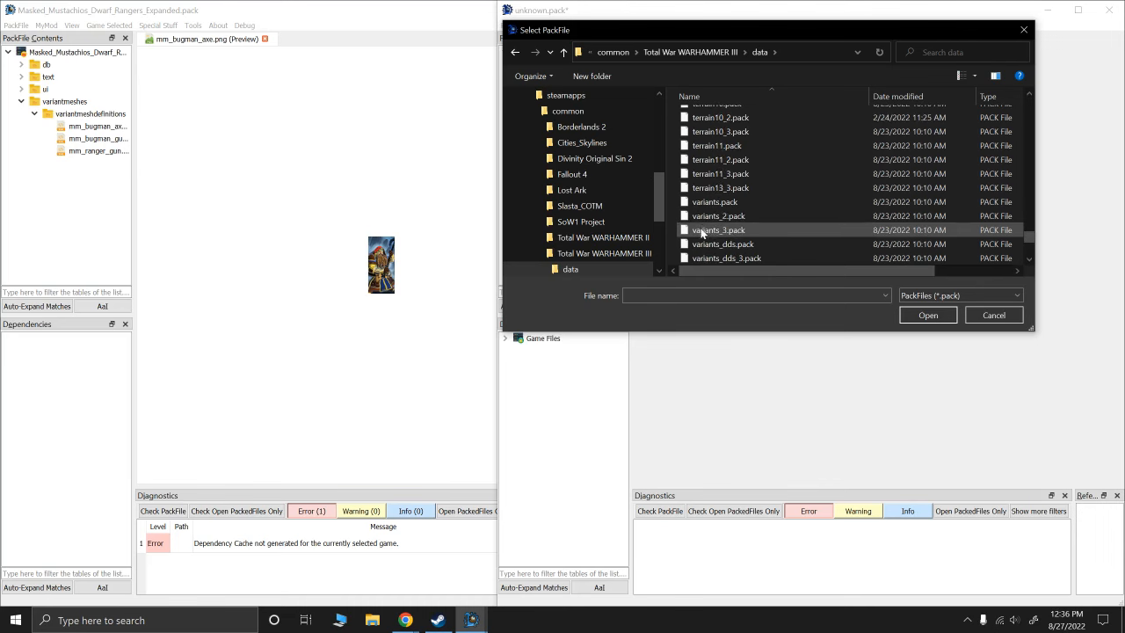
double_click(707, 202)
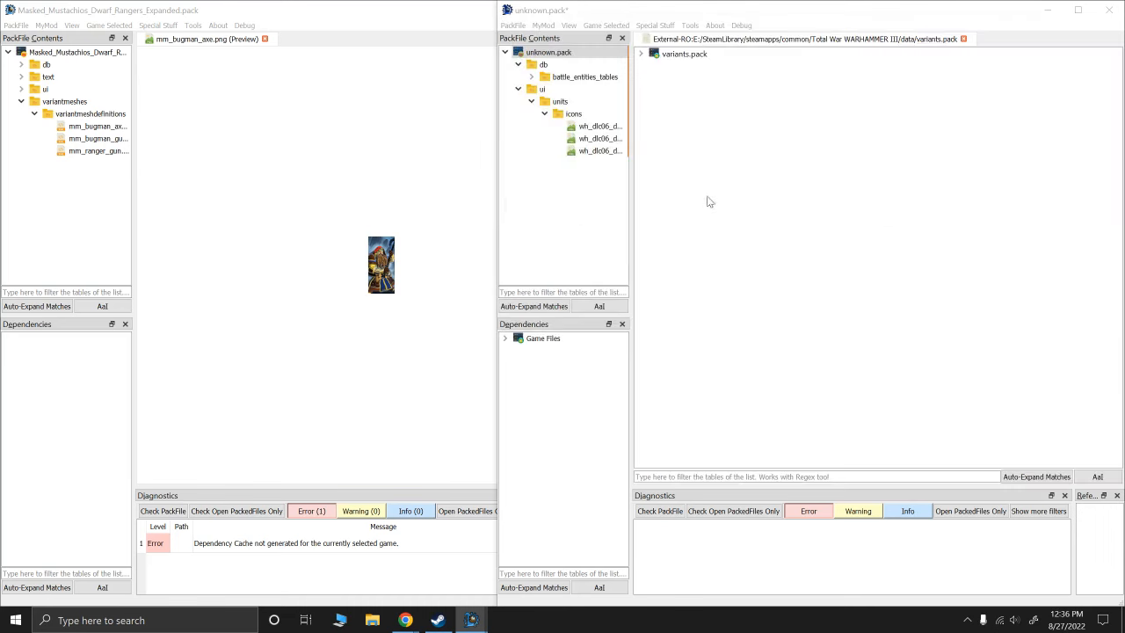
Filter variants.pack for "ranger" and add dwf_warriors_rangers_bugmans.variantmeshdefinition and dwf_warriors_rangers_great_weapons.variantmeshdefinition to the new pack
left_click(641, 54)
left_click(654, 66)
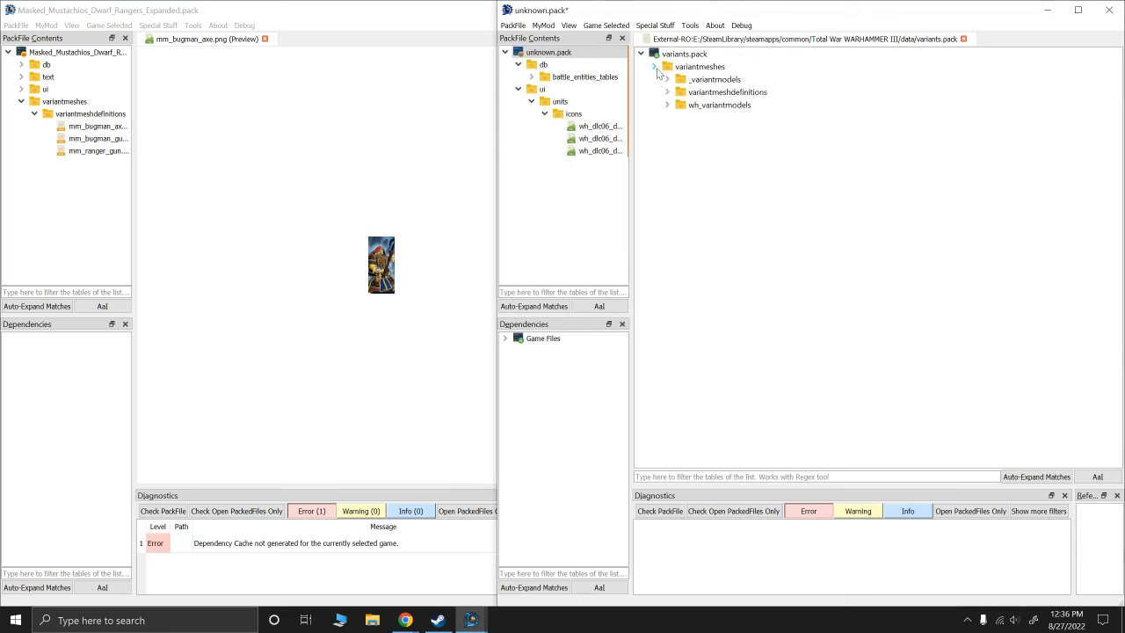
left_click(668, 91)
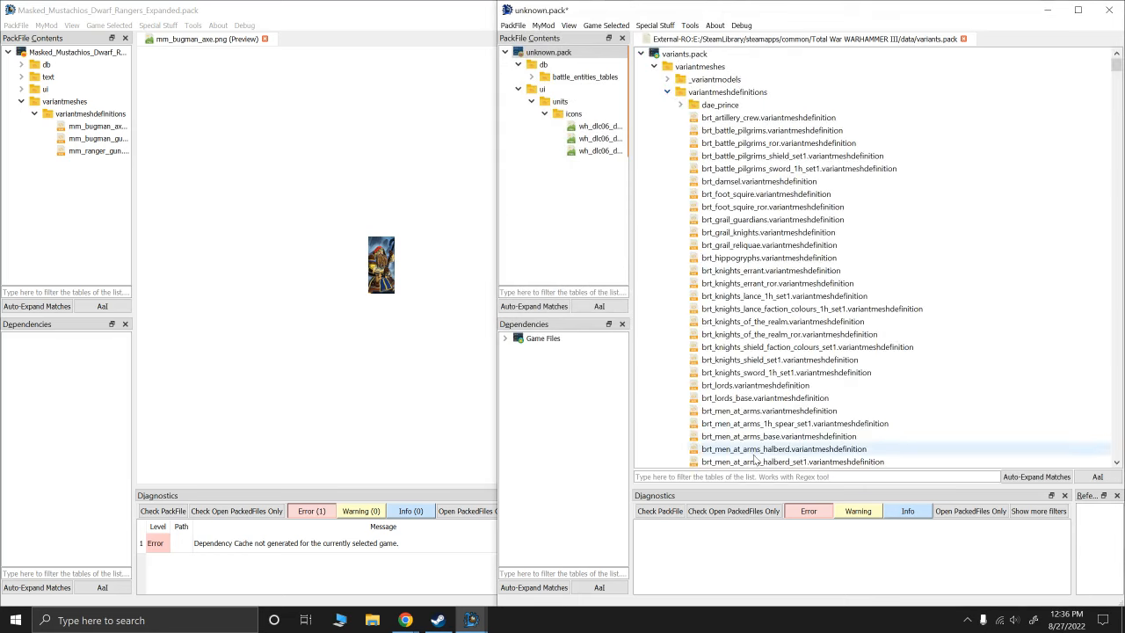
scroll(835, 290, "down", 20)
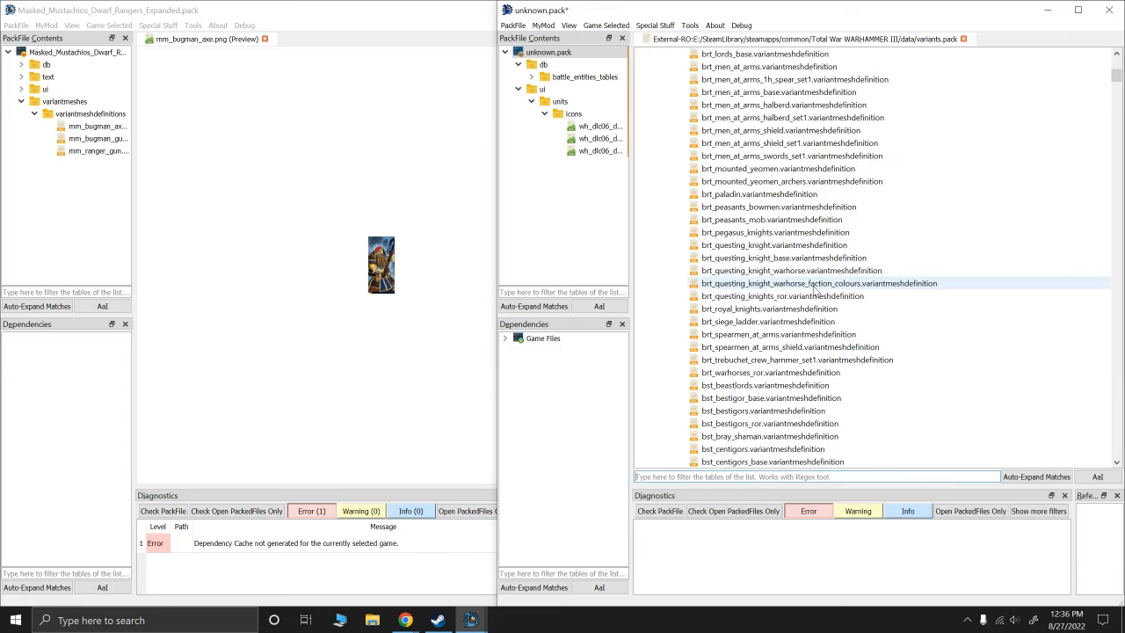
scroll(801, 321, "down", 20)
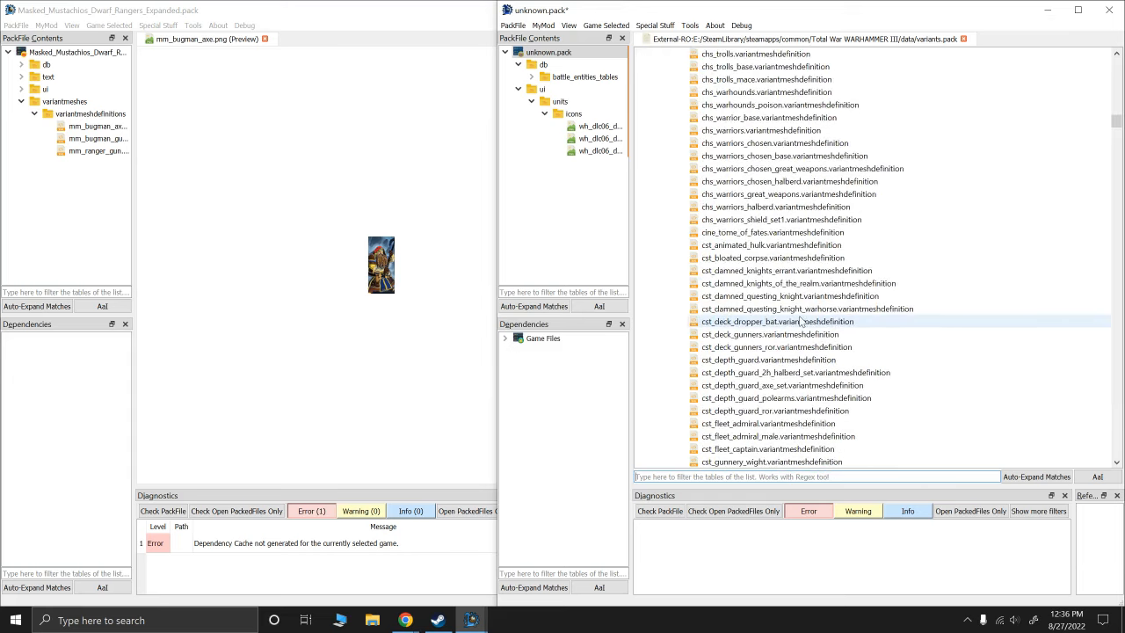
scroll(802, 321, "down", 16)
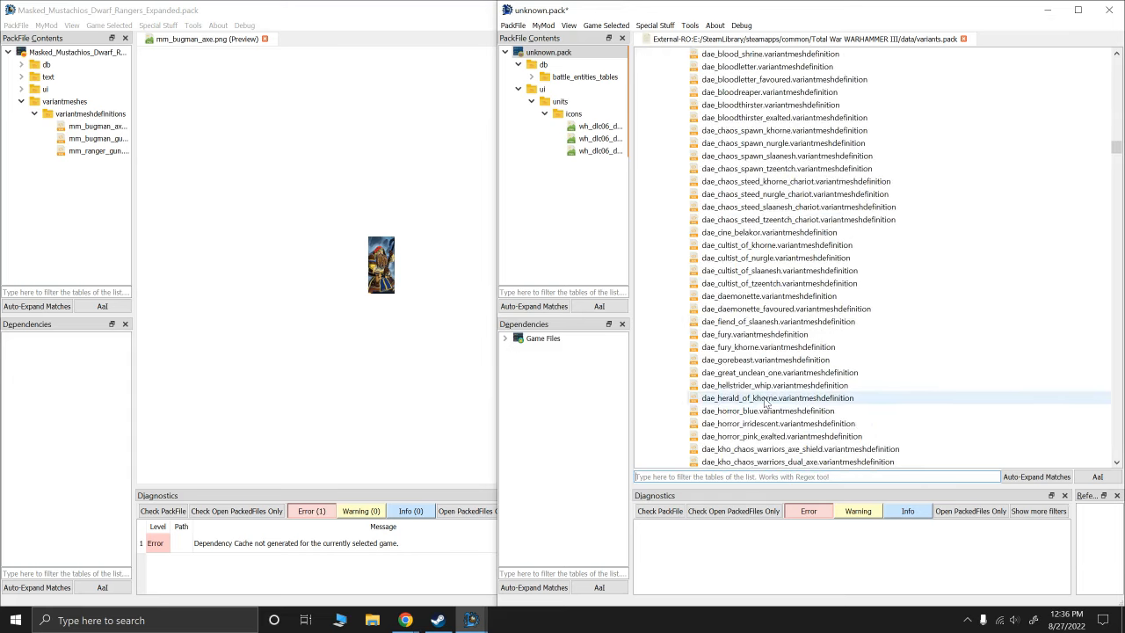
scroll(731, 466, "down", 4)
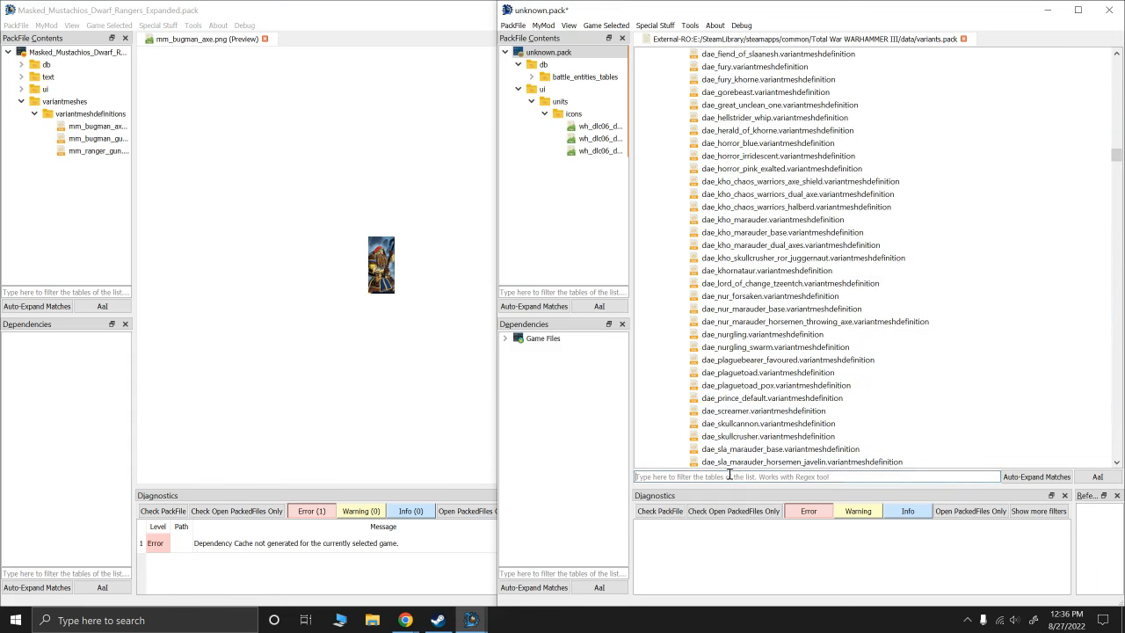
type("ranger")
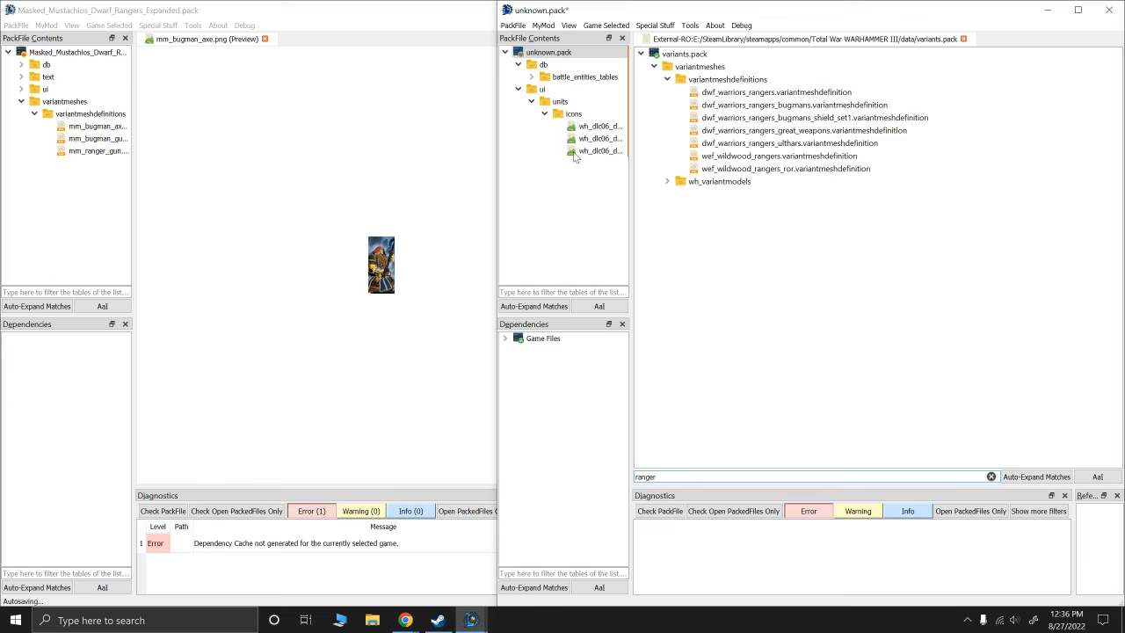
double_click(767, 105)
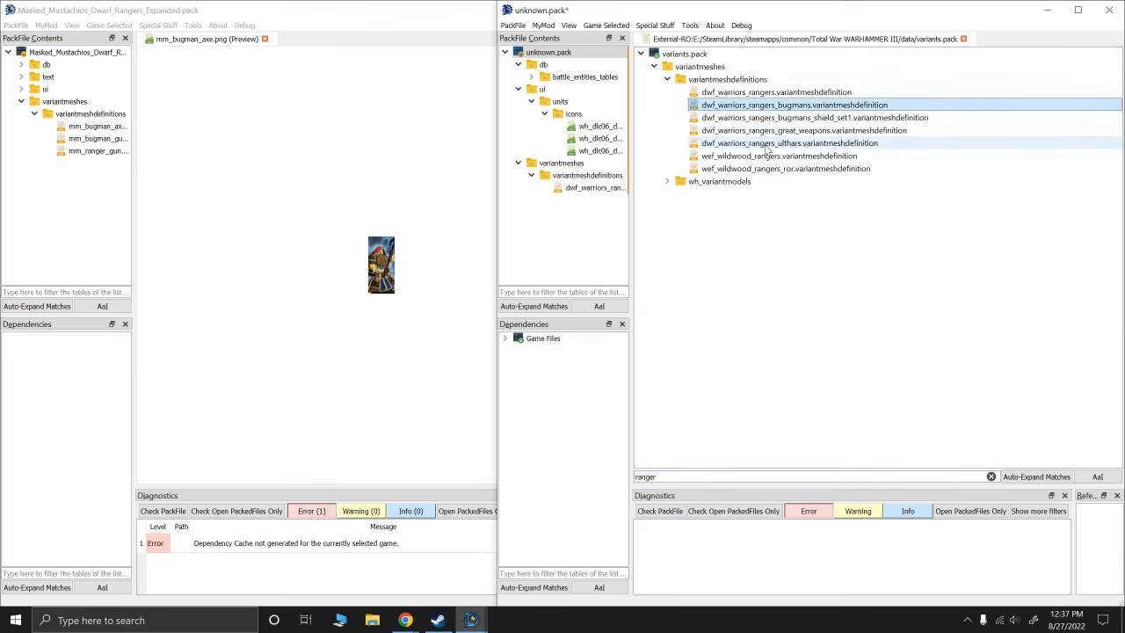
double_click(761, 132)
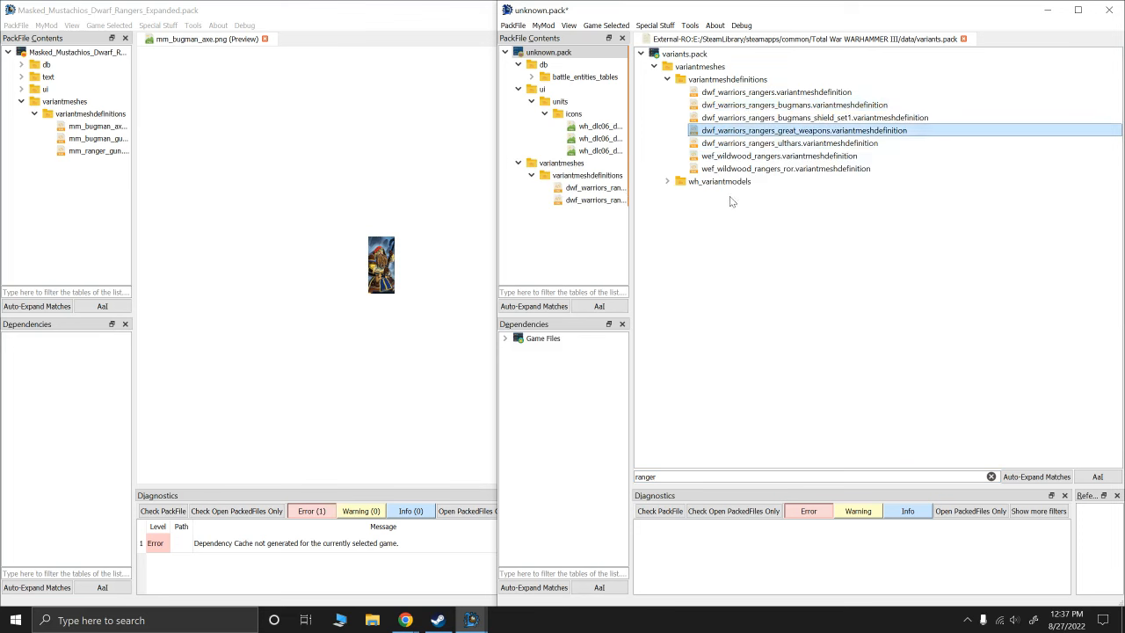
Filter variants.pack for "thunderer" and add dwf_thunderers.variantmeshdefinition to the new pack
double_click(694, 478)
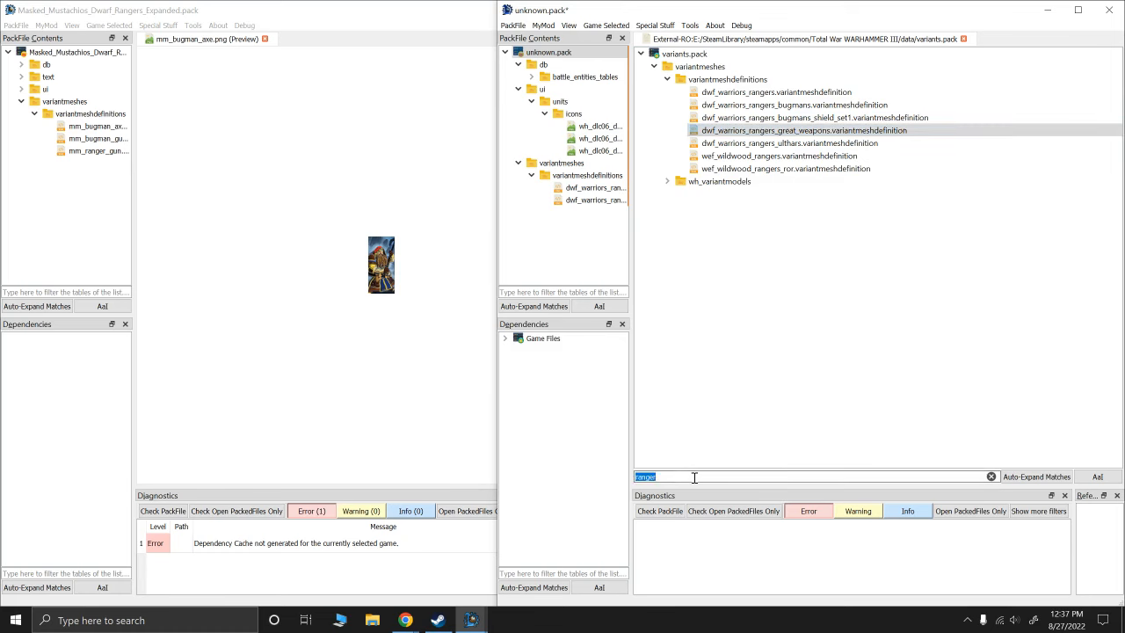
type("thunderer")
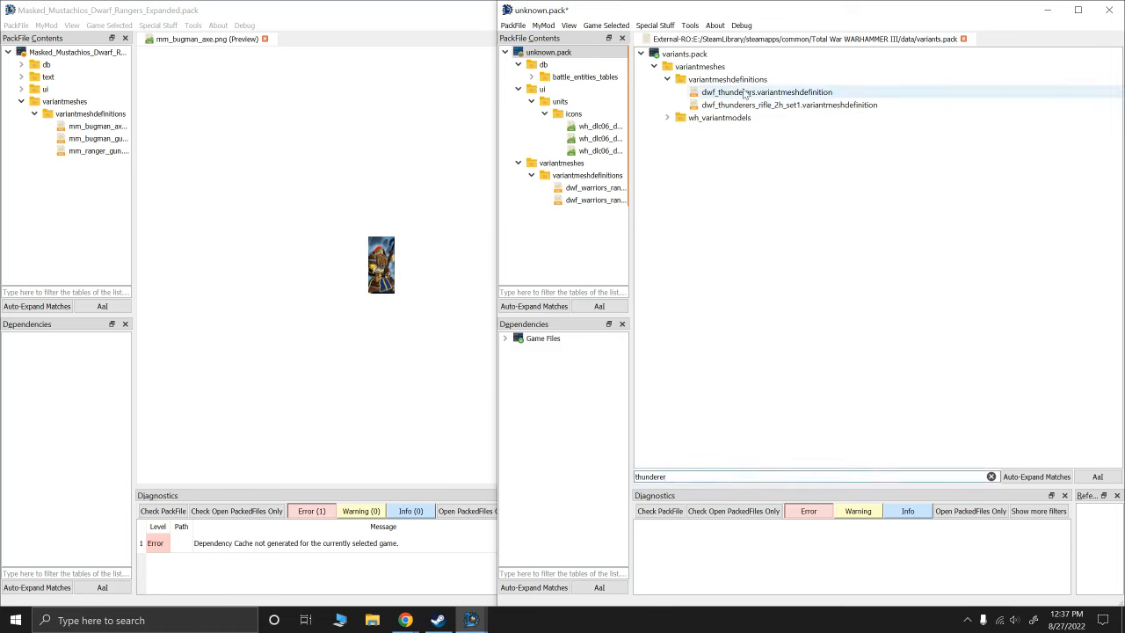
left_click_drag(741, 94, 605, 197)
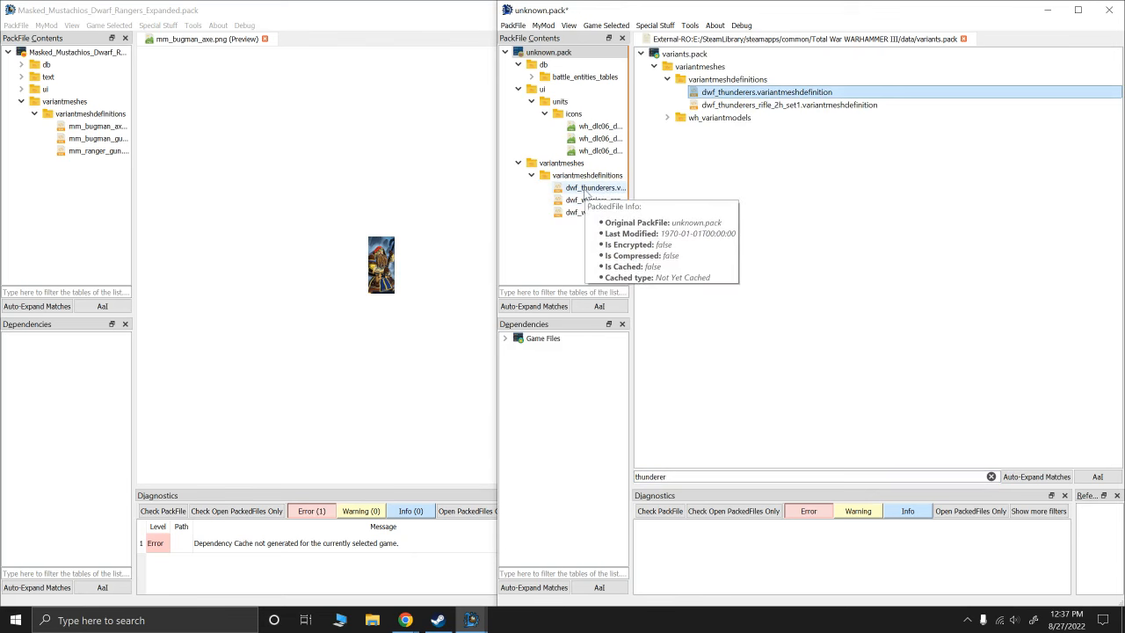
Preview the great weapons and thunderers definitions in the new pack, and widen the window and its file list to show full names
left_click(580, 216)
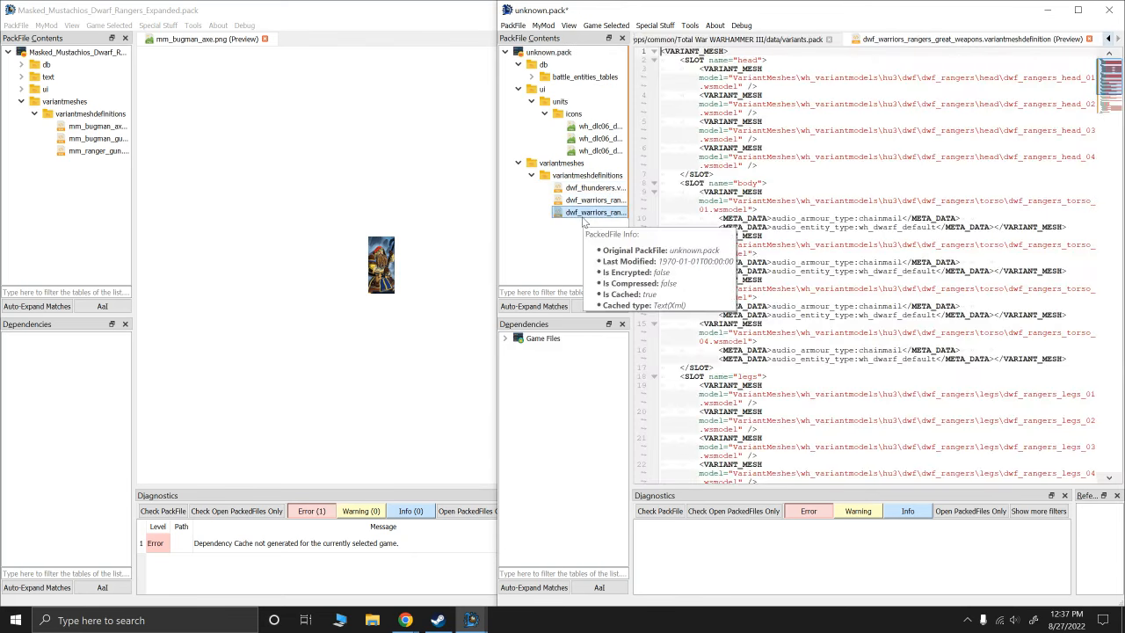
left_click(582, 190)
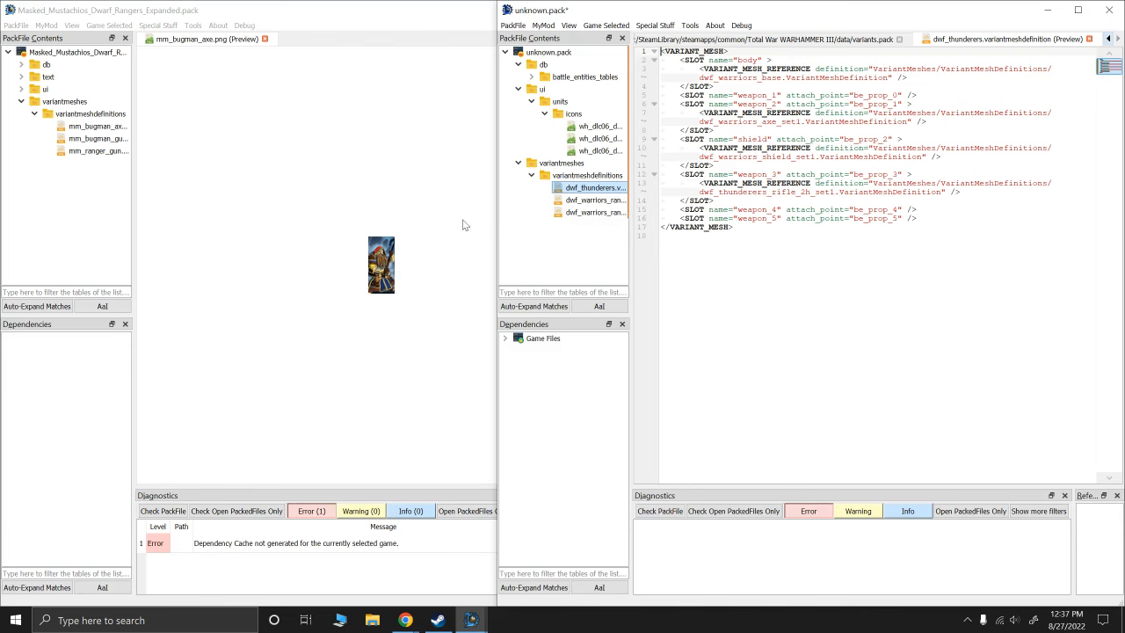
left_click_drag(496, 219, 268, 219)
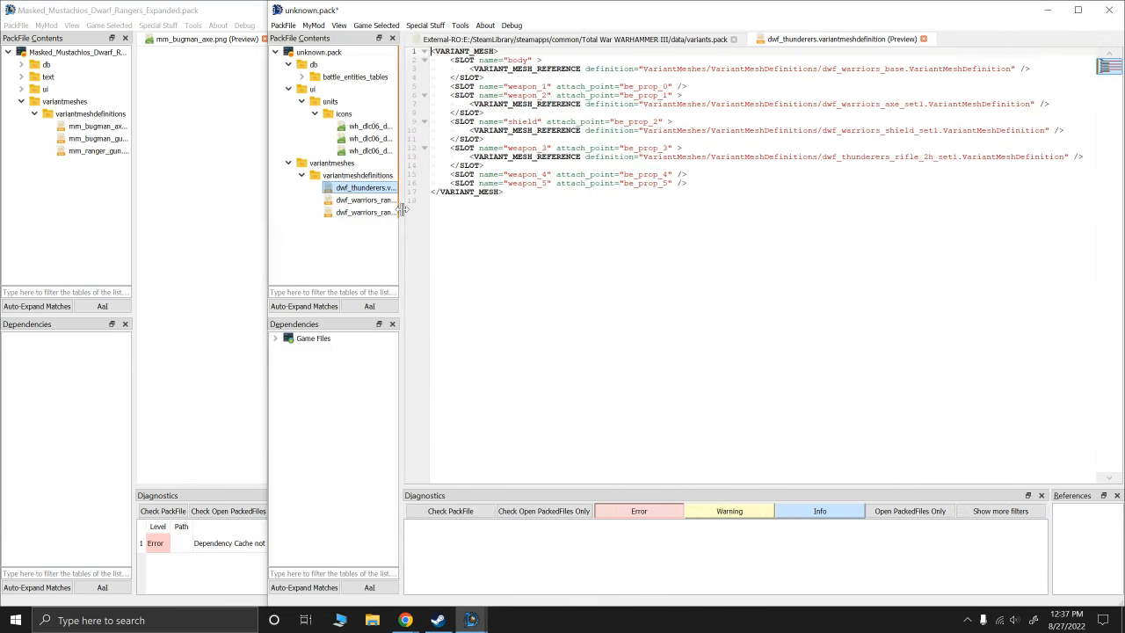
left_click_drag(401, 102, 550, 107)
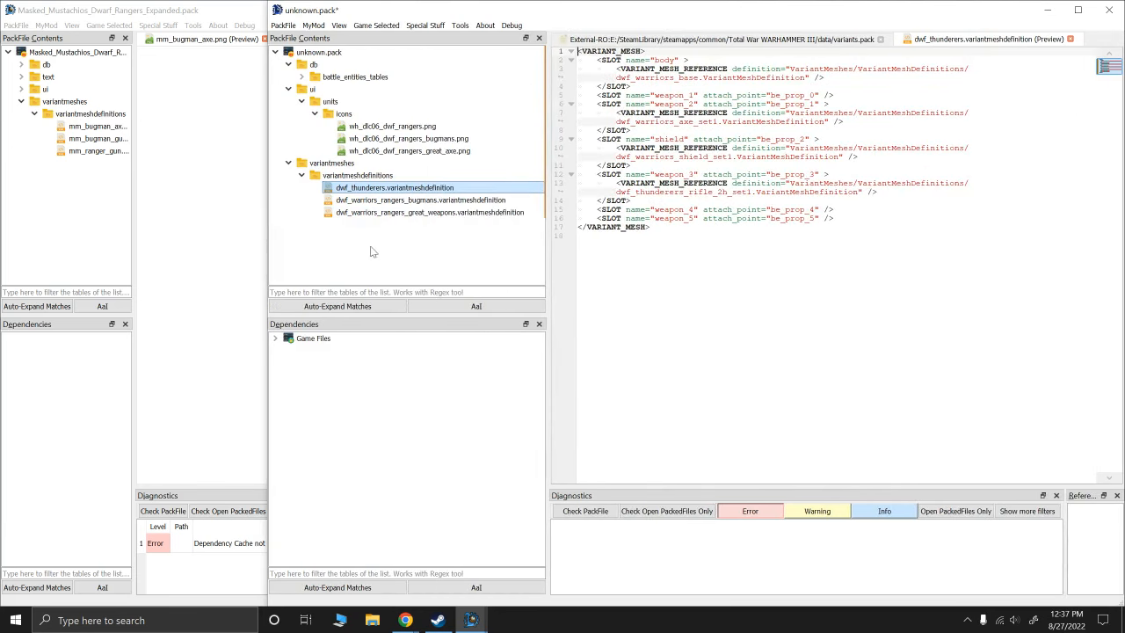
Preview dwf_warriors_rangers_bugmans.variantmeshdefinition and examine the crossbow and bolt model entries in its weapon_3 and weapon_4 slots
left_click(389, 200)
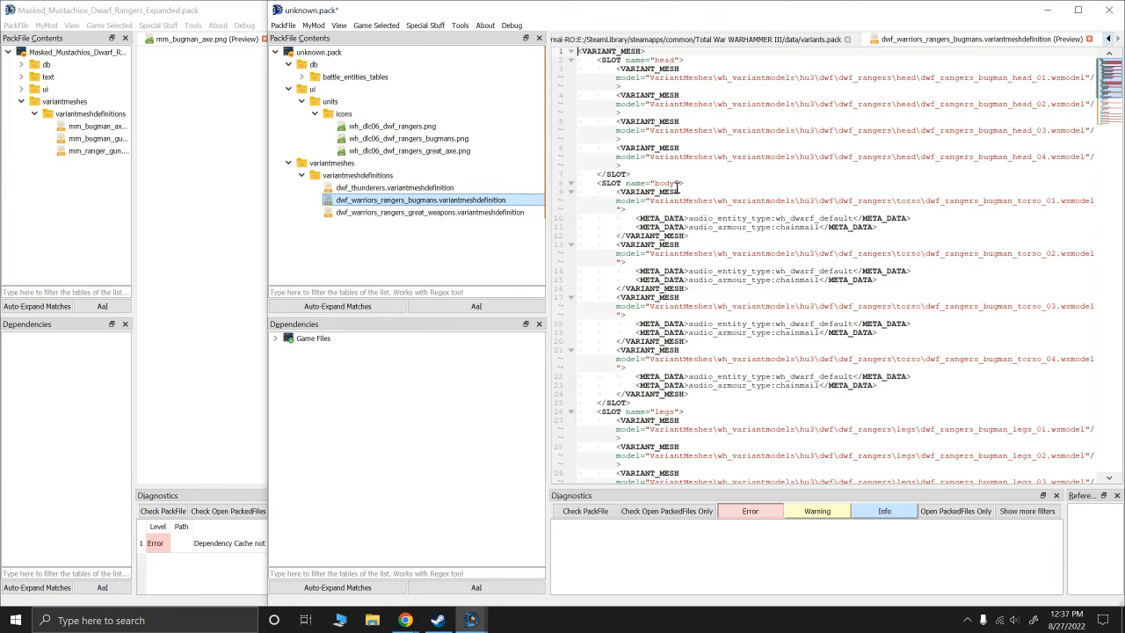
scroll(676, 185, "down", 5)
scroll(694, 340, "down", 3)
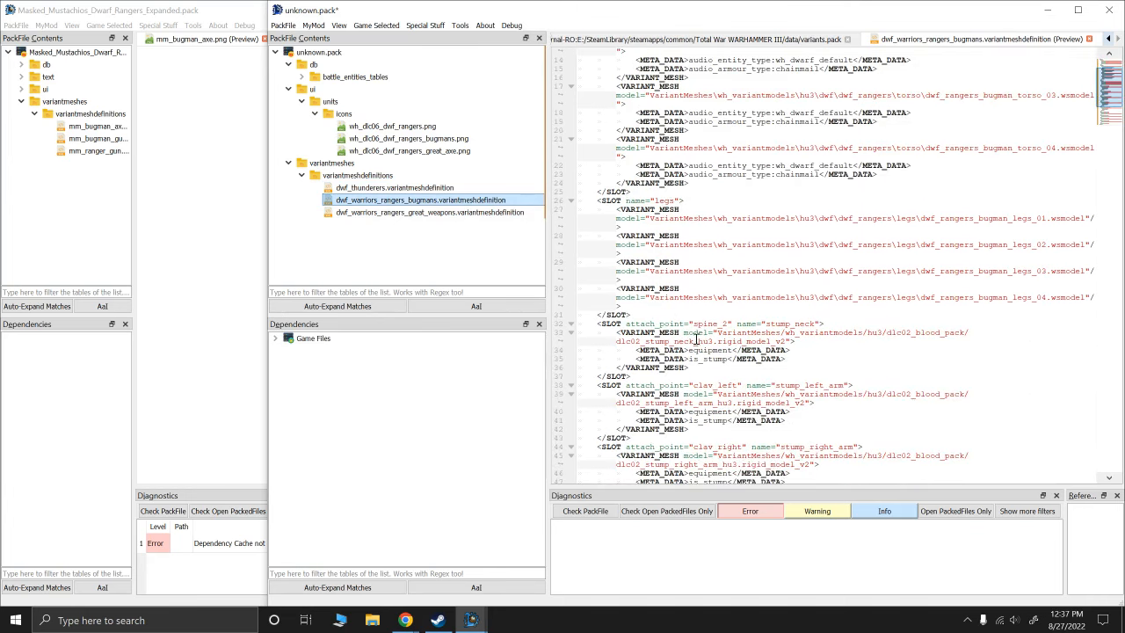
scroll(694, 340, "down", 4)
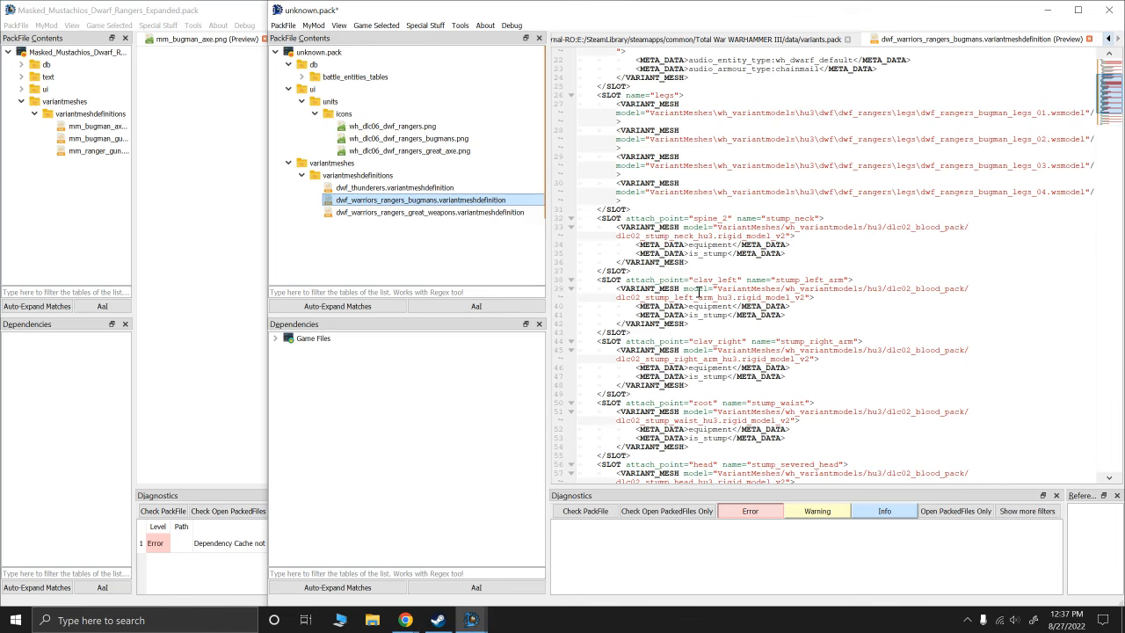
scroll(695, 400, "down", 5)
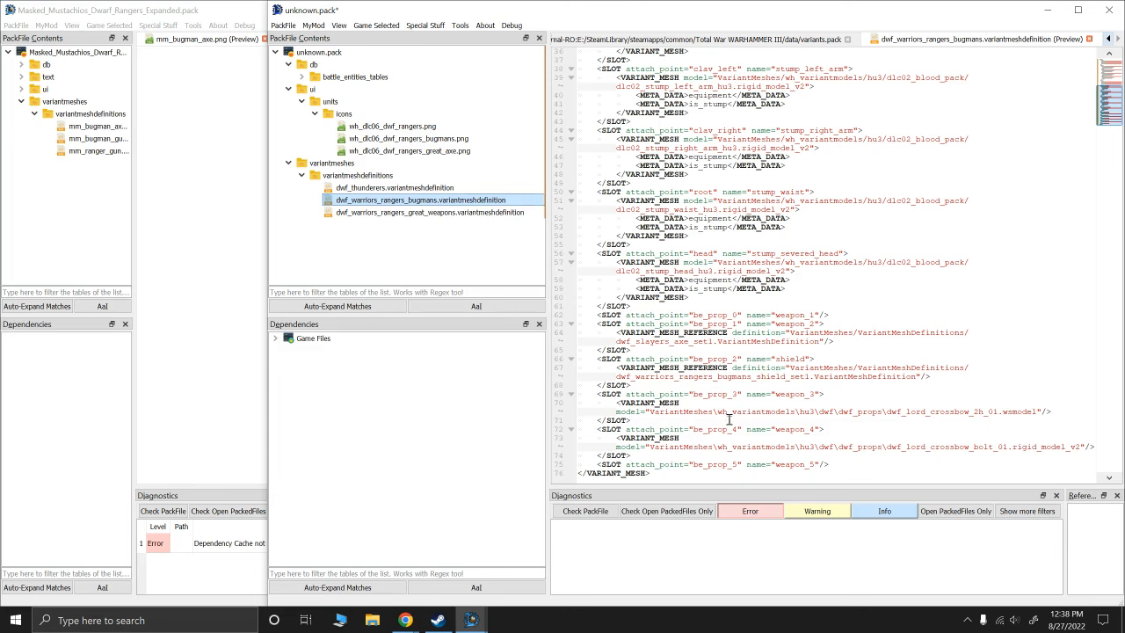
left_click_drag(682, 420, 580, 403)
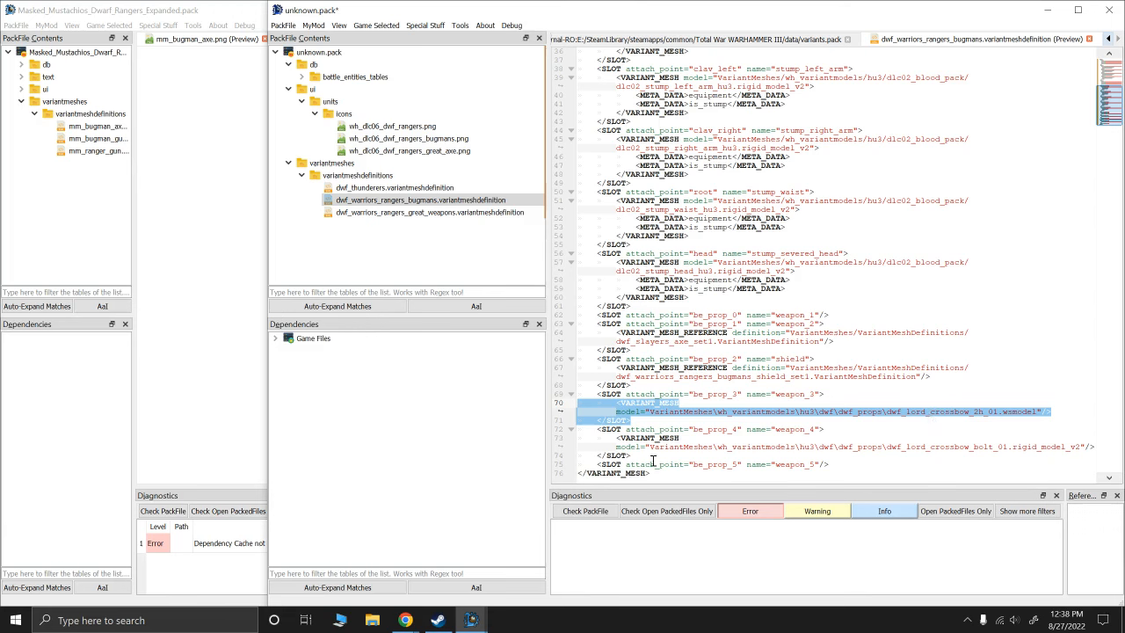
left_click_drag(648, 457, 560, 437)
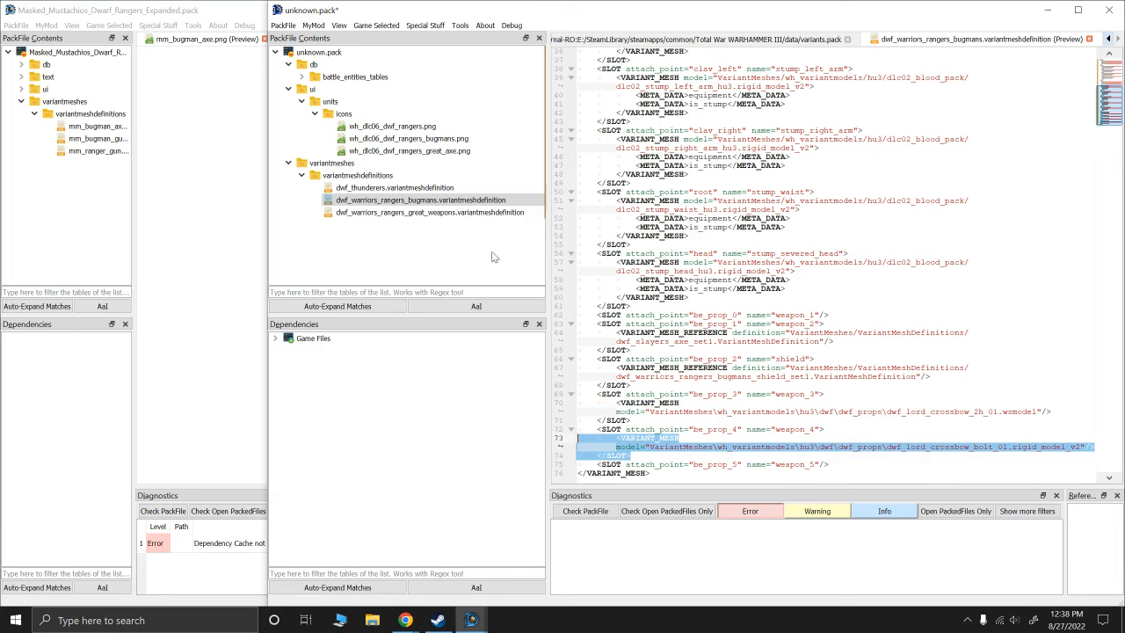
left_click(381, 200)
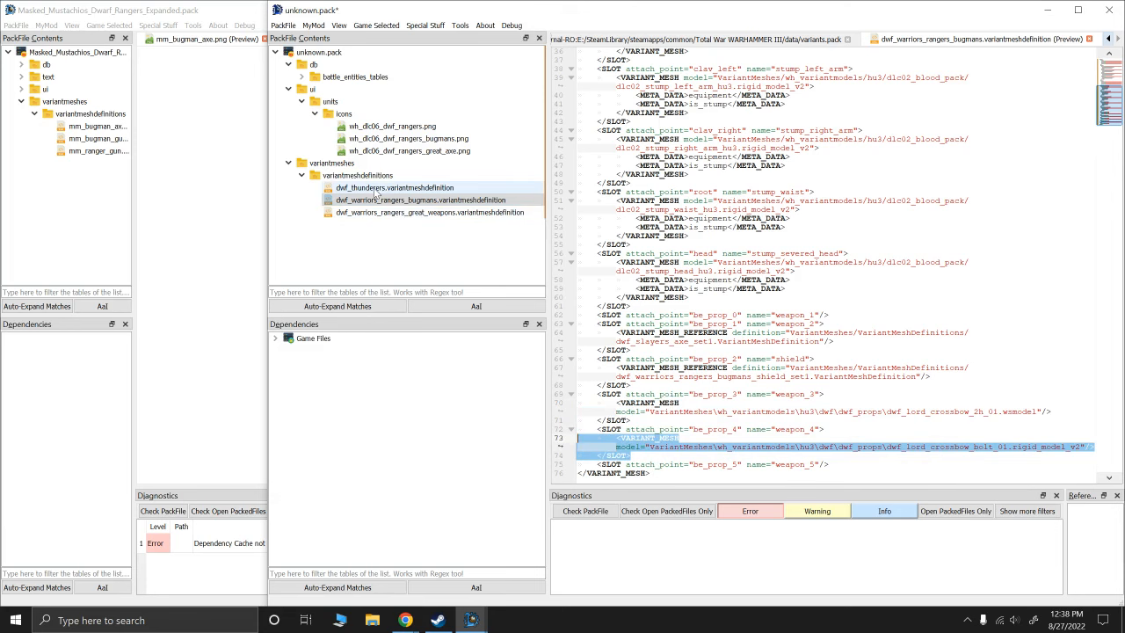
Copy the weapon_3 slot's dwf_thunderers_rifle_2h_set1 reference and closing SLOT tag from dwf_thunderers.variantmeshdefinition
left_click(378, 188)
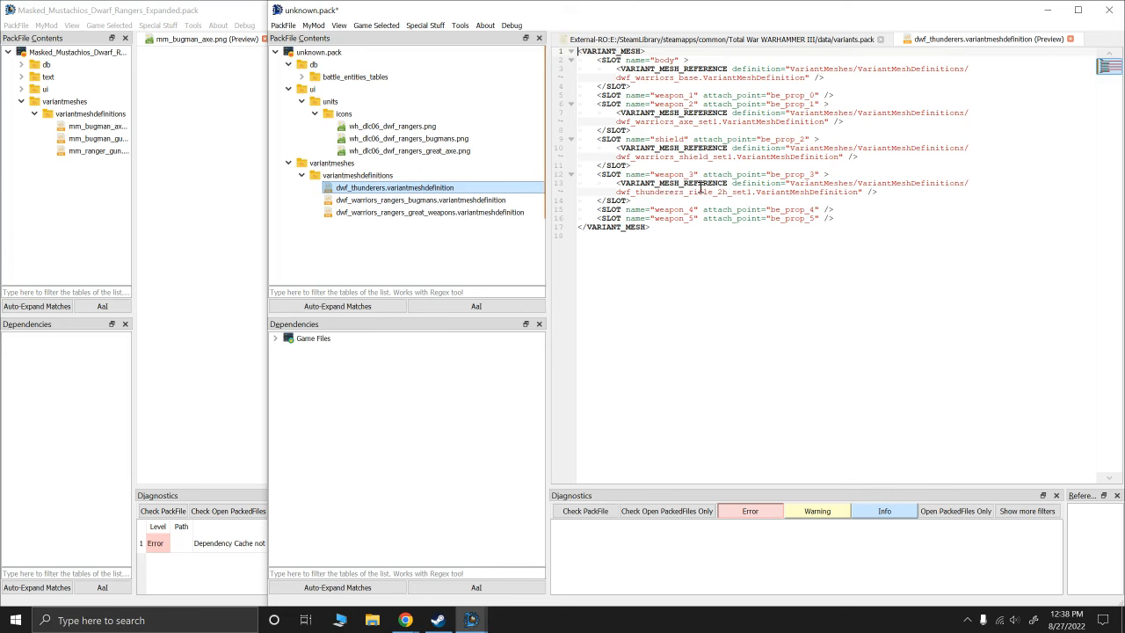
left_click_drag(636, 201, 560, 183)
key("ctrl+c")
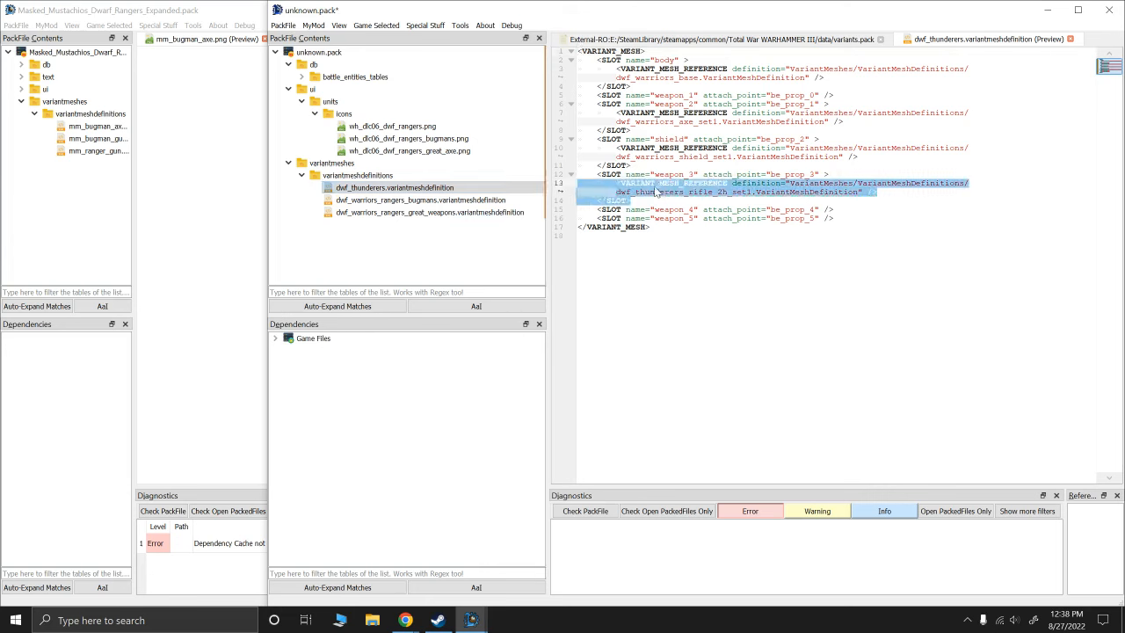
Preview dwf_warriors_rangers_bugmans.variantmeshdefinition in the new pack
left_click(397, 202)
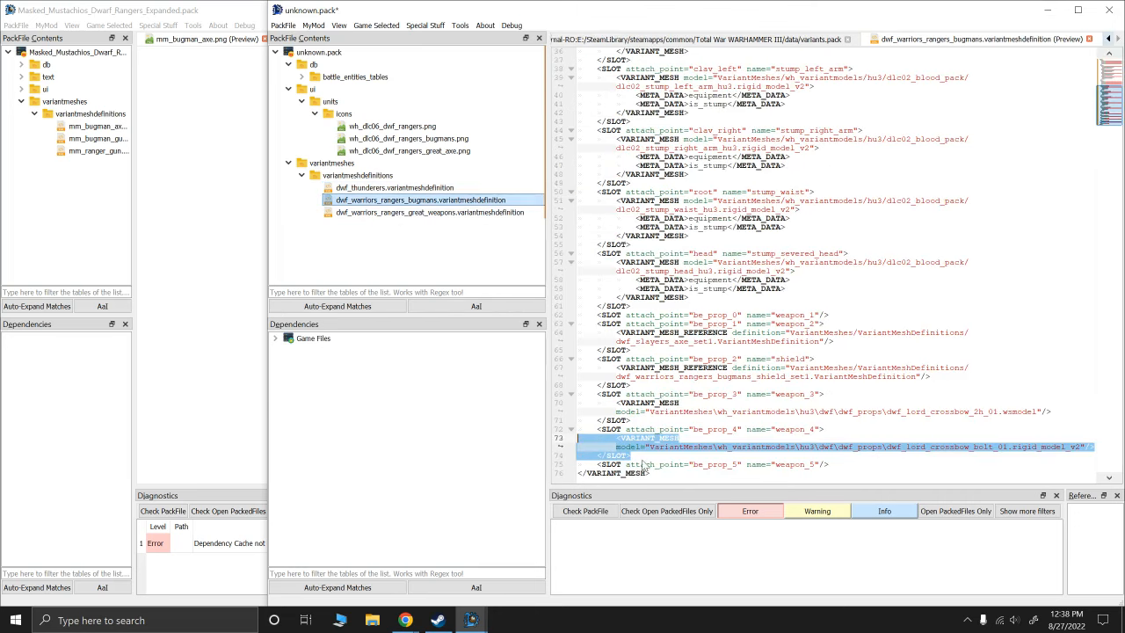
left_click_drag(644, 459, 495, 437)
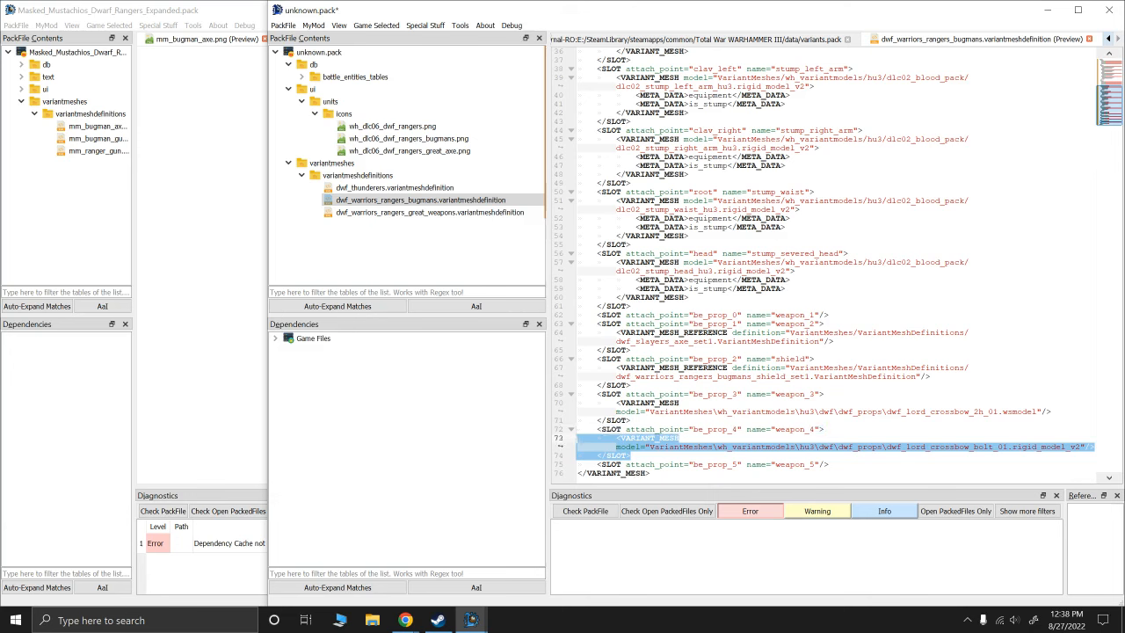
key("ctrl+v")
key("ctrl+z")
left_click(722, 420)
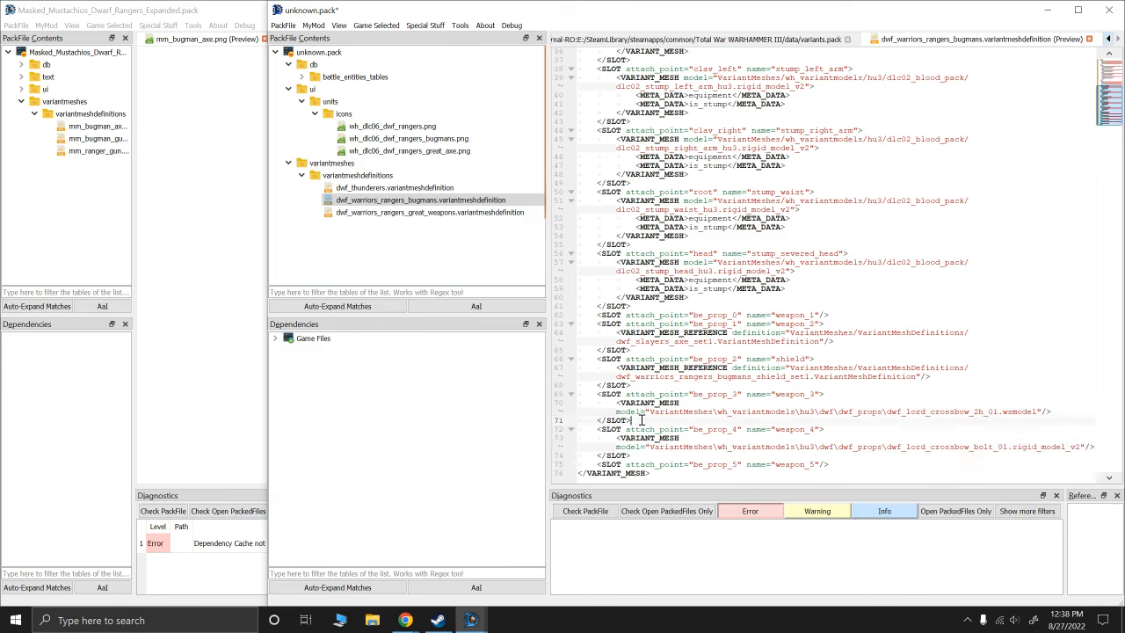
Replace the weapon_3 slot's crossbow model and closing tag with the copied dwf_thunderers_rifle_2h_set1 reference, leaving no blank line after it
left_click_drag(642, 420, 495, 401)
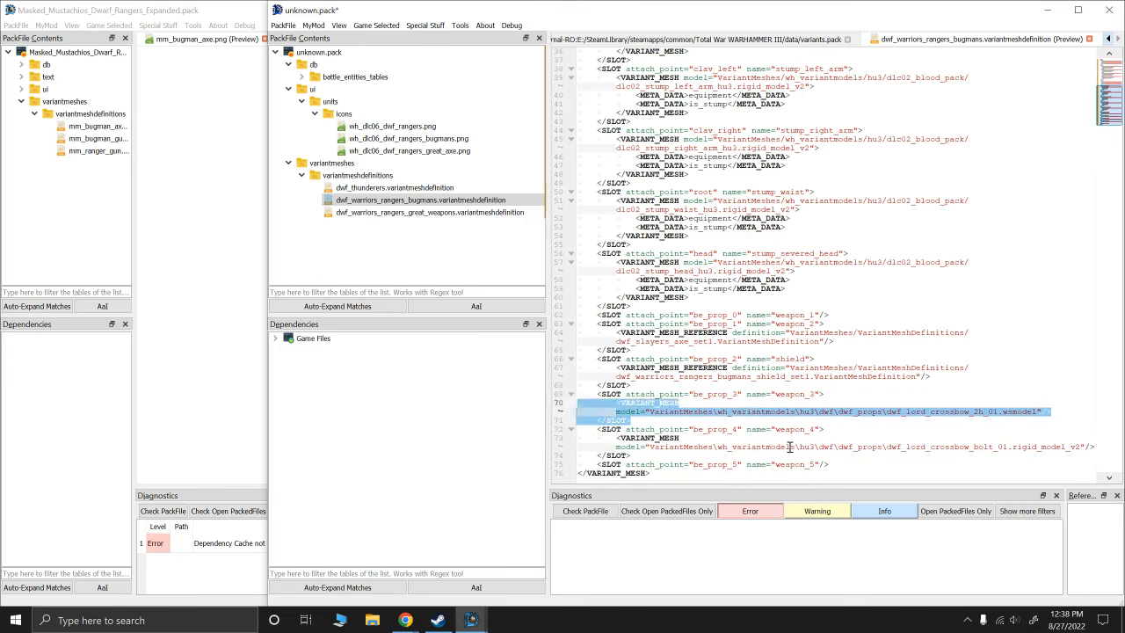
key("ctrl+v")
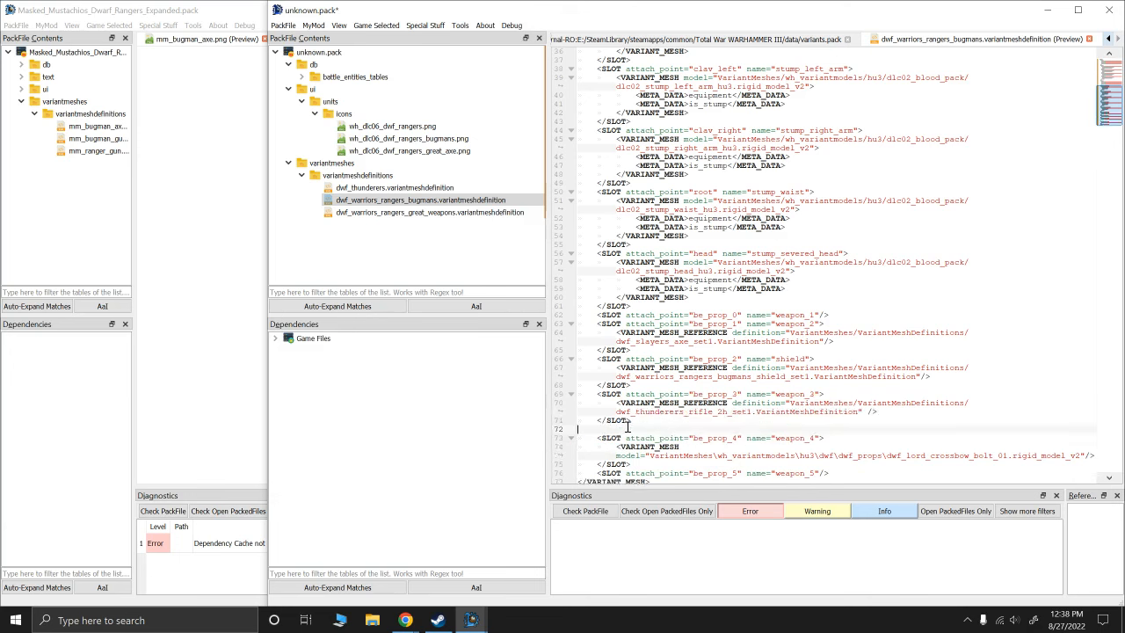
key("BackSpace")
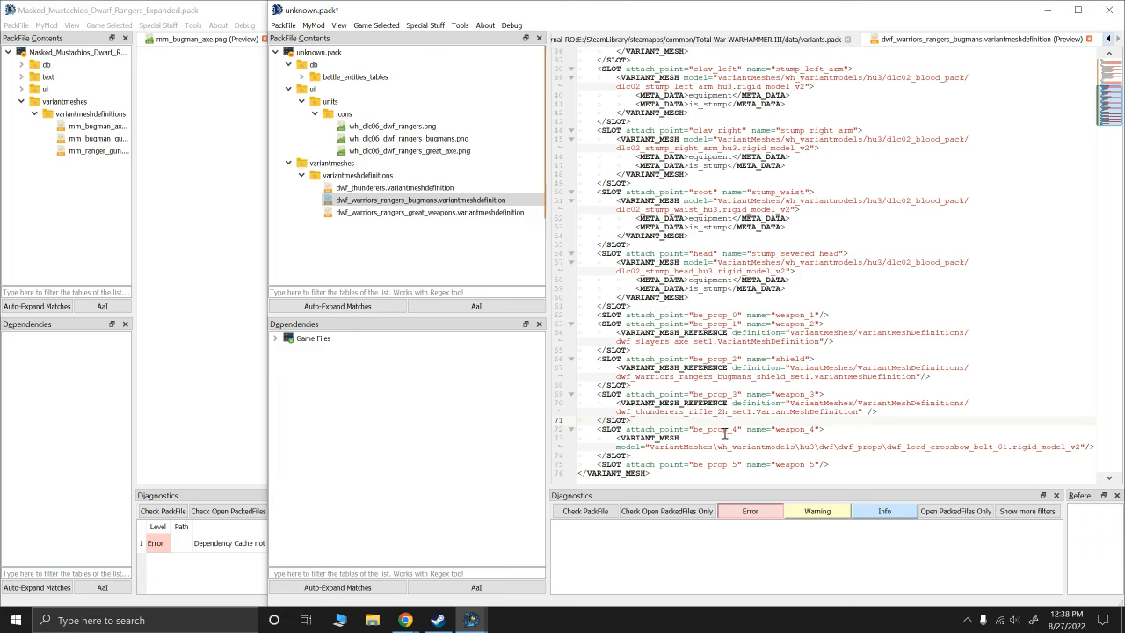
Remove the crossbow bolt model and closing tag from the weapon_4 slot and make that slot a self-closing tag
left_click_drag(649, 456, 527, 439)
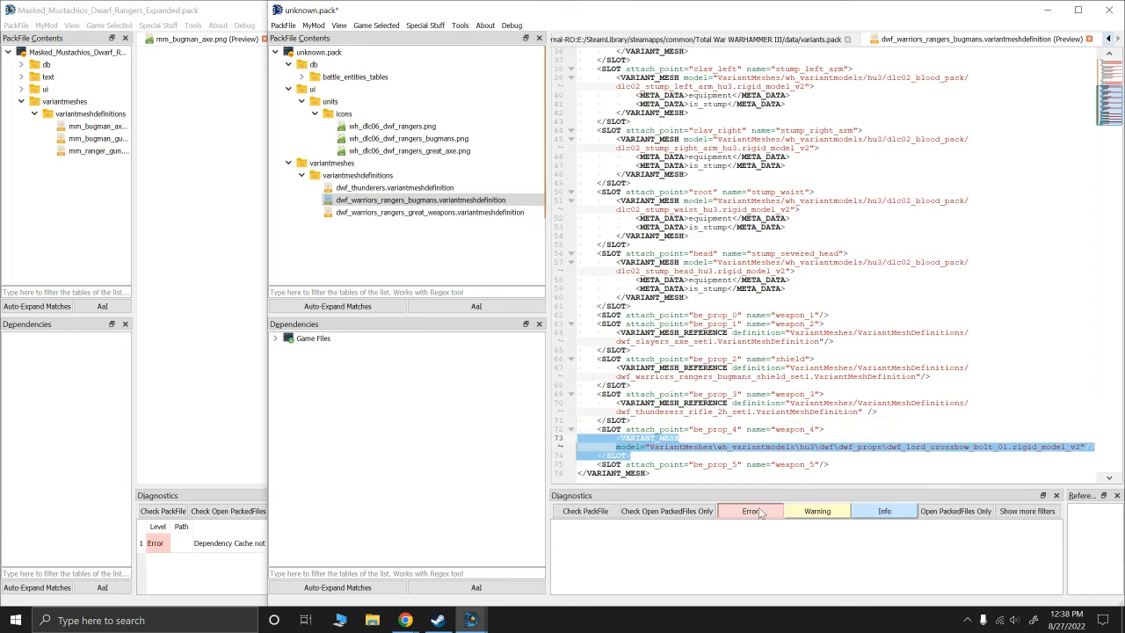
key("Delete")
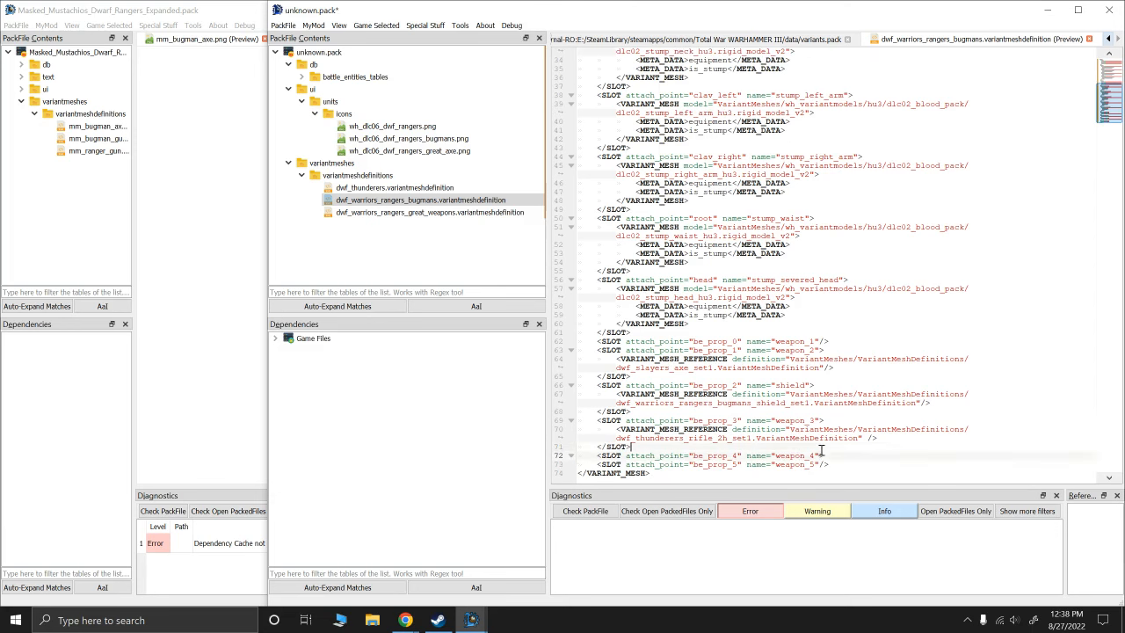
left_click(817, 455)
left_click(819, 423)
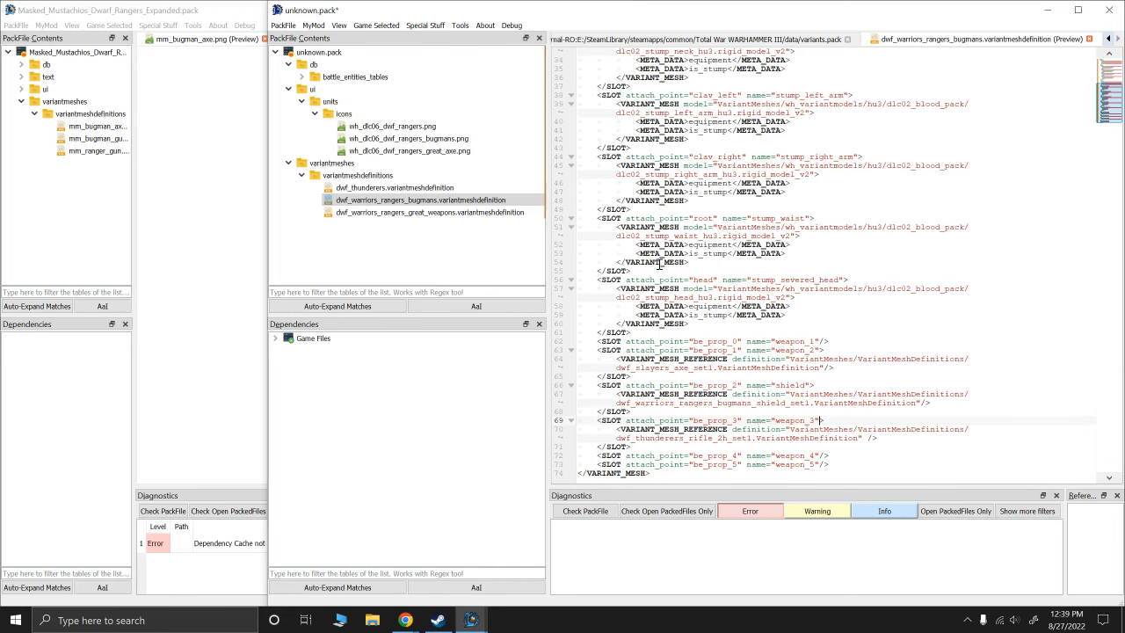
Rename dwf_warriors_rangers_bugmans.variantmeshdefinition to mm_bugman_rifle.variantmeshdefinition and preview the renamed file
right_click(419, 199)
left_click(458, 256)
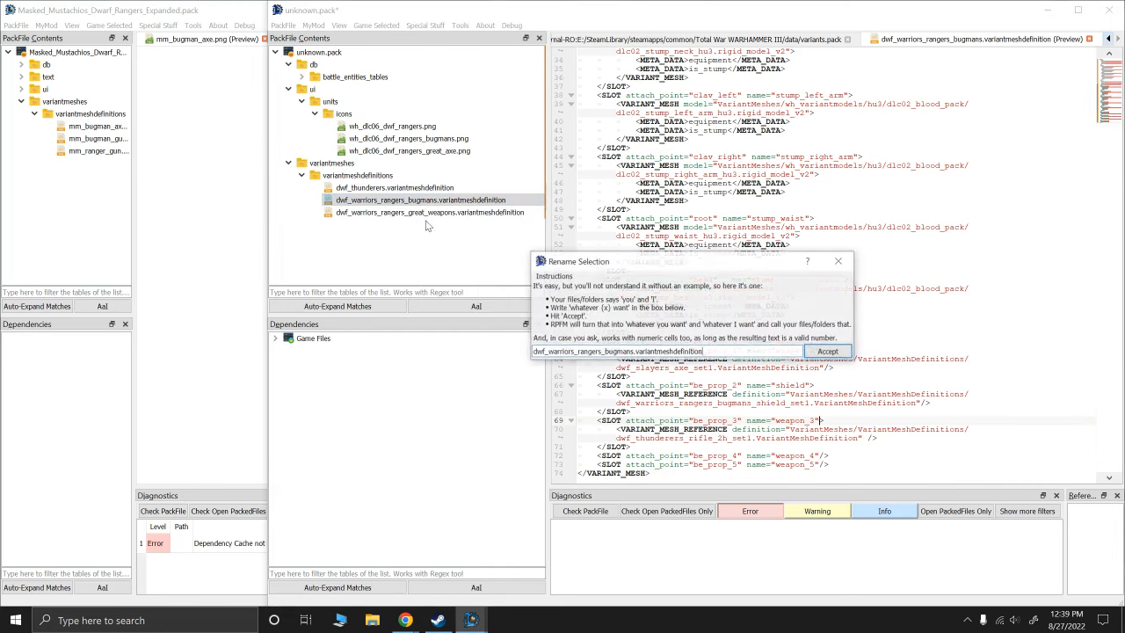
left_click(635, 351)
left_click_drag(634, 350, 487, 355)
left_click(487, 353)
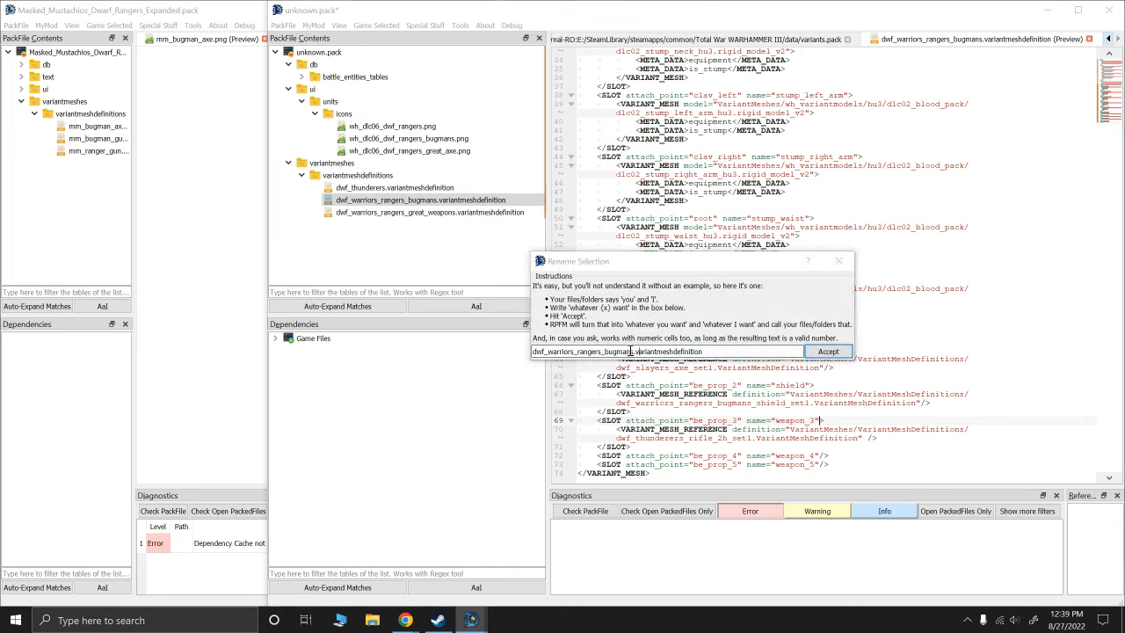
left_click_drag(634, 350, 516, 351)
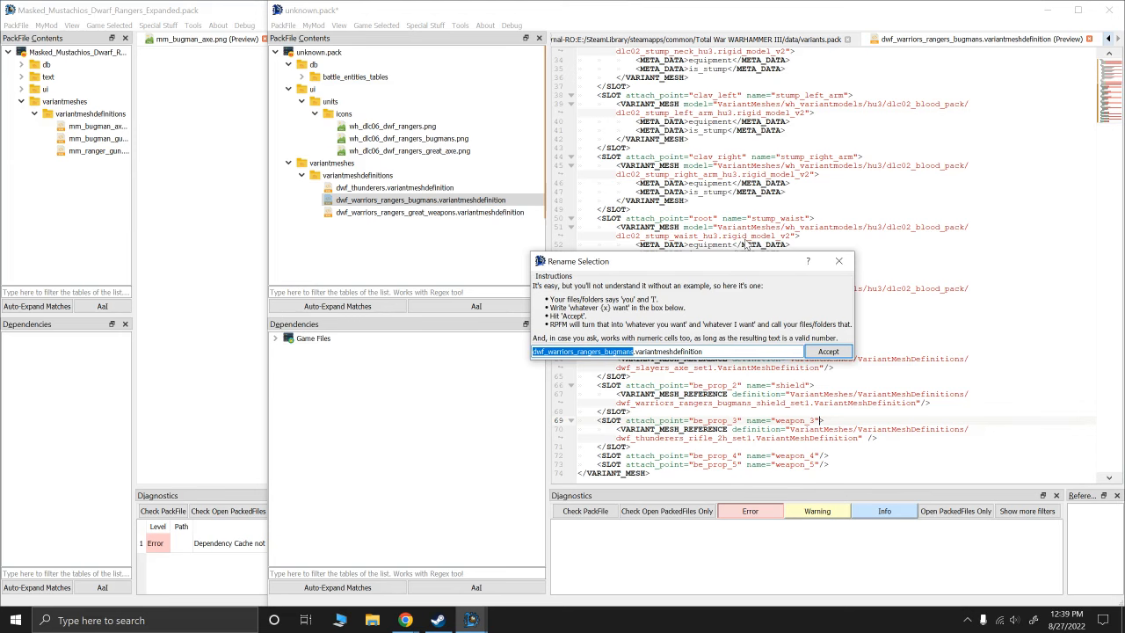
type("mm_")
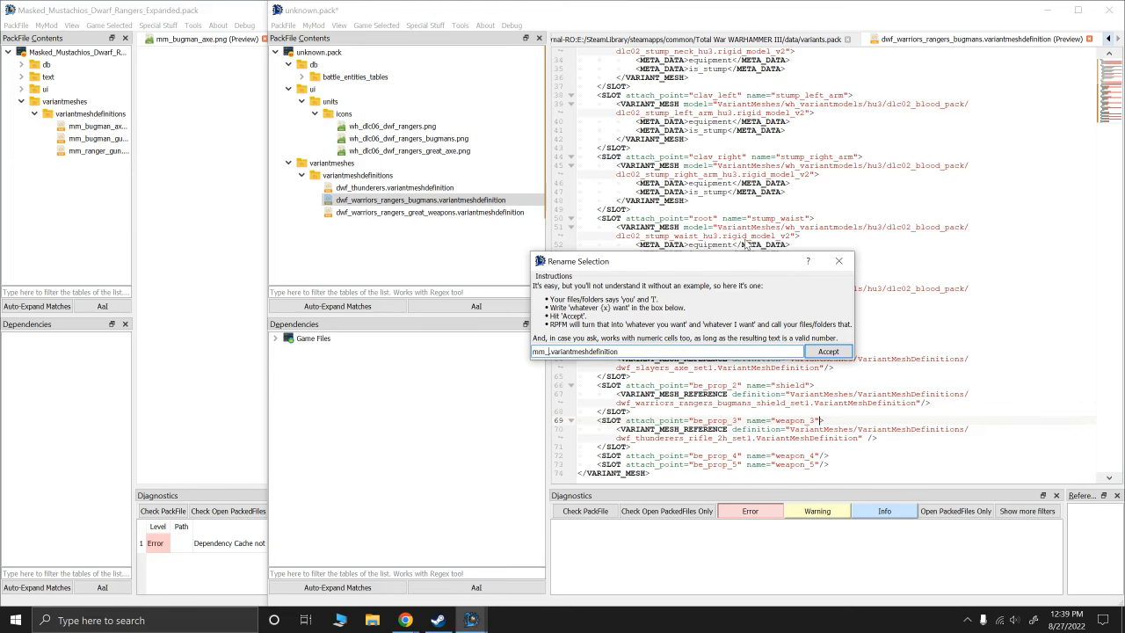
type("bugman_rifle")
key("Return")
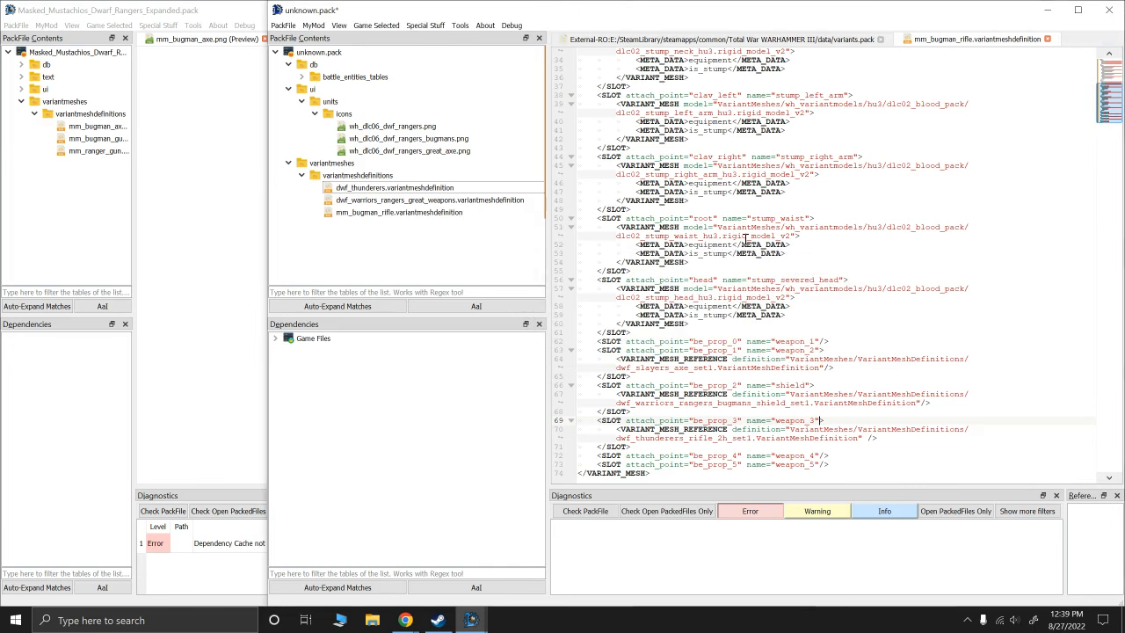
left_click(363, 217)
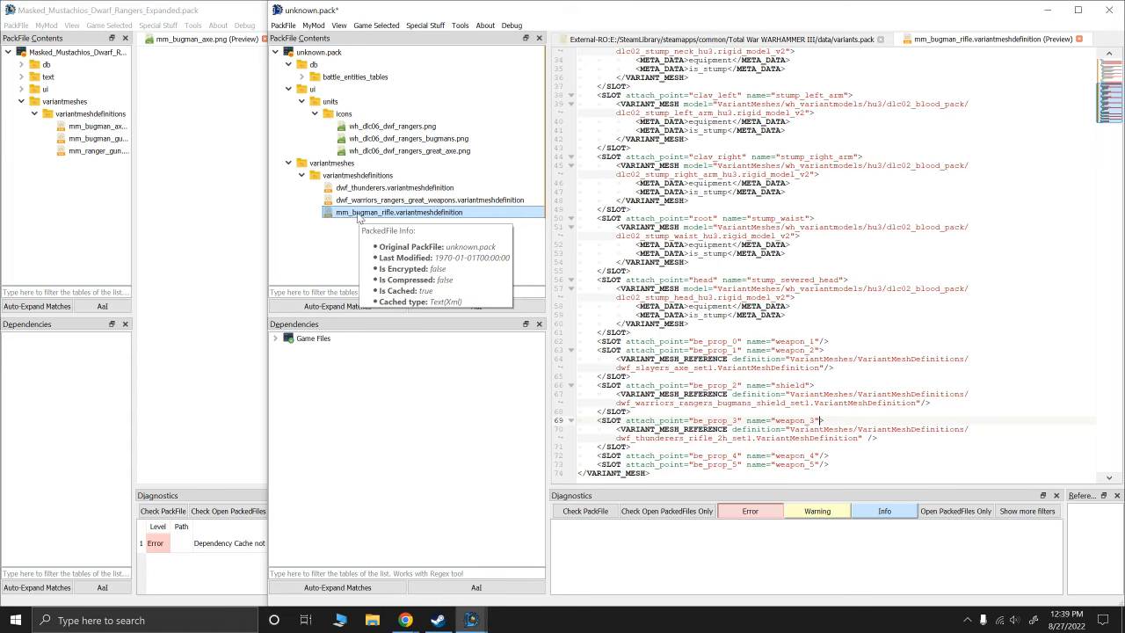
left_click(133, 163)
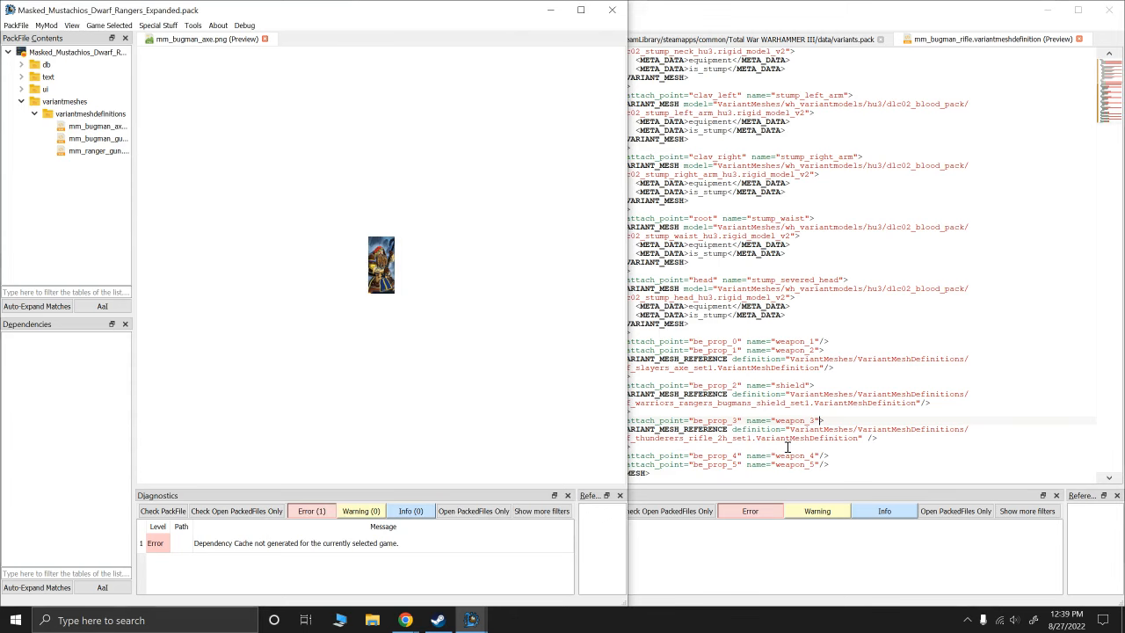
left_click(743, 465)
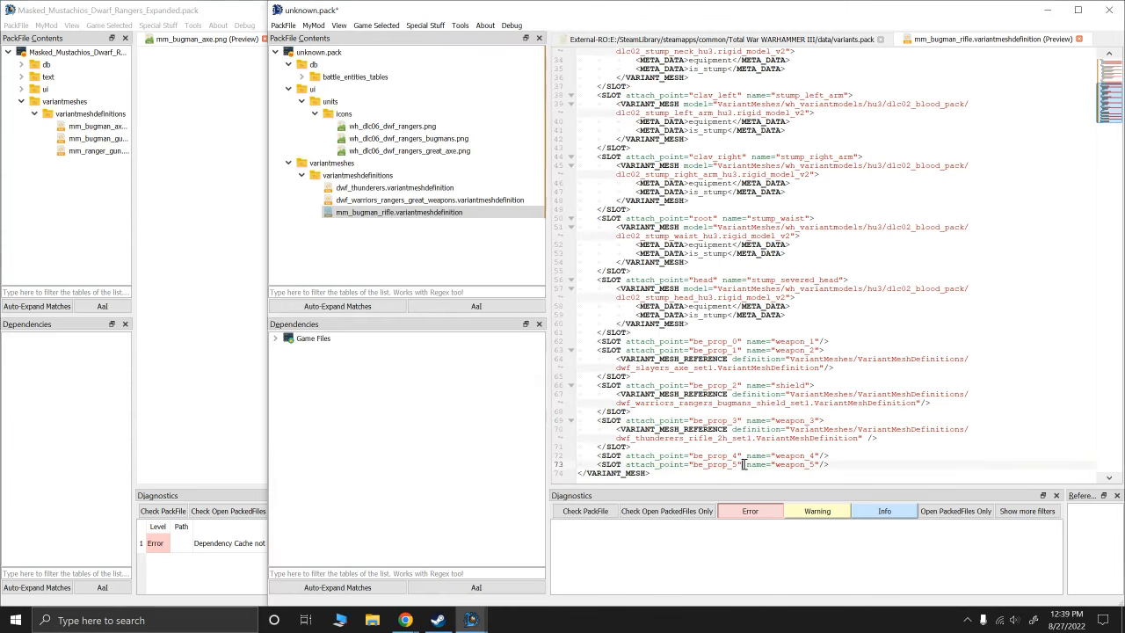
Rename dwf_warriors_rangers_great_weapons.variantmeshdefinition to mm_bugman_axe.variantmeshdefinition and preview the renamed file
left_click(379, 200)
right_click(378, 202)
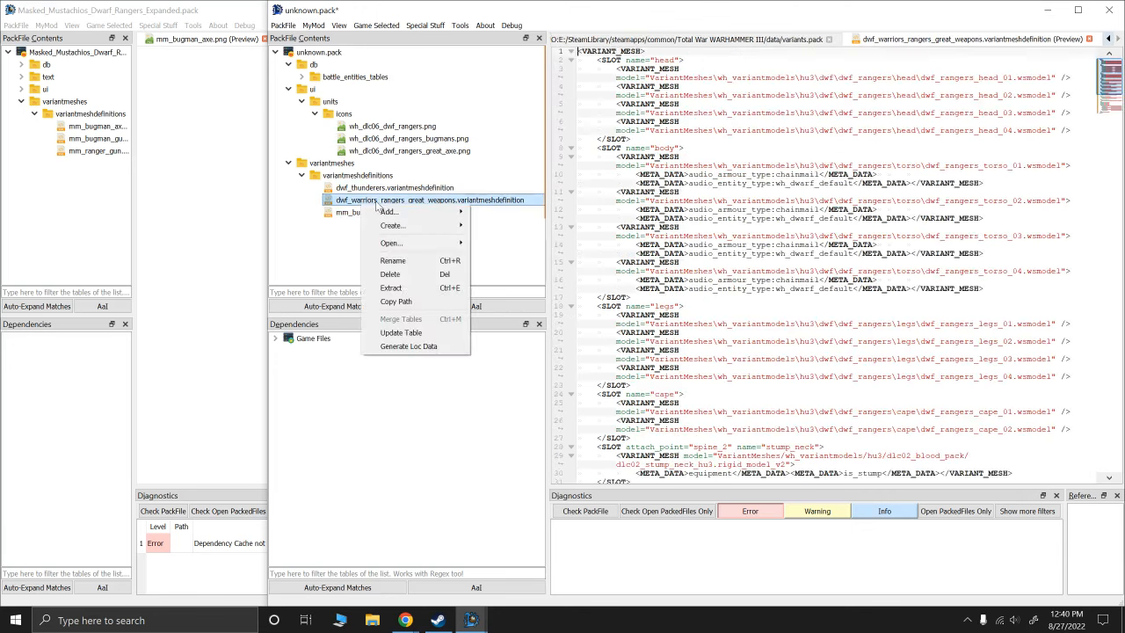
left_click(392, 261)
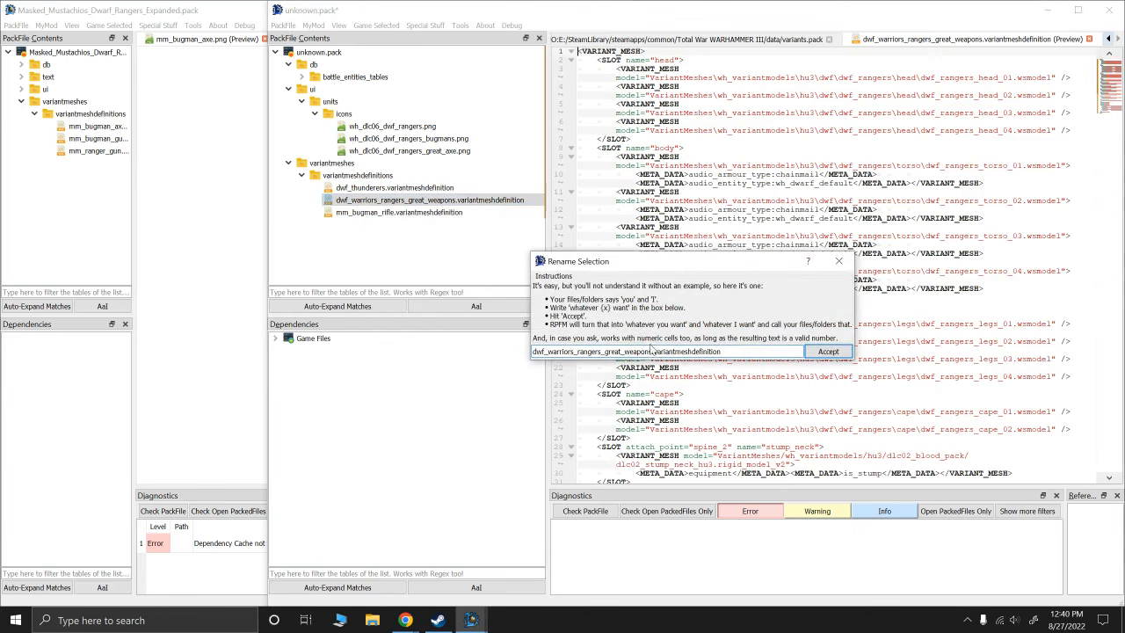
left_click_drag(653, 351, 448, 345)
type("mm_")
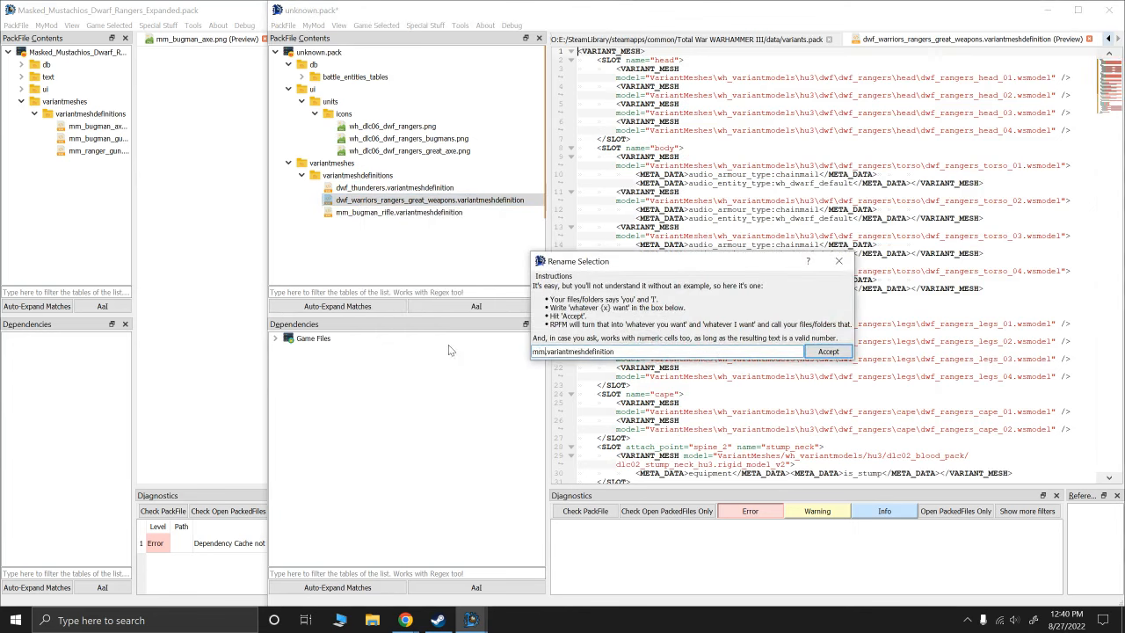
type("bugman_axe")
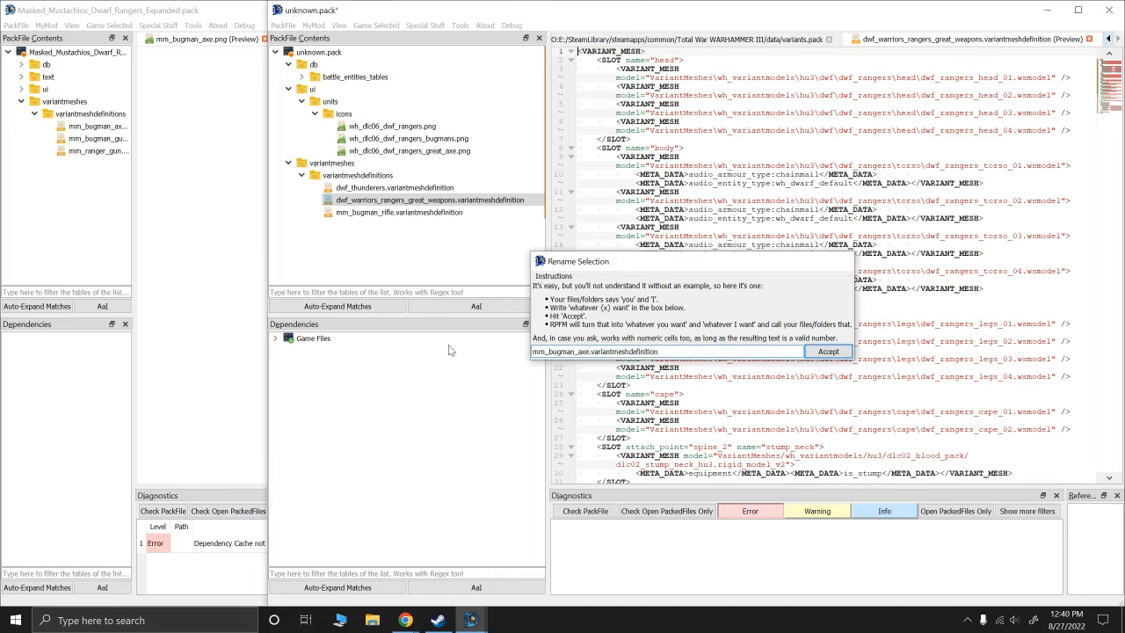
key("Return")
left_click(371, 204)
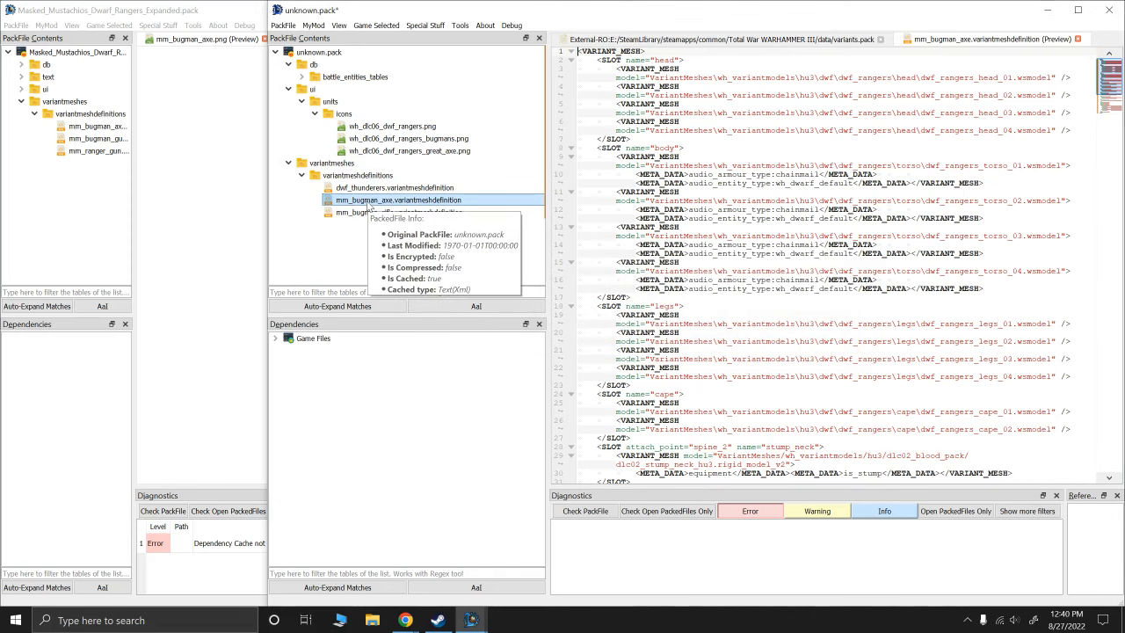
left_click(284, 26)
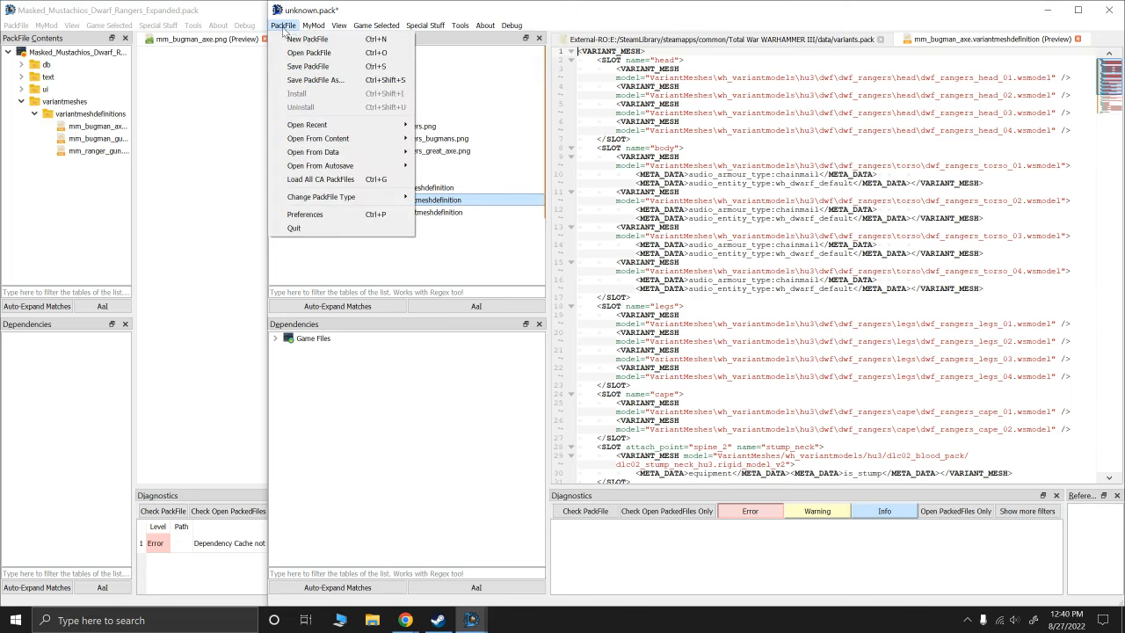
left_click(284, 25)
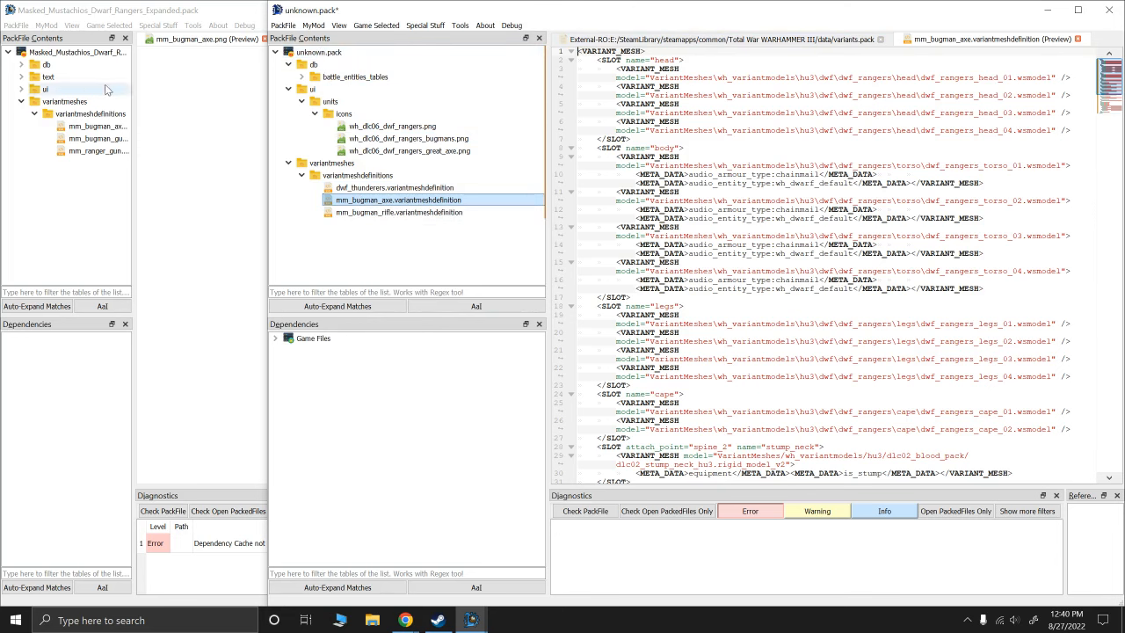
In the original Dwarf Rangers Expanded pack, collapse the variantmeshes folder and expand text/db to show its localisation files
left_click(21, 101)
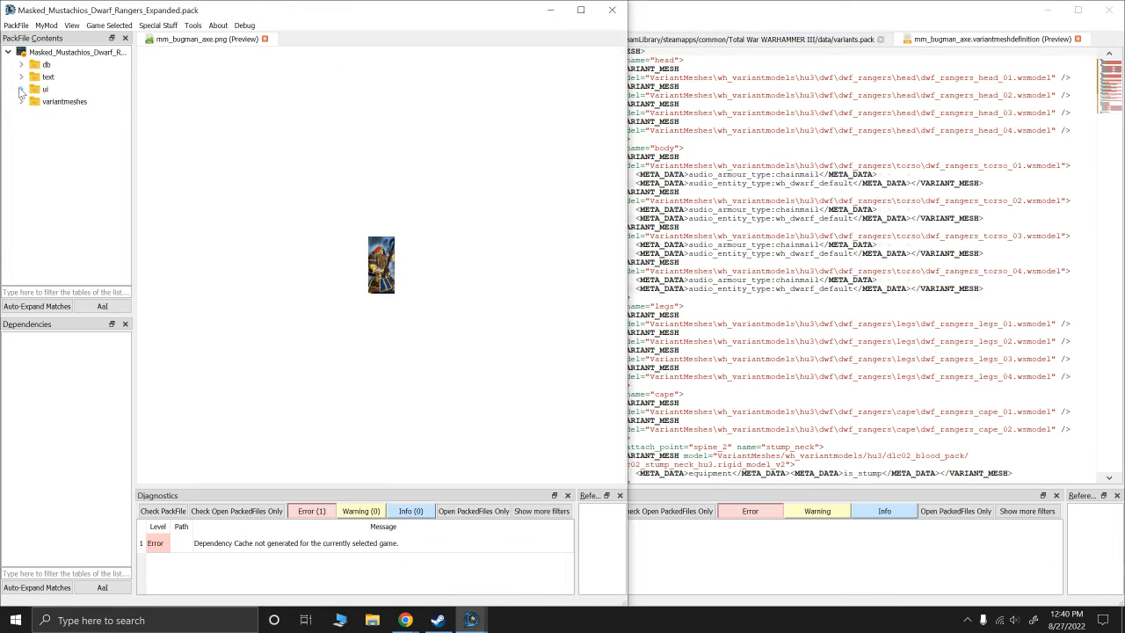
left_click(21, 76)
left_click(34, 89)
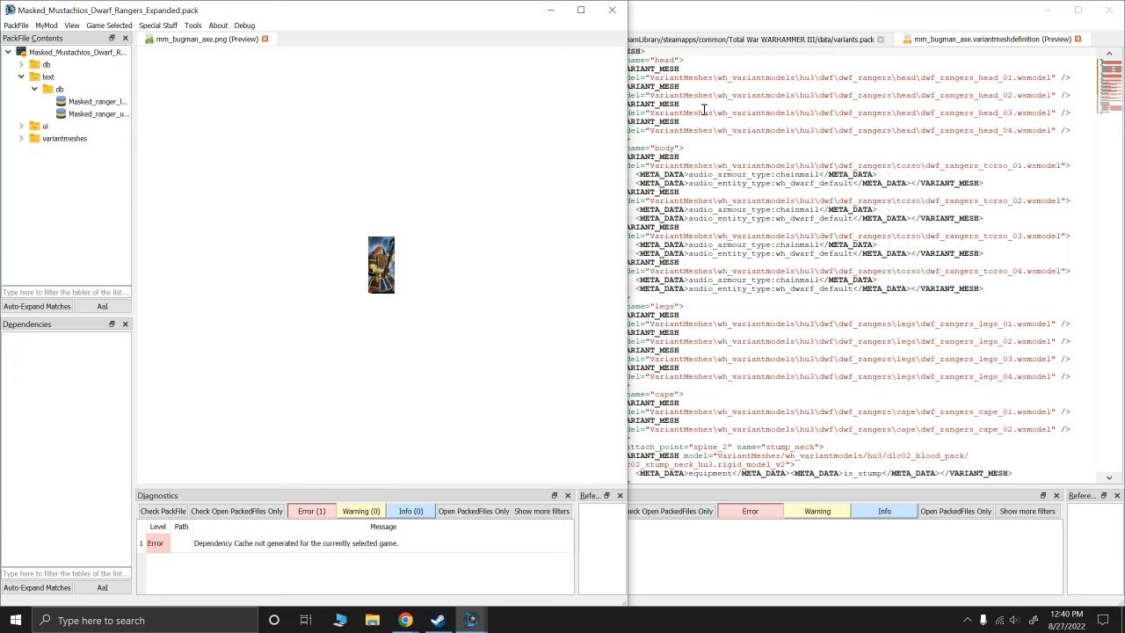
Open local_en.pack from the Total War WARHAMMER III data folder as a source for adding files to the new pack
left_click(699, 37)
right_click(301, 52)
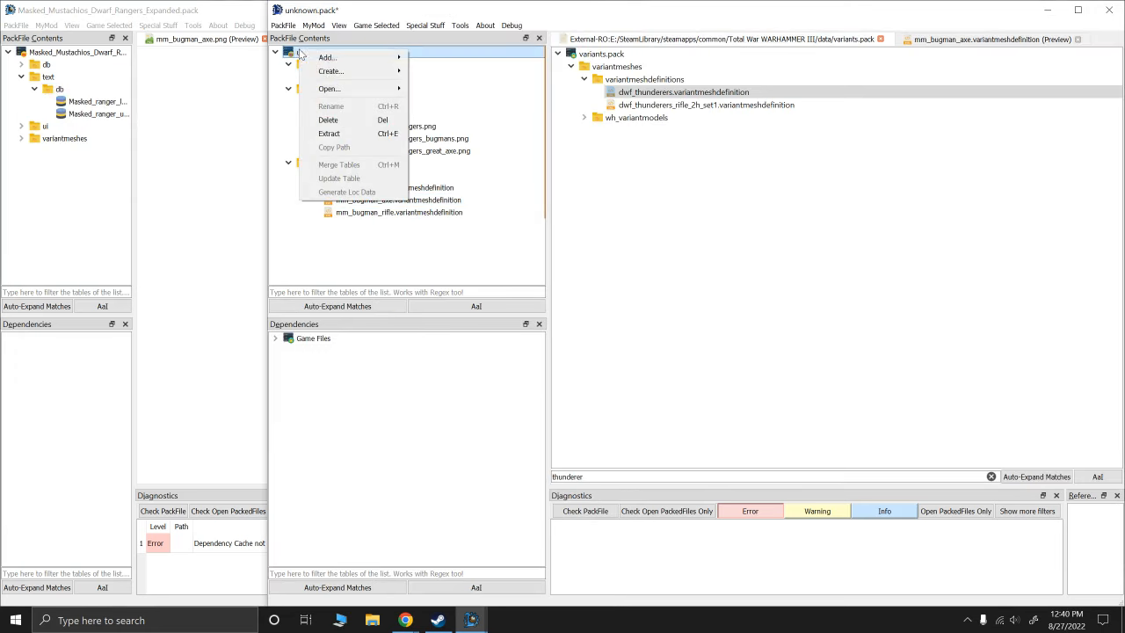
mouse_move(338, 60)
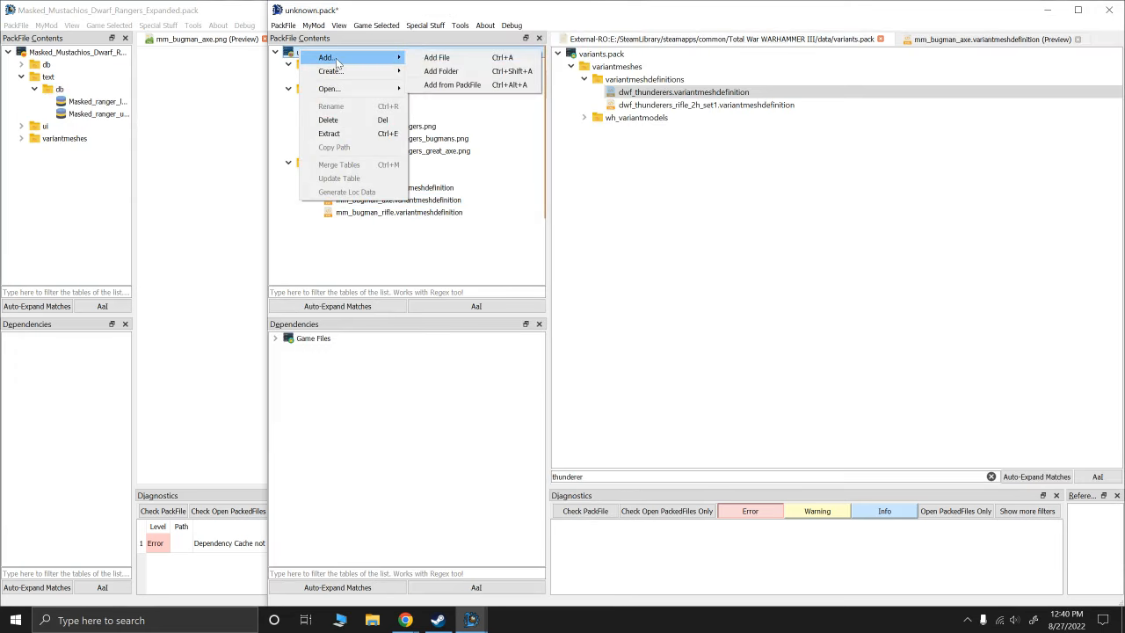
left_click(456, 86)
scroll(493, 175, "down", 5)
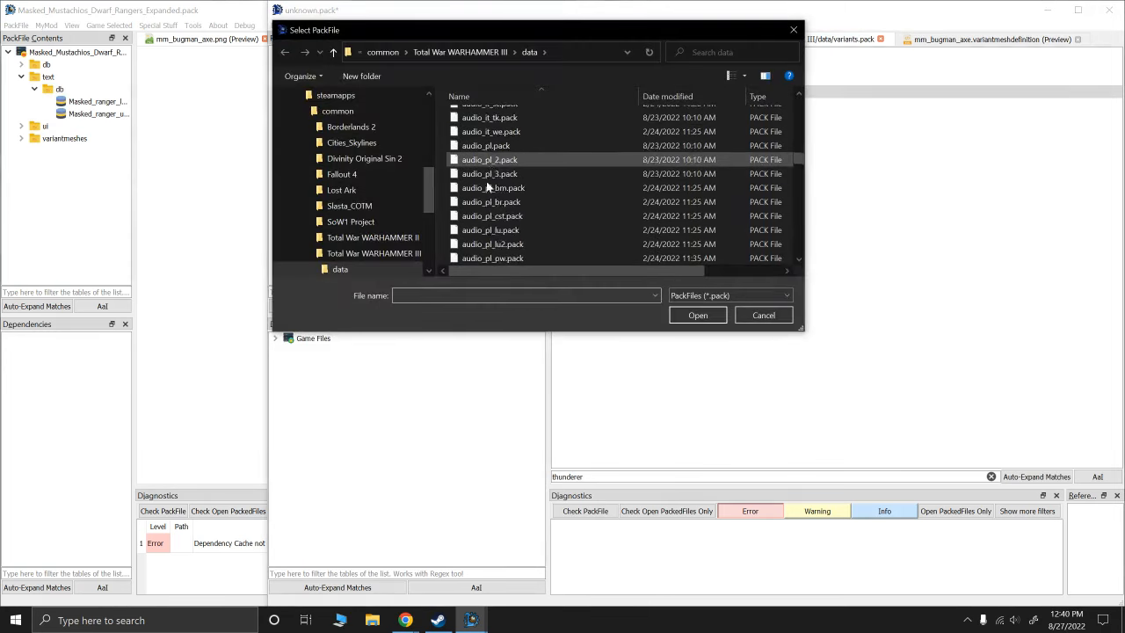
scroll(489, 198, "down", 10)
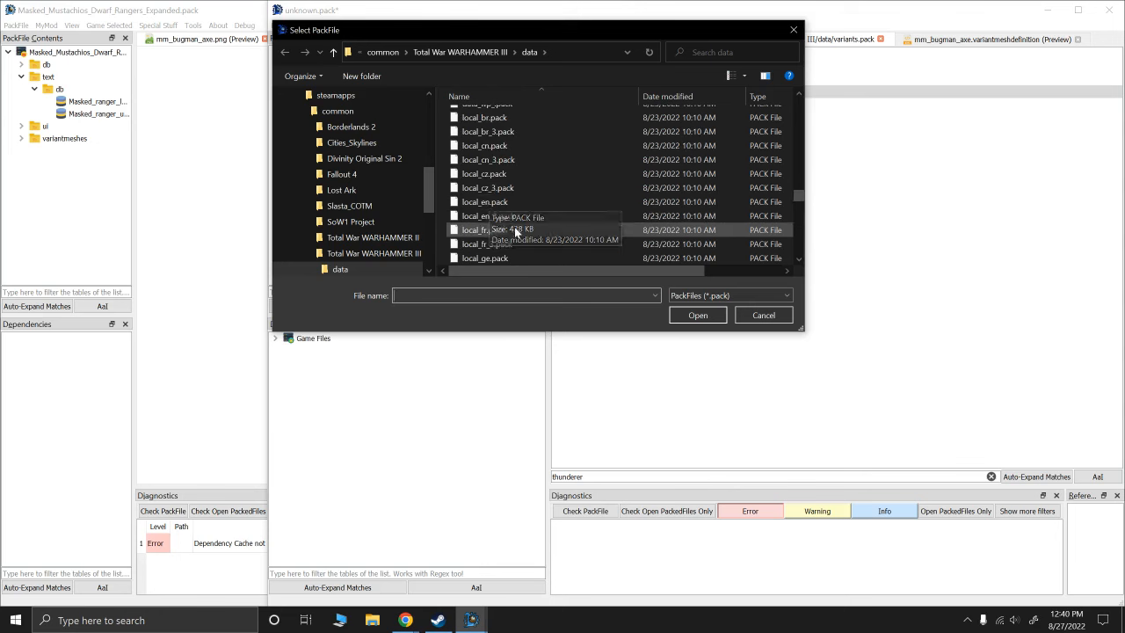
double_click(480, 202)
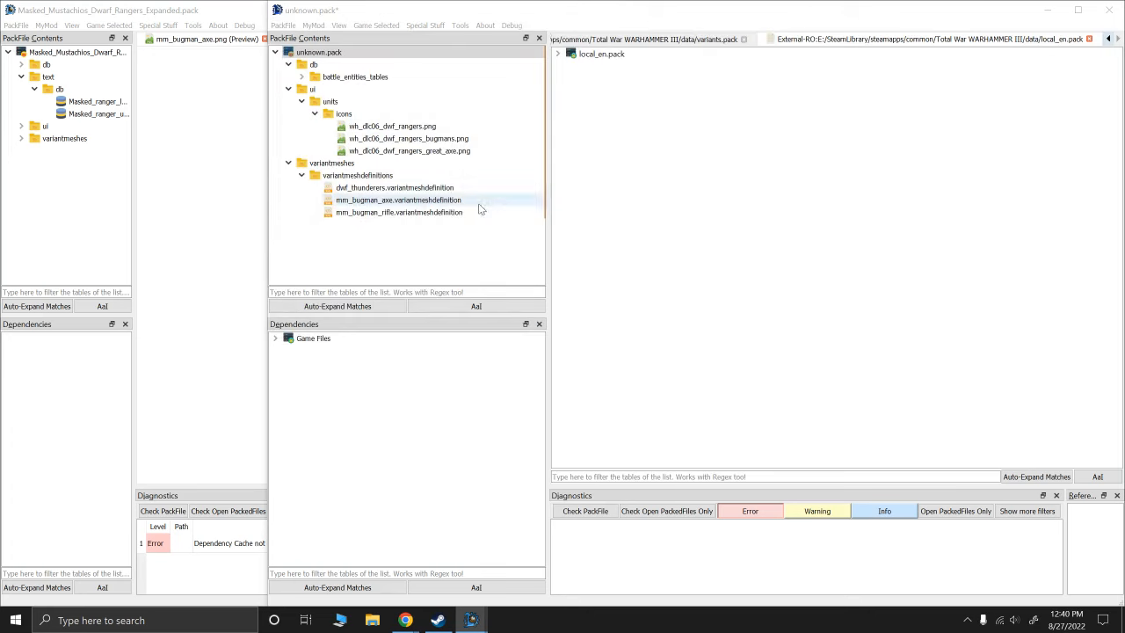
Expand local_en.pack down to its text/db folder and look through the localisation files
left_click(557, 54)
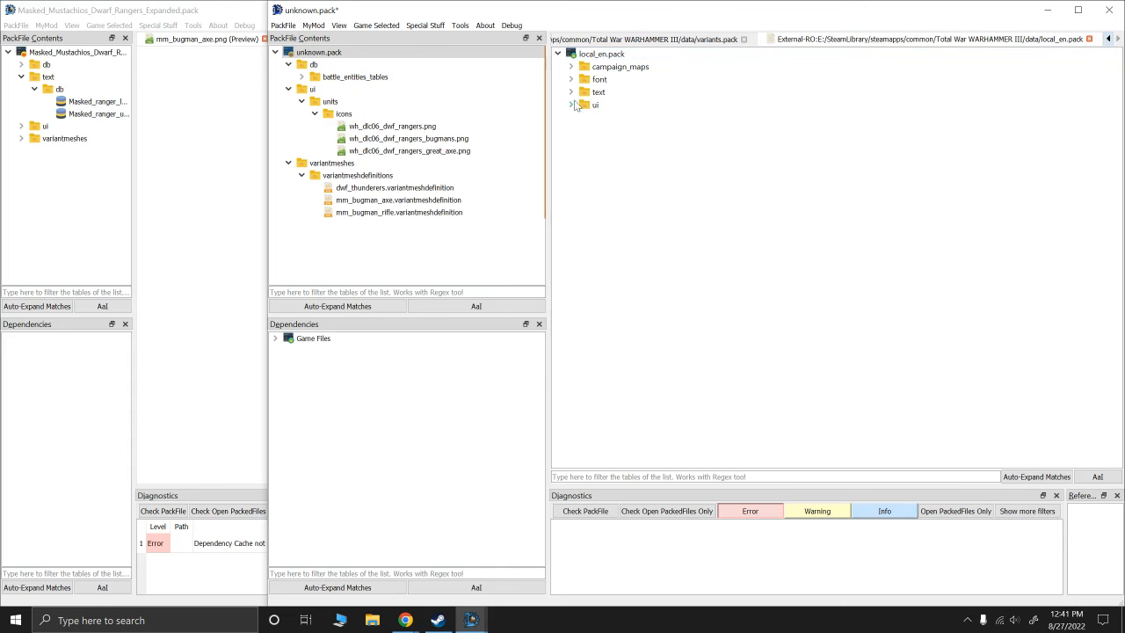
left_click(570, 92)
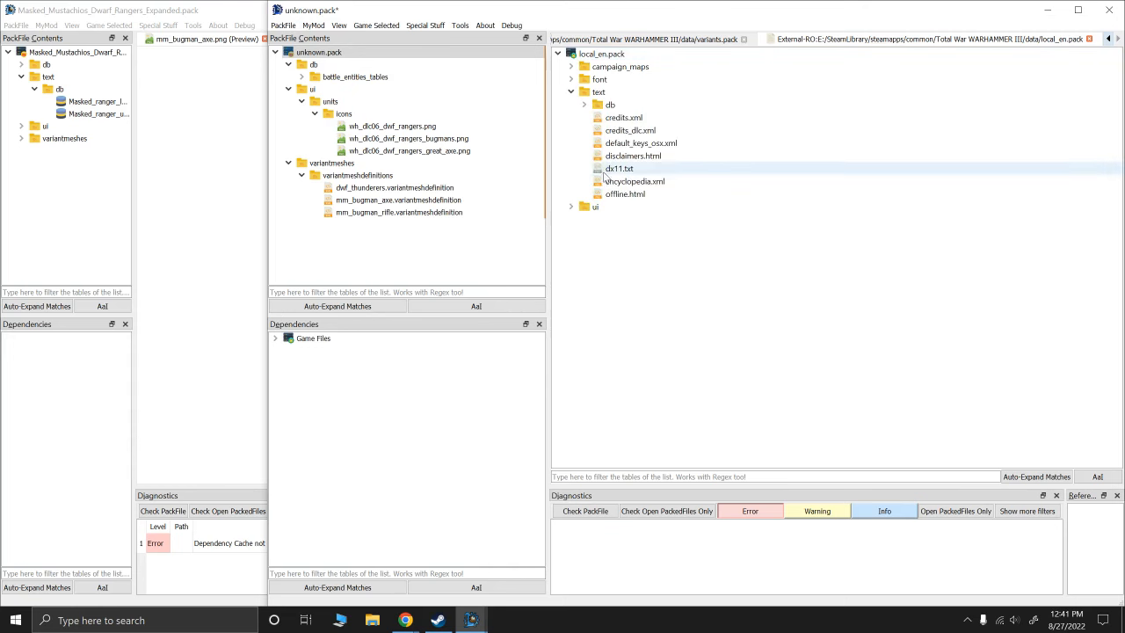
left_click(584, 104)
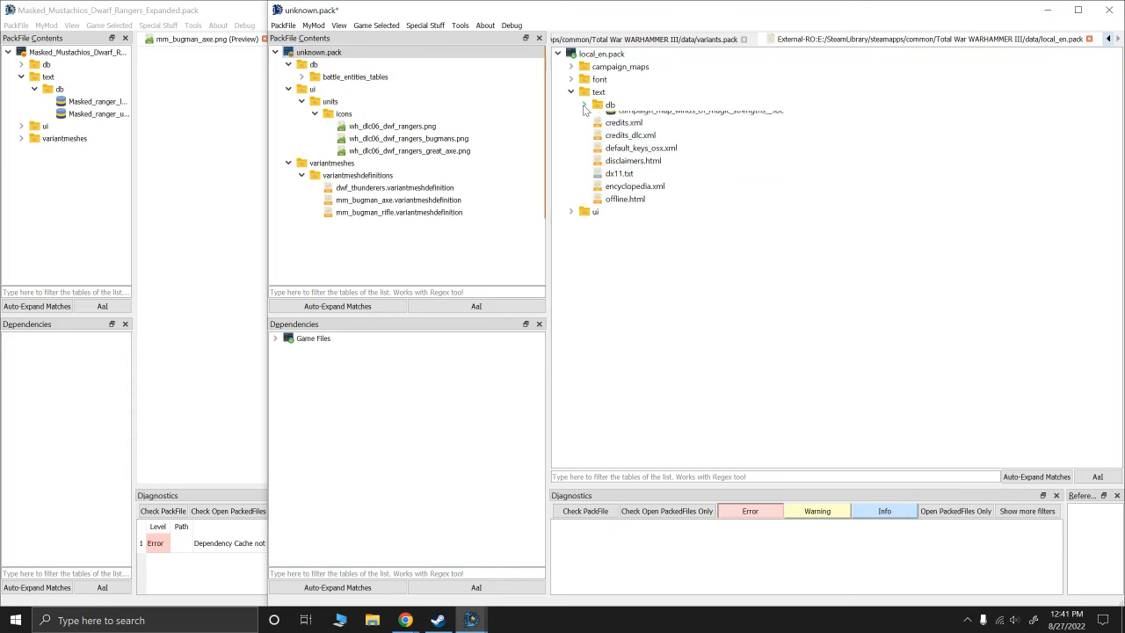
scroll(648, 248, "down", 2)
scroll(648, 248, "down", 8)
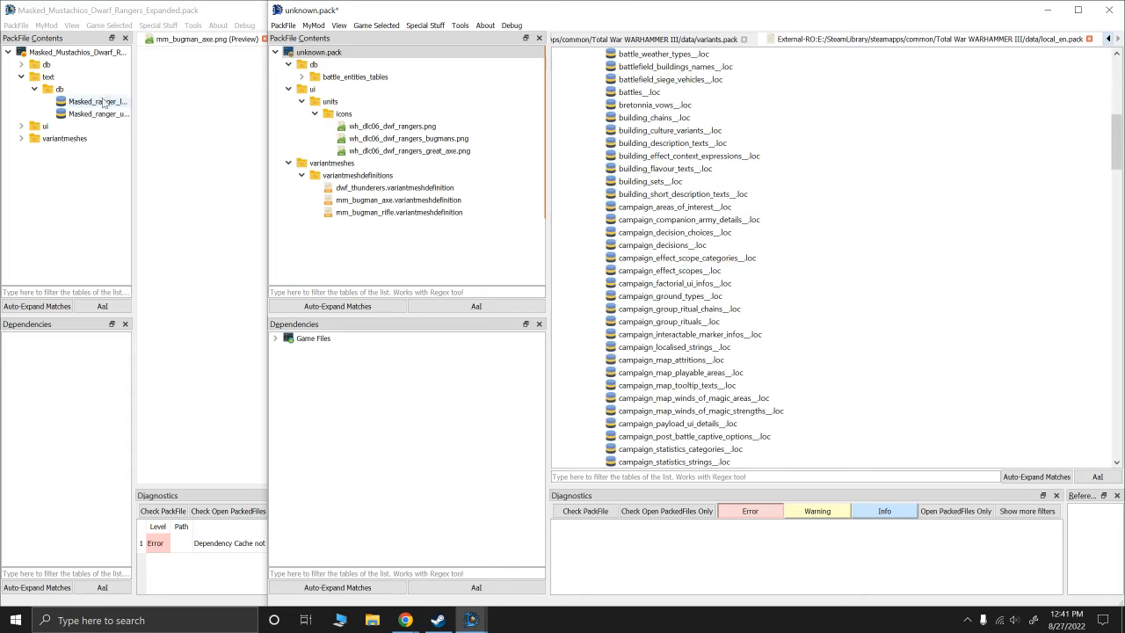
In the original Dwarf Rangers Expanded pack, widen the contents list and preview the land units and unit description short texts localisation files
left_click(138, 119)
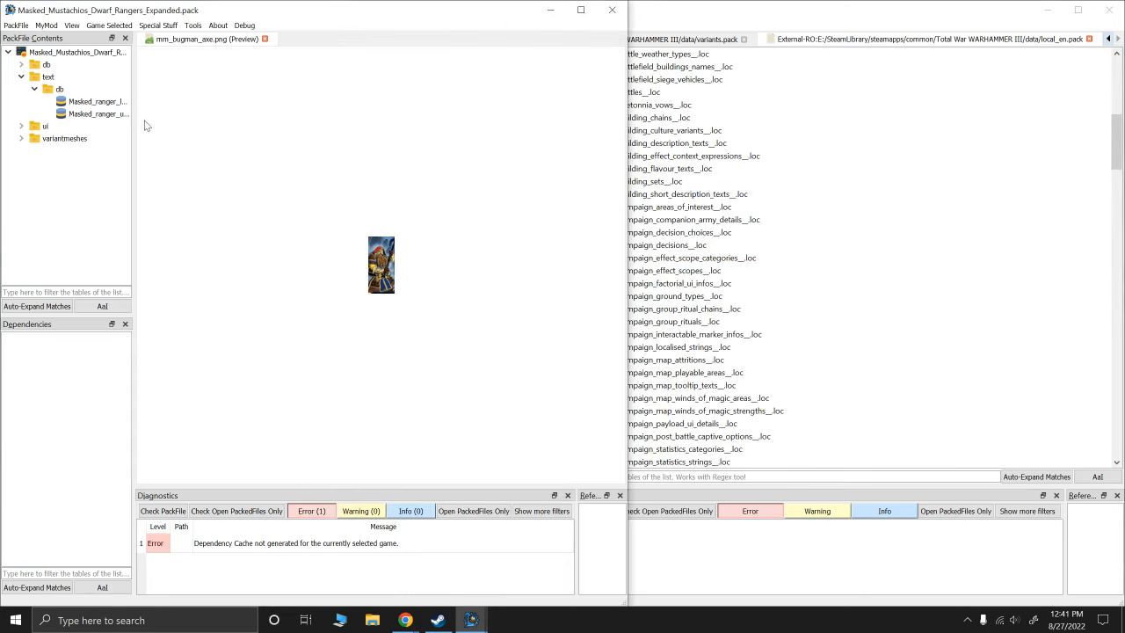
left_click(580, 10)
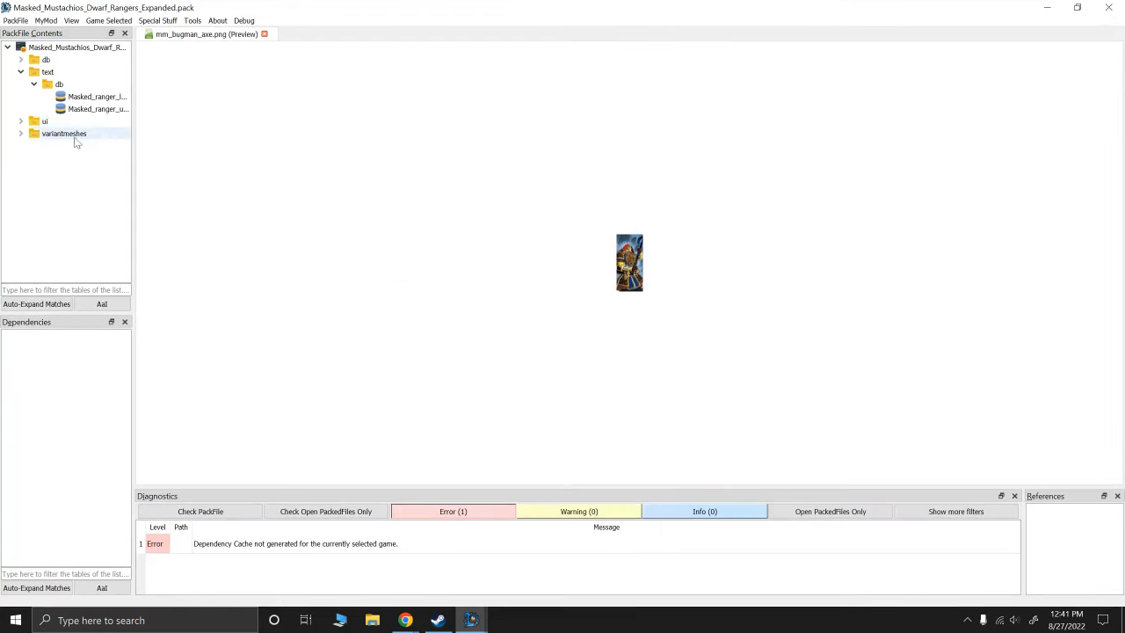
left_click_drag(229, 118, 267, 118)
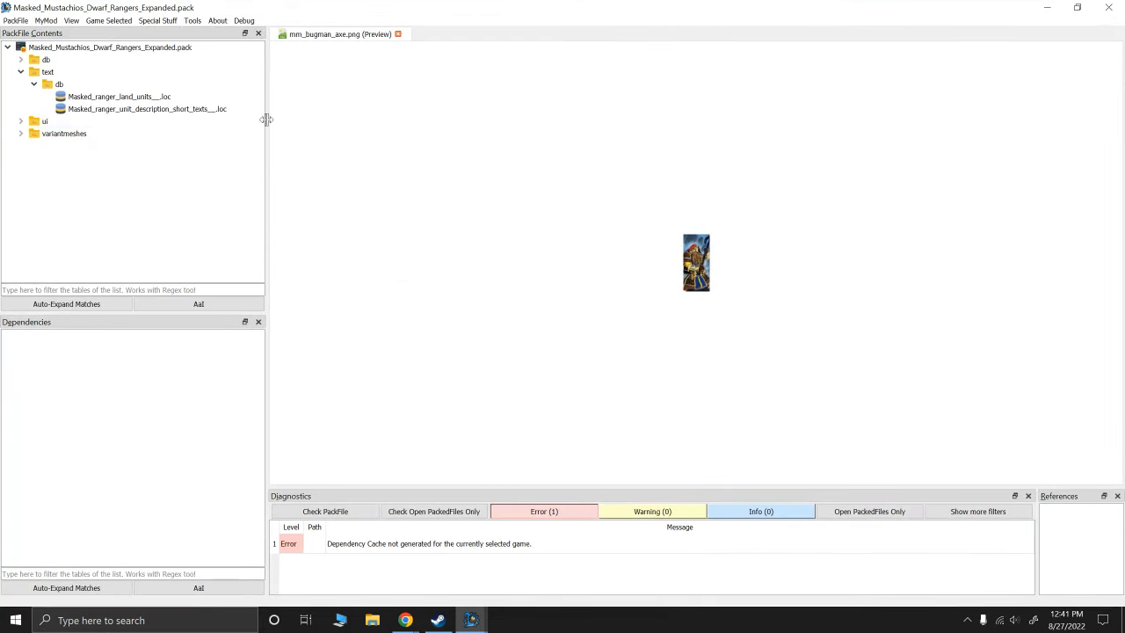
left_click(139, 99)
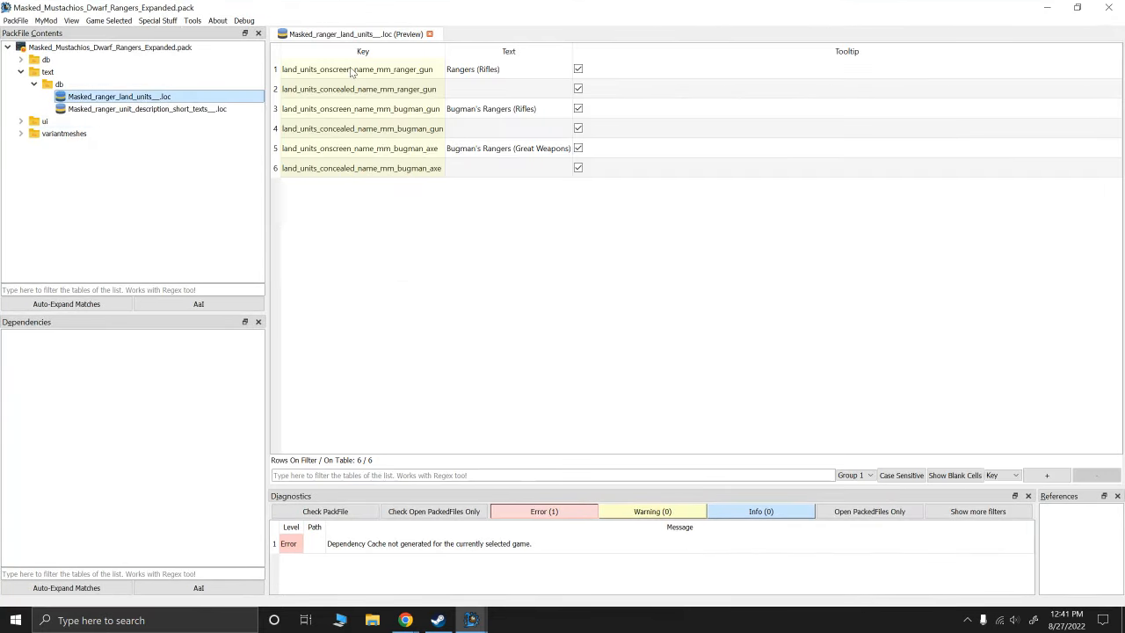
left_click(115, 109)
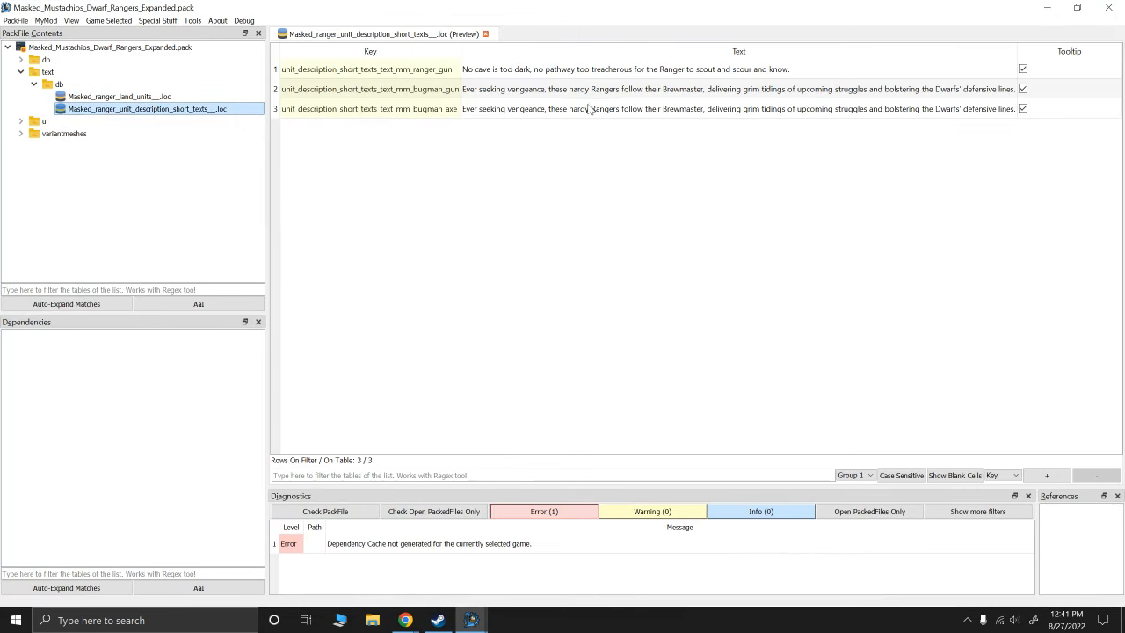
Return to the new pack, filter local_en.pack by "land_u" and add land_units__.loc to the new pack
left_click(1046, 7)
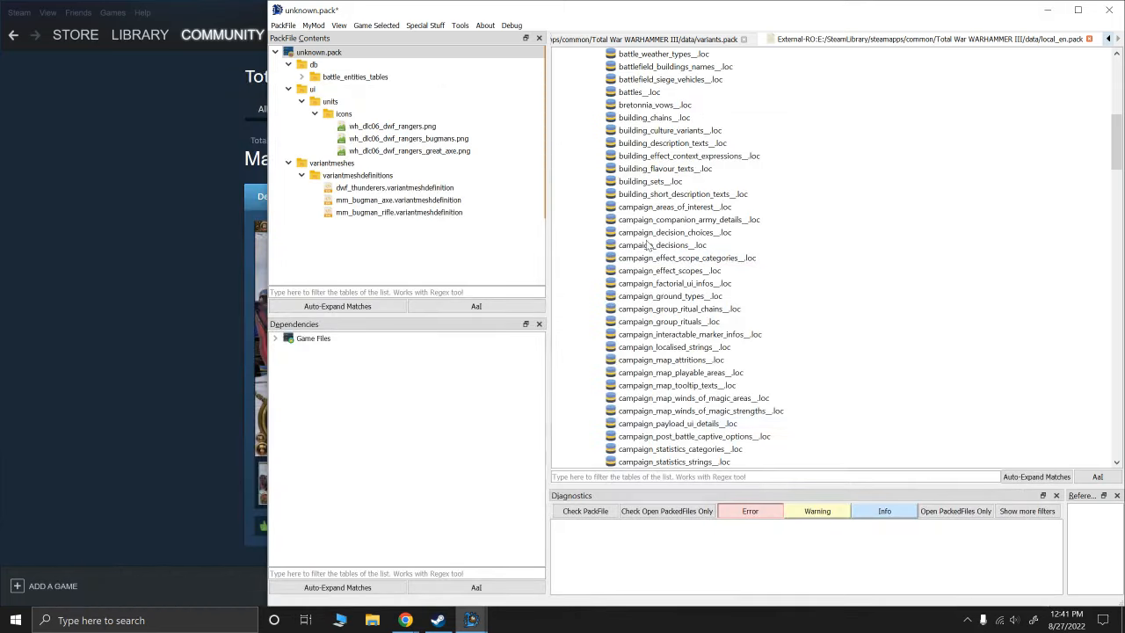
left_click(664, 475)
type("land_")
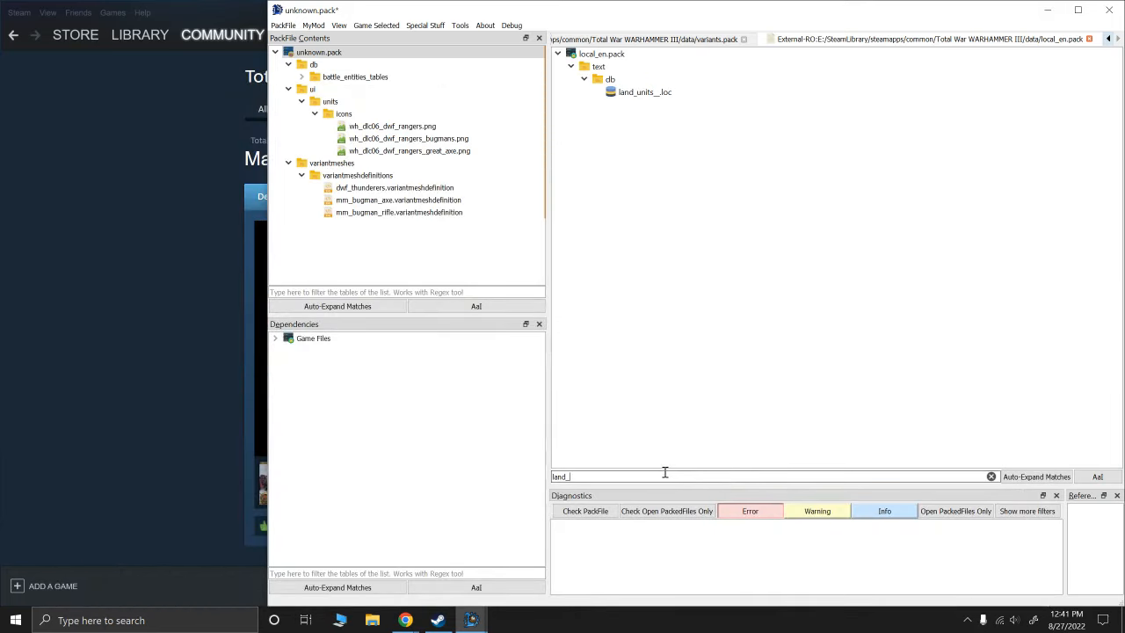
type("u")
double_click(625, 92)
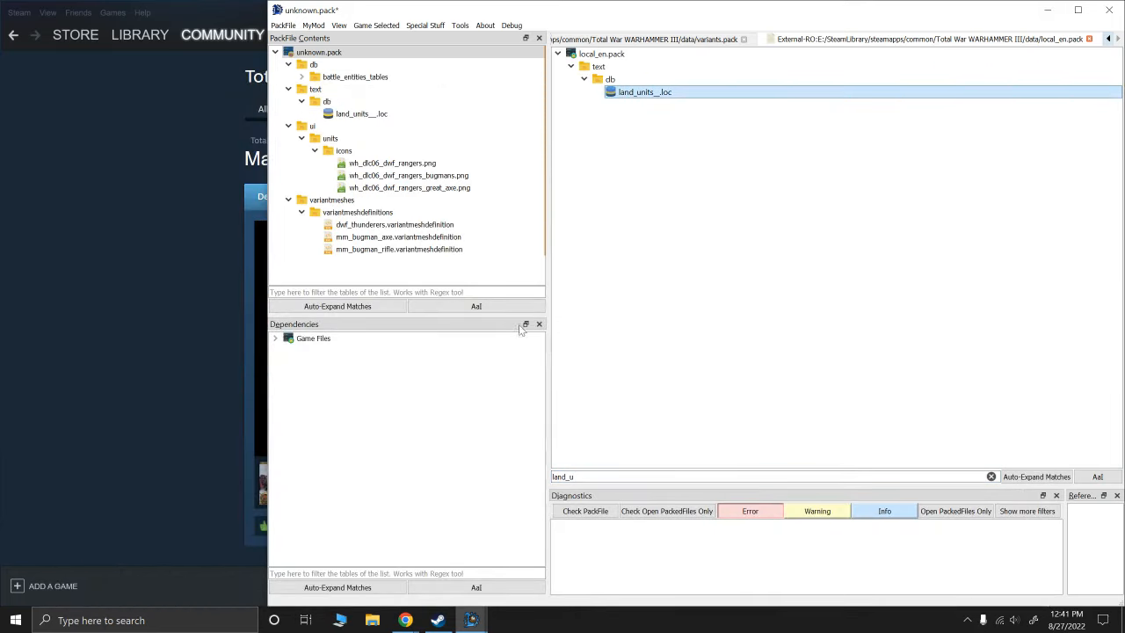
Filter local_en.pack by "short" and add unit_description_short_texts__.loc to the new pack
double_click(591, 475)
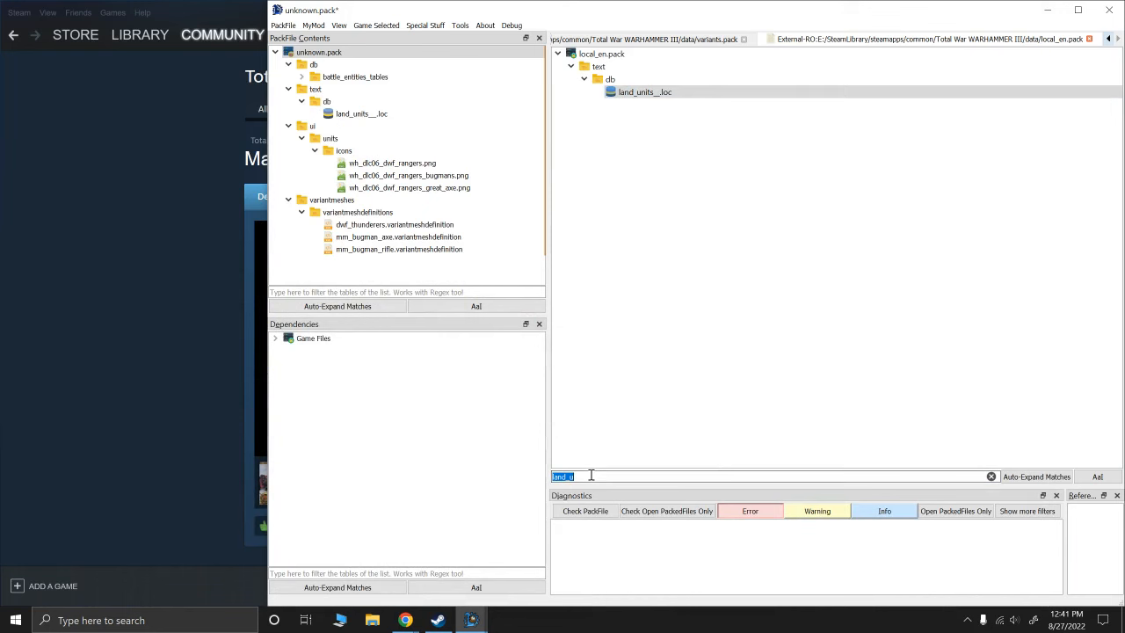
type("short")
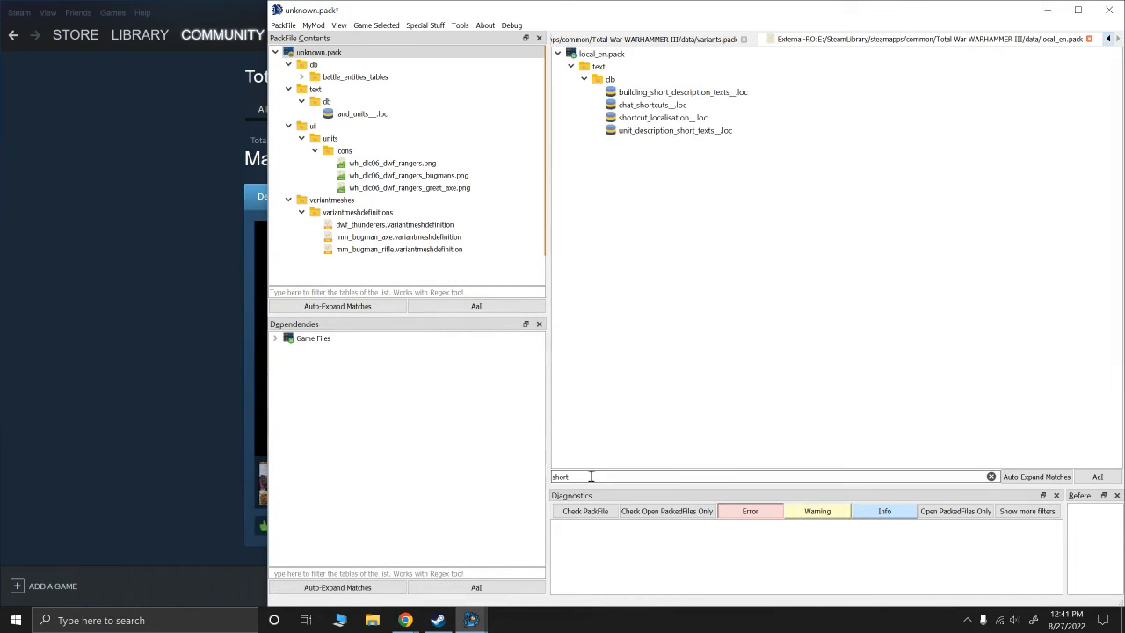
double_click(626, 132)
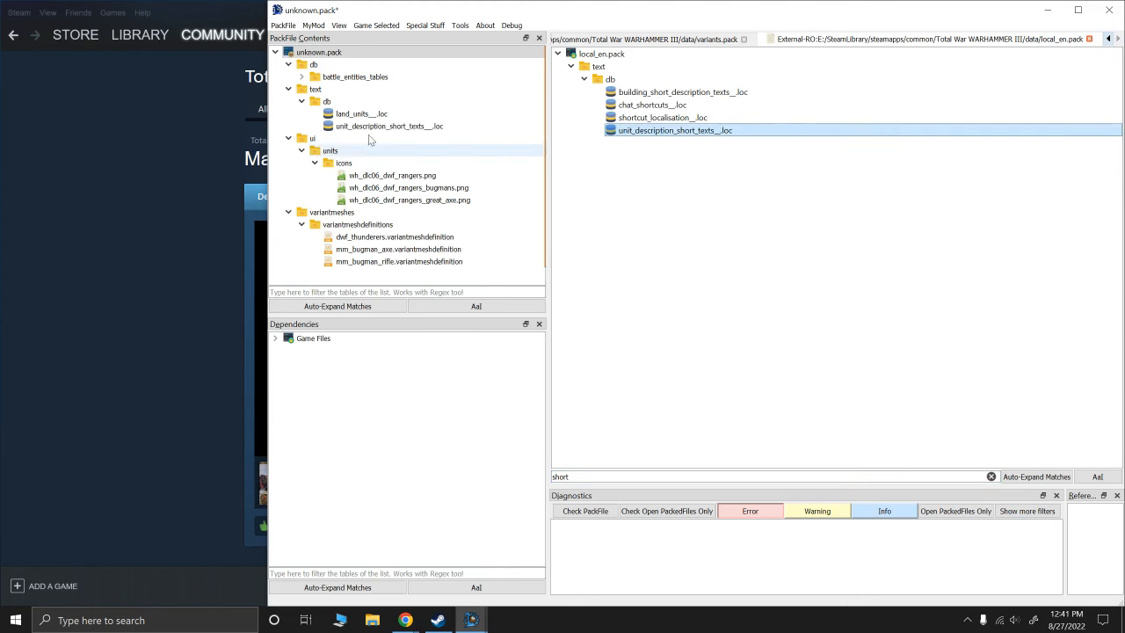
Switch to the original Dwarf Rangers Expanded pack and preview Masked_ranger_land_units__.loc
mouse_move(471, 618)
left_click(431, 584)
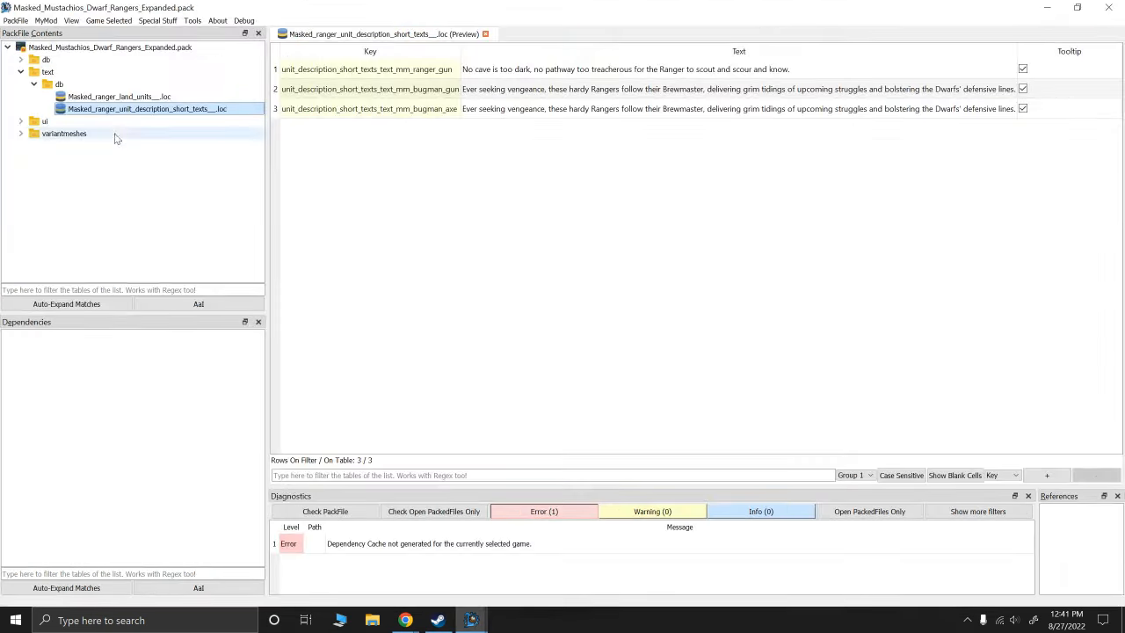
left_click(111, 99)
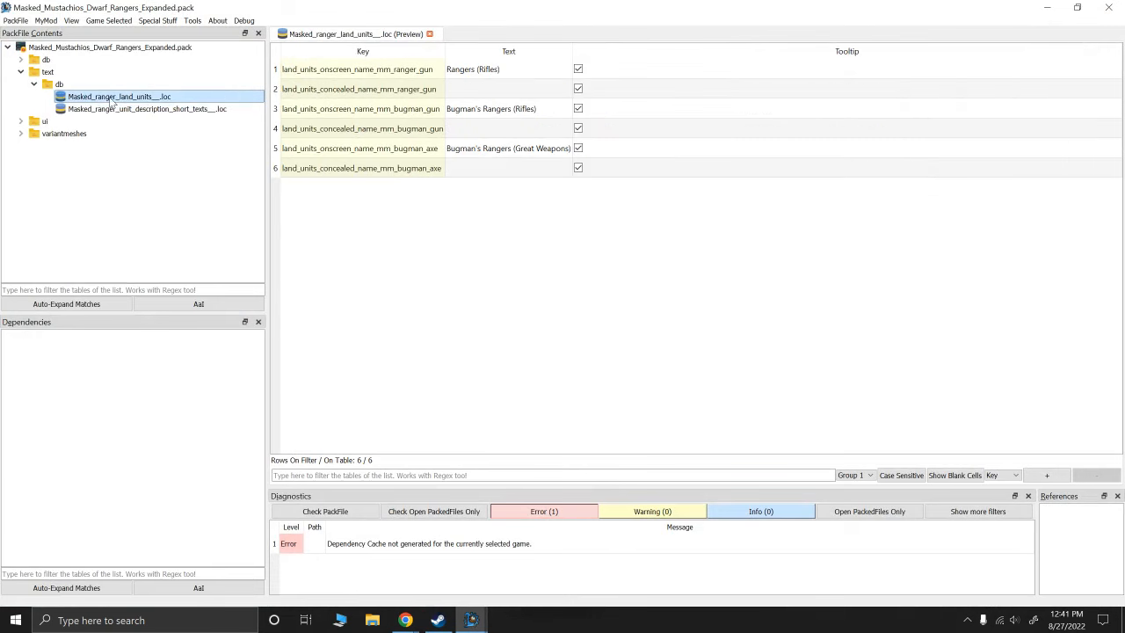
mouse_move(111, 101)
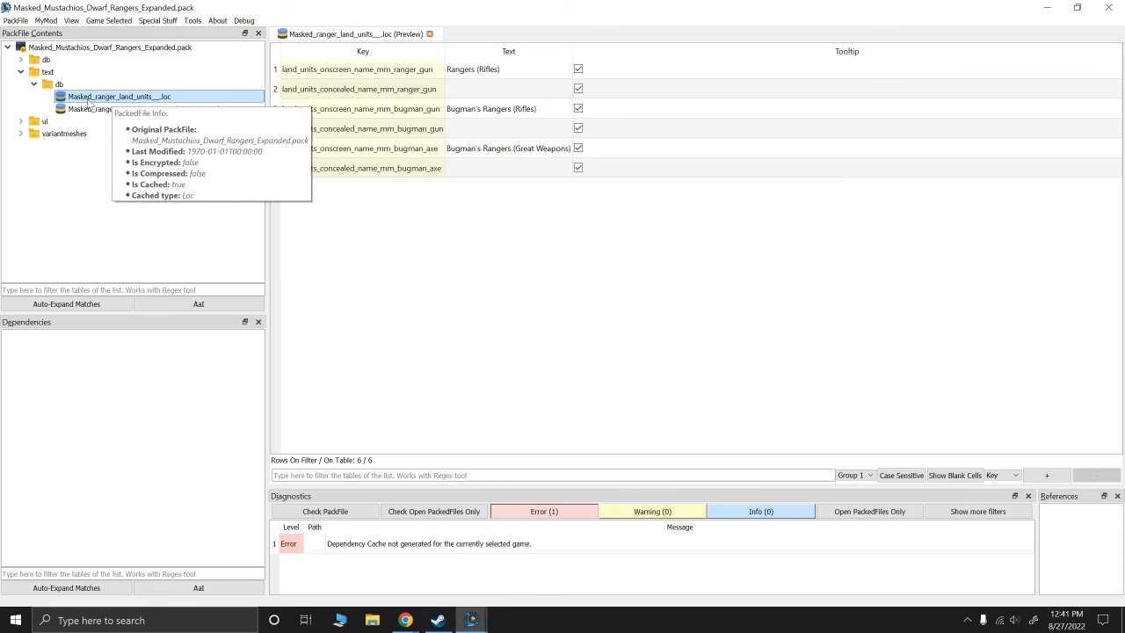
Expand the original pack's db folder and battle_entities_tables, and compare its table names with the localisation file names
left_click(21, 61)
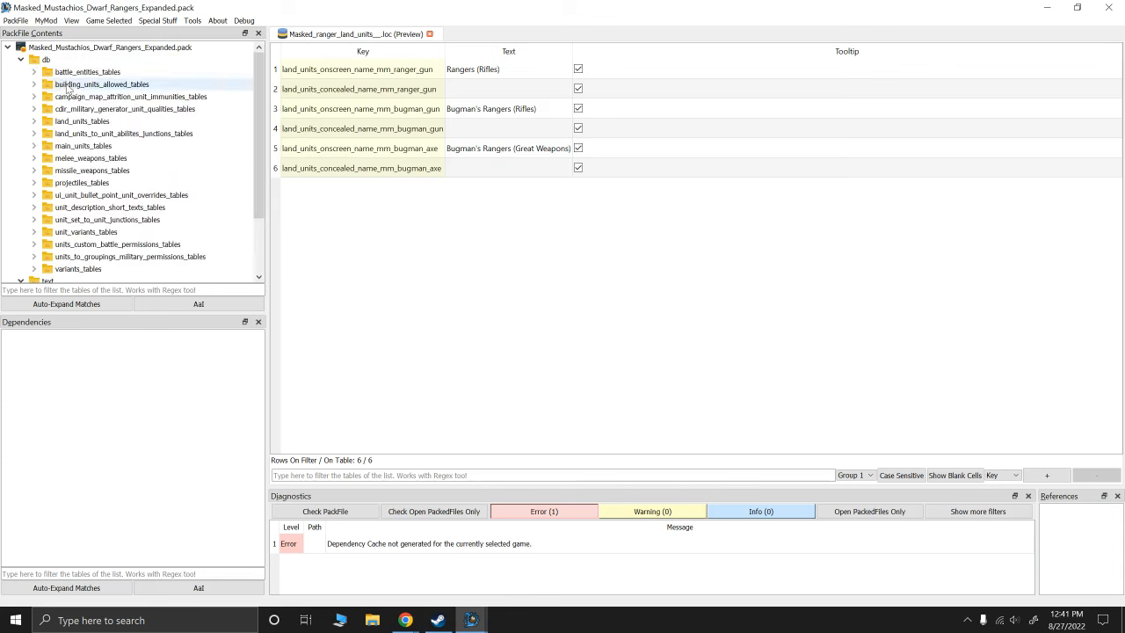
left_click(34, 73)
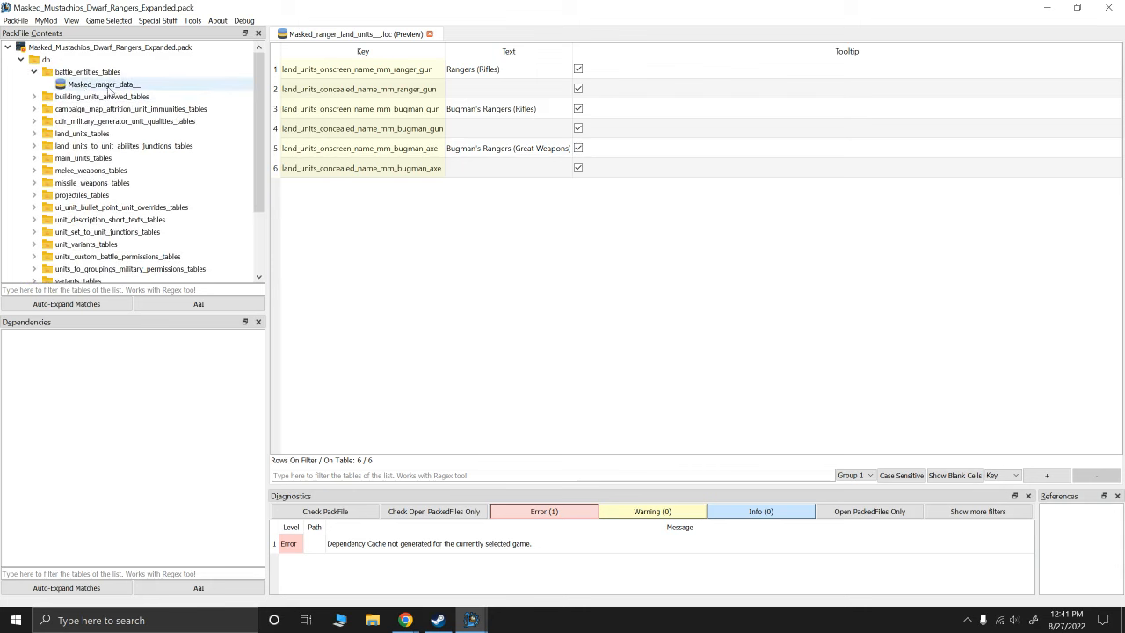
scroll(81, 214, "down", 1)
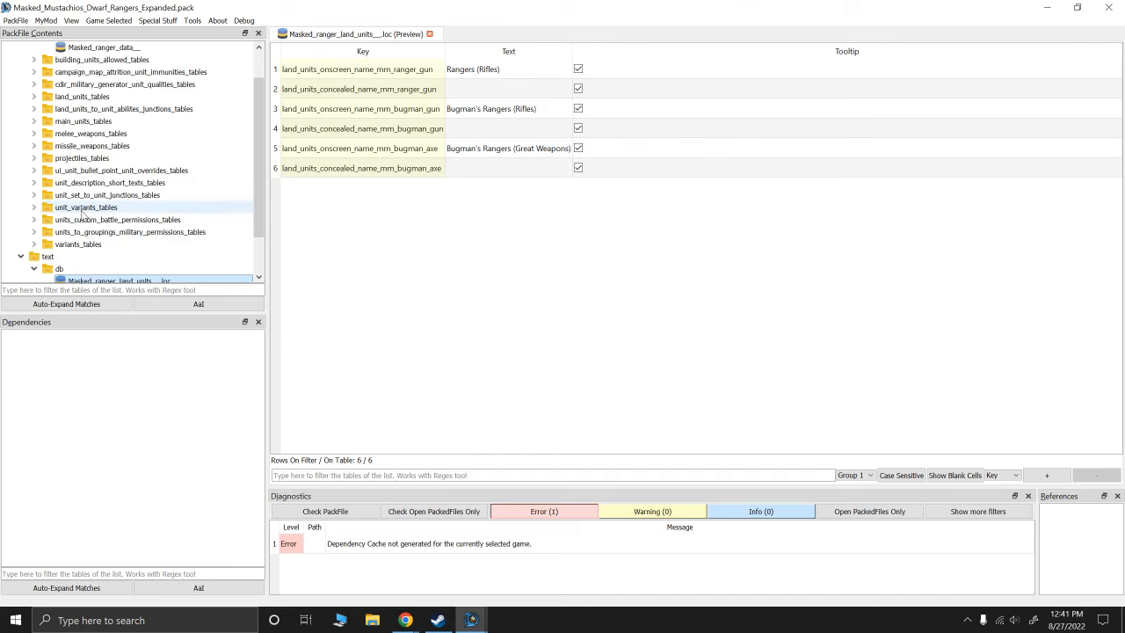
scroll(84, 189, "up", 1)
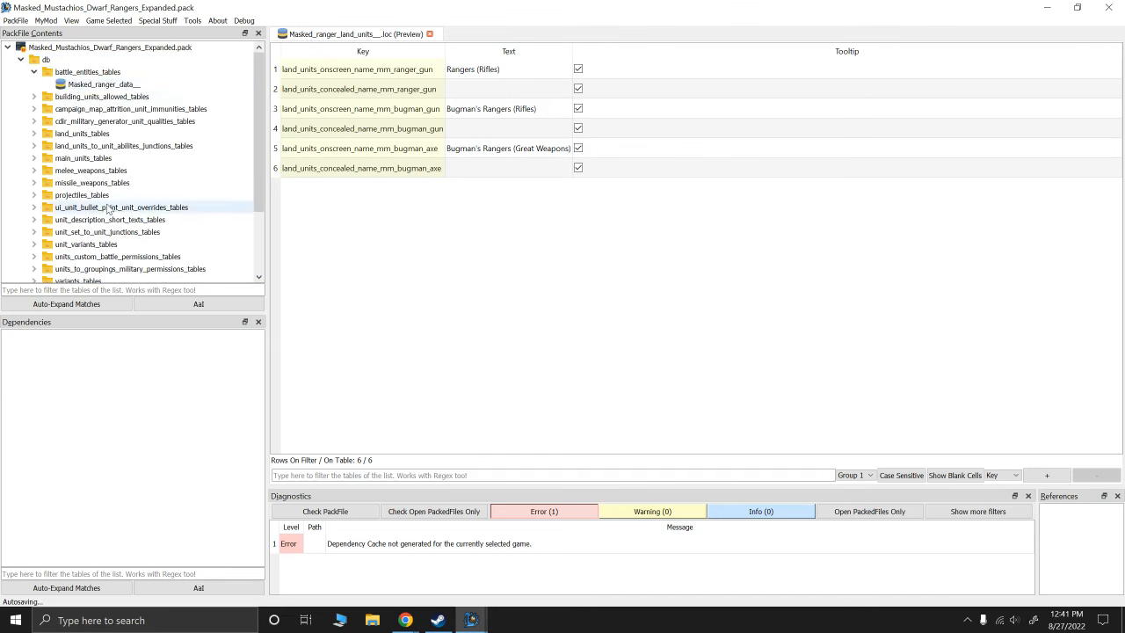
scroll(108, 206, "down", 1)
scroll(107, 206, "down", 2)
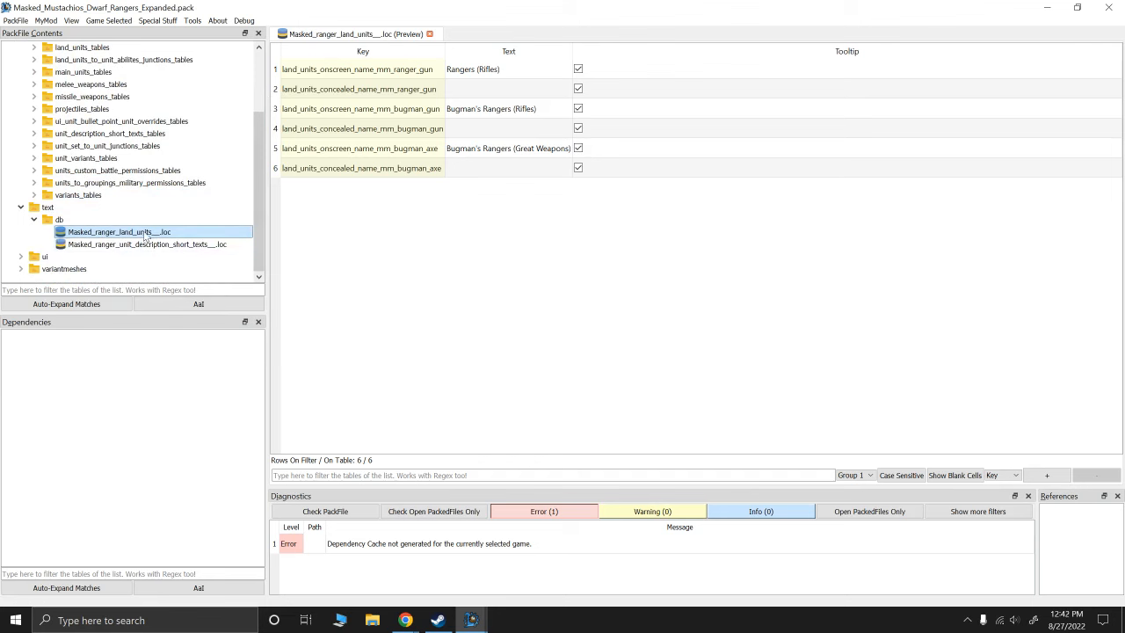
mouse_move(136, 234)
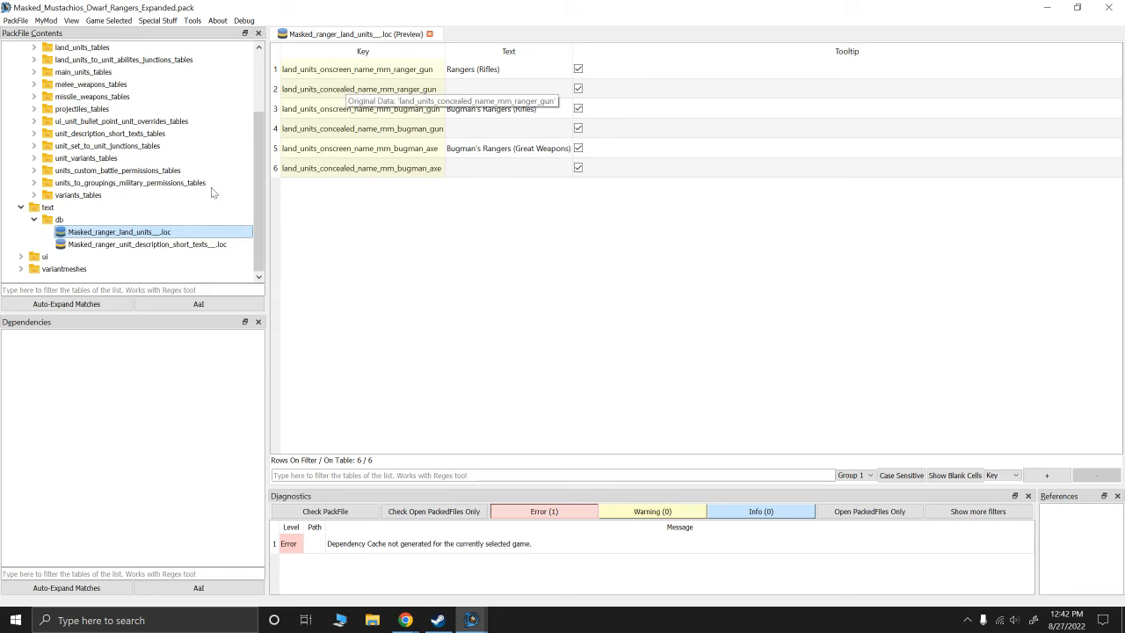
Examine the key land_units_onscreen_name_mm_ranger_gun and its text, highlighting the unit name part of the key
left_click(343, 72)
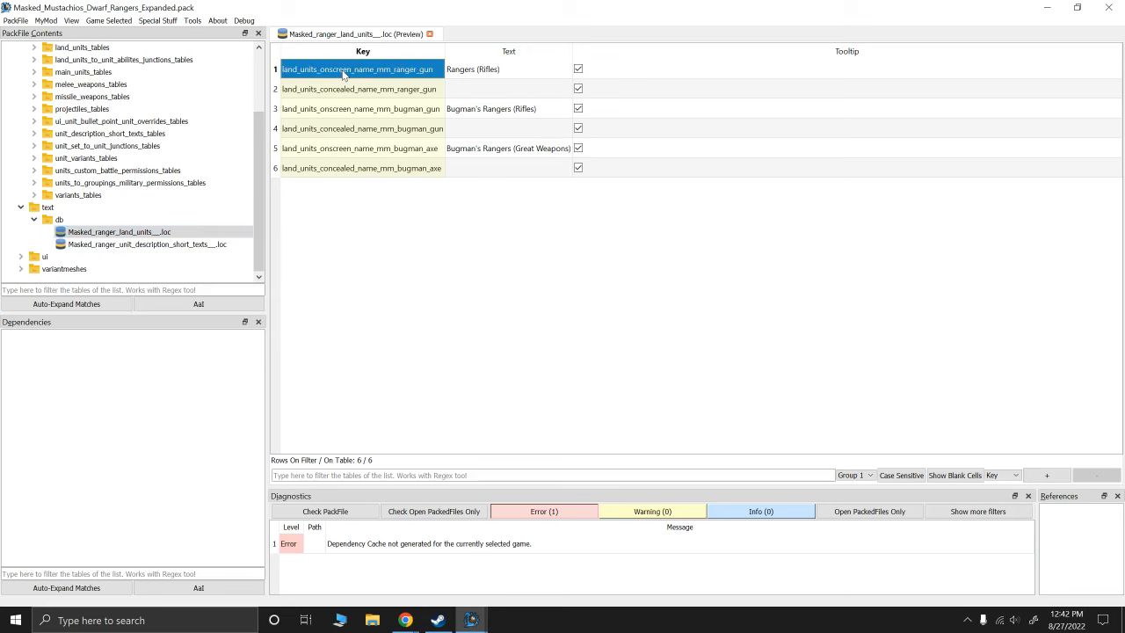
left_click(473, 75)
left_click(392, 75)
double_click(379, 74)
left_click_drag(377, 69, 446, 70)
left_click(504, 269)
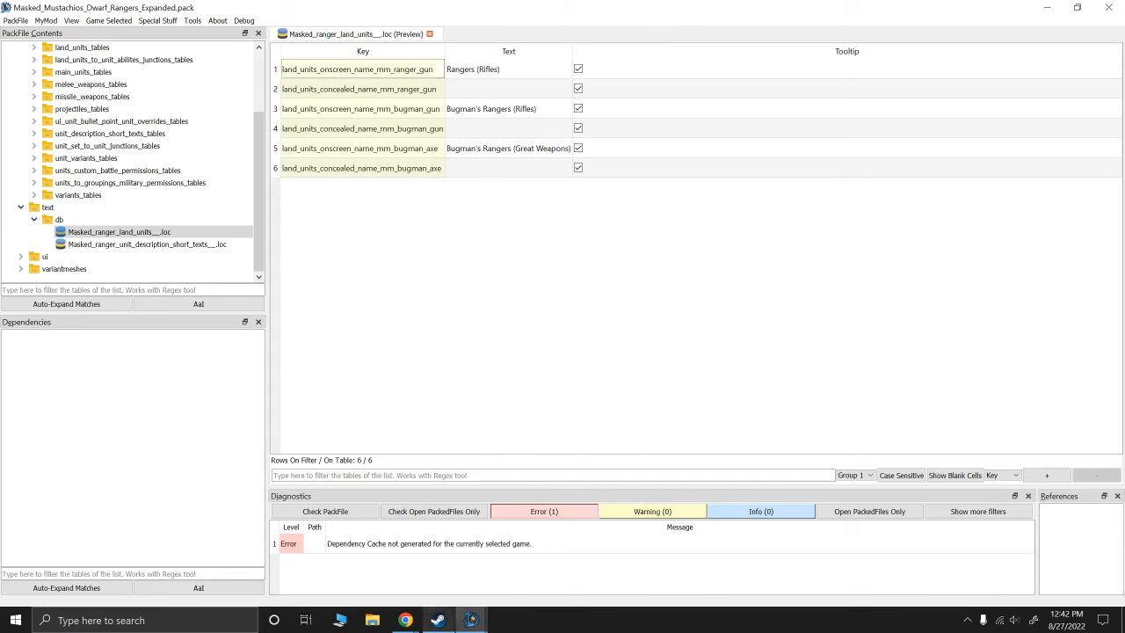
Switch to the new pack and preview land_units__.loc, looking through its key entries
left_click(412, 625)
mouse_move(471, 620)
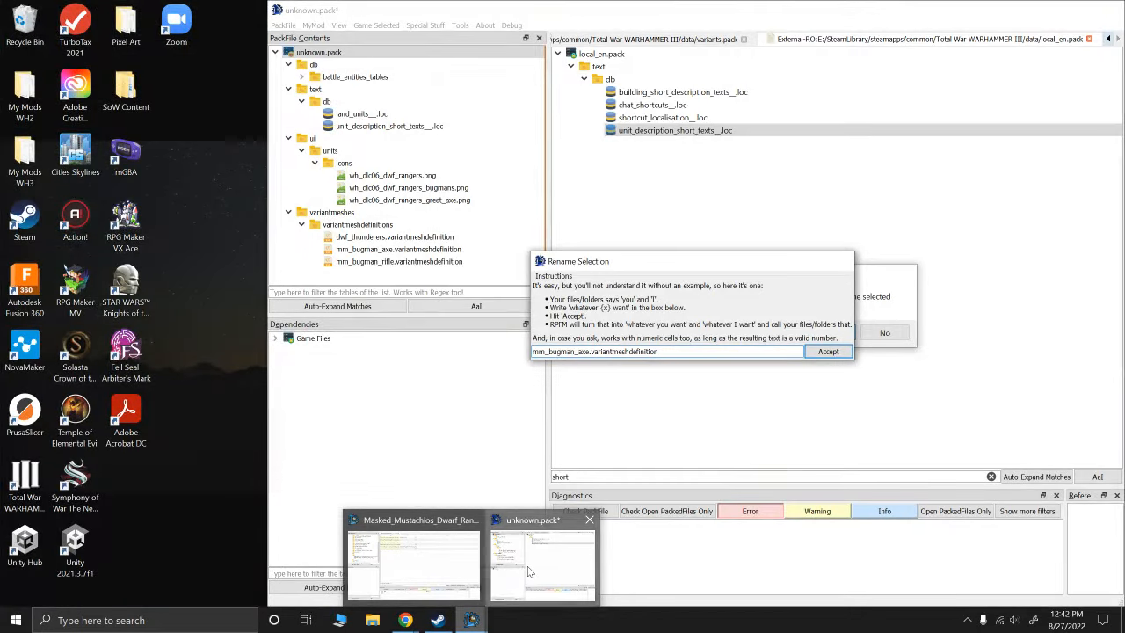
left_click(528, 572)
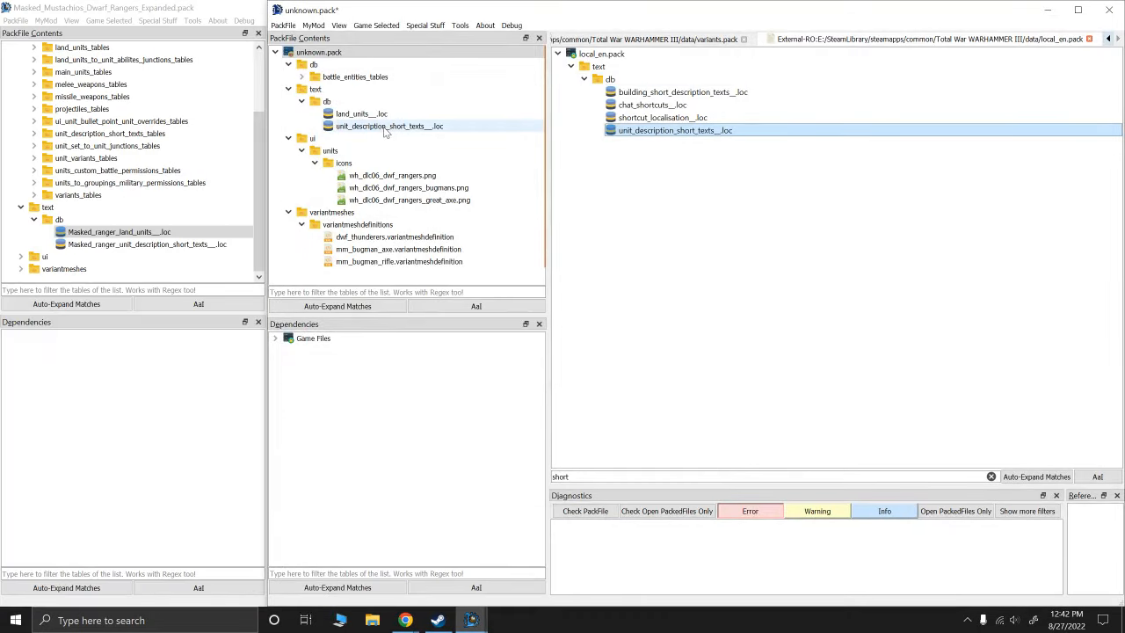
left_click(455, 127)
key("Up")
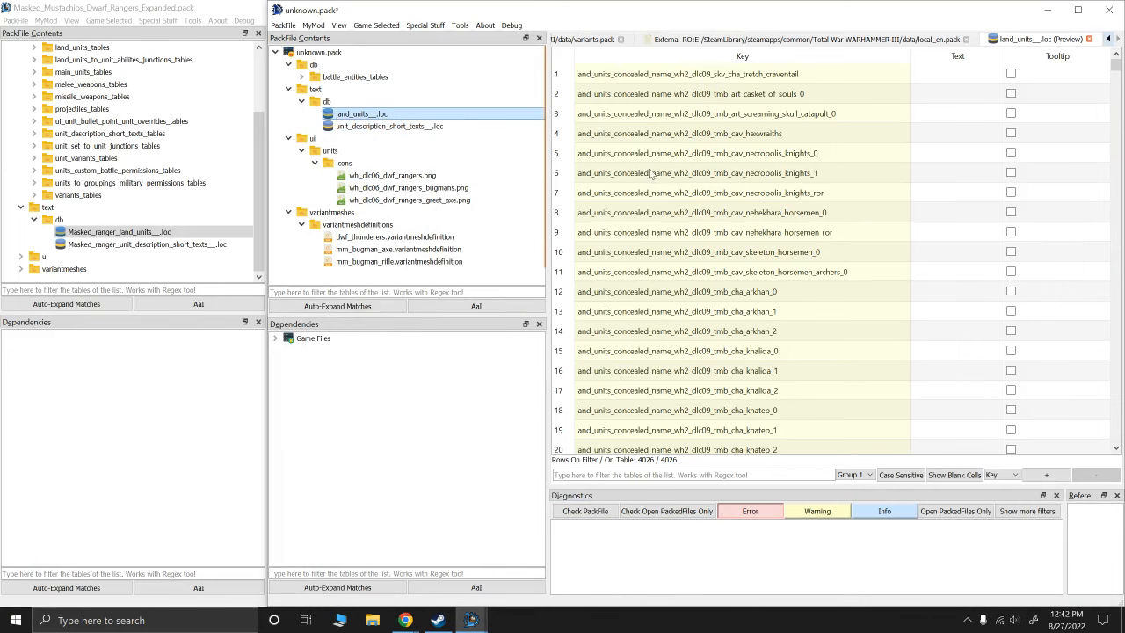
scroll(695, 218, "down", 20)
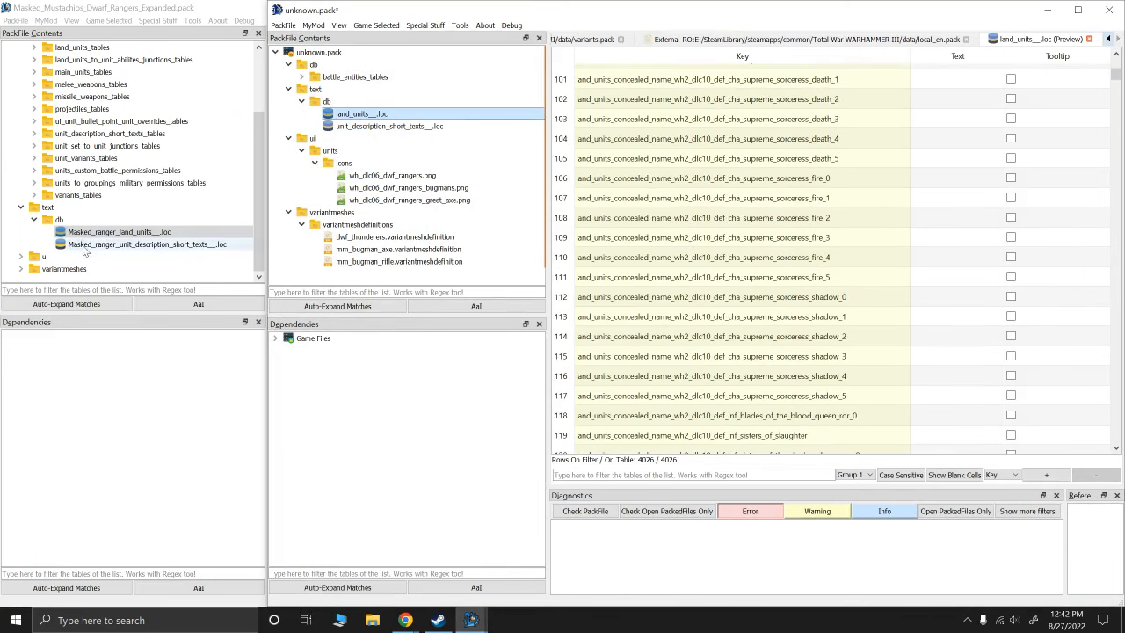
In the original pack's Masked_ranger_land_units__.loc, compare the key and text cells of the mm_ranger_gun onscreen and concealed name rows
left_click(119, 231)
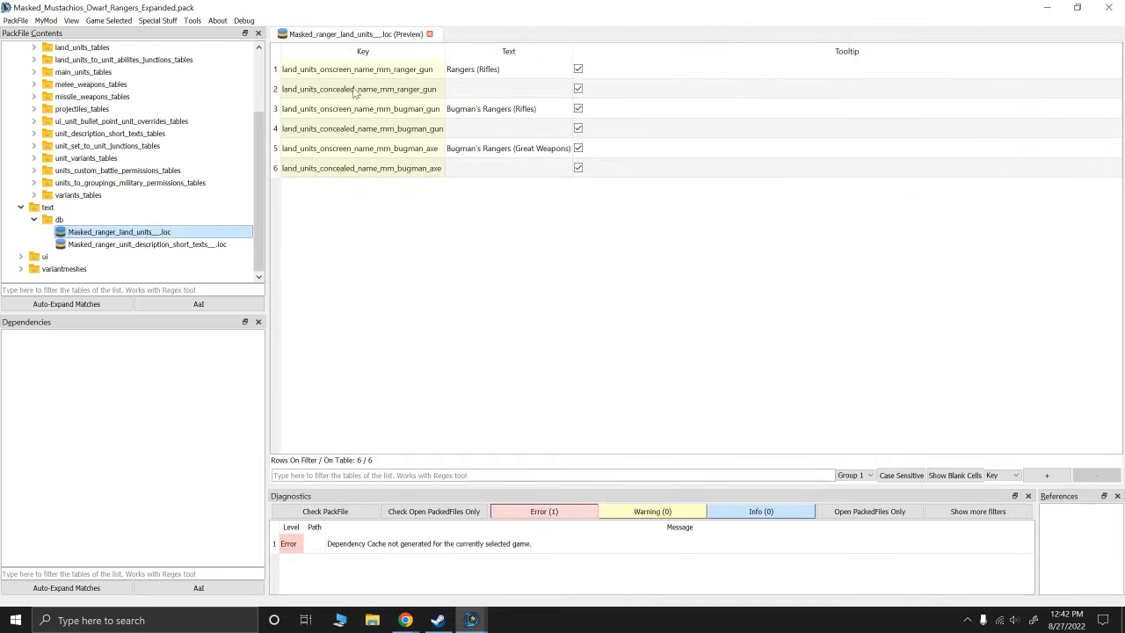
left_click(478, 92)
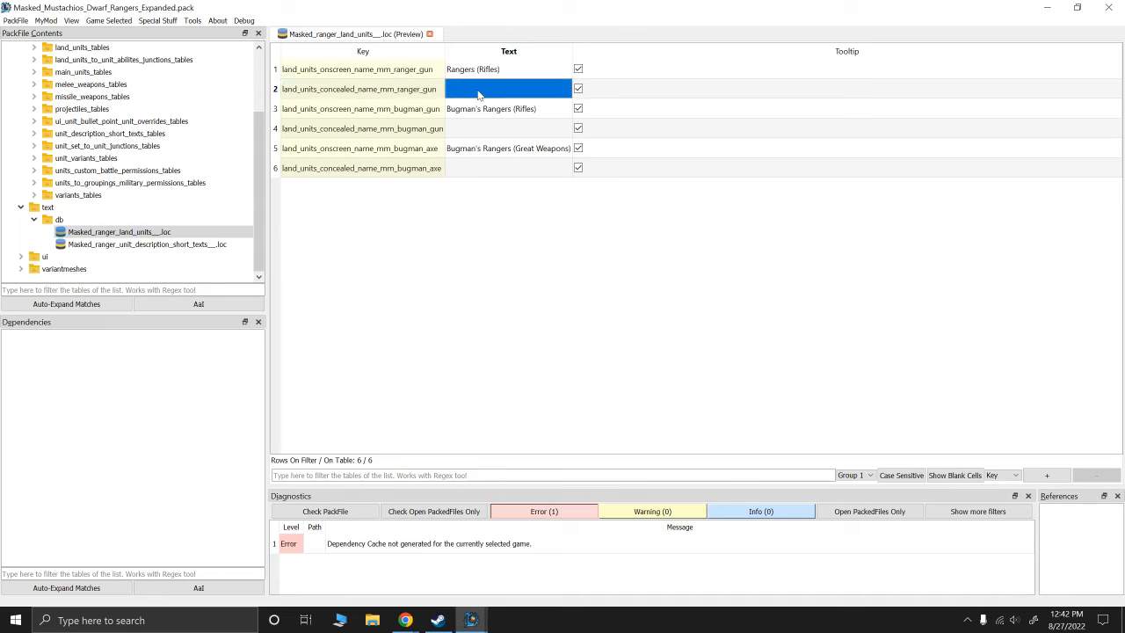
left_click(410, 95)
left_click(399, 72)
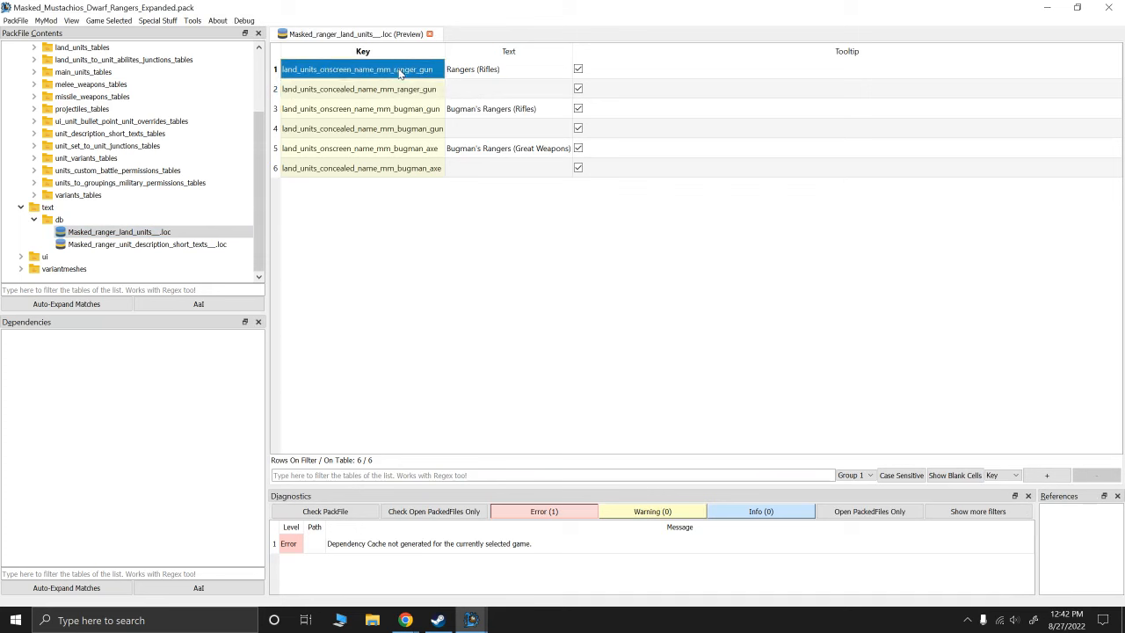
left_click(506, 74)
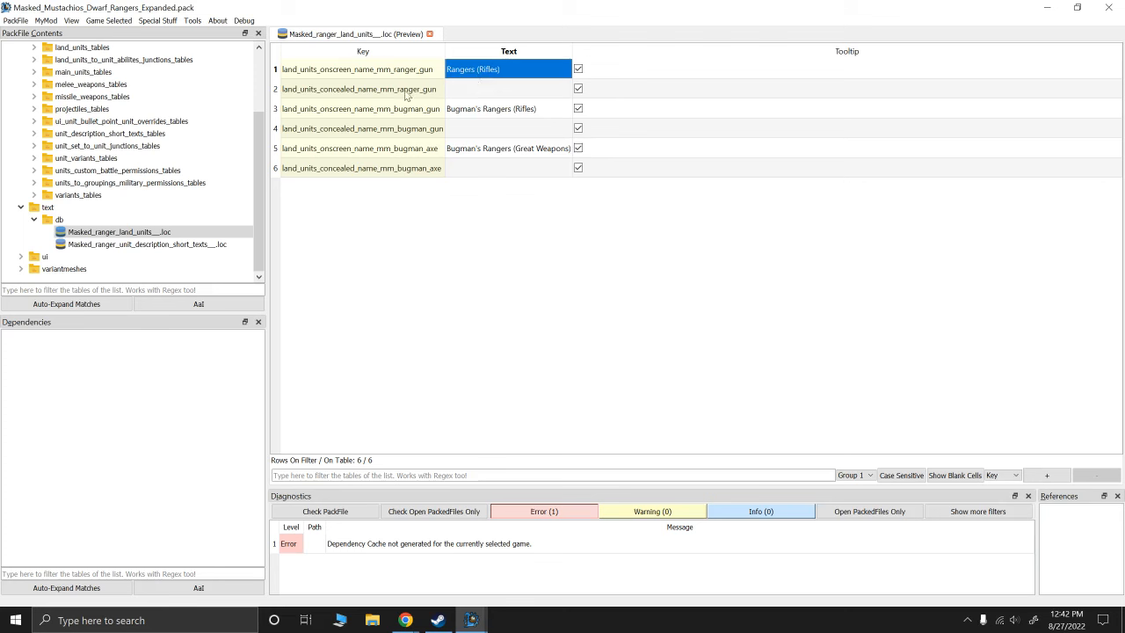
left_click(407, 95)
left_click(463, 94)
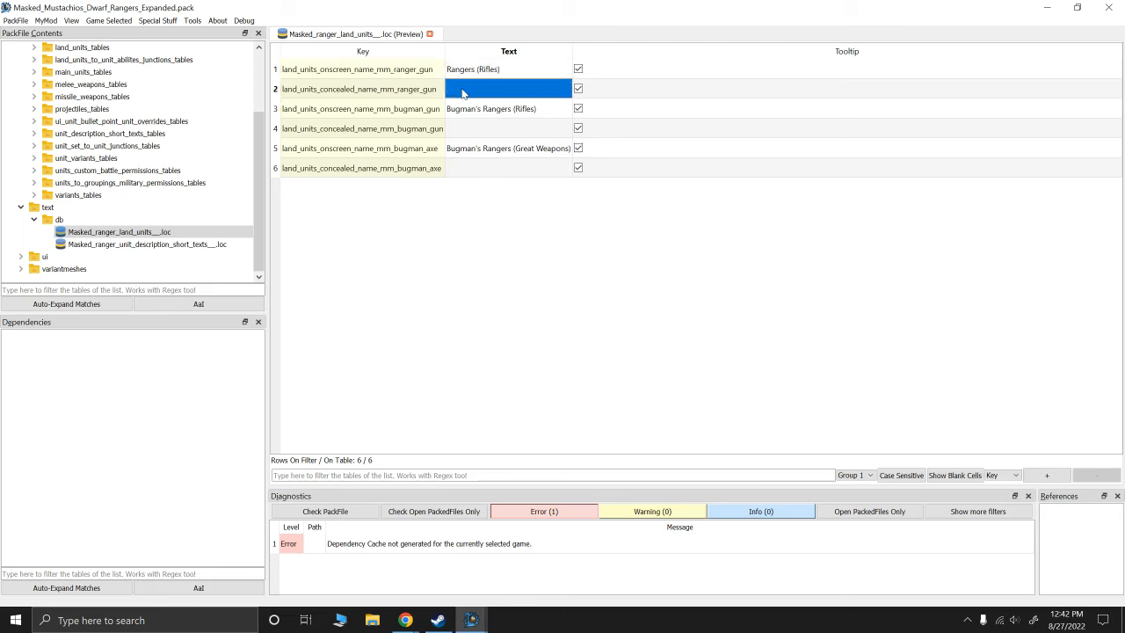
Check the mm_bugman_gun onscreen name key, and preview Masked_ranger_unit_description_short_texts__.loc in the original pack
key("Up")
left_click(413, 116)
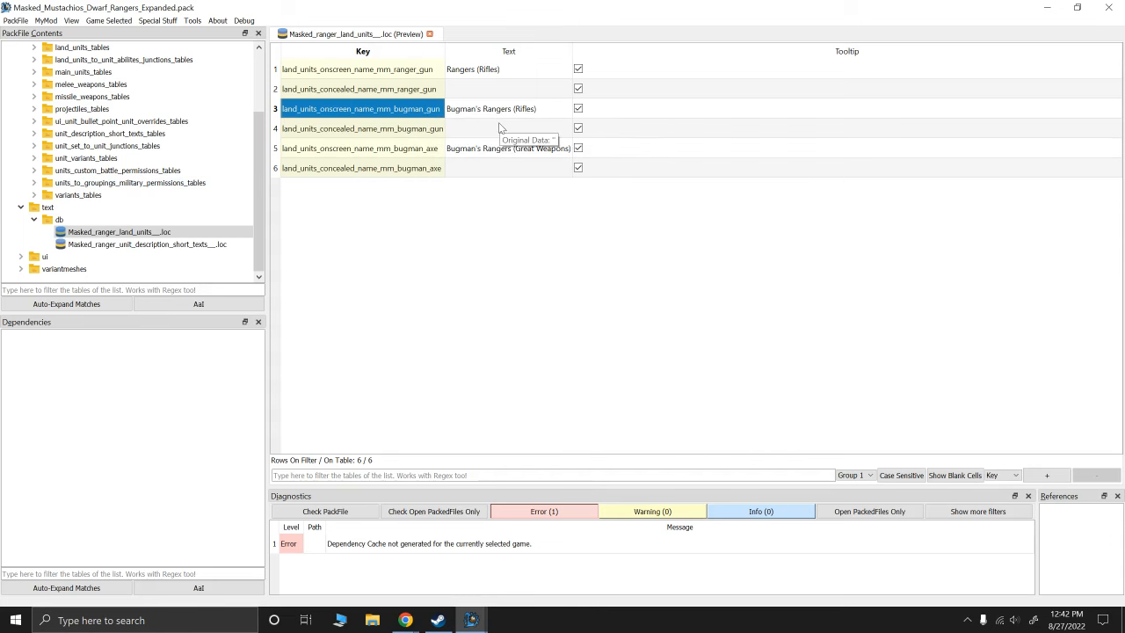
left_click(189, 244)
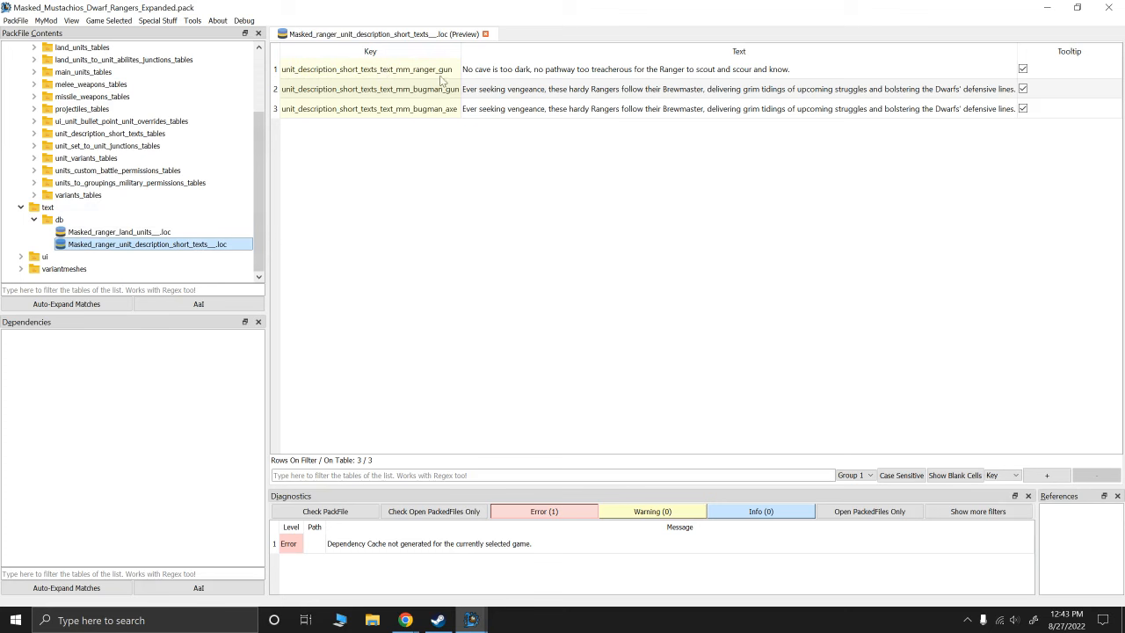
Switch to the new pack and preview unit_description_short_texts__.loc, examining its key and text columns
mouse_move(472, 620)
left_click(545, 588)
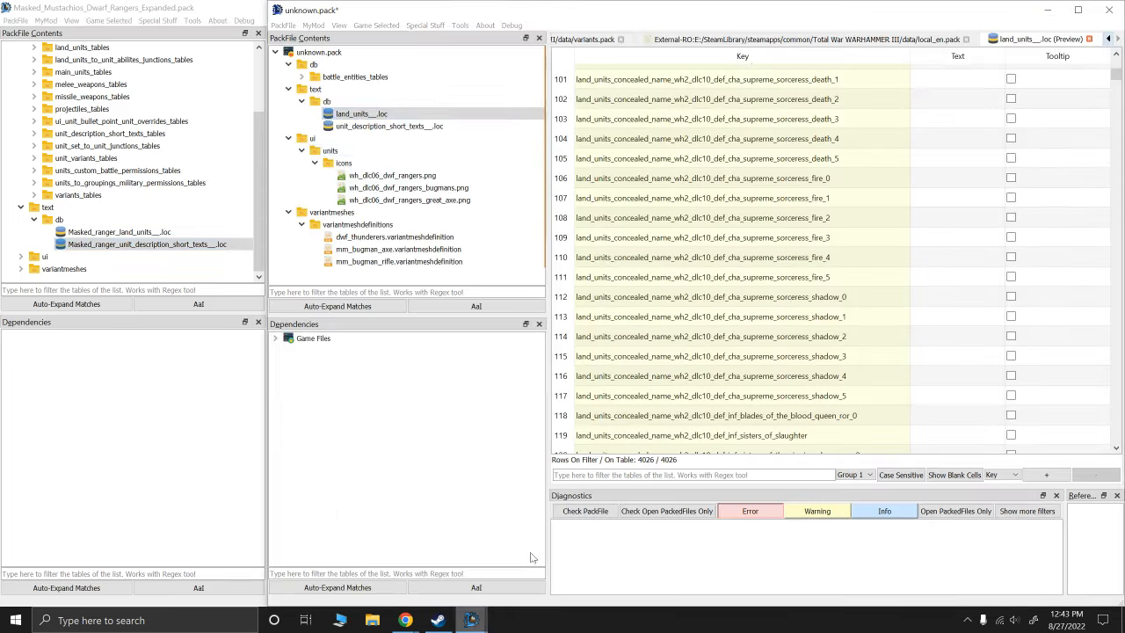
left_click(386, 127)
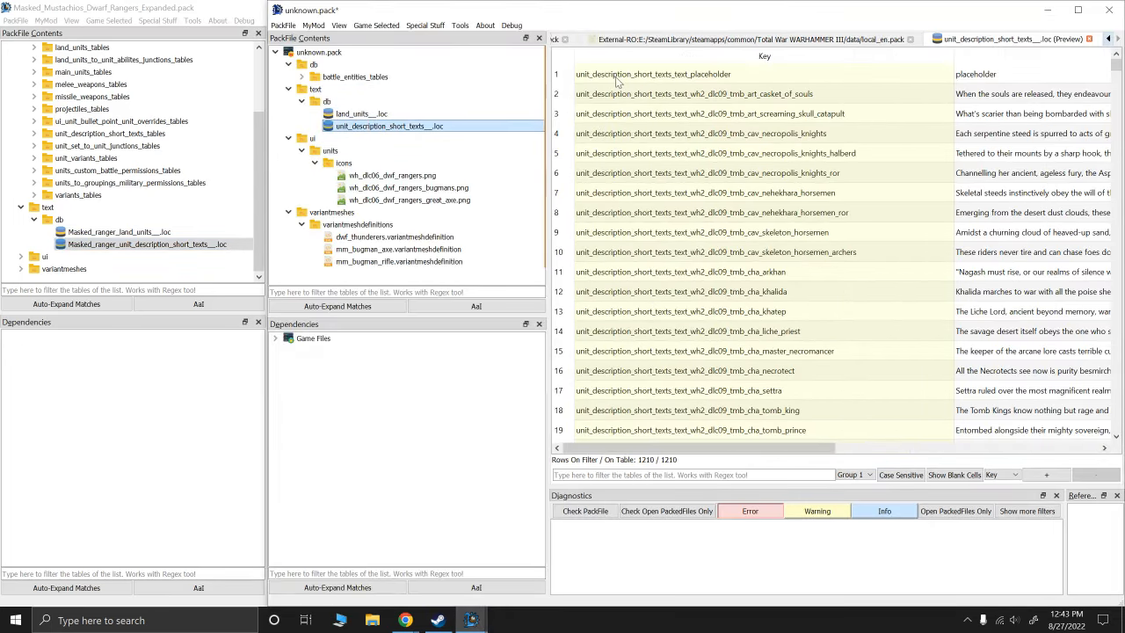
left_click(999, 99)
left_click_drag(833, 450, 637, 458)
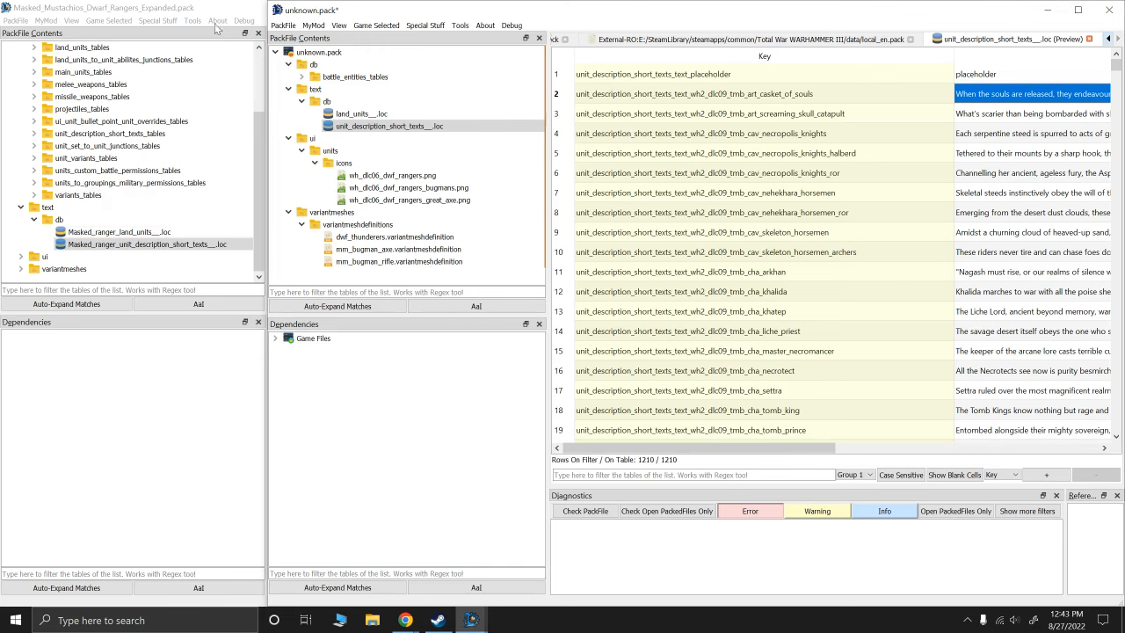
Open Andy.pack in place of the new pack, discarding the unsaved changes, and expand its db folder
left_click(283, 25)
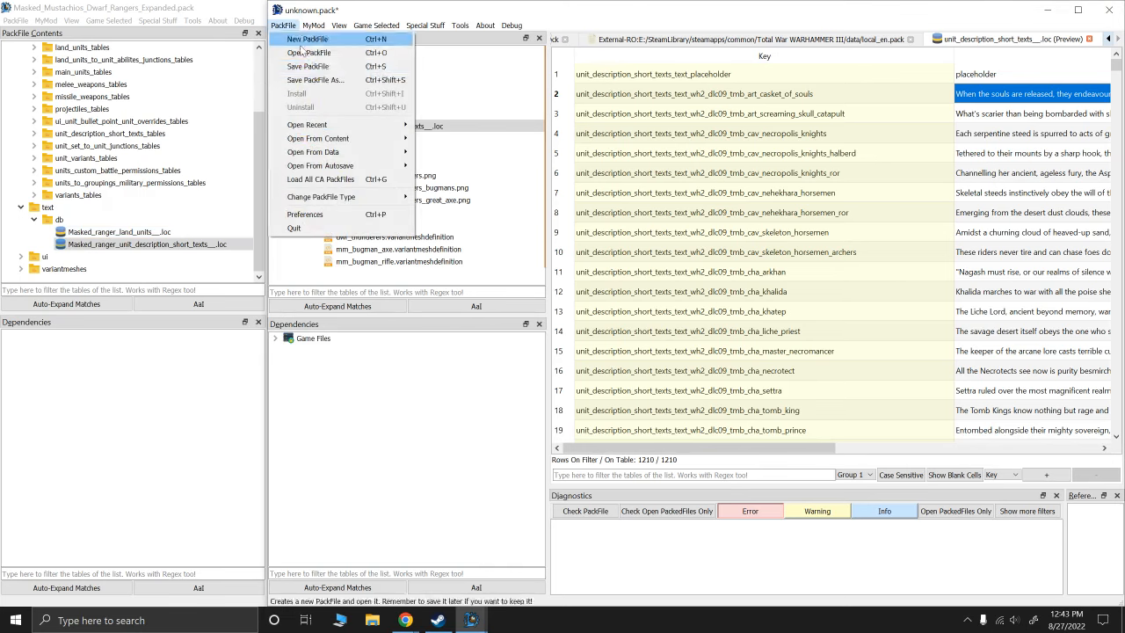
left_click(308, 53)
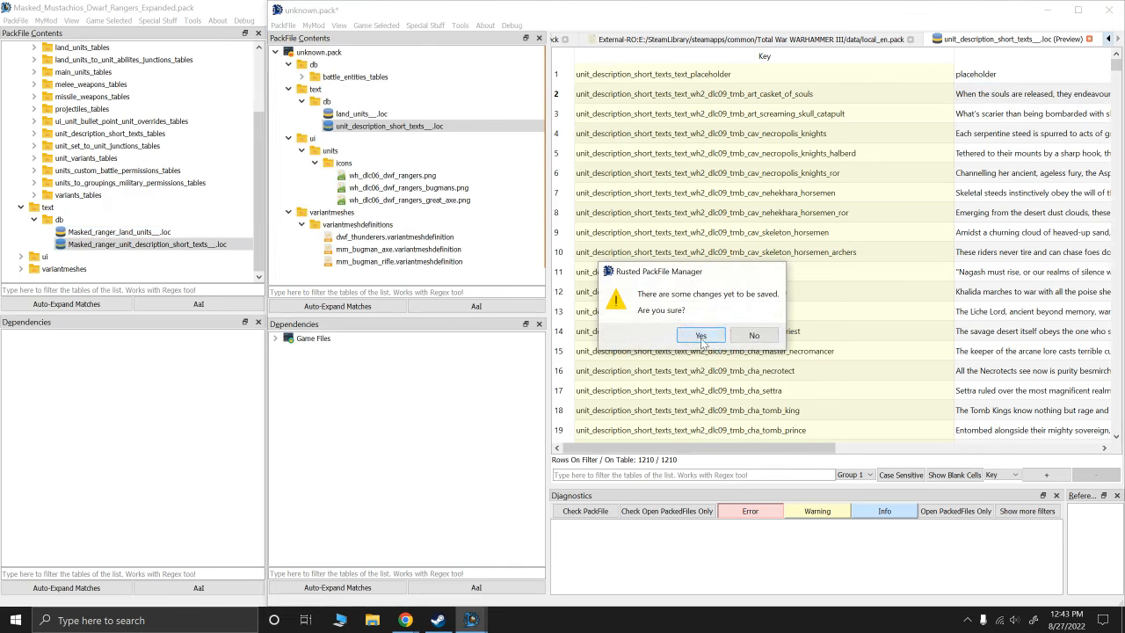
left_click(700, 336)
double_click(466, 158)
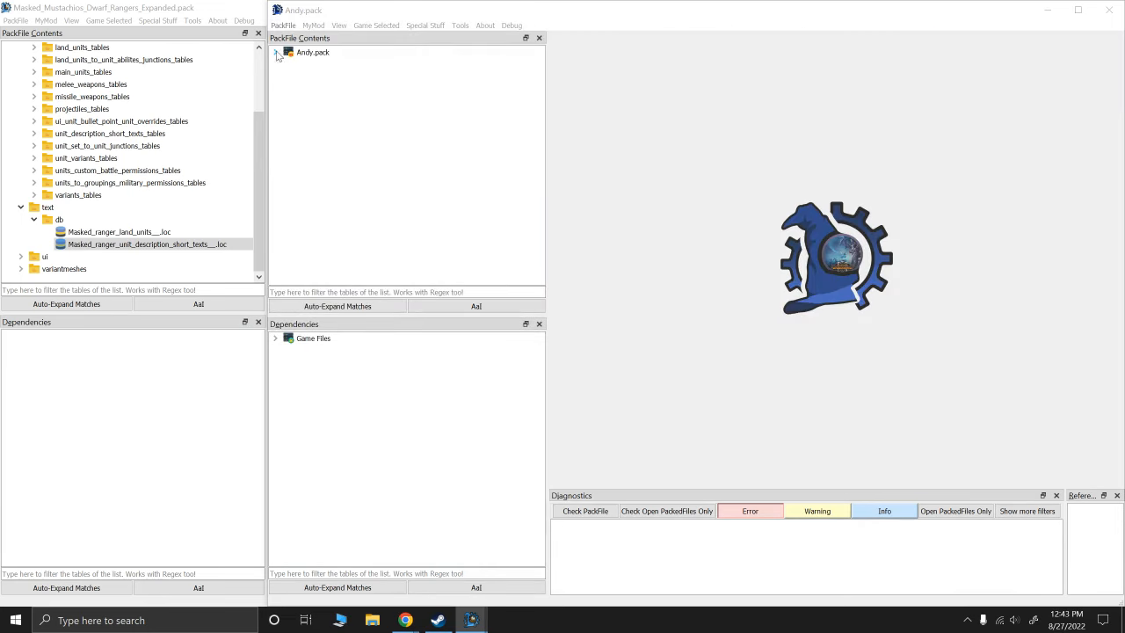
left_click(275, 53)
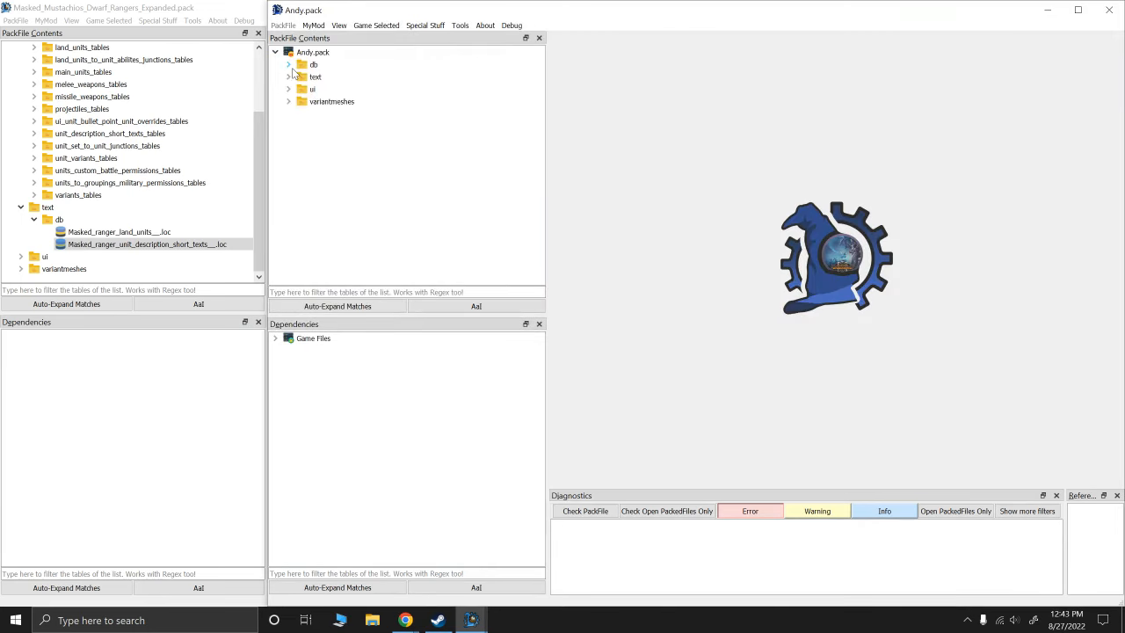
left_click(288, 65)
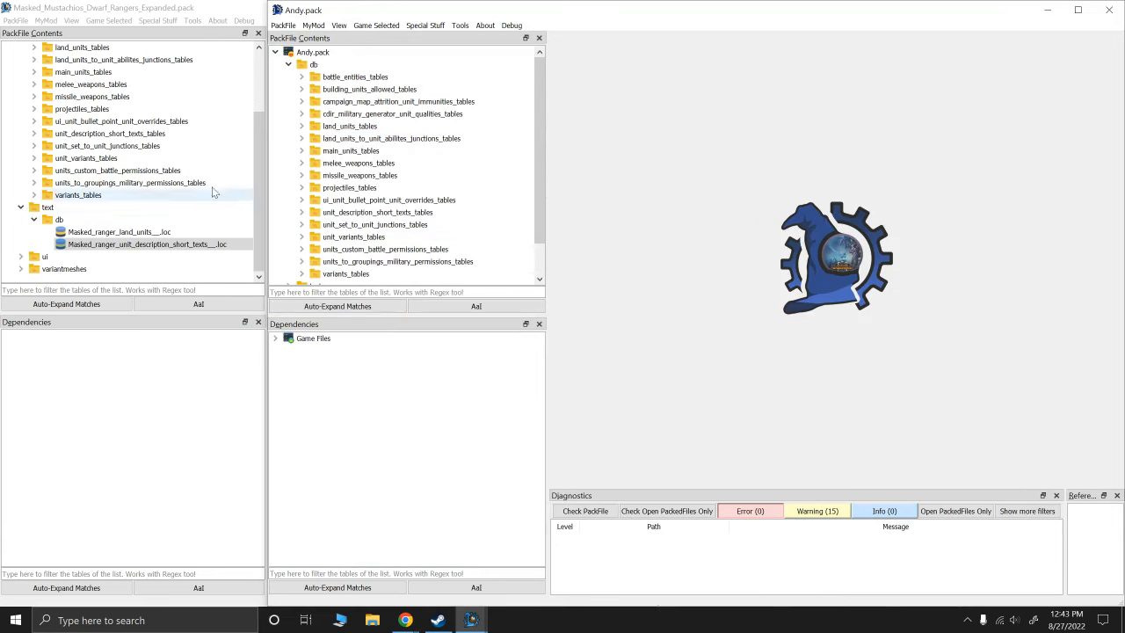
Look over the original pack's table folders, move its window aside and return to Andy.pack
left_click(183, 341)
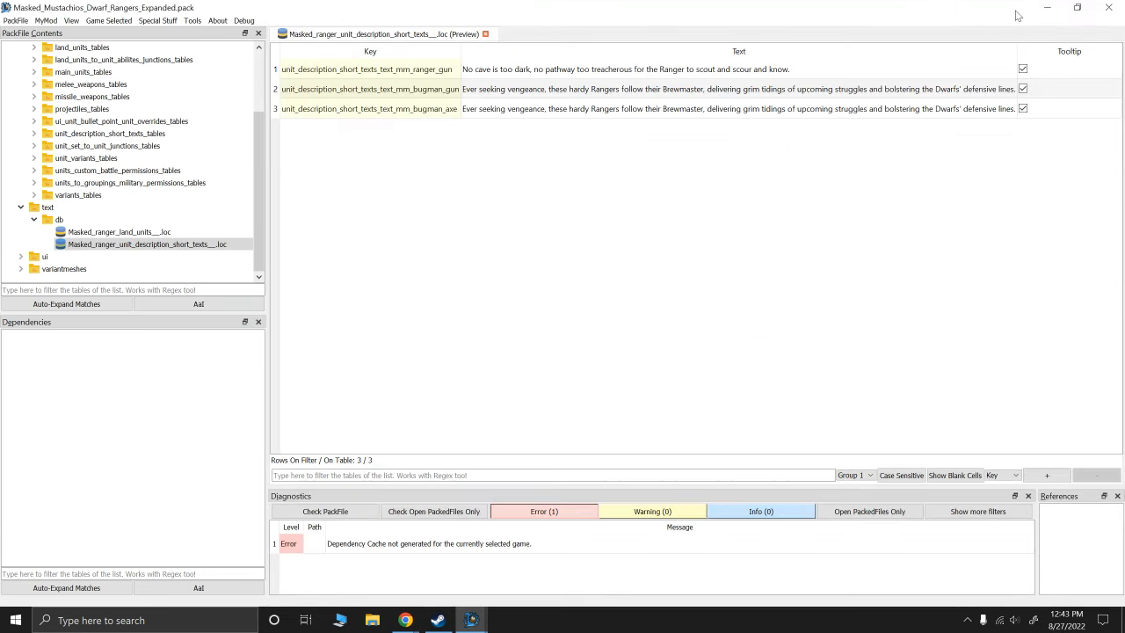
scroll(114, 144, "up", 3)
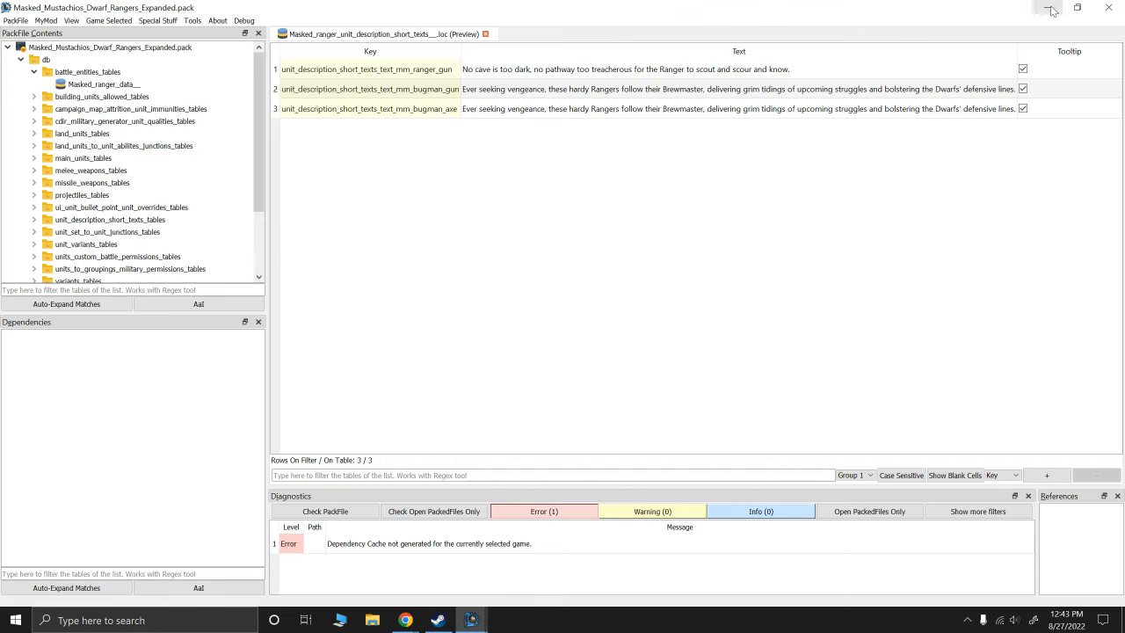
left_click_drag(981, 11, 261, 94)
left_click(557, 18)
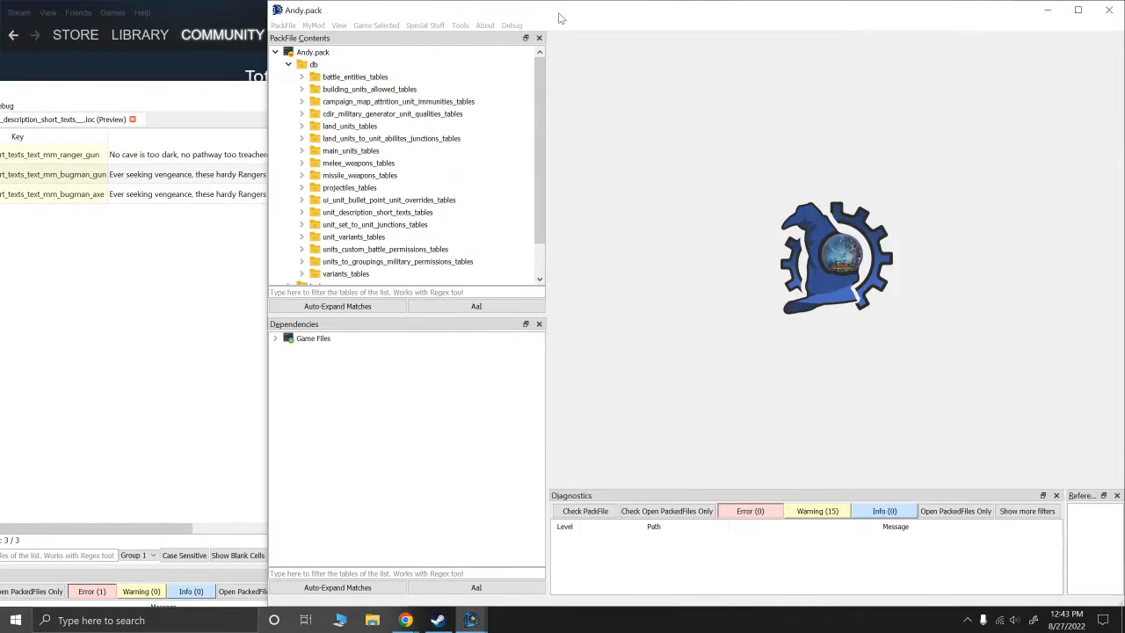
Preview mm_ranger_data__ in battle_entities_tables, examine its two keys and columns, and expand building_units_allowed_tables
left_click(302, 77)
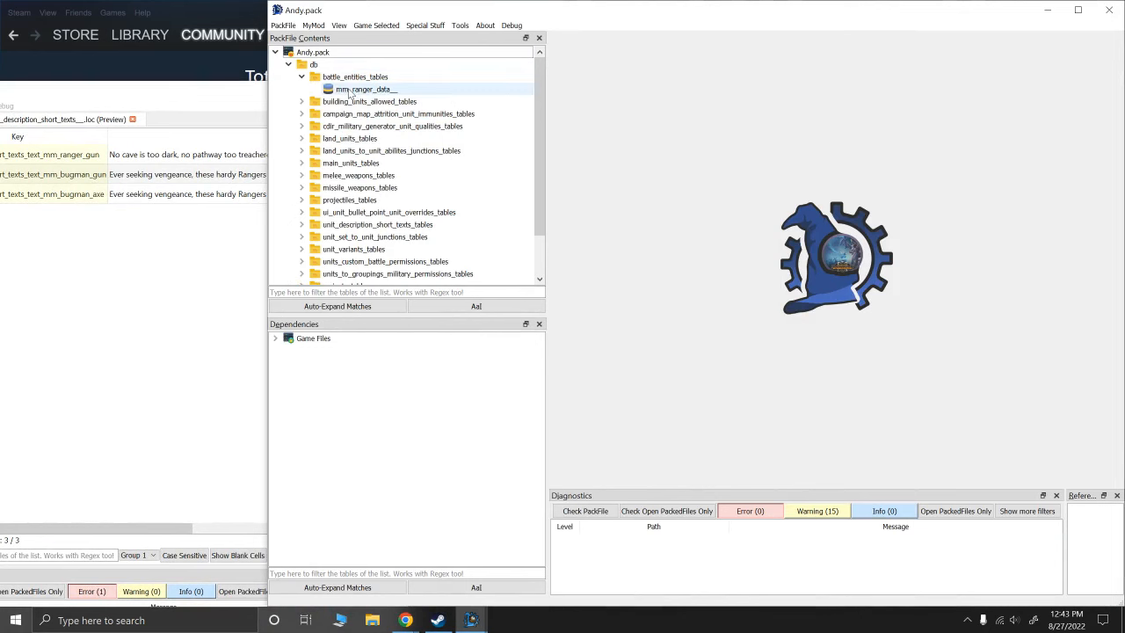
left_click(350, 90)
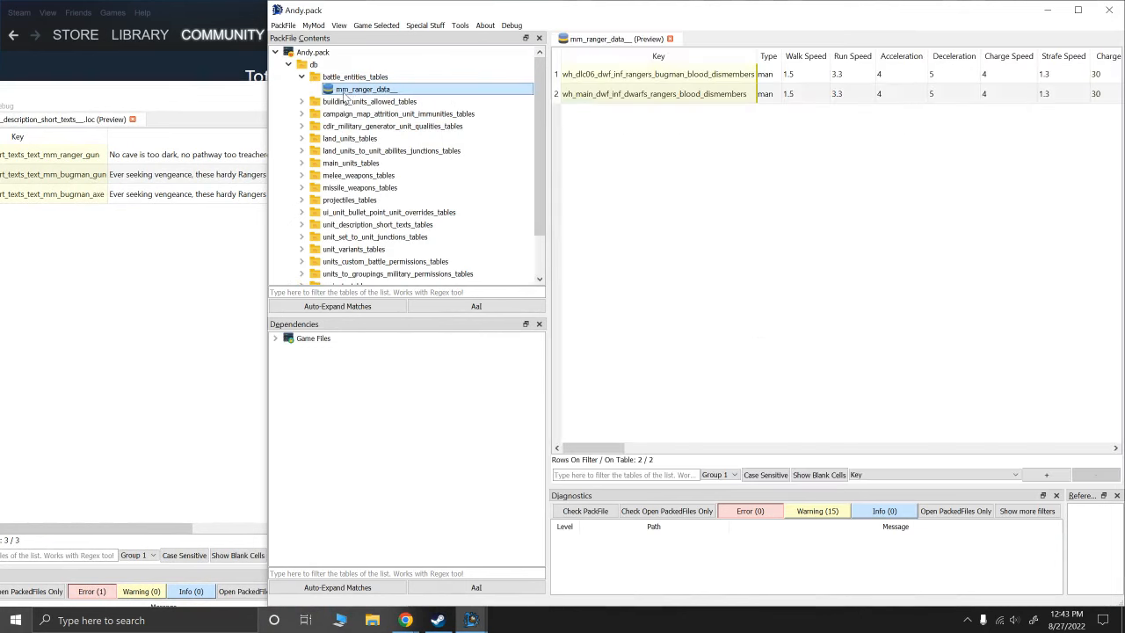
left_click(601, 78)
left_click(601, 93)
left_click(605, 73)
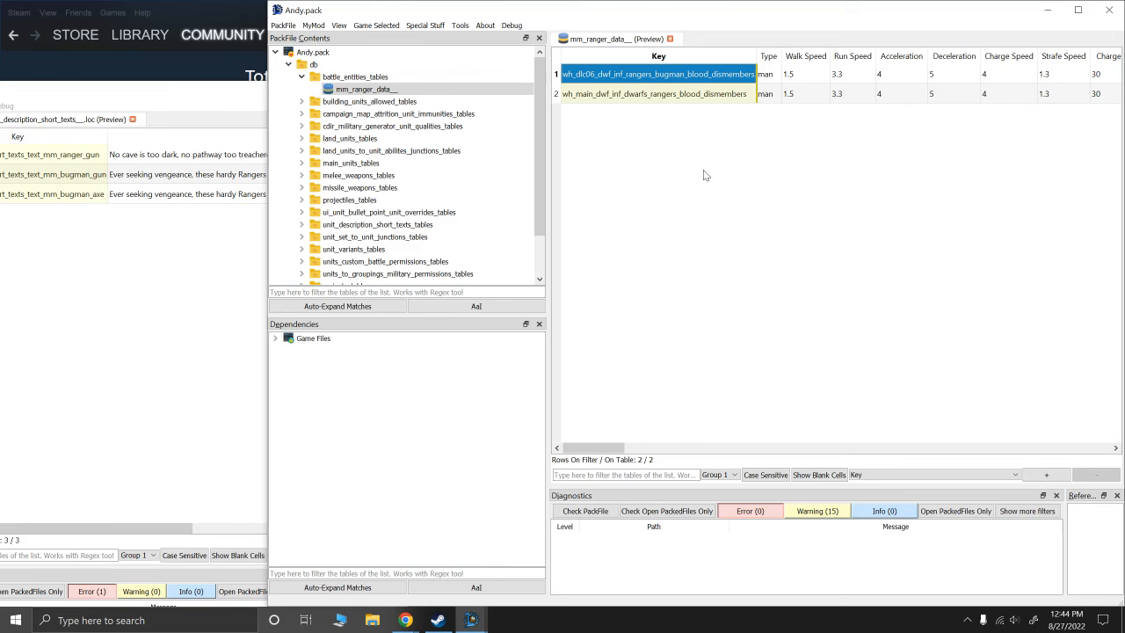
left_click_drag(614, 448, 654, 458)
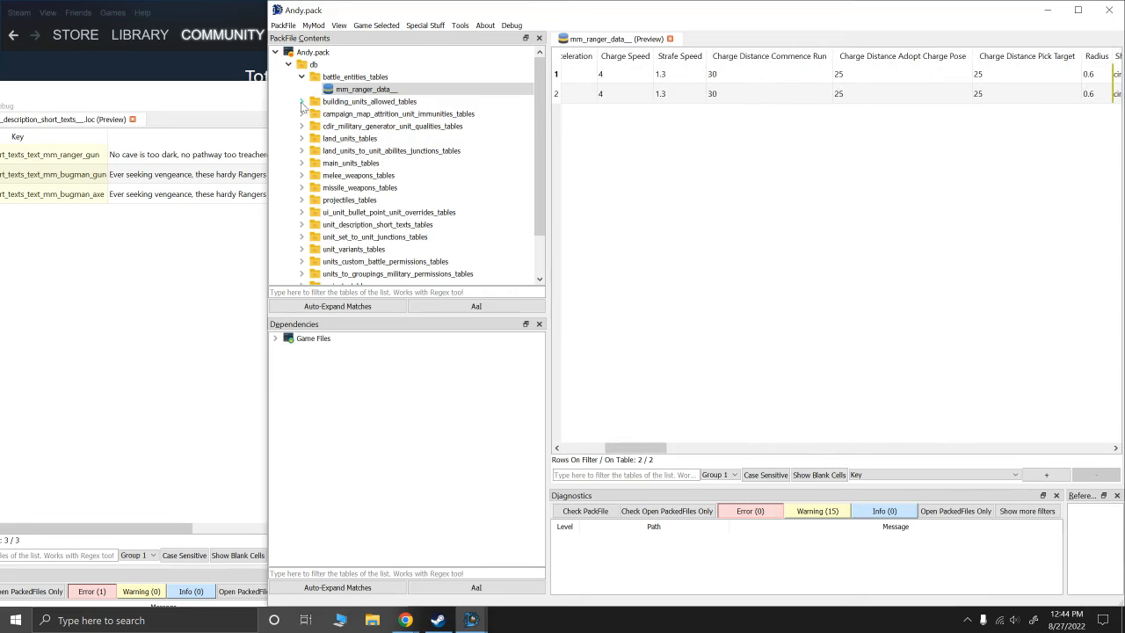
left_click(302, 102)
left_click_drag(659, 449, 604, 449)
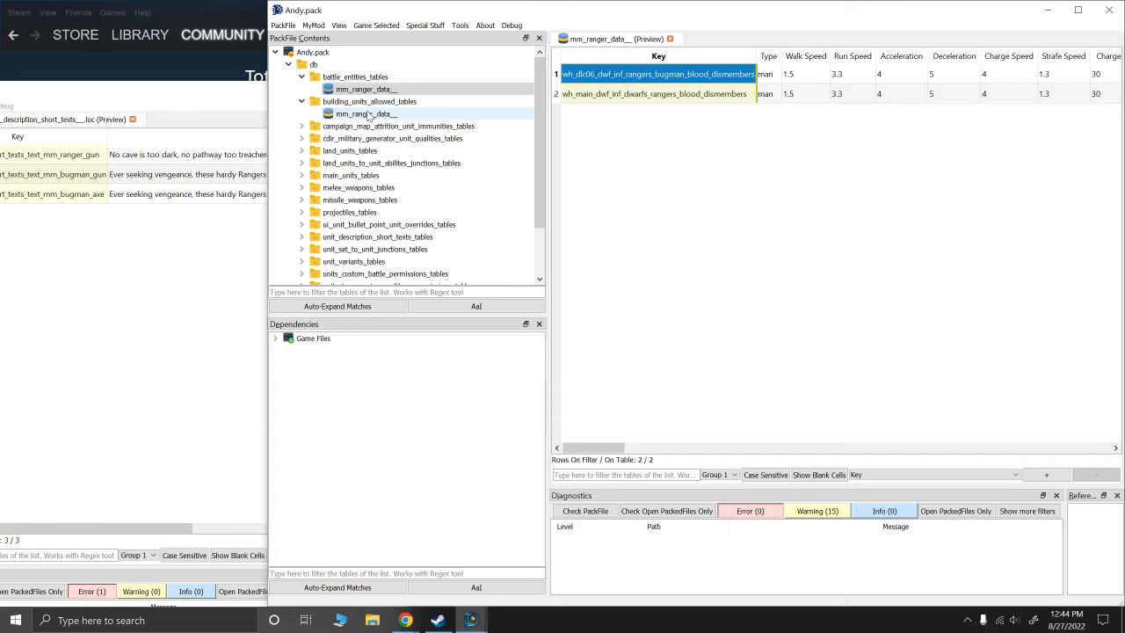
Preview mm_ranger_data__ in building_units_allowed_tables and filter its Unit column by "bugman"
mouse_move(368, 116)
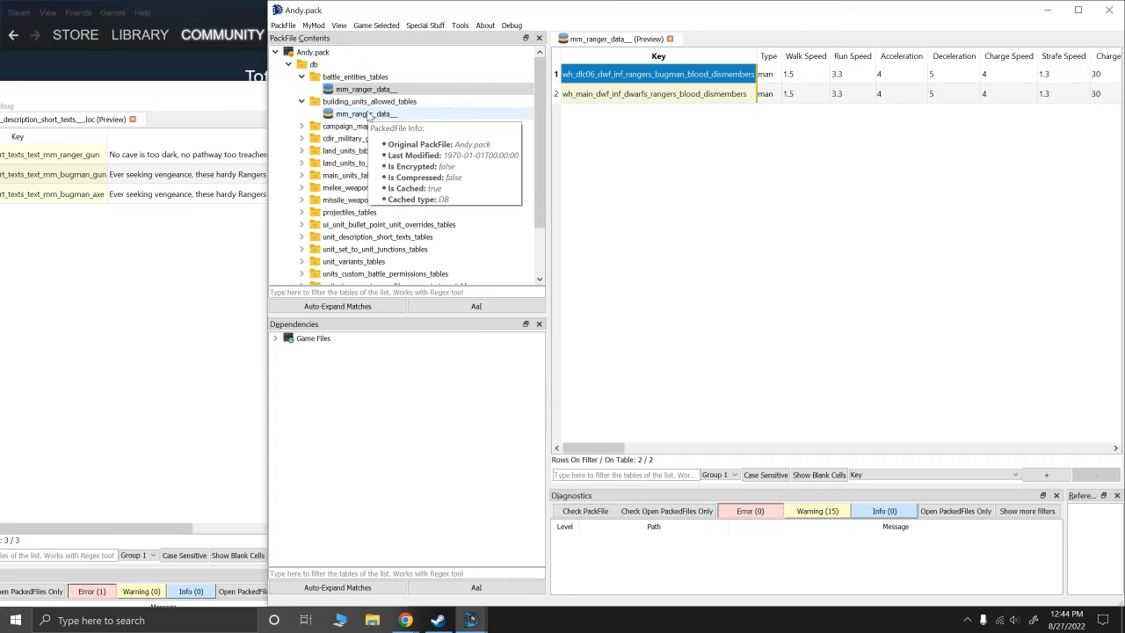
left_click(367, 114)
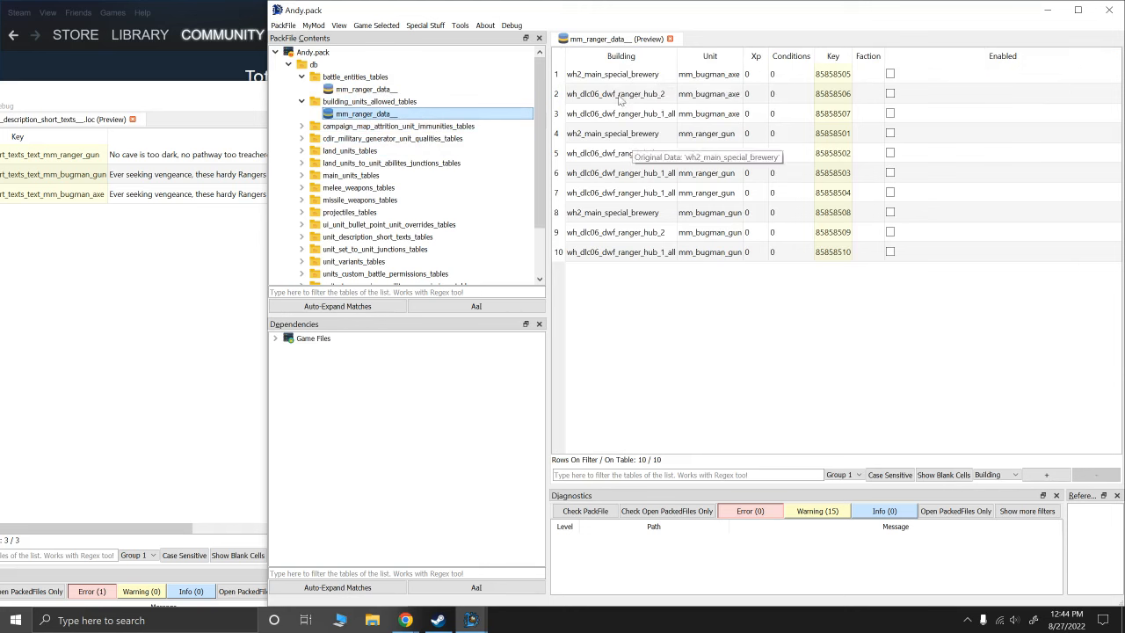
left_click(599, 476)
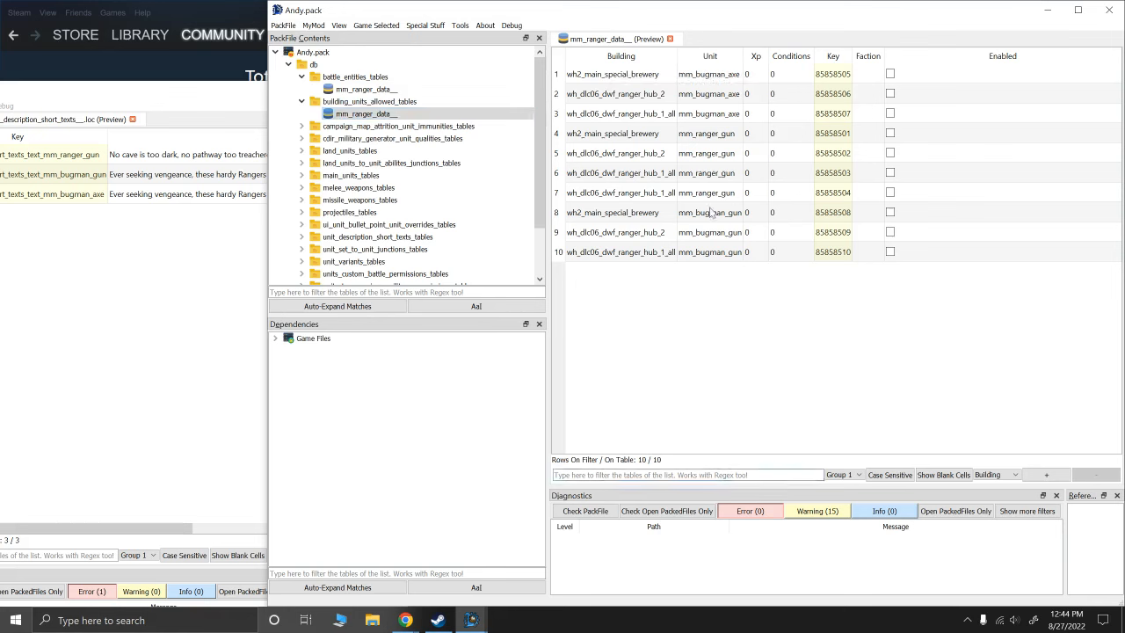
left_click(983, 475)
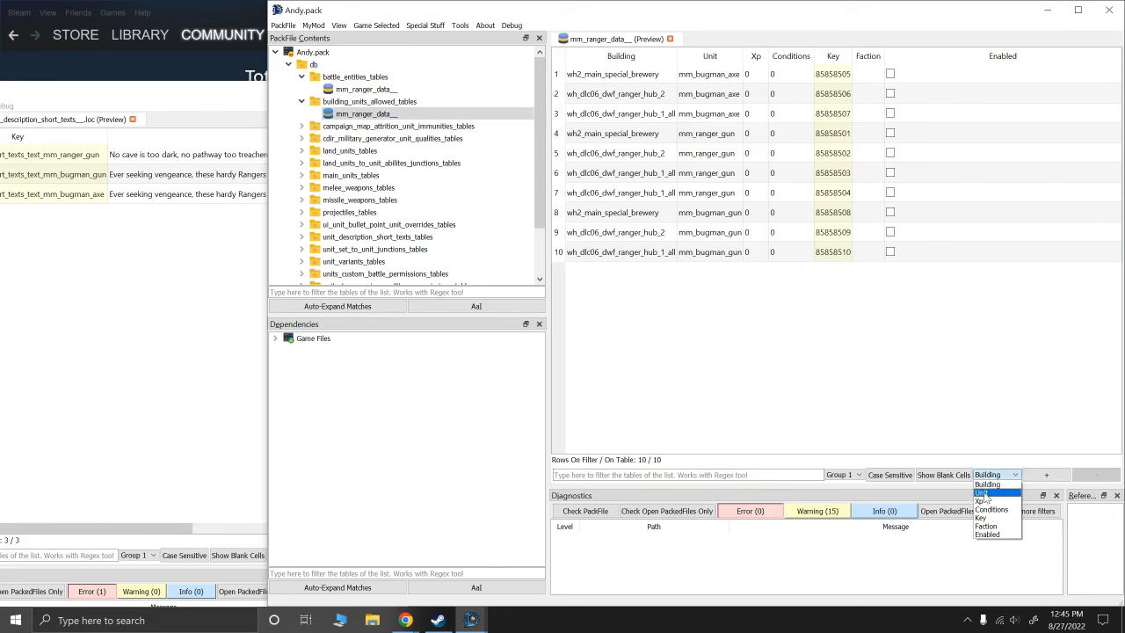
left_click(998, 495)
left_click(714, 478)
type("bugman")
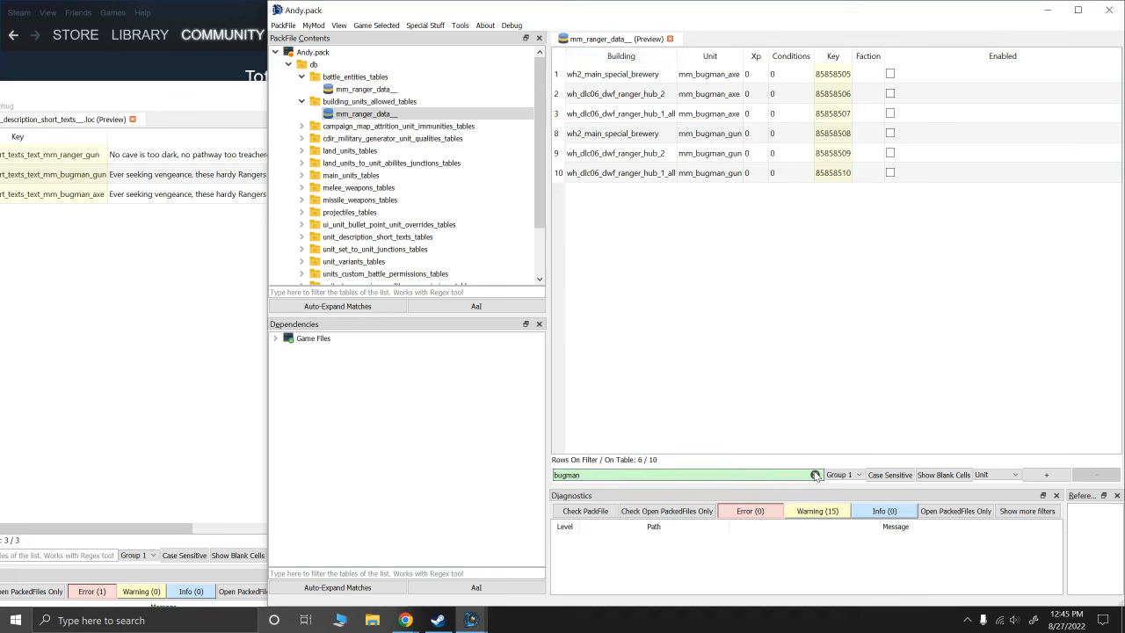
Filter the building_units_allowed rows by the unit text "ranger", then clear the filter
double_click(706, 480)
type("ranger")
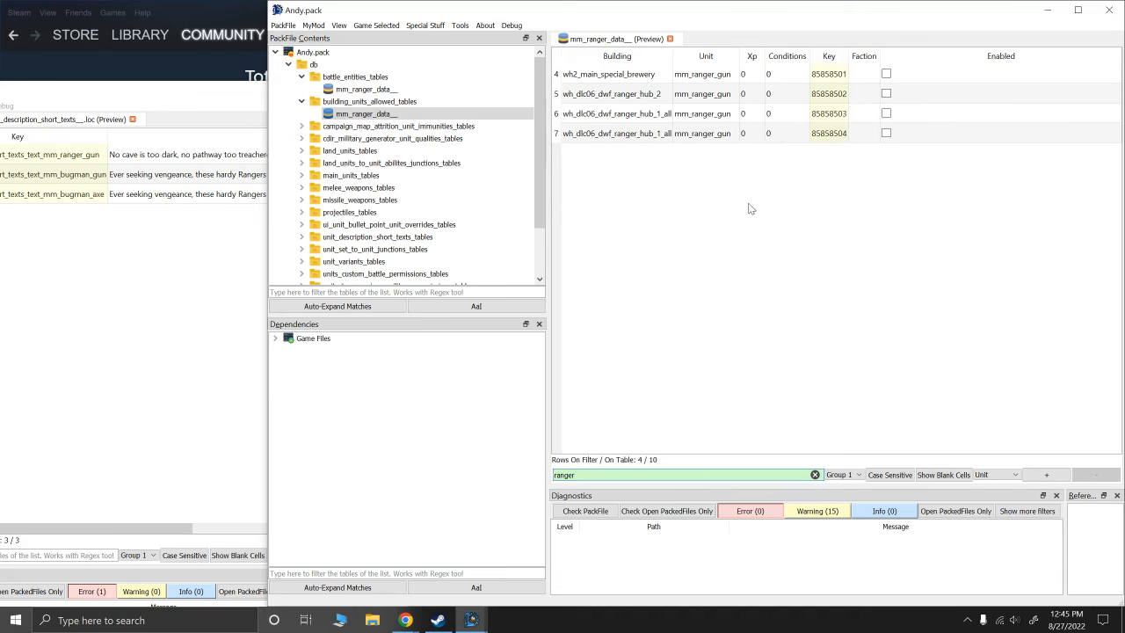
key("ctrl+a")
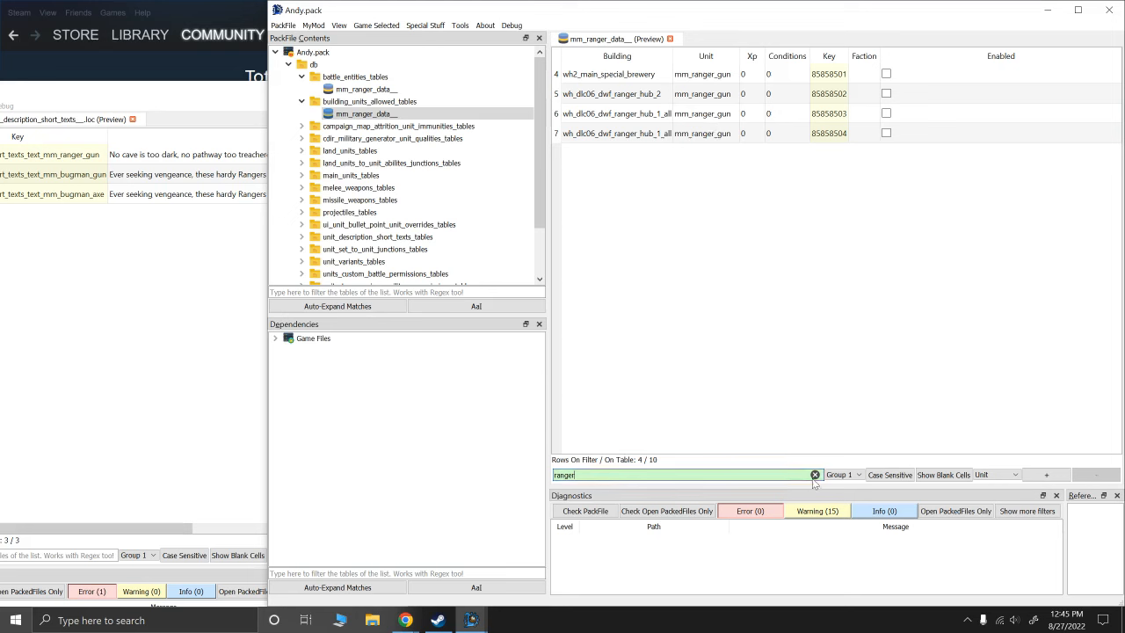
key("BackSpace")
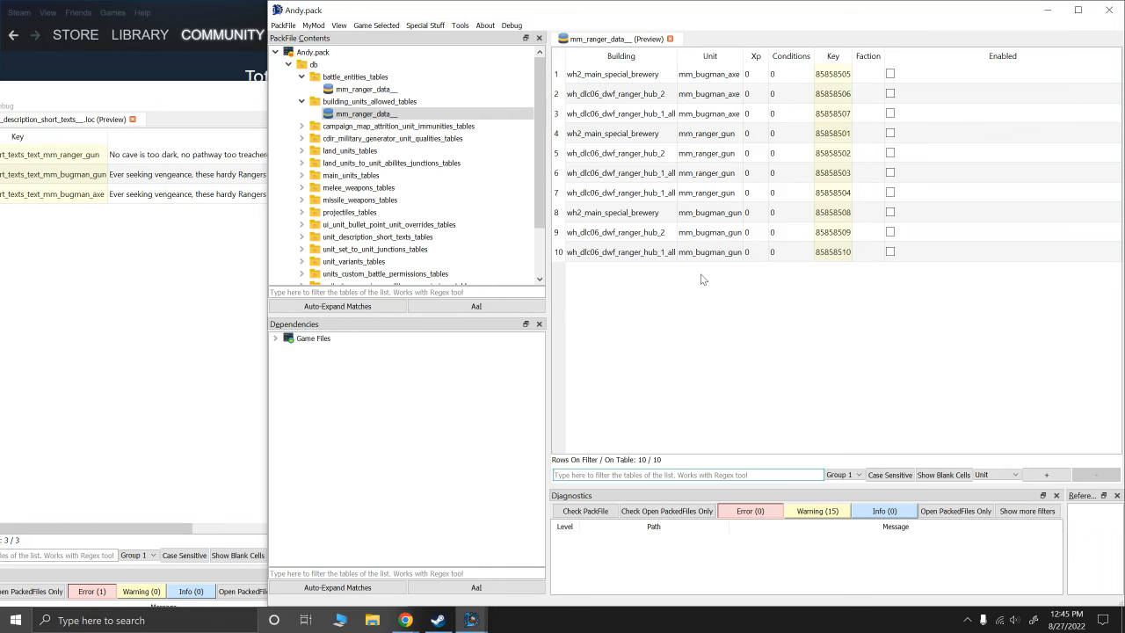
Preview mm_ranger_data__ in main_units_tables and look through its columns as far as Unique Index
left_click(383, 117)
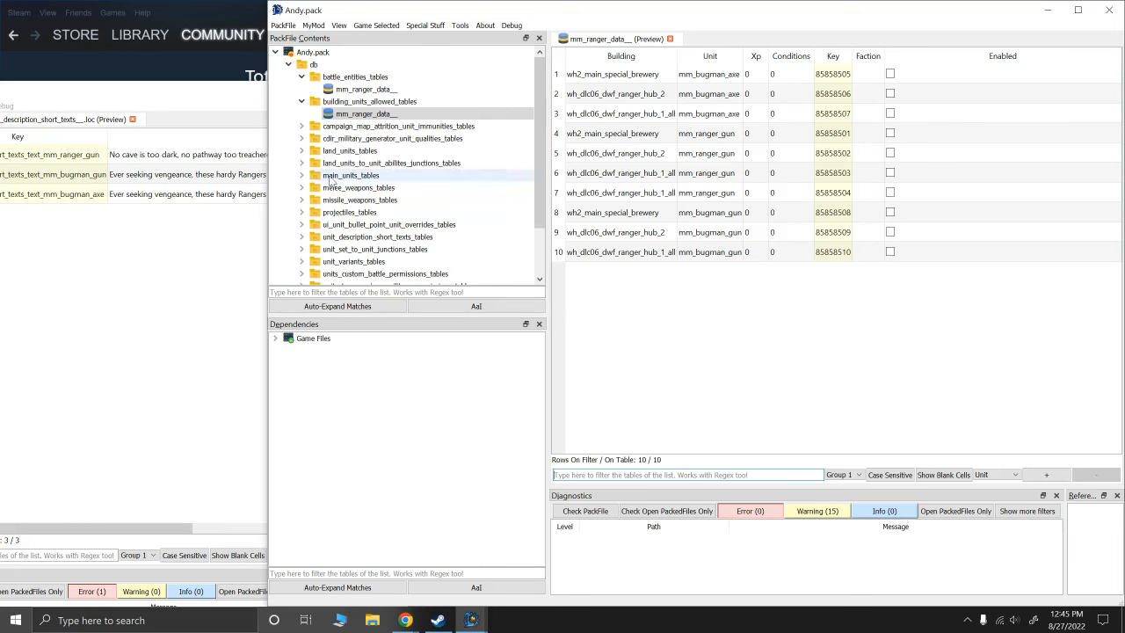
left_click(304, 175)
left_click(341, 190)
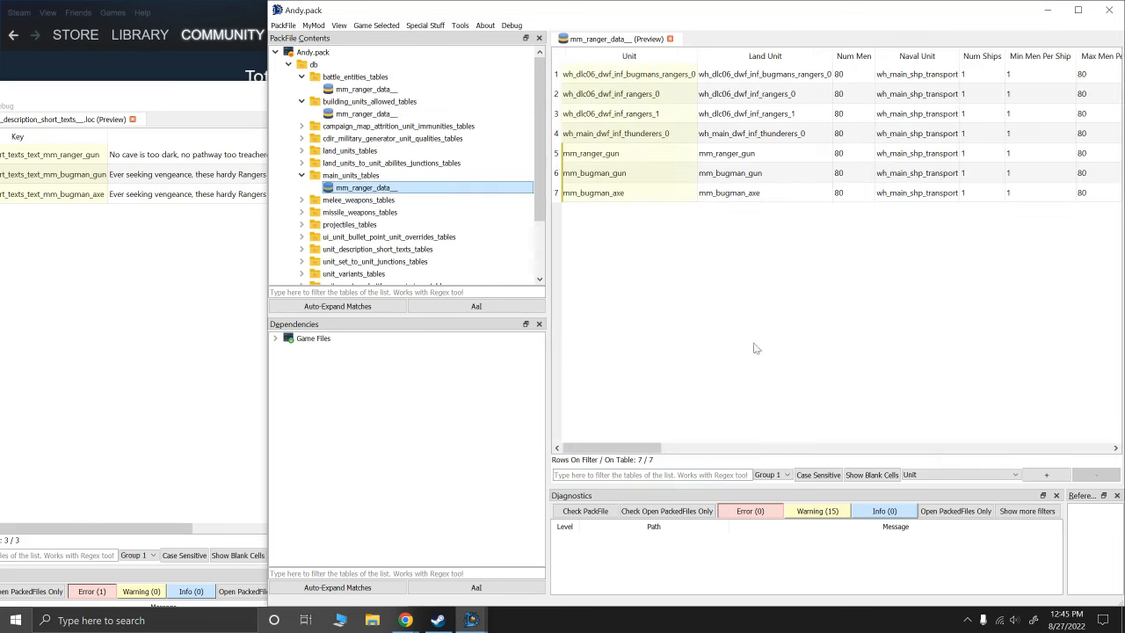
left_click_drag(655, 449, 816, 457)
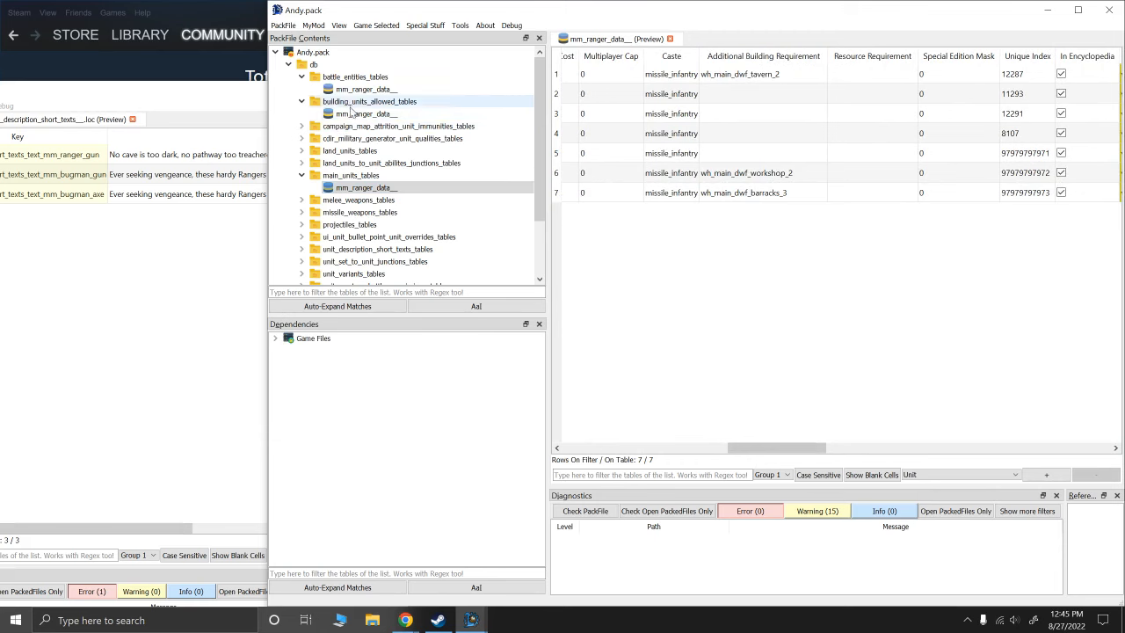
Return to mm_ranger_data__ in building_units_allowed_tables and compare the building, unit and key cells of the wh2_main_special_brewery rows
left_click(352, 114)
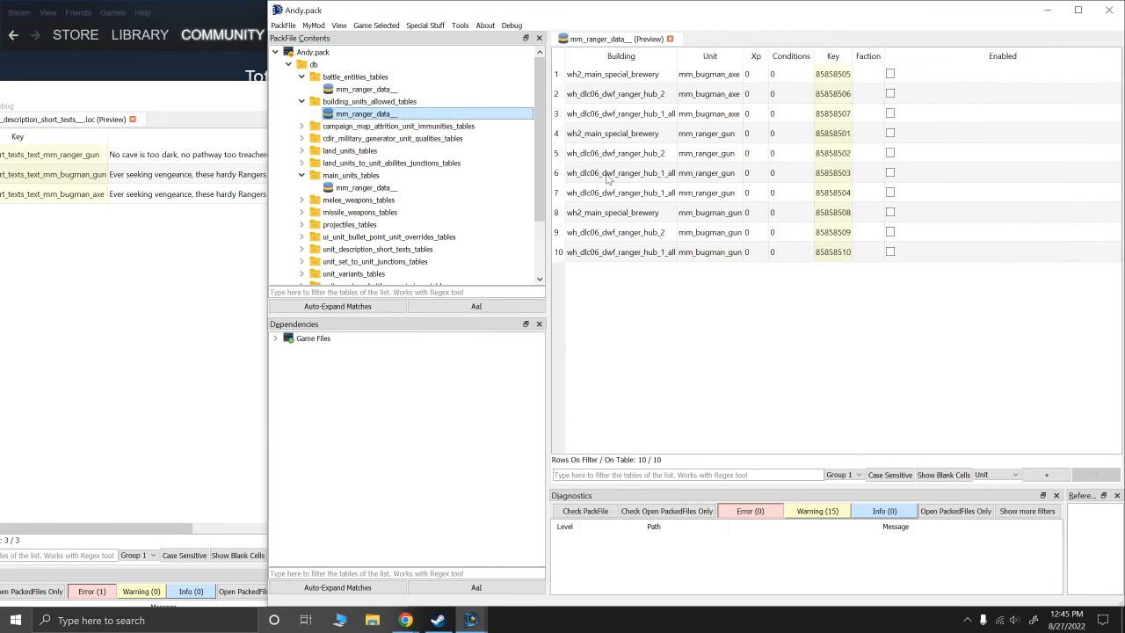
left_click(836, 78)
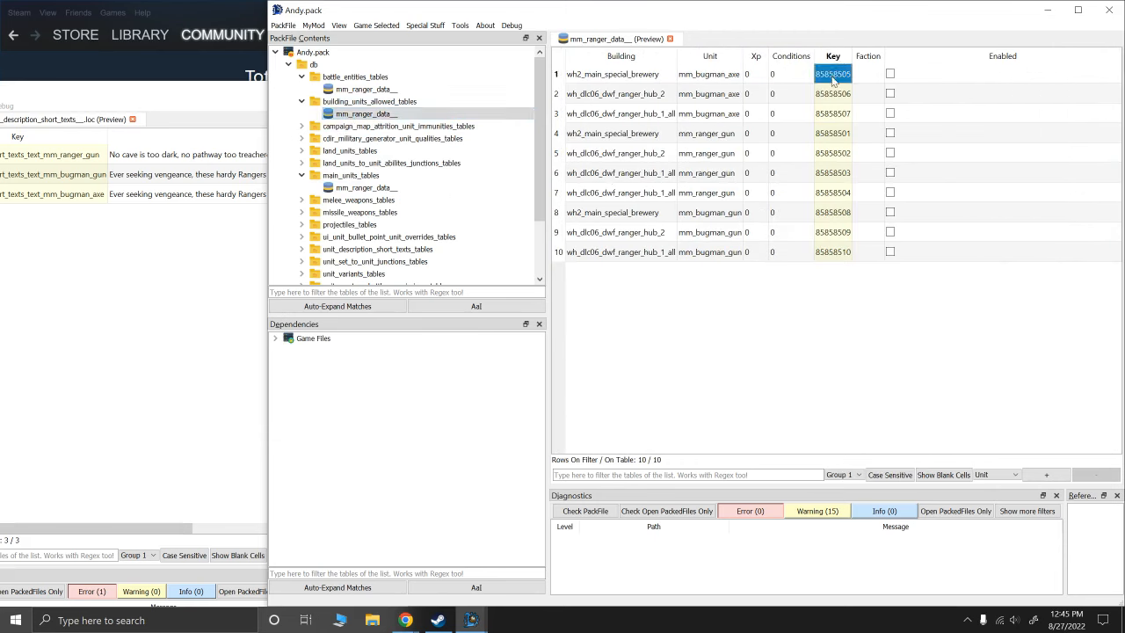
left_click(618, 75)
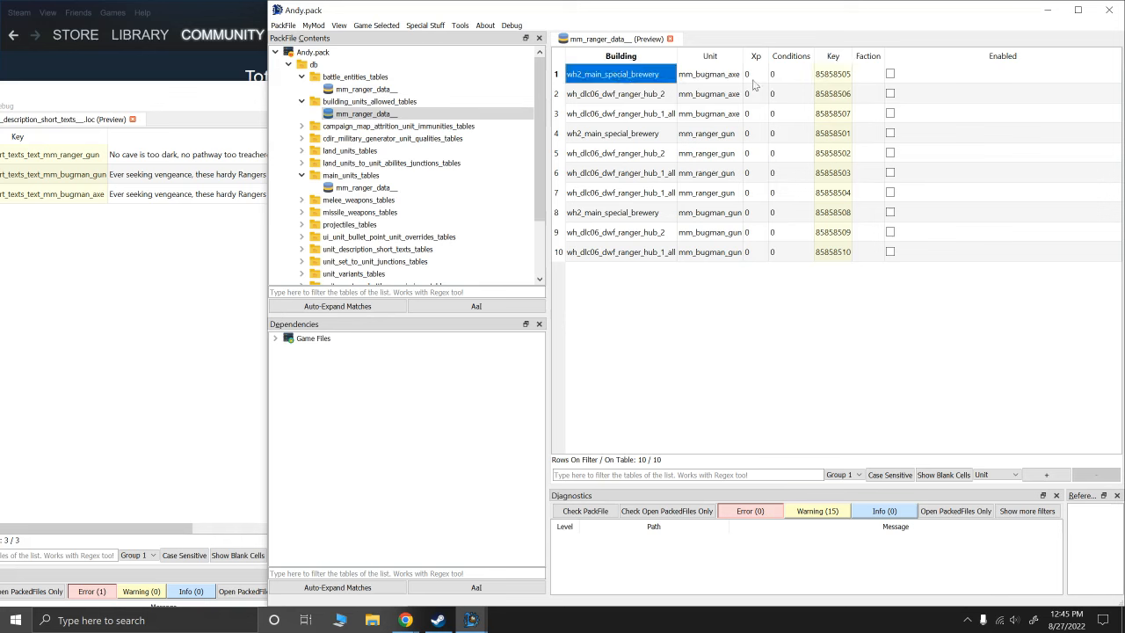
left_click(828, 79)
left_click(718, 74)
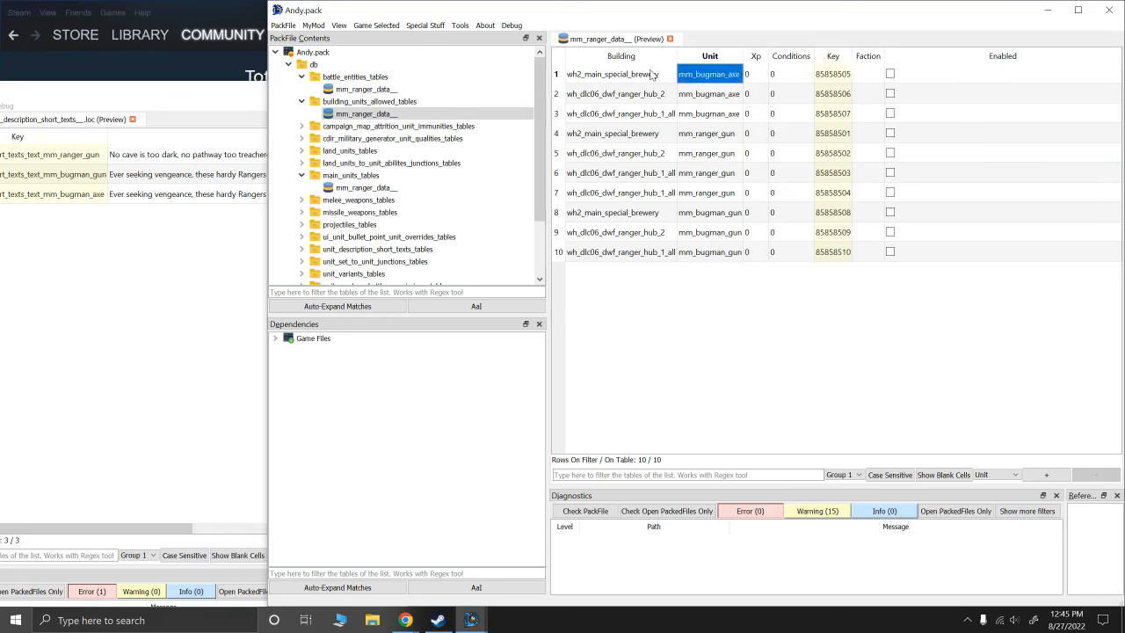
left_click(653, 76)
left_click(727, 74)
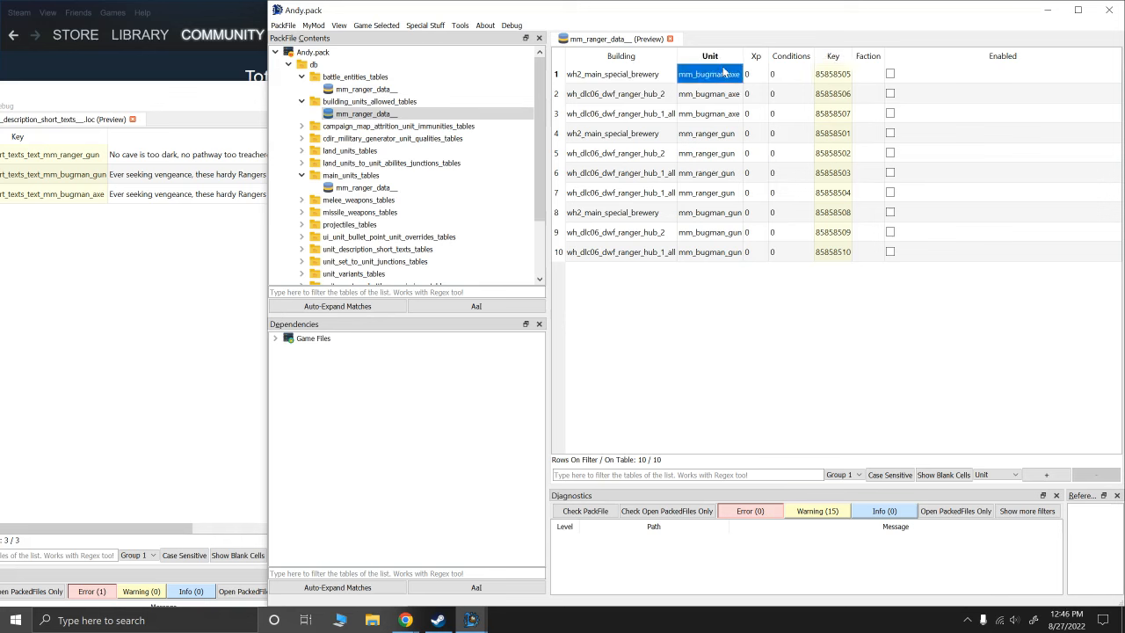
left_click(629, 83)
left_click(642, 134)
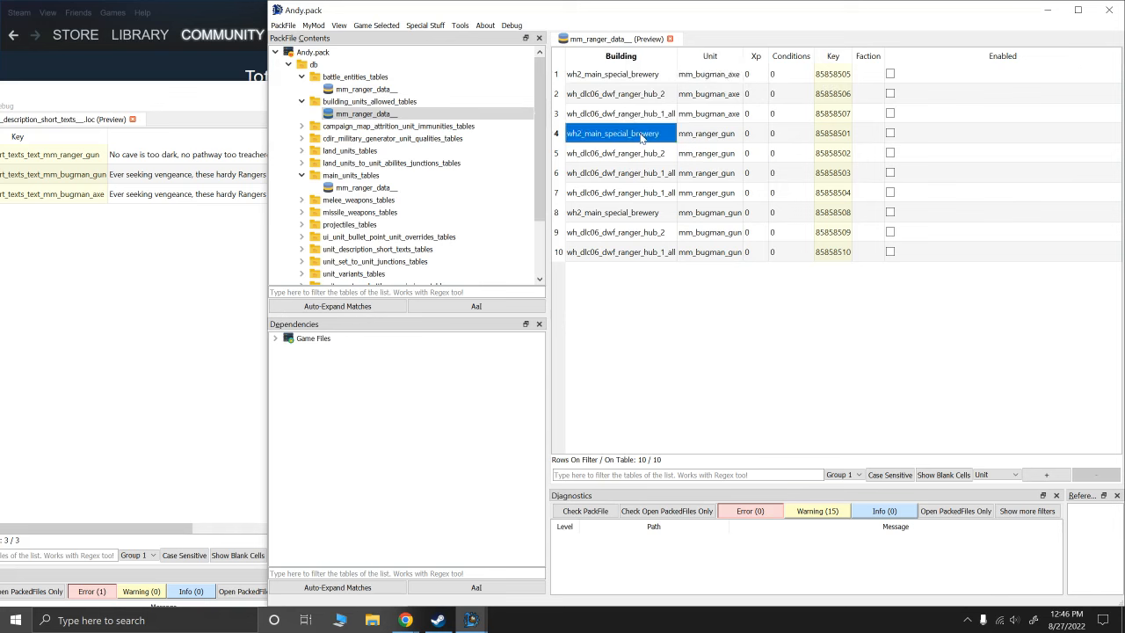
Compare the keys of the mm_ranger_gun and mm_bugman_axe rows for wh2_main_special_brewery in building_units_allowed_tables
left_click(838, 135)
left_click(835, 76)
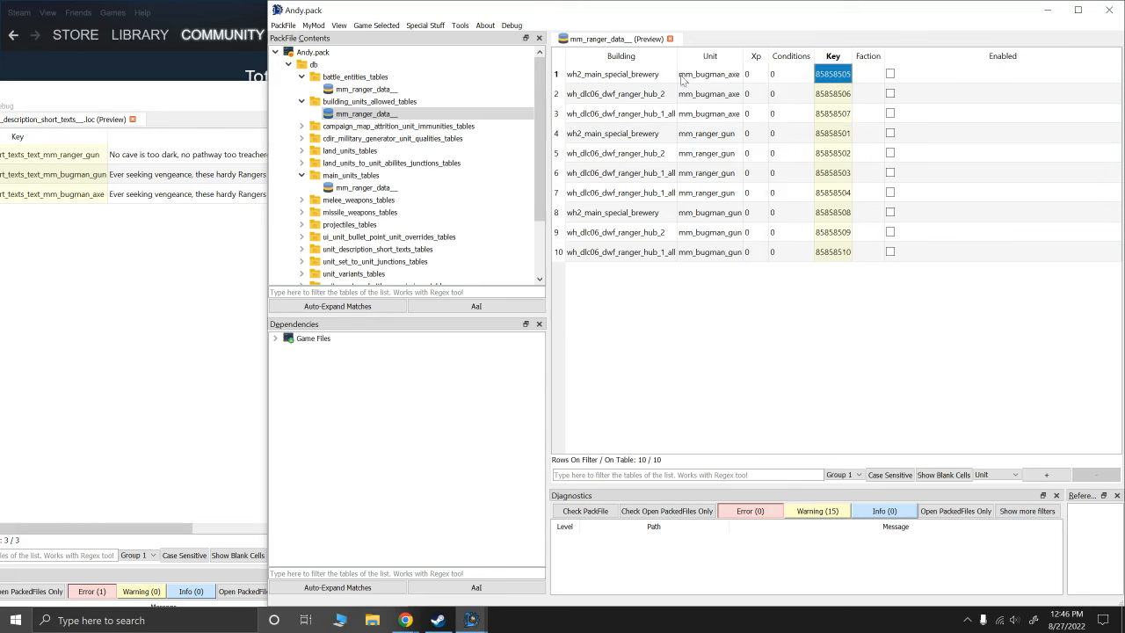
Preview mm_ranger_data__ in campaign_map_attrition_unit_immunities_tables and review the attrition types and the units they are assigned to
left_click(303, 127)
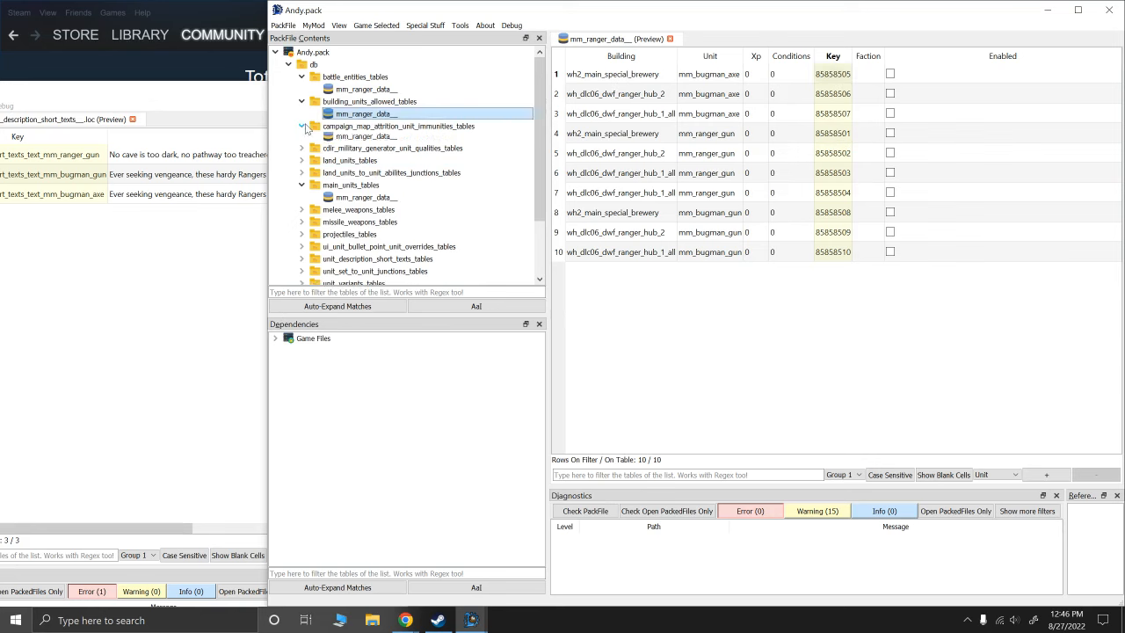
left_click(413, 137)
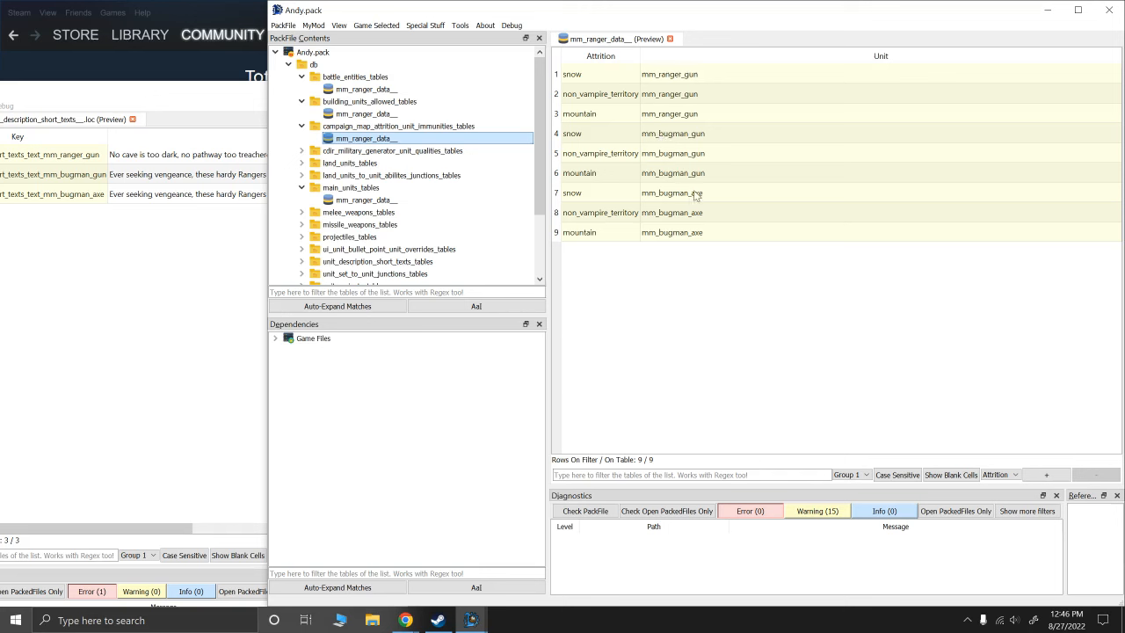
left_click(589, 79)
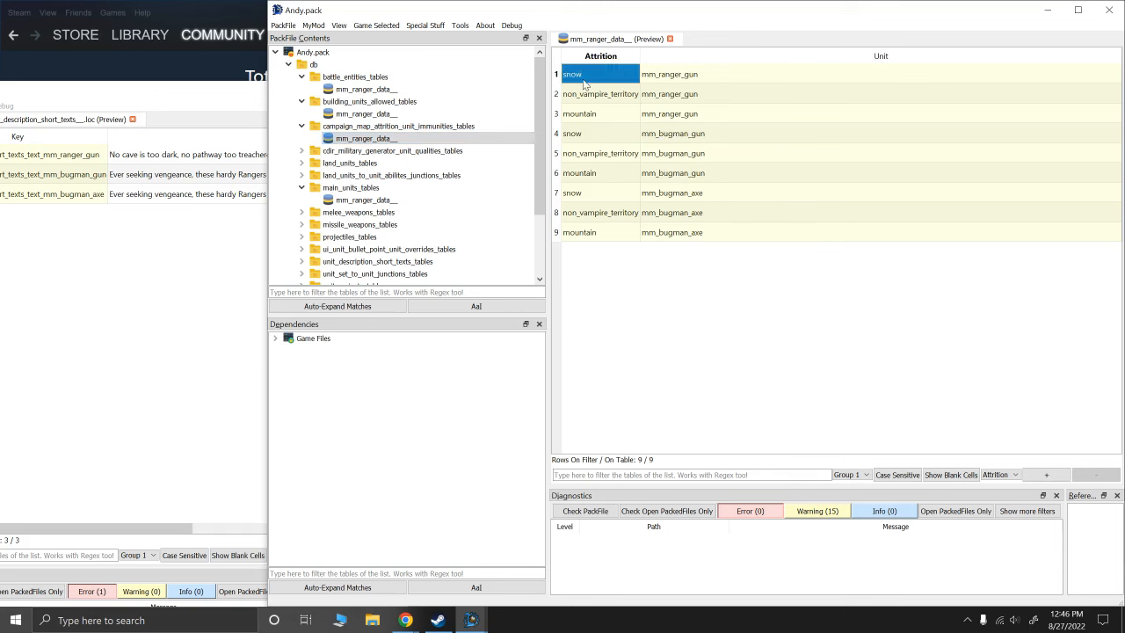
left_click(580, 98)
left_click(587, 116)
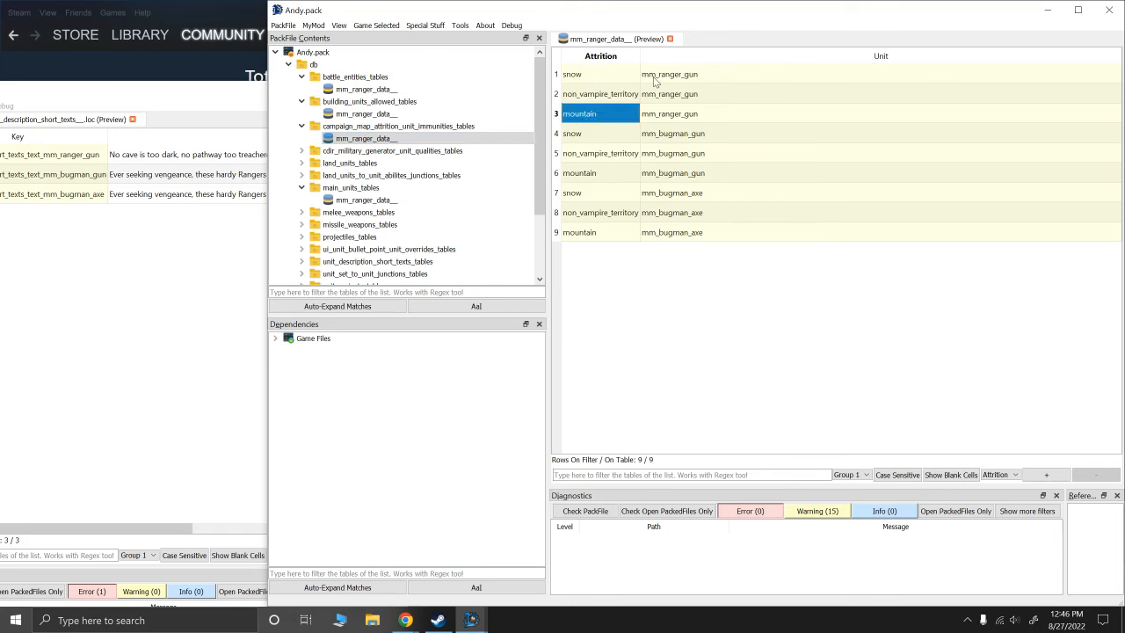
left_click(657, 77)
left_click(666, 117, "shift")
left_click_drag(661, 133, 670, 249)
left_click_drag(661, 78, 670, 118)
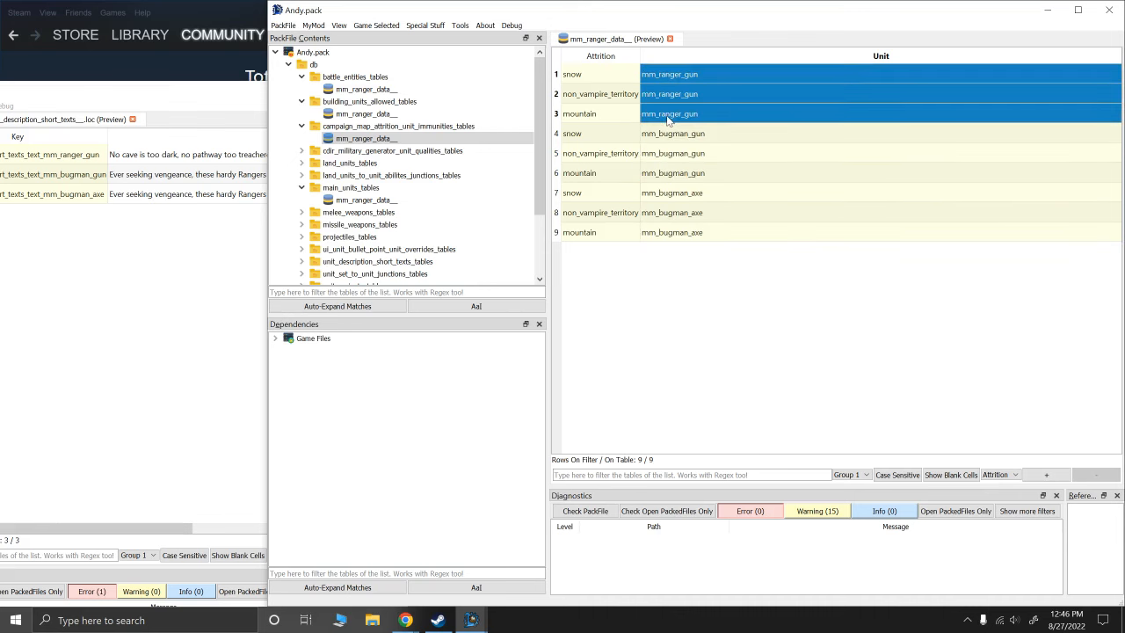
Preview mm_ranger_data__ in cdir_military_generator_unit_qualities_tables, then open the matching table in Masked_Mustachios_Dwarf_Rangers_Expanded.pack for comparison
left_click(301, 151)
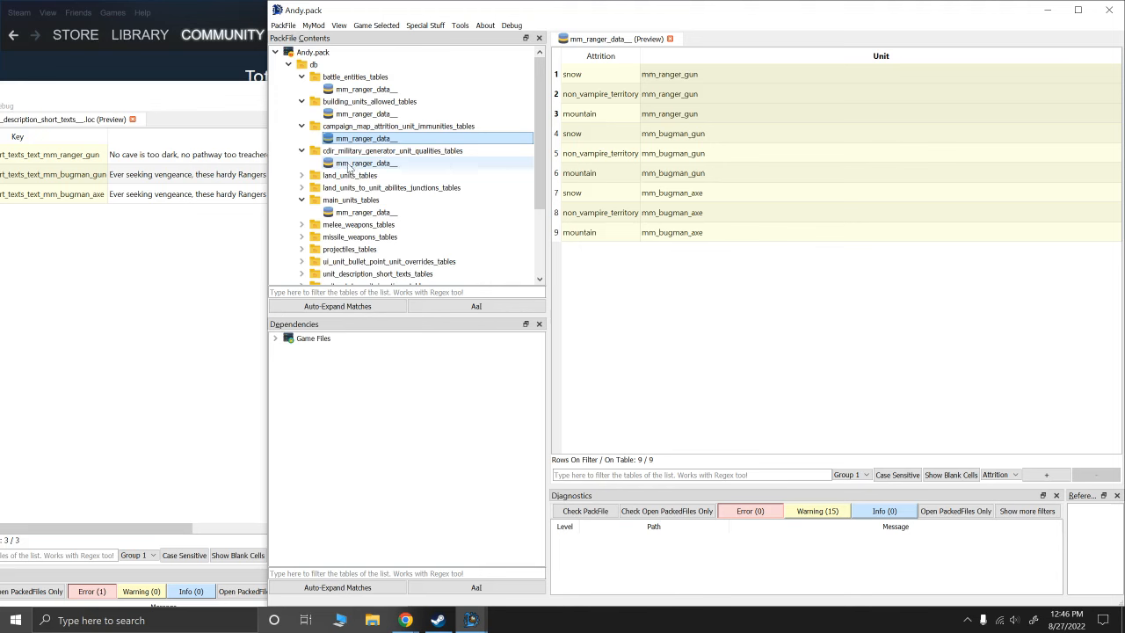
left_click(349, 164)
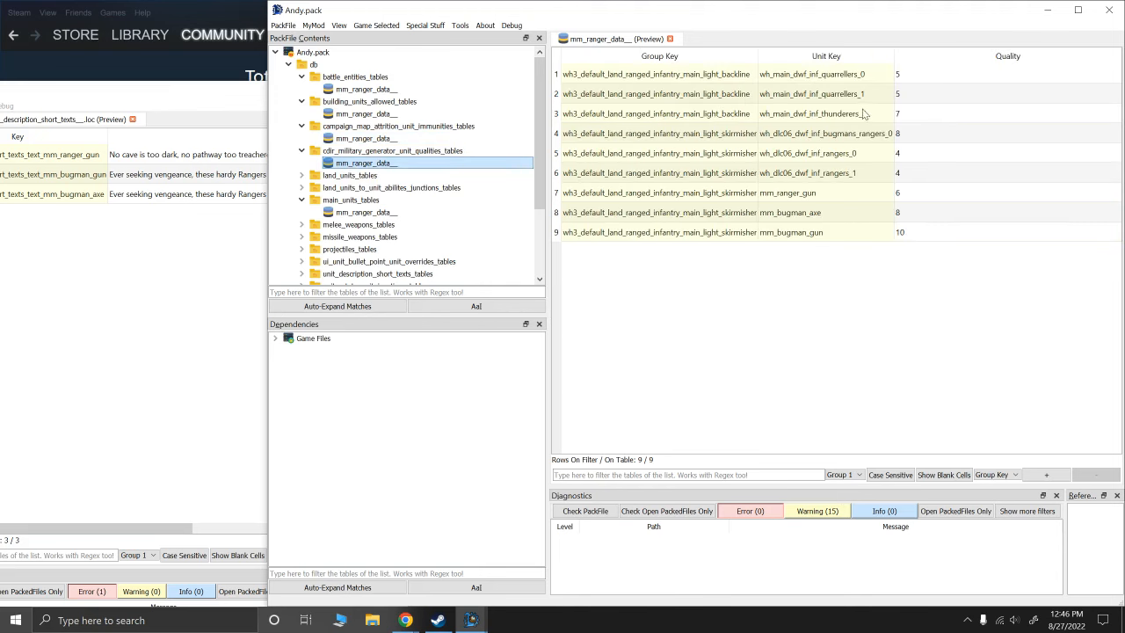
left_click(167, 254)
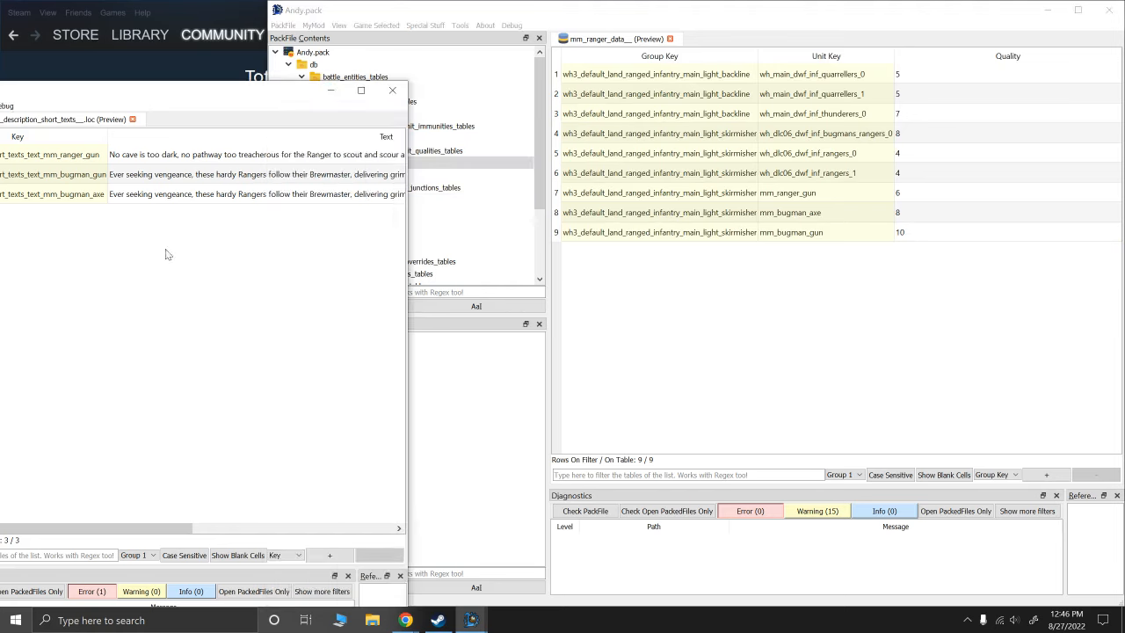
left_click_drag(197, 91, 795, 206)
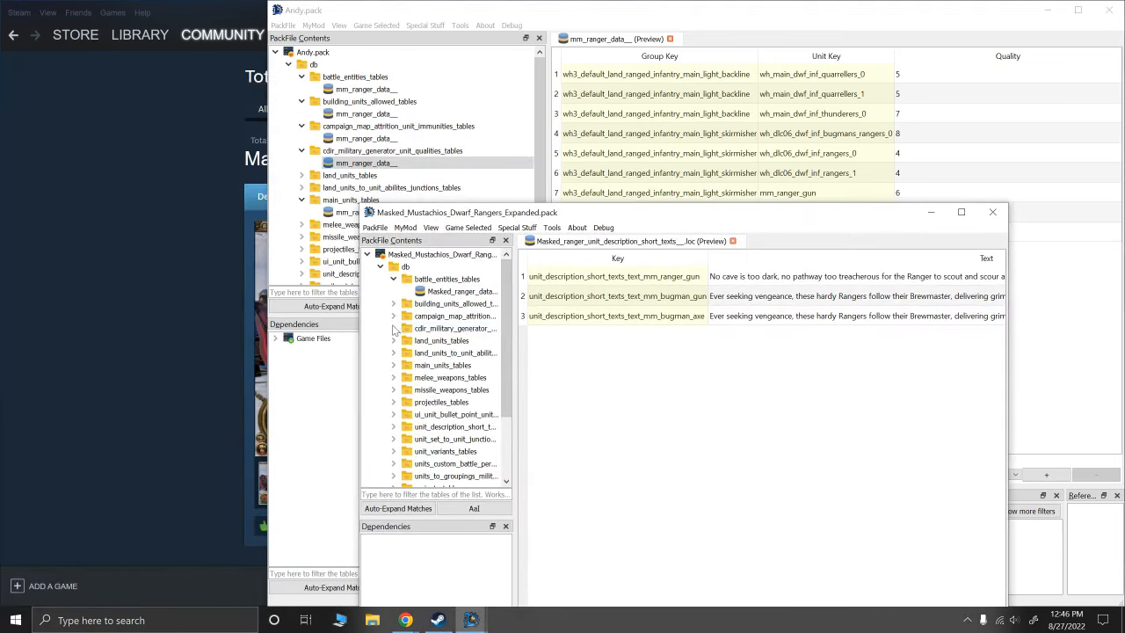
left_click(393, 329)
left_click(458, 341)
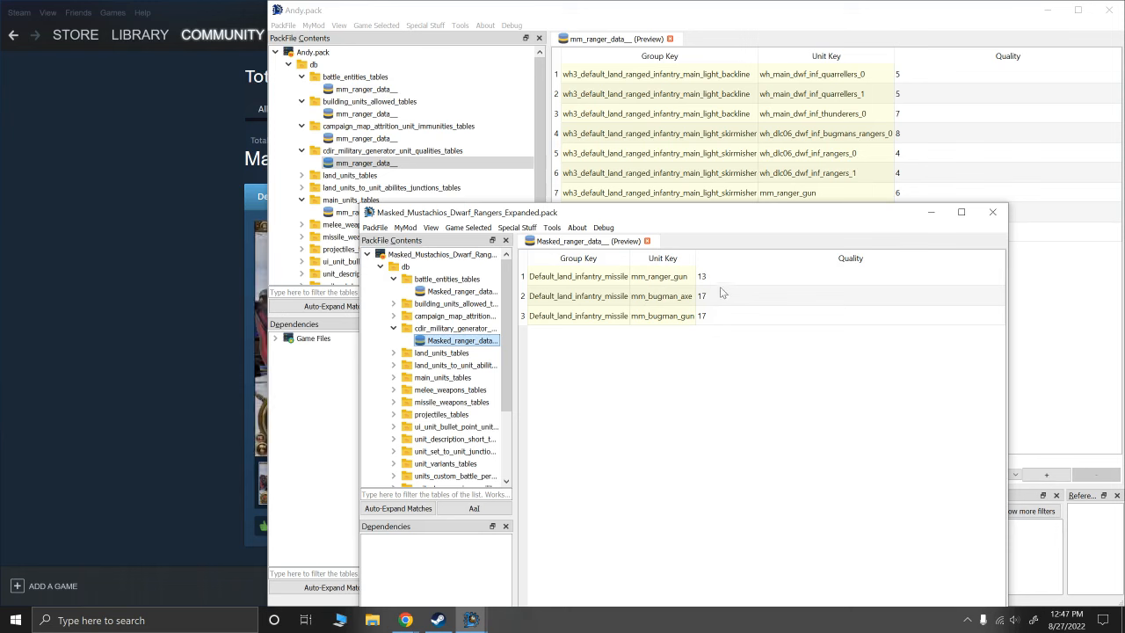
Return to Andy.pack and compare the quality values of the vanilla dwarf units with the three mm_ unit rows
left_click(929, 154)
left_click(827, 138)
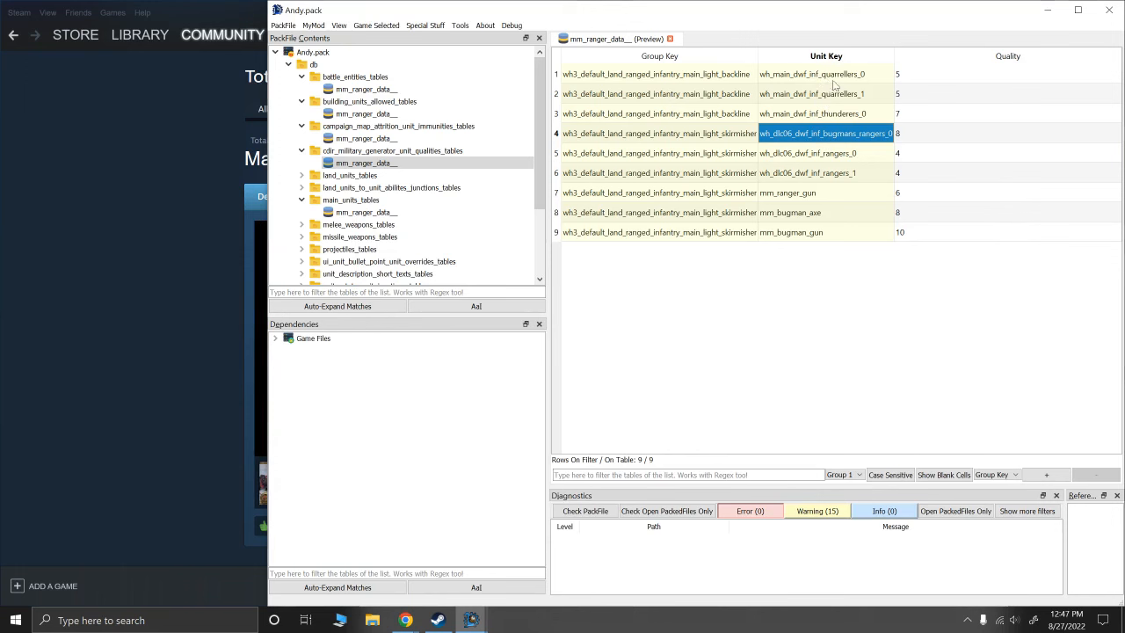
left_click_drag(906, 76, 907, 130)
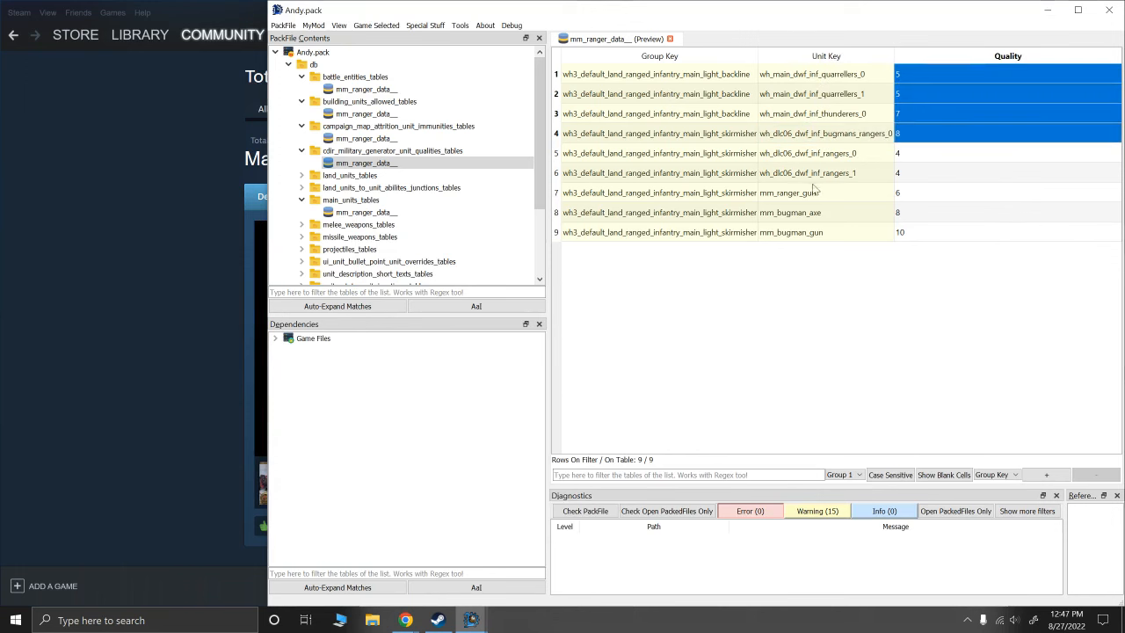
left_click_drag(812, 192, 807, 234)
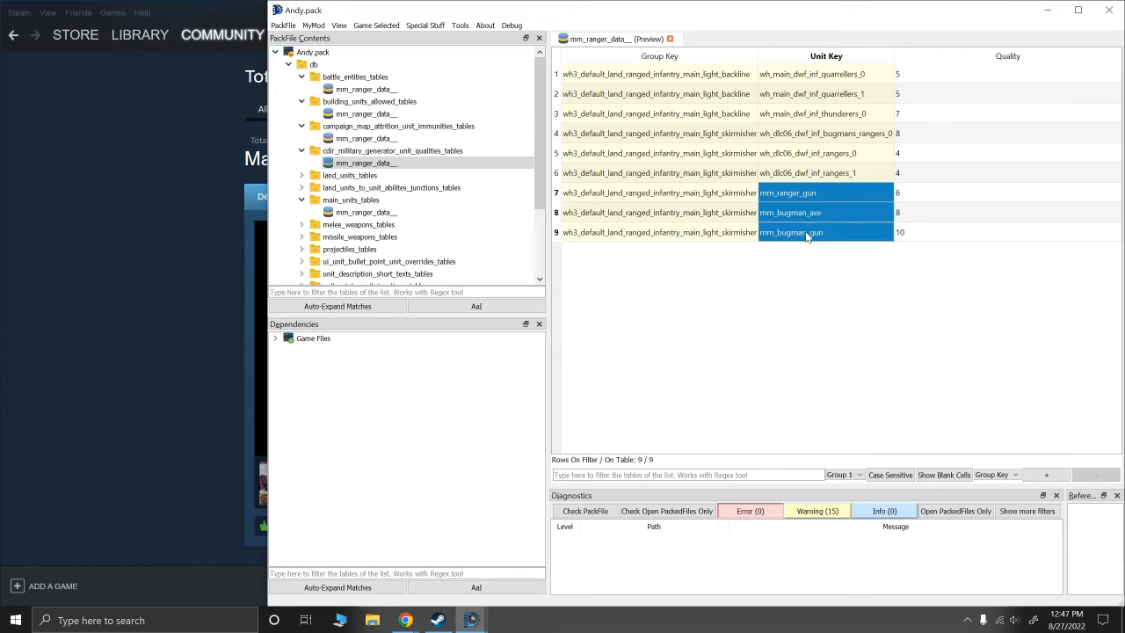
Check the quality entries for mm_ranger_gun and mm_bugman_axe in the cdir_military_generator_unit_qualities table
left_click(803, 195)
left_click(805, 215)
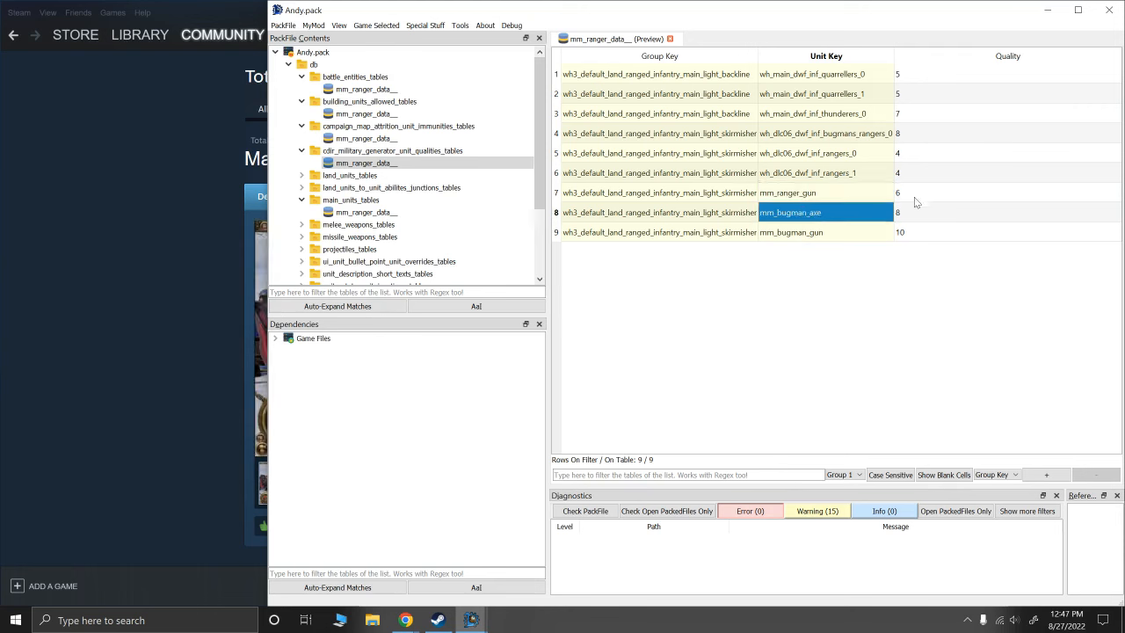
left_click(470, 623)
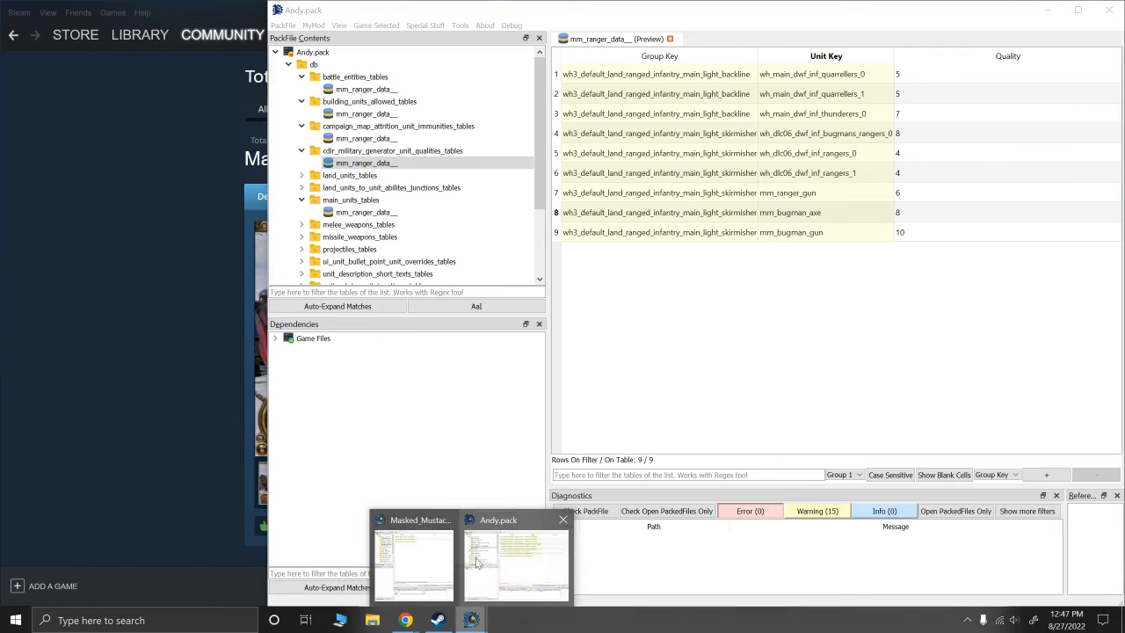
left_click(643, 366)
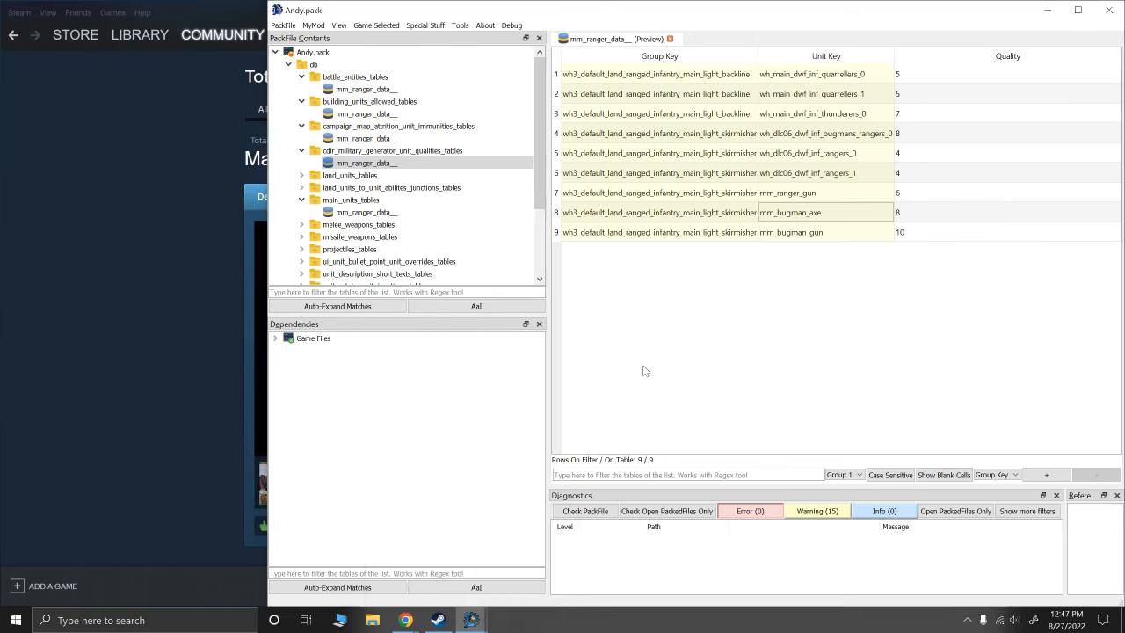
Open the mm_ranger_data__ table under land_units_tables and look over its first columns
left_click(303, 176)
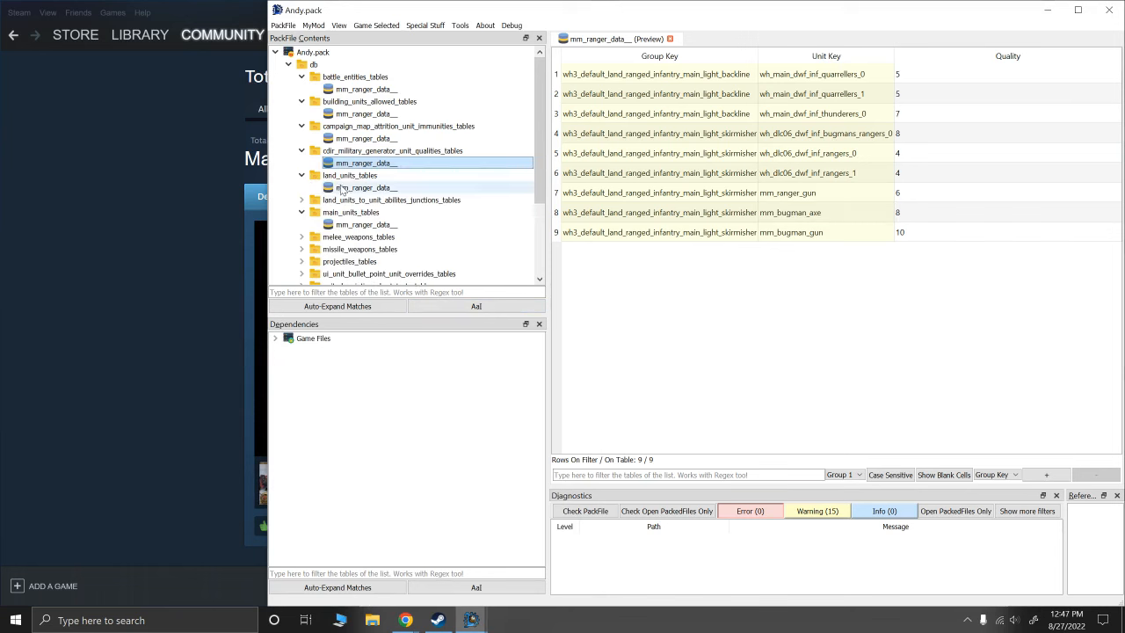
left_click(348, 189)
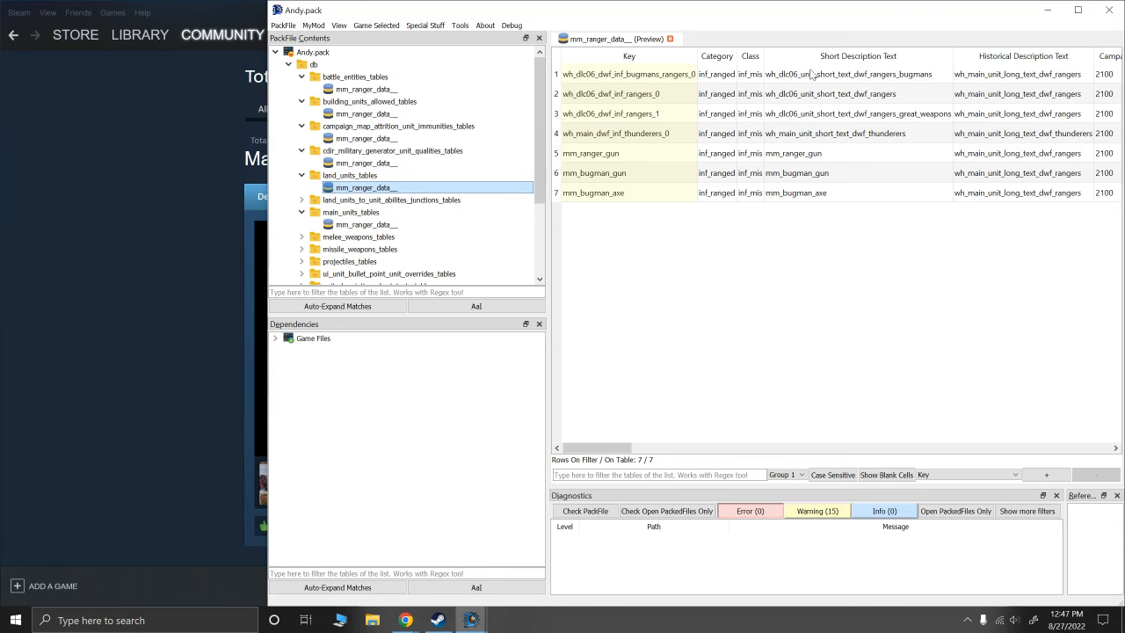
left_click_drag(620, 449, 708, 281)
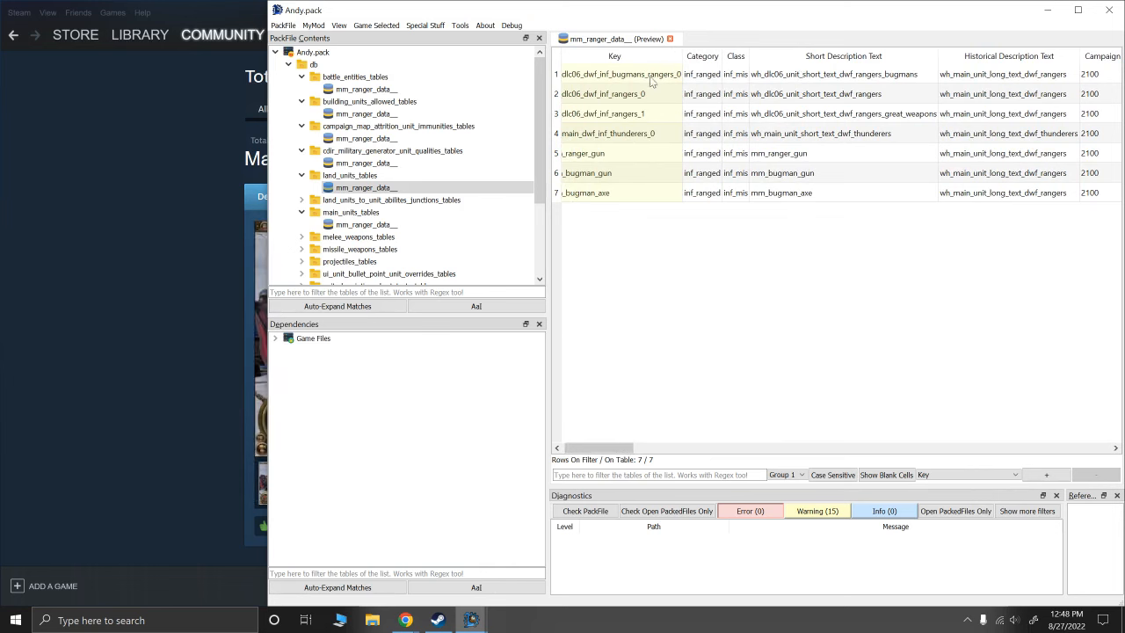
Go through the three custom unit keys in the land units table and select their full rows, mm_ranger_gun to mm_bugman_axe
left_click(594, 154)
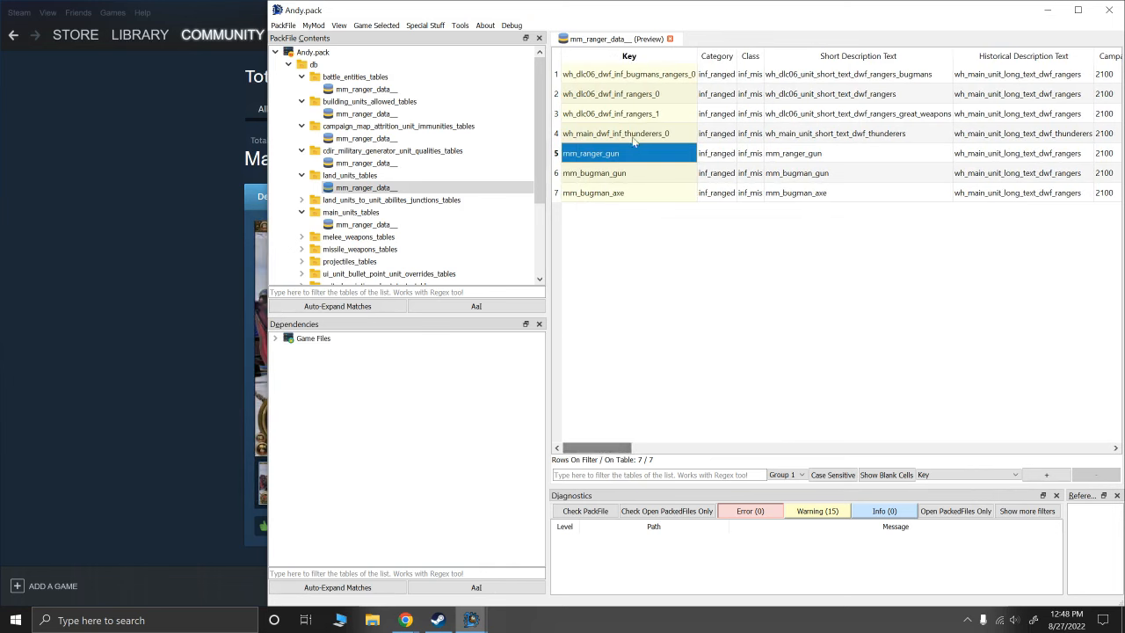
left_click(617, 174)
left_click(610, 207)
left_click(610, 194)
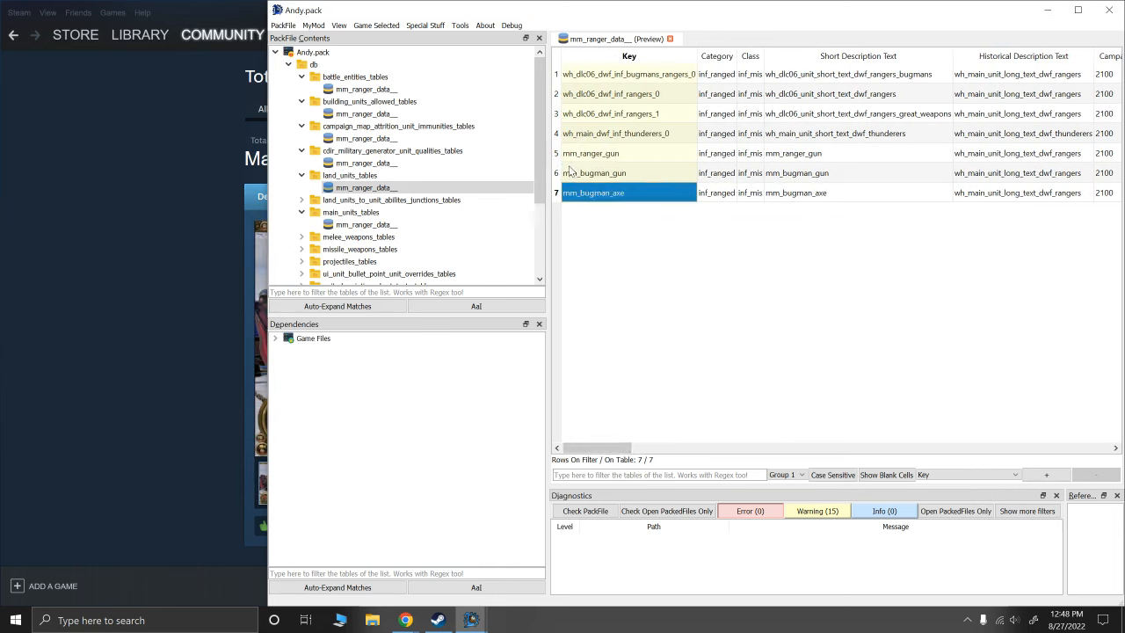
left_click(556, 153)
left_click(555, 192, "shift")
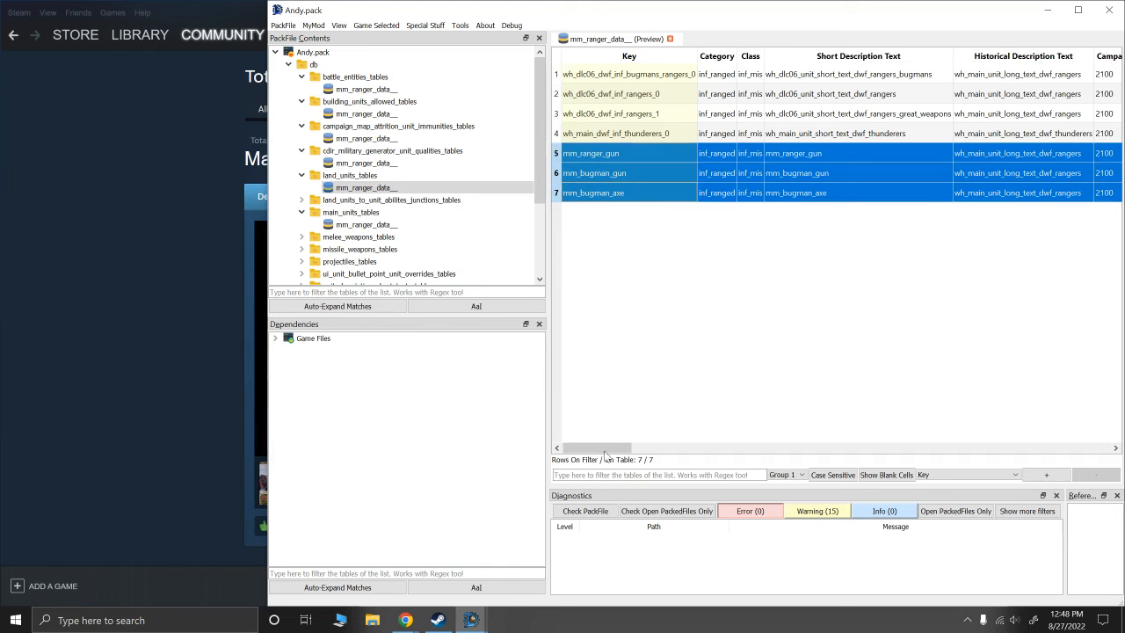
left_click_drag(602, 454, 621, 454)
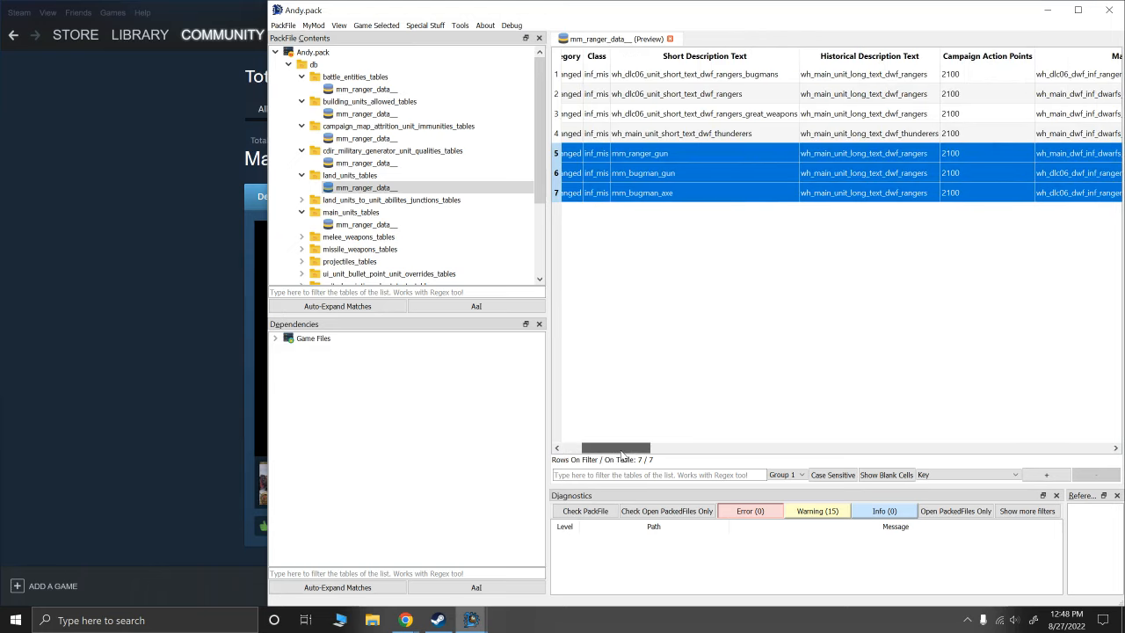
In the Masked_Mustachios_Dwarf_Rangers_Expanded pack, collapse the unit qualities folder and open the Masked_ranger_data__ table under land_units_tables
left_click(471, 620)
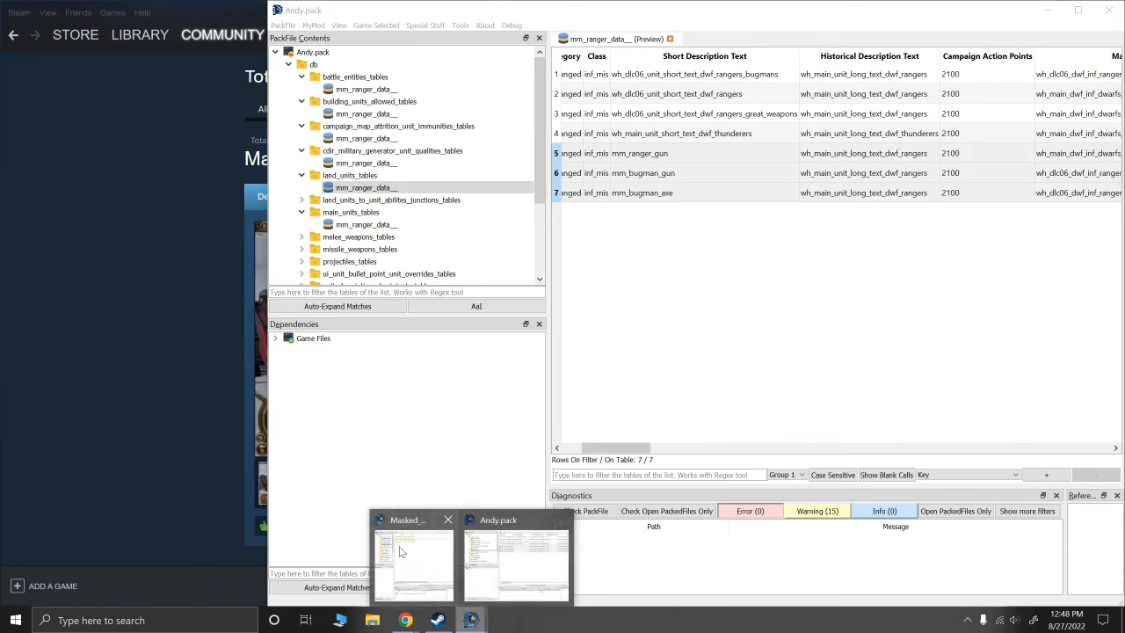
left_click(400, 551)
left_click(394, 329)
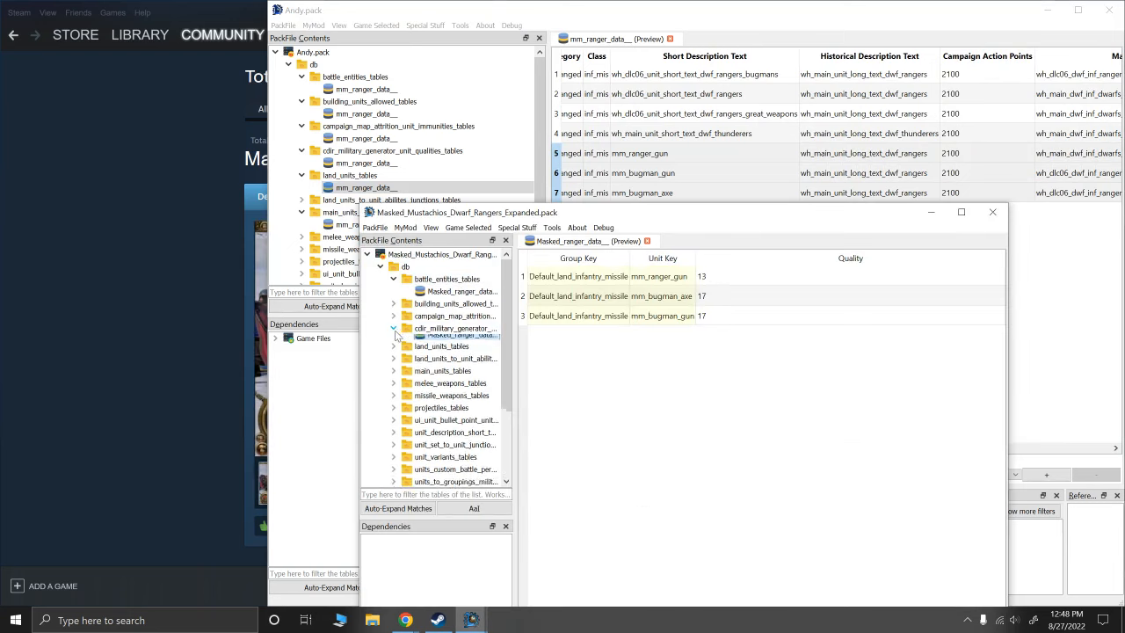
left_click(394, 329)
left_click(393, 346)
left_click(458, 353)
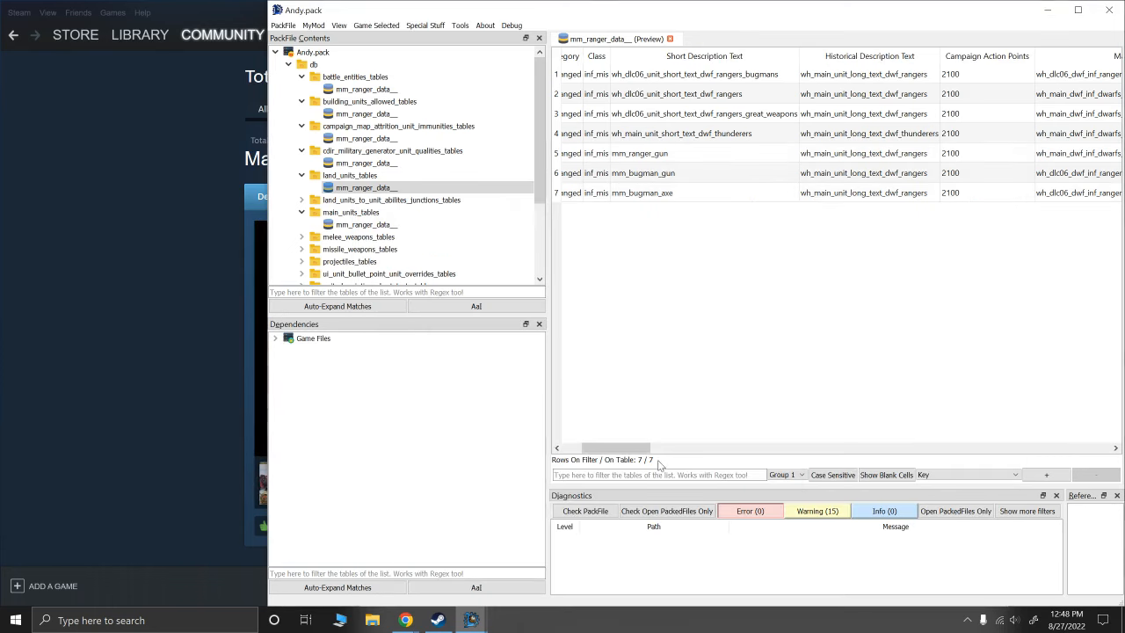
Back in Andy.pack, review the land units columns through Can Brace and compare mm_bugman_axe's key with its short description text
left_click_drag(641, 448, 1082, 449)
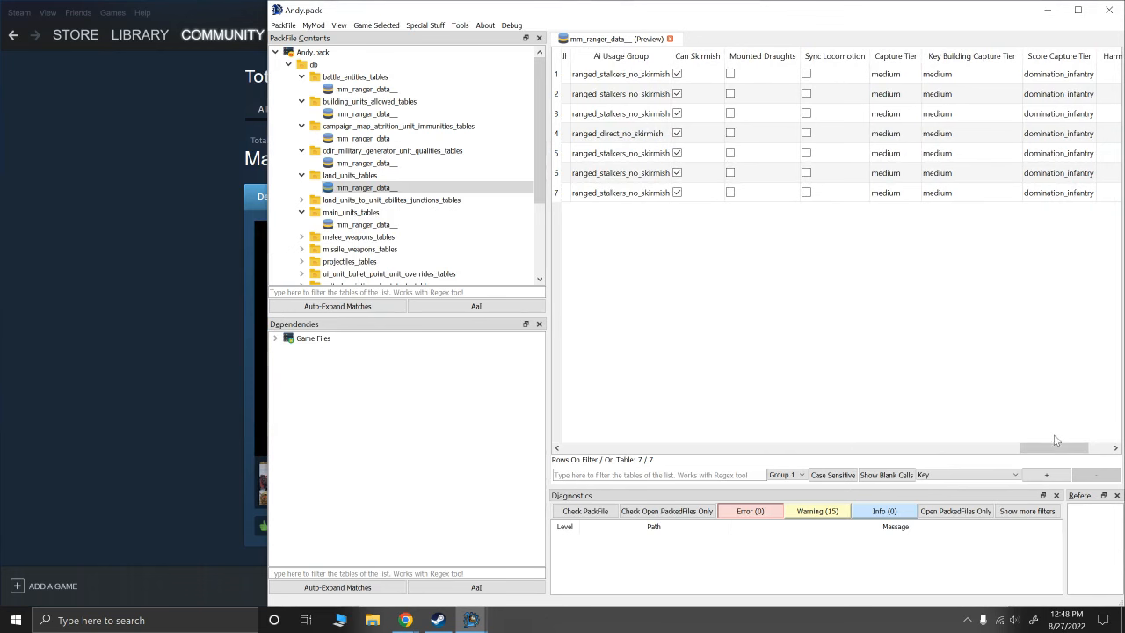
left_click_drag(1056, 442, 1078, 453)
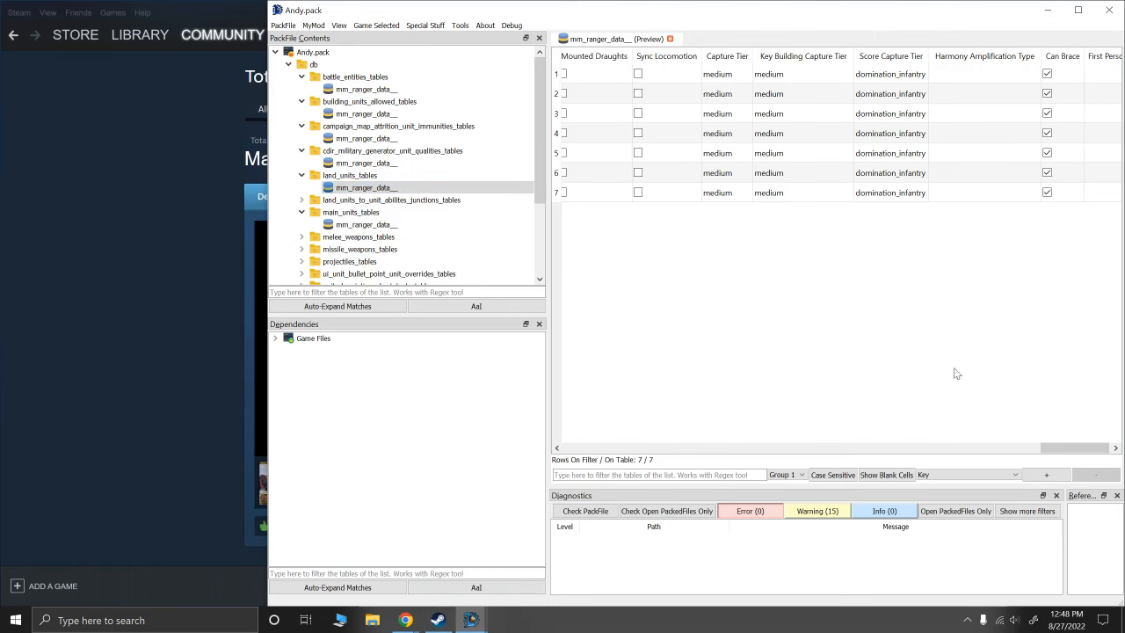
left_click_drag(1080, 453, 623, 449)
left_click(722, 193)
left_click(596, 195)
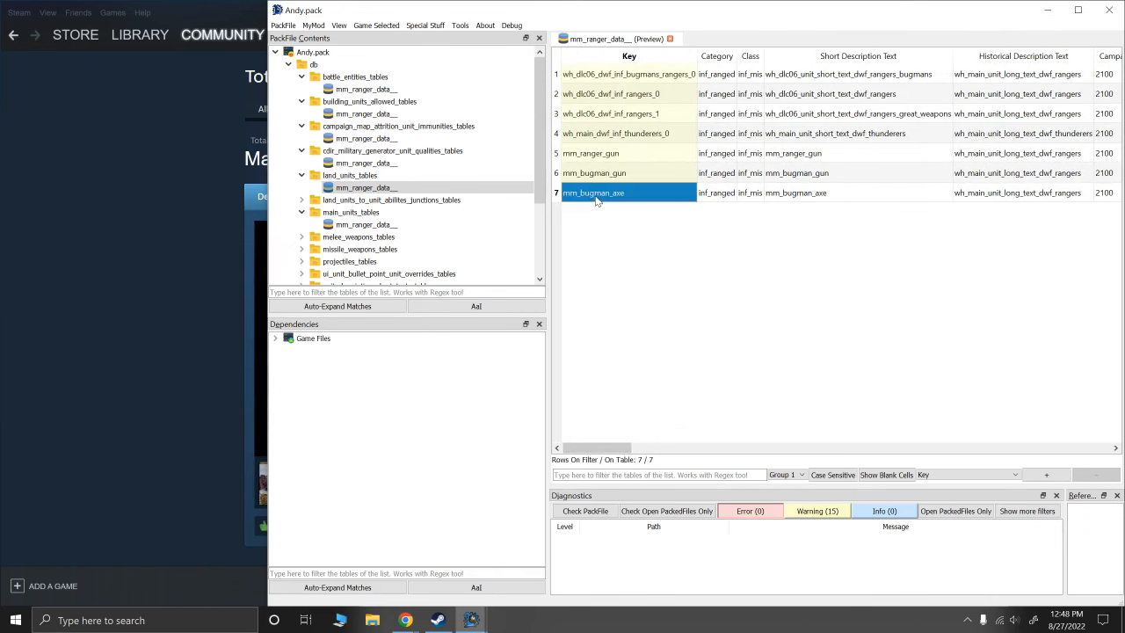
left_click(789, 195)
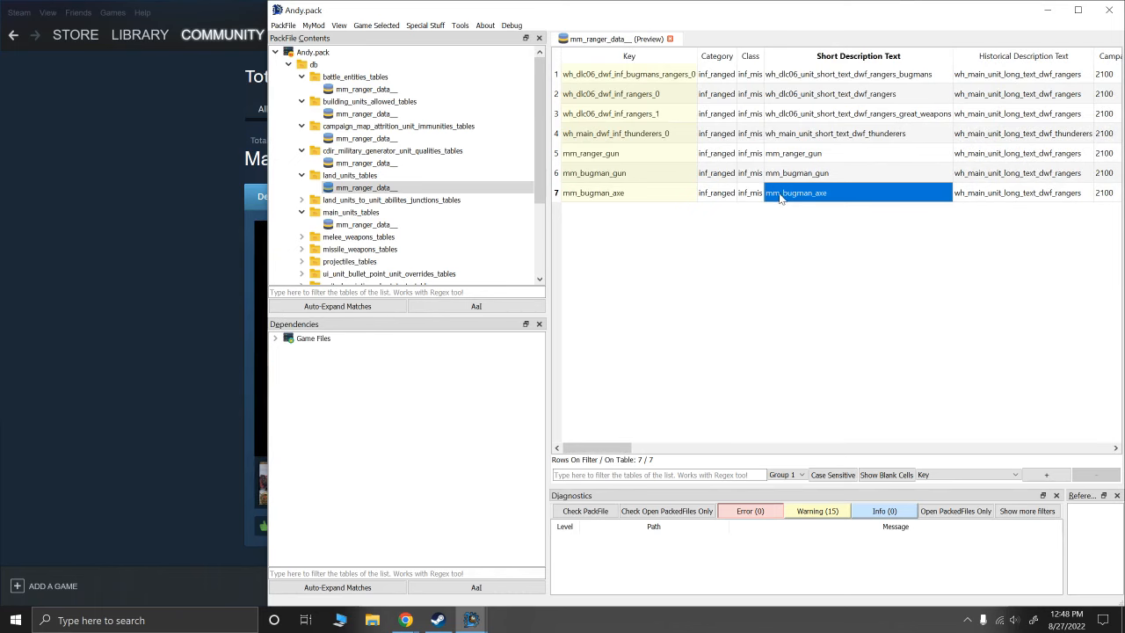
scroll(410, 111, "down", 3)
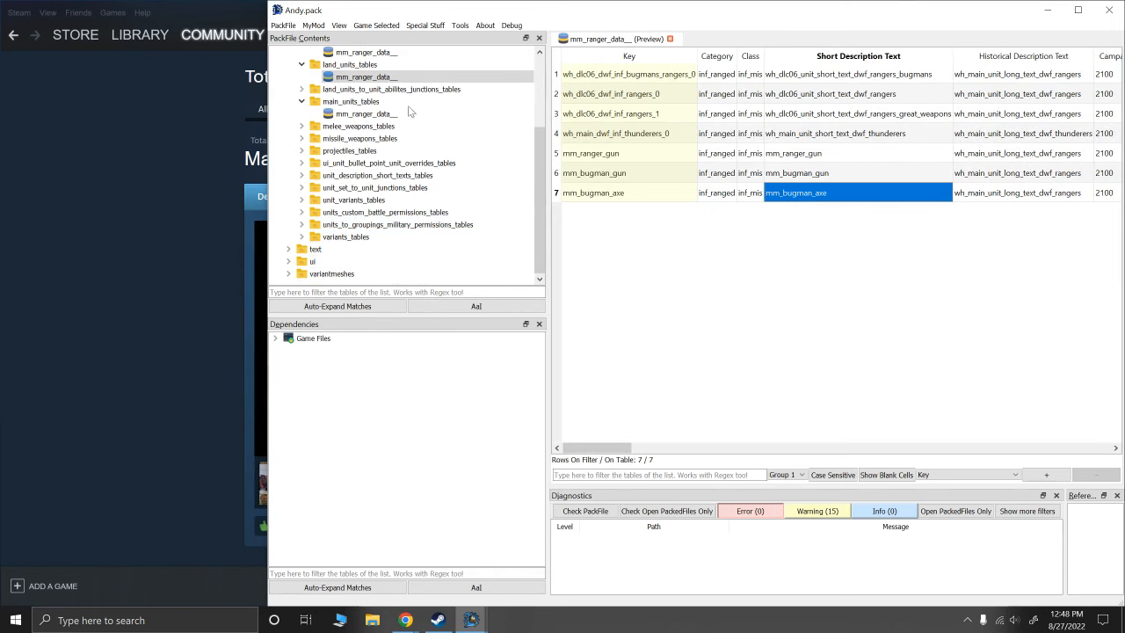
Examine the man animations and compare the primary missile weapons of the thunderers, ranger gun, bugman gun and bugman axe units
left_click_drag(621, 450, 680, 448)
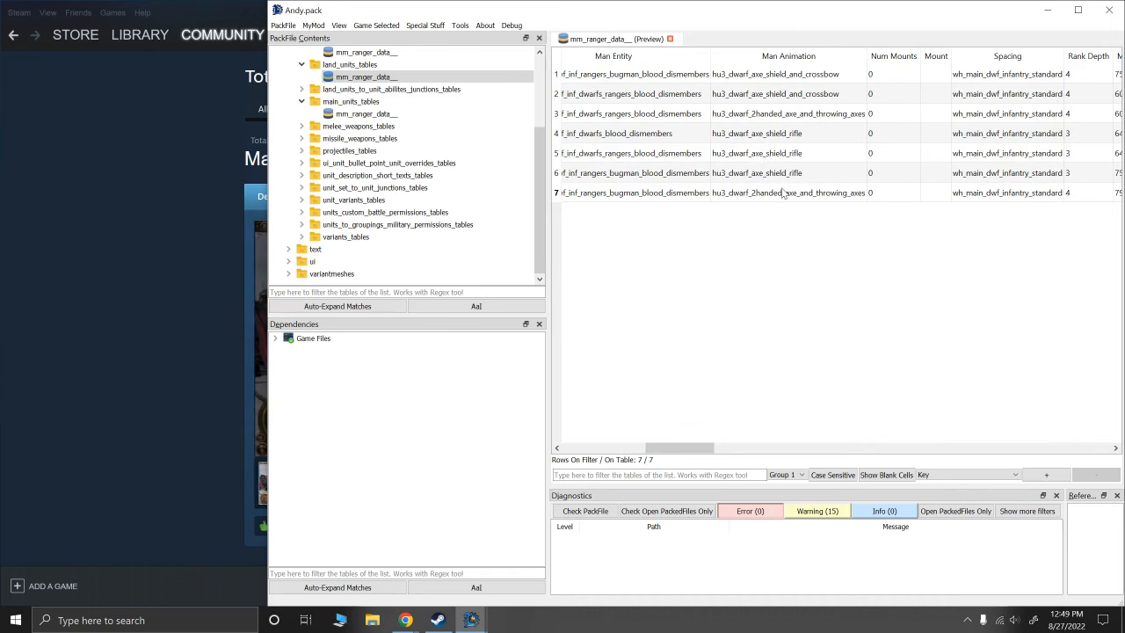
left_click_drag(693, 458, 771, 457)
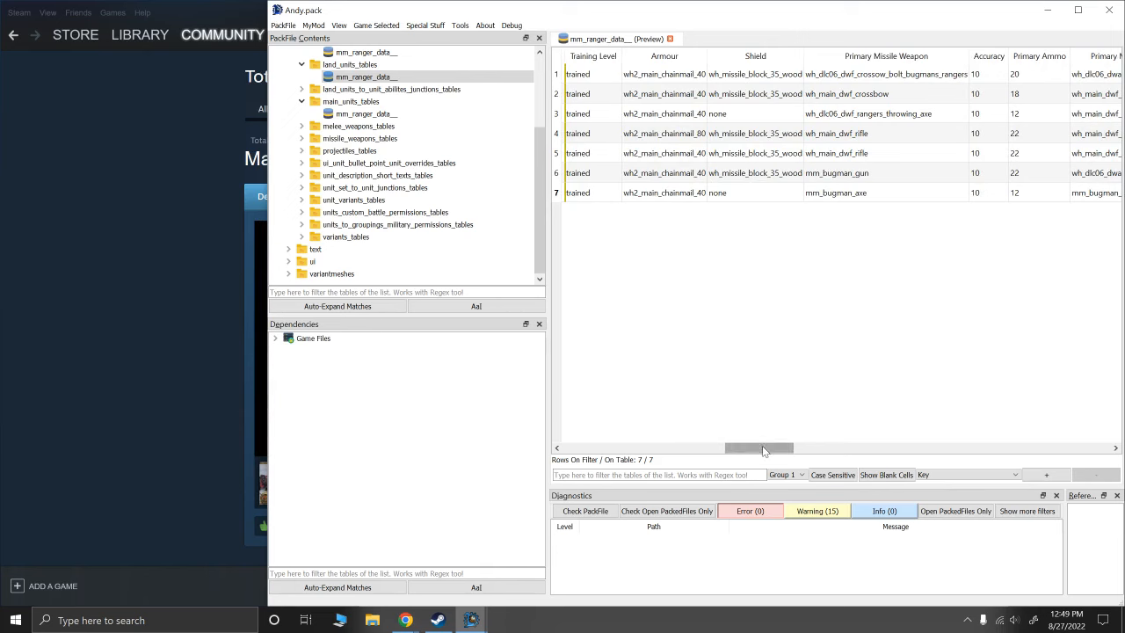
left_click_drag(764, 451, 780, 450)
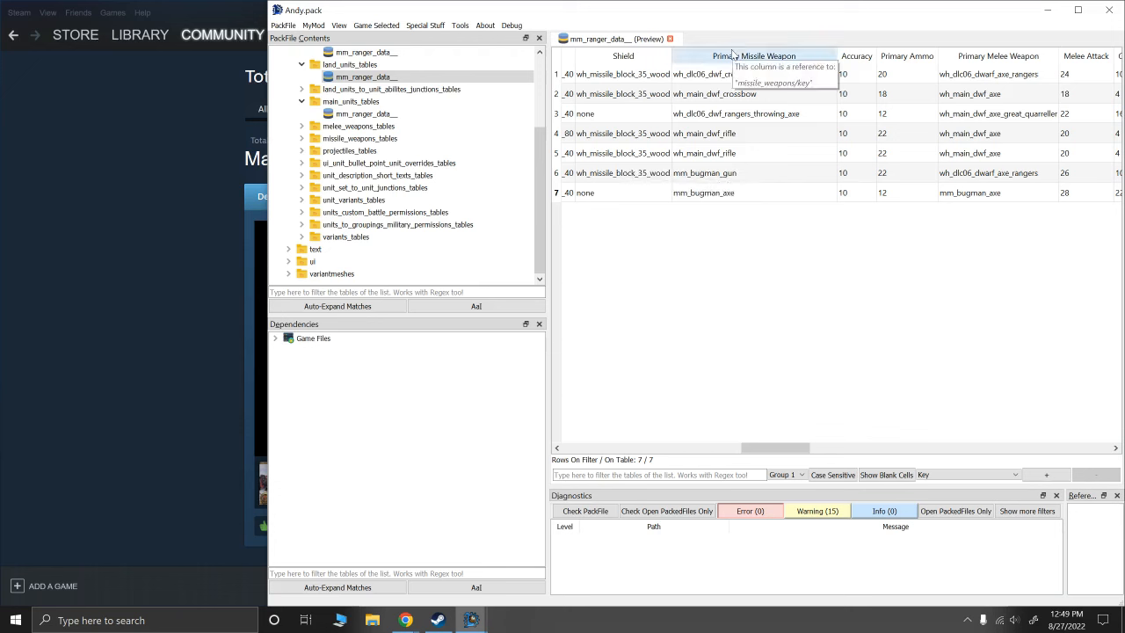
left_click(723, 176)
left_click(711, 142)
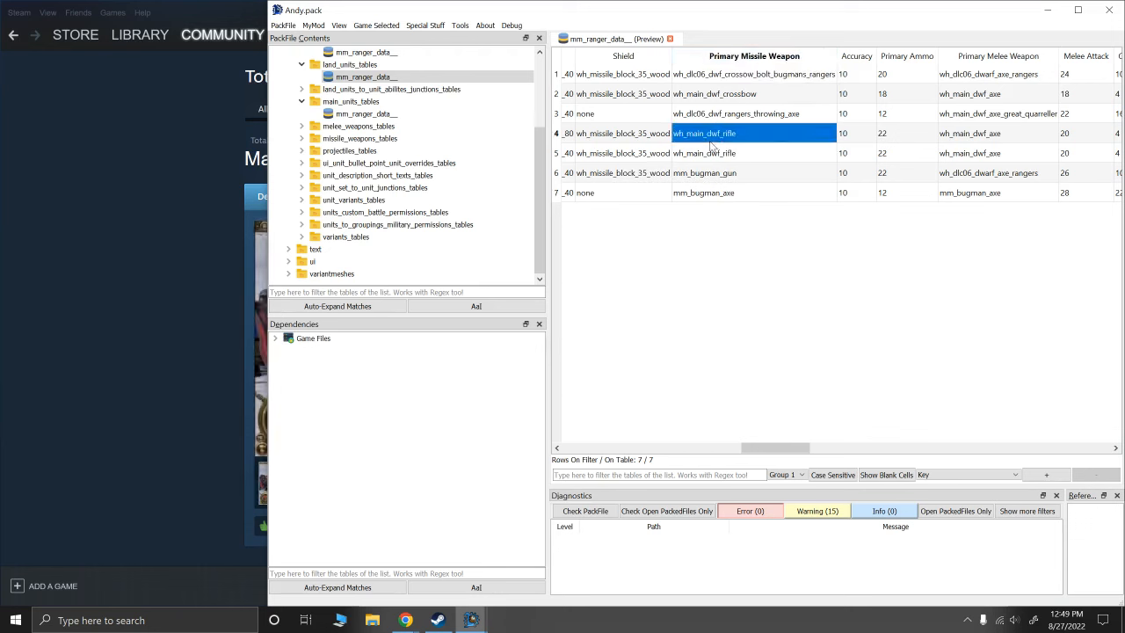
left_click(704, 157)
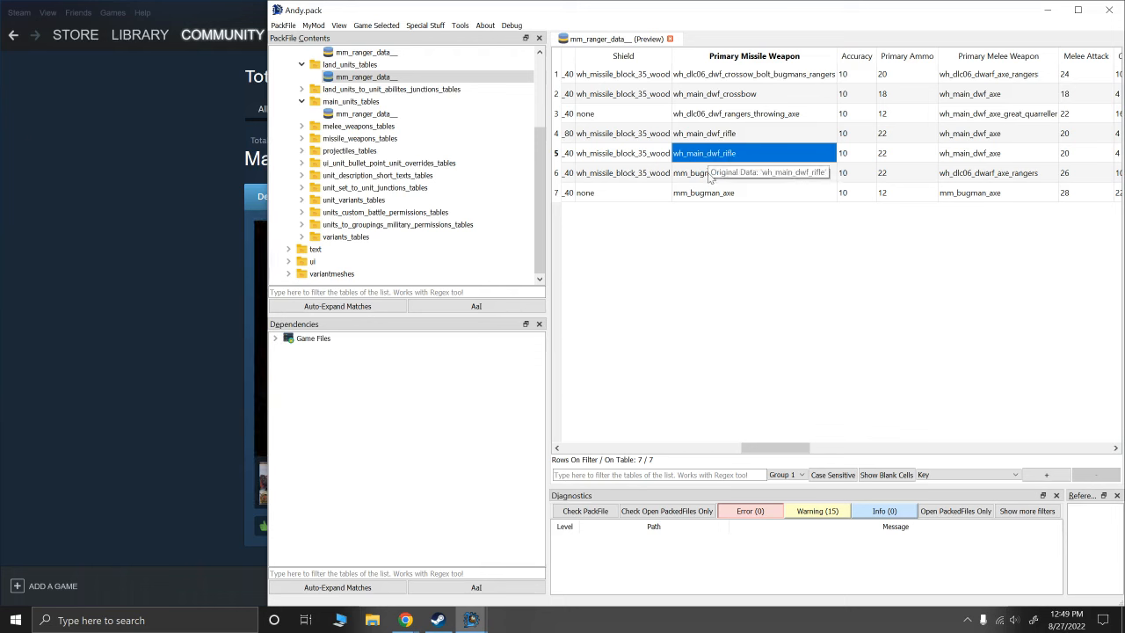
left_click(709, 178)
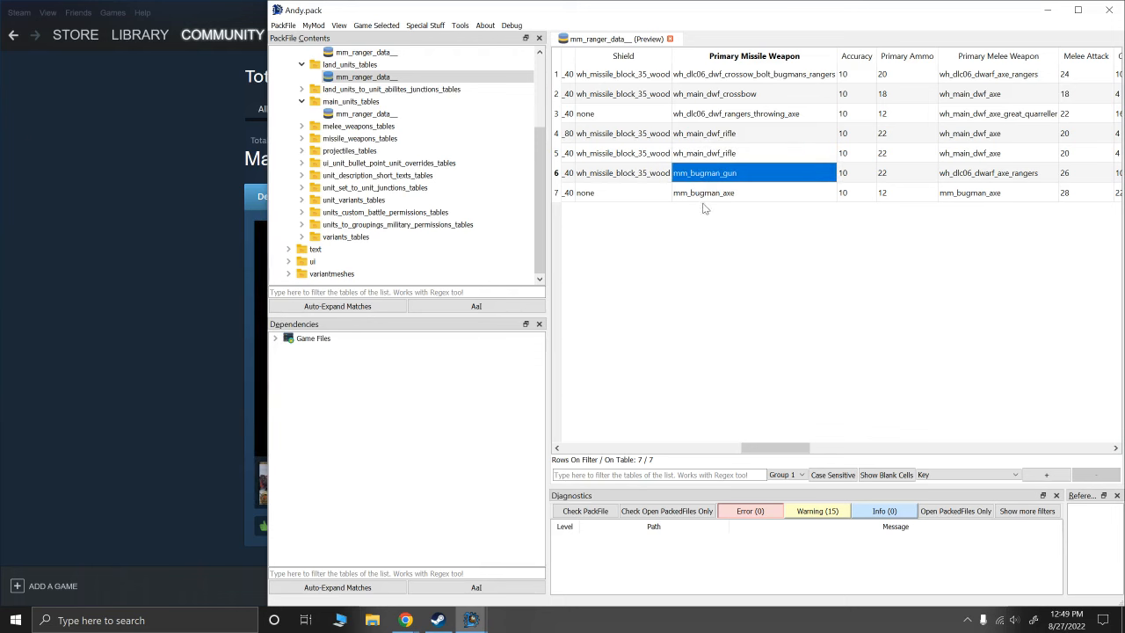
left_click(703, 197)
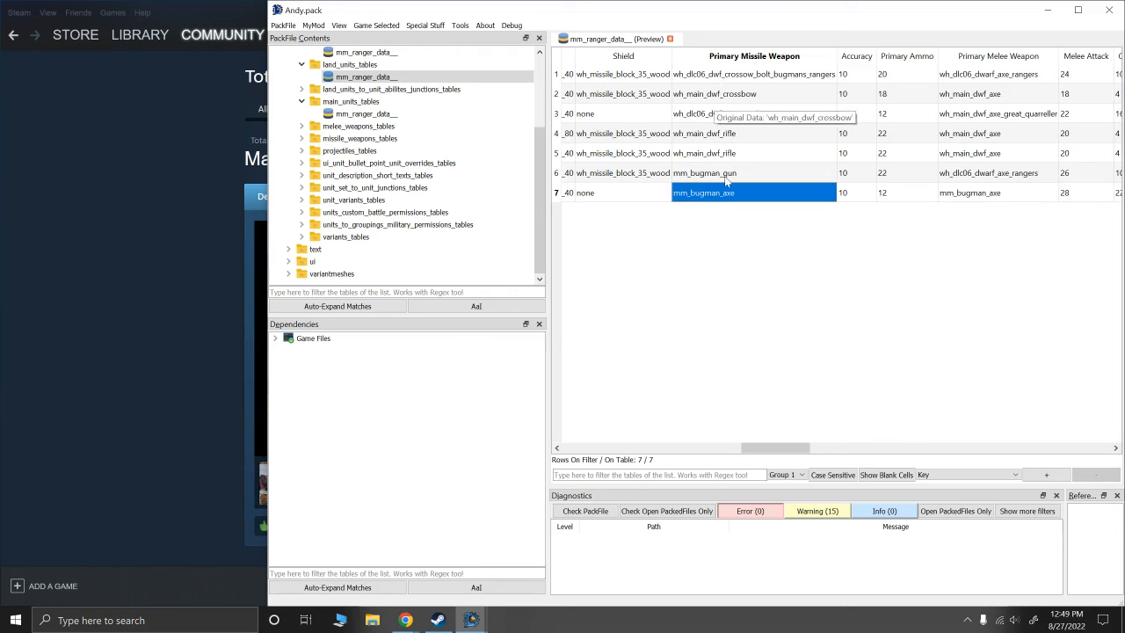
left_click(712, 176)
left_click(708, 195)
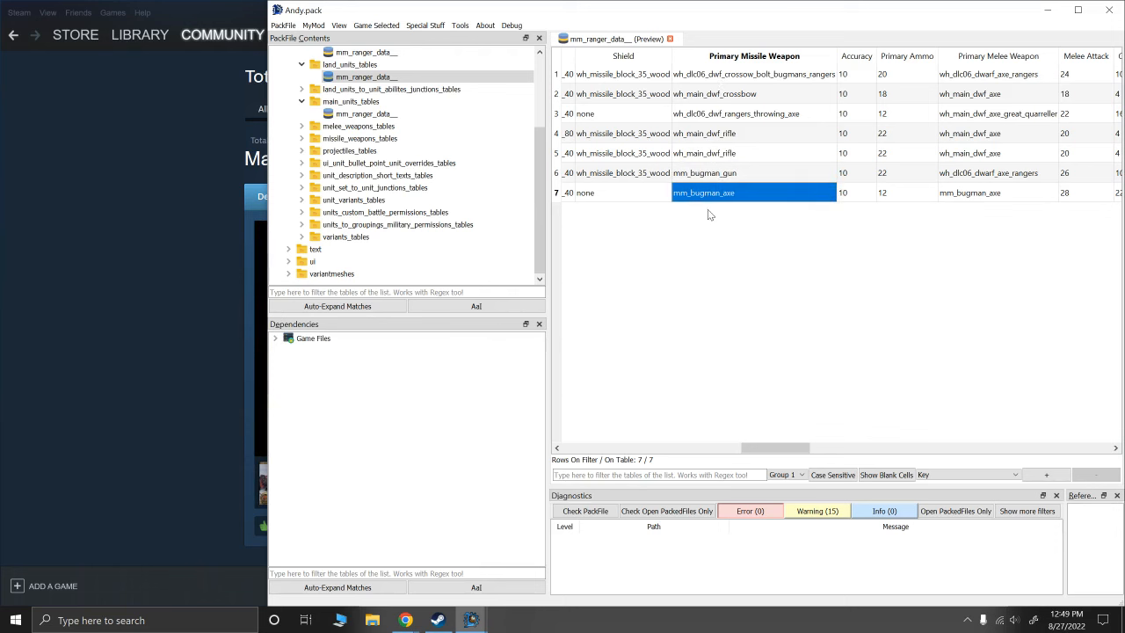
Compare the primary melee weapons of mm_bugman_gun and mm_bugman_axe with that of the original Bugman's rangers
left_click_drag(765, 447, 770, 447)
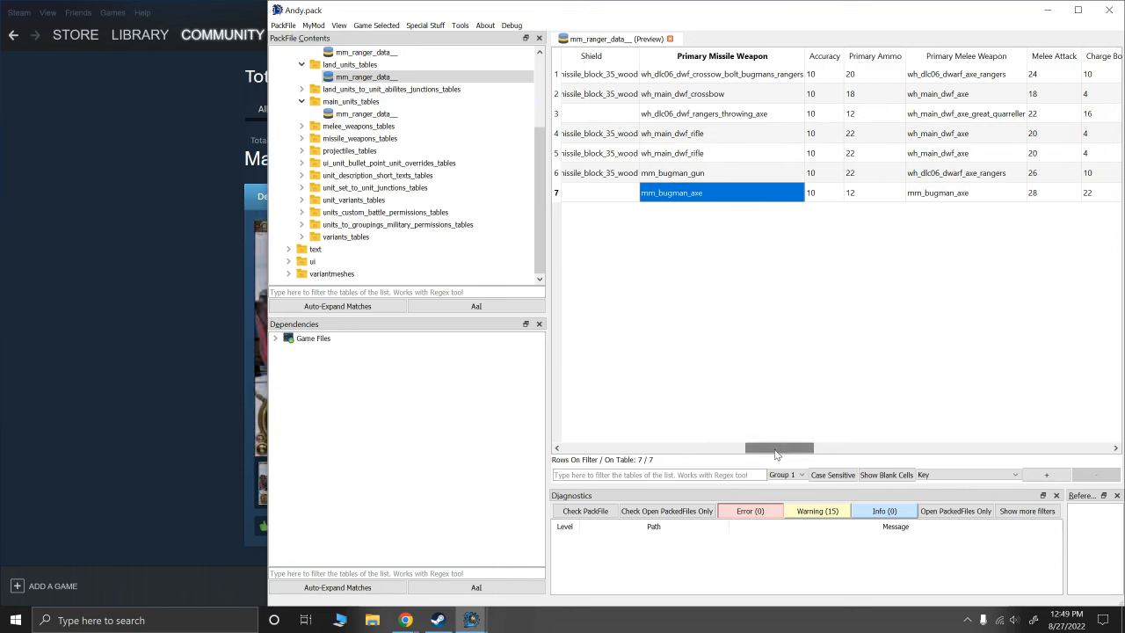
left_click_drag(777, 449, 794, 385)
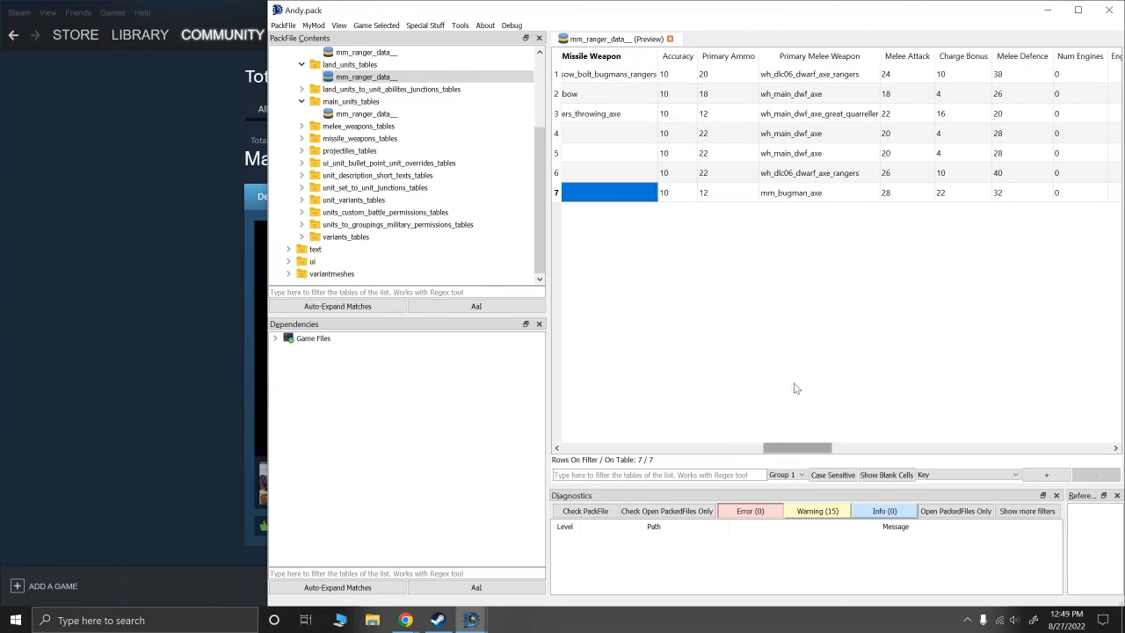
left_click(775, 199)
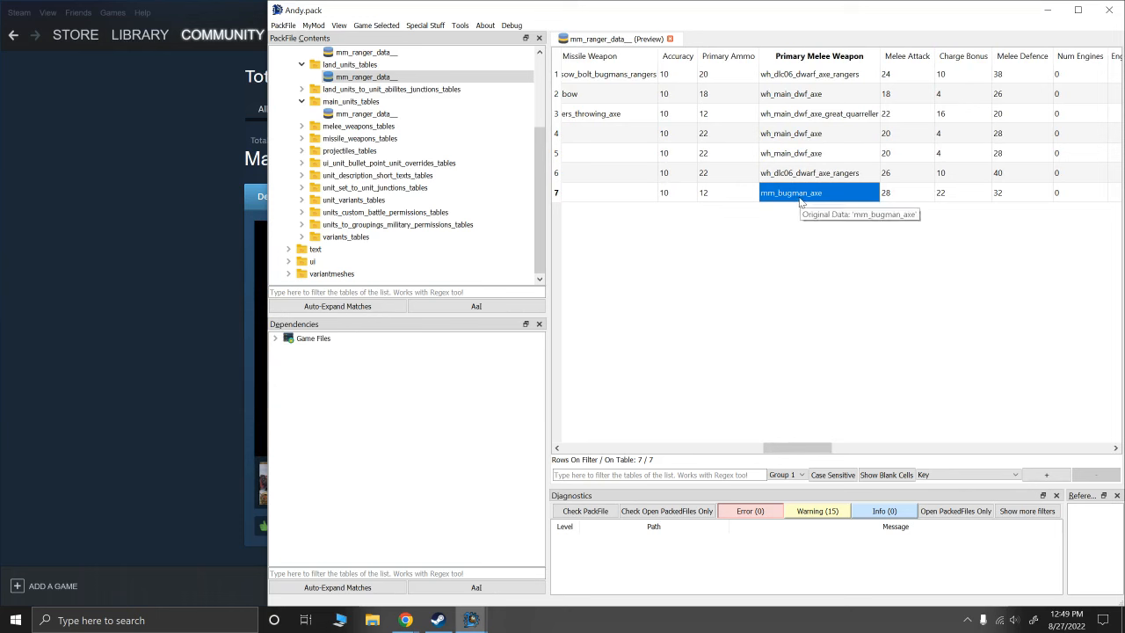
left_click(805, 176)
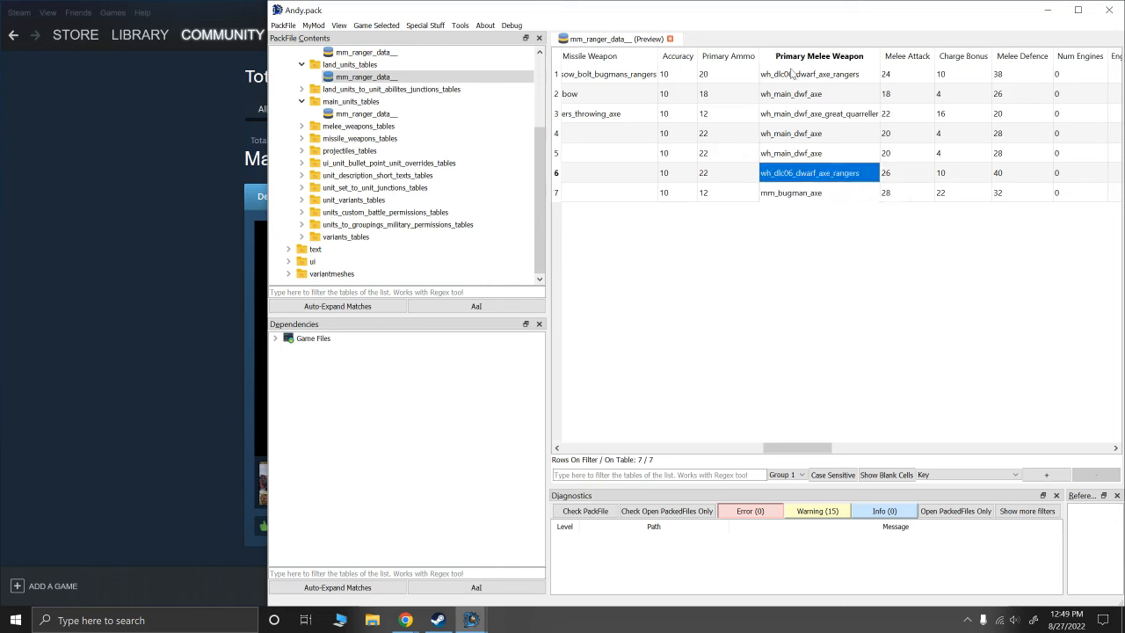
left_click(791, 74)
left_click(797, 174)
left_click(791, 74)
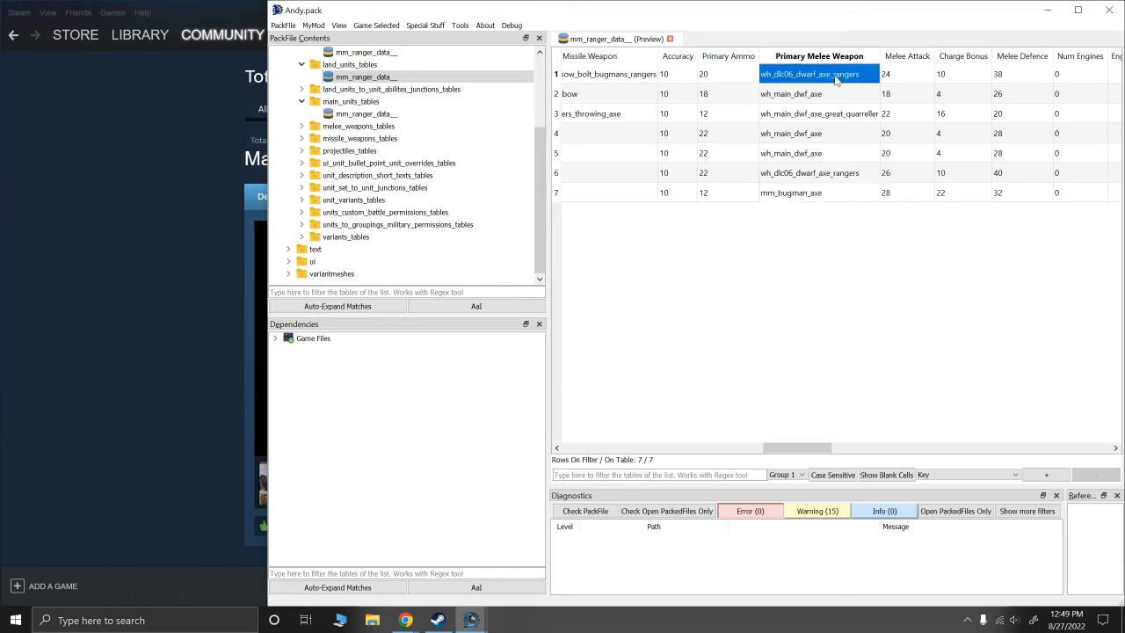
left_click(808, 175)
left_click_drag(804, 447, 807, 454)
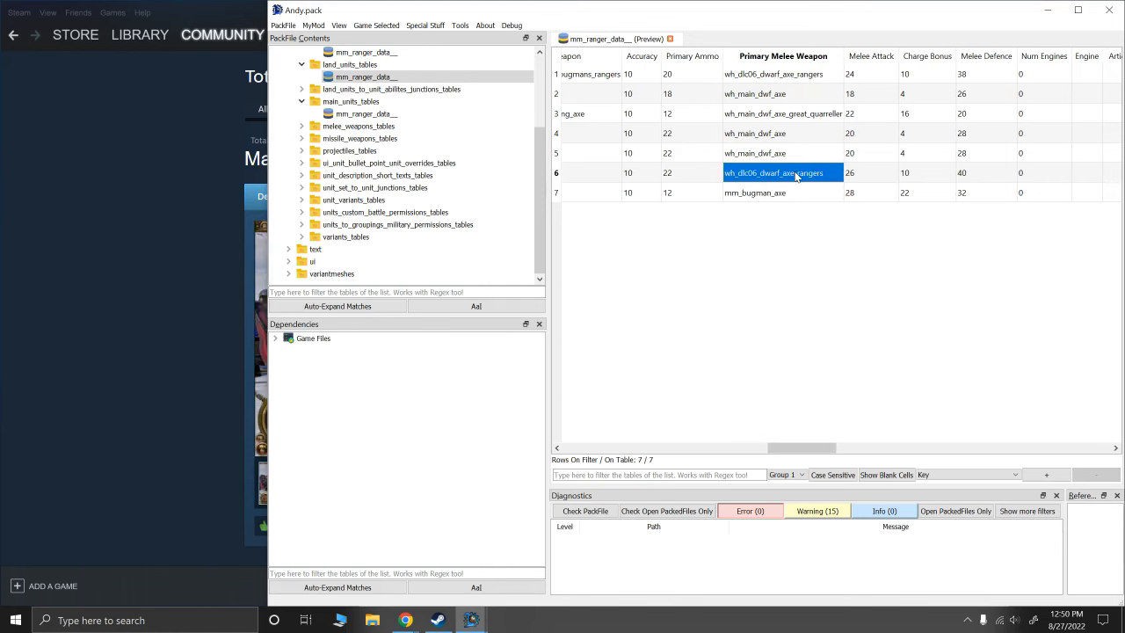
left_click_drag(801, 453, 811, 456)
left_click(689, 196)
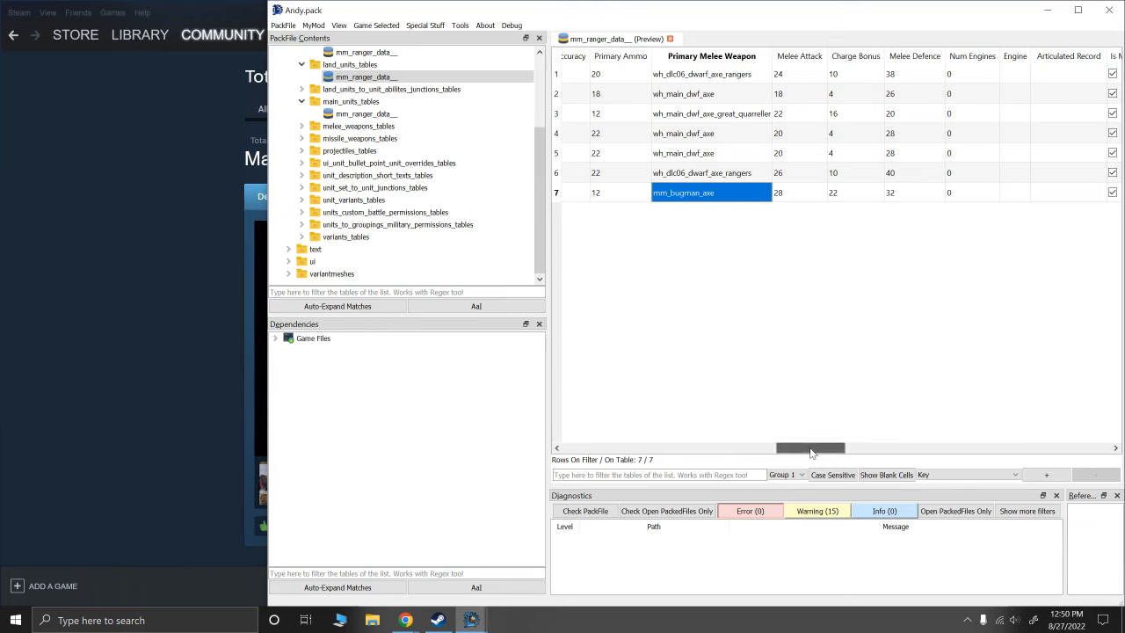
Find the Attribute Group column in Andy.pack's land units table and in the Masked_Mustachios_Dwarf_Rangers_Expanded pack's land units table
left_click_drag(810, 453, 899, 451)
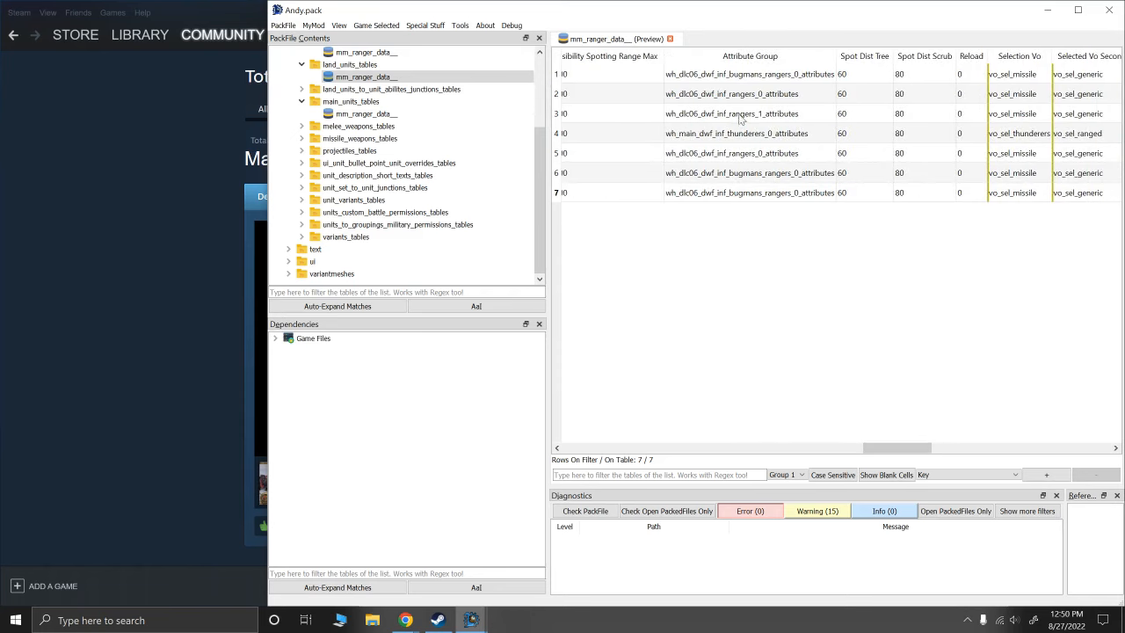
left_click(471, 621)
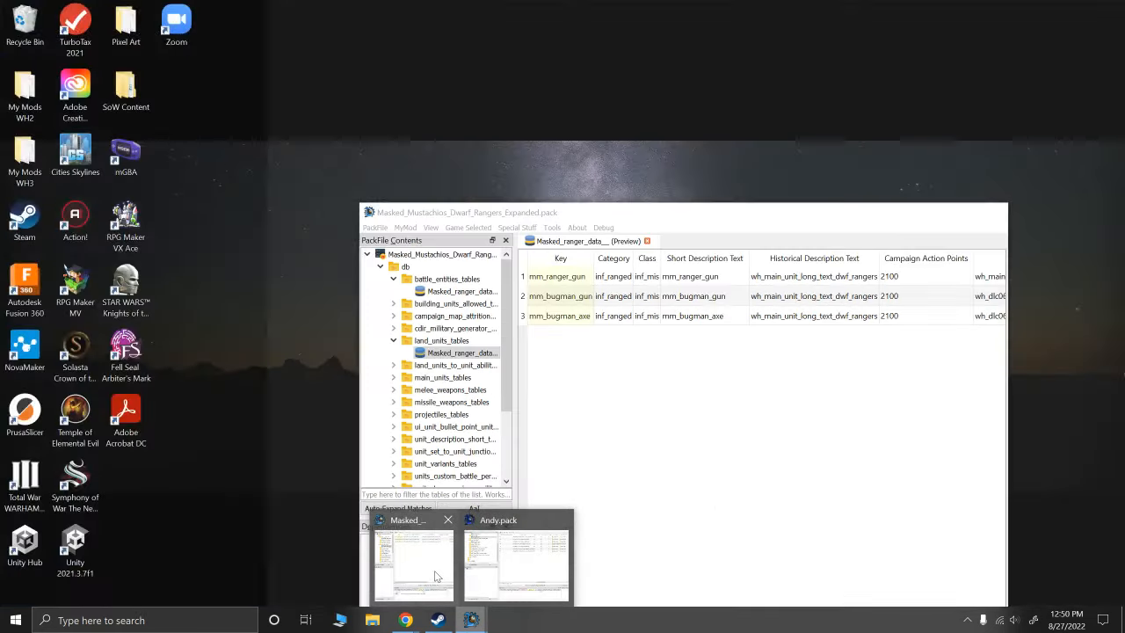
left_click(435, 571)
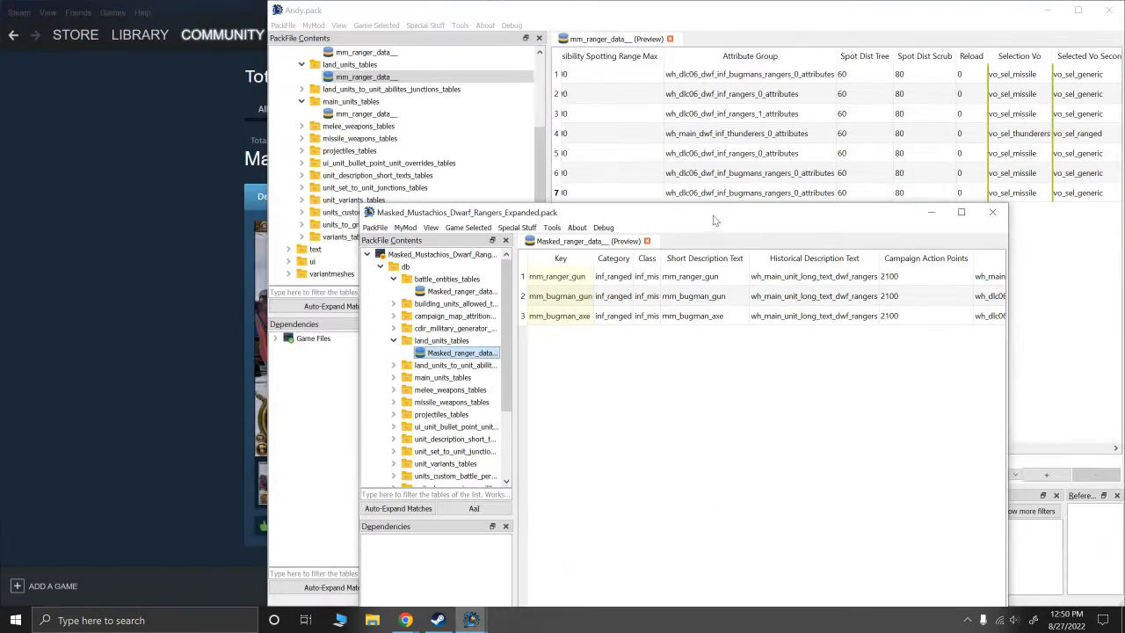
left_click_drag(714, 216, 379, 62)
left_click_drag(229, 489, 527, 497)
right_click(377, 505)
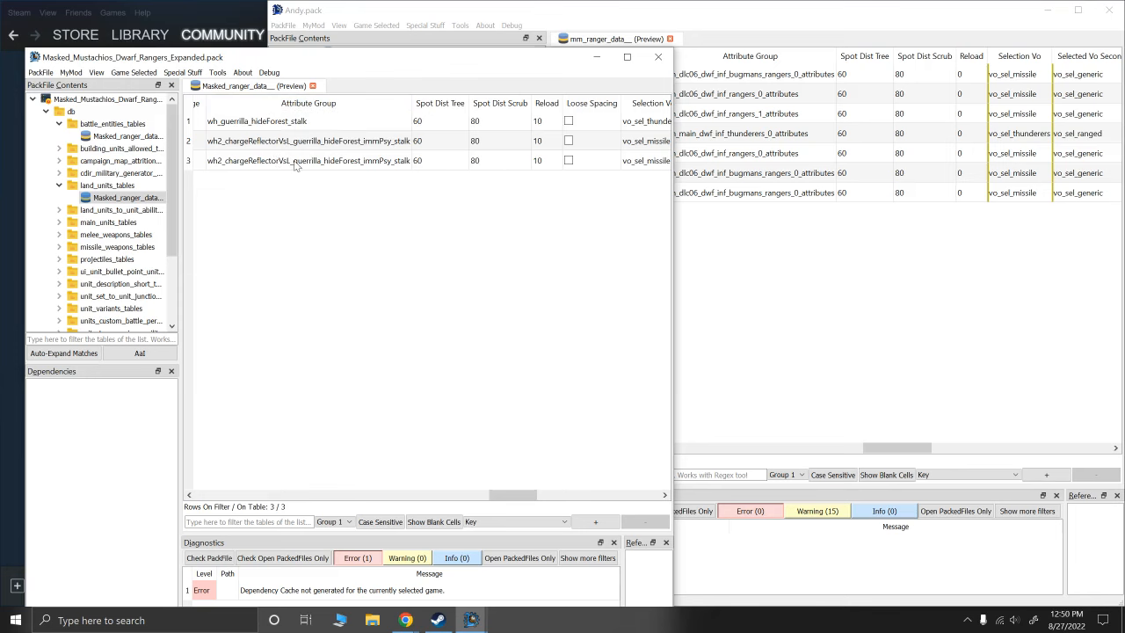
Back in Andy.pack, compare the attribute groups of the original Bugman's rangers, mm_bugman_gun and mm_bugman_axe, then review the columns through Selected Vo Tertiary
left_click(849, 275)
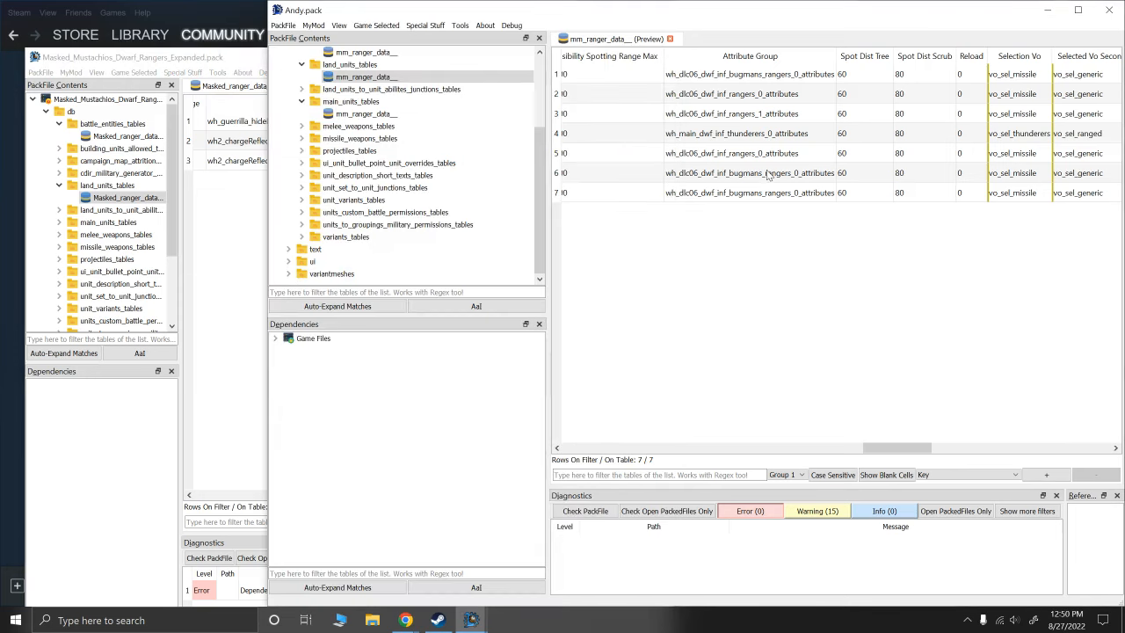
left_click(733, 78)
left_click(739, 177)
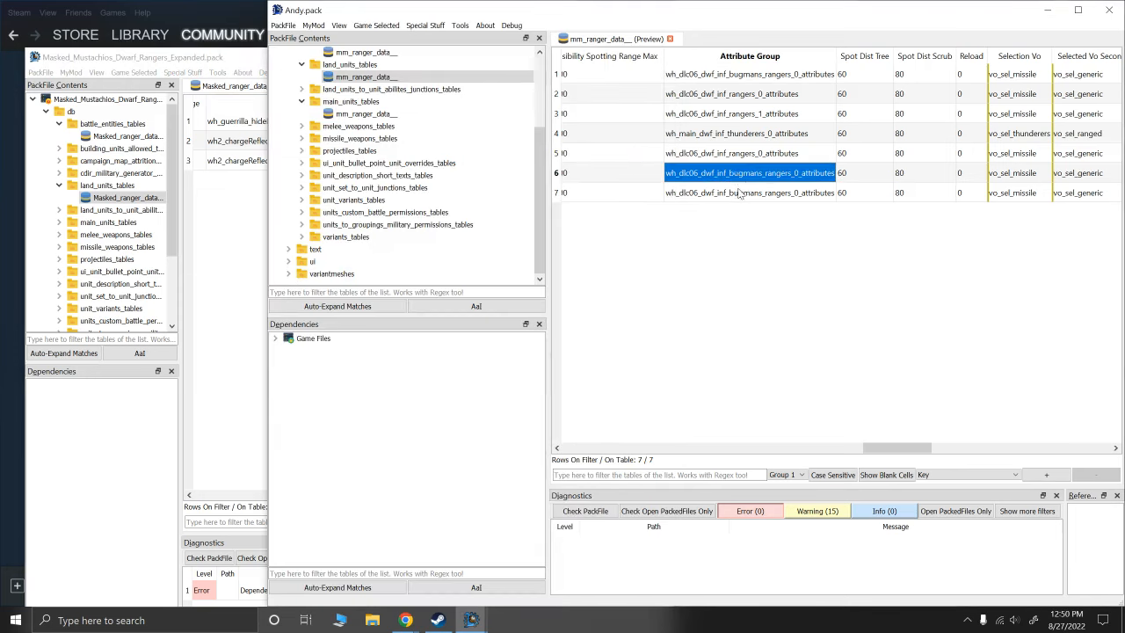
left_click(737, 193)
left_click(750, 231)
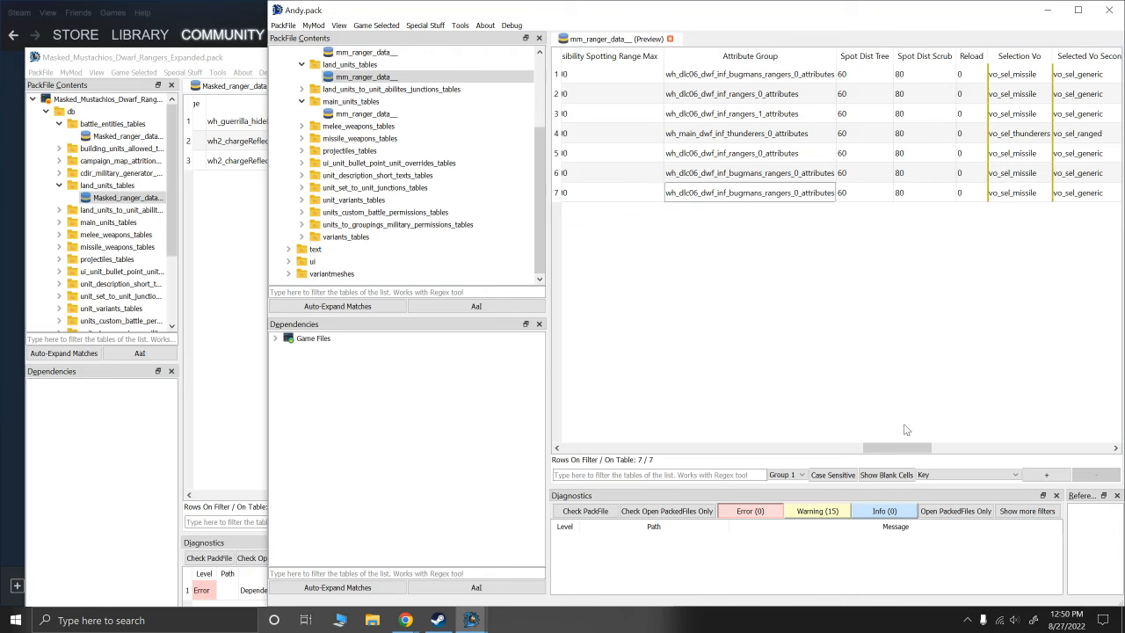
mouse_move(902, 450)
left_mouse_down()
mouse_move(1080, 454)
mouse_move(917, 453)
left_mouse_up()
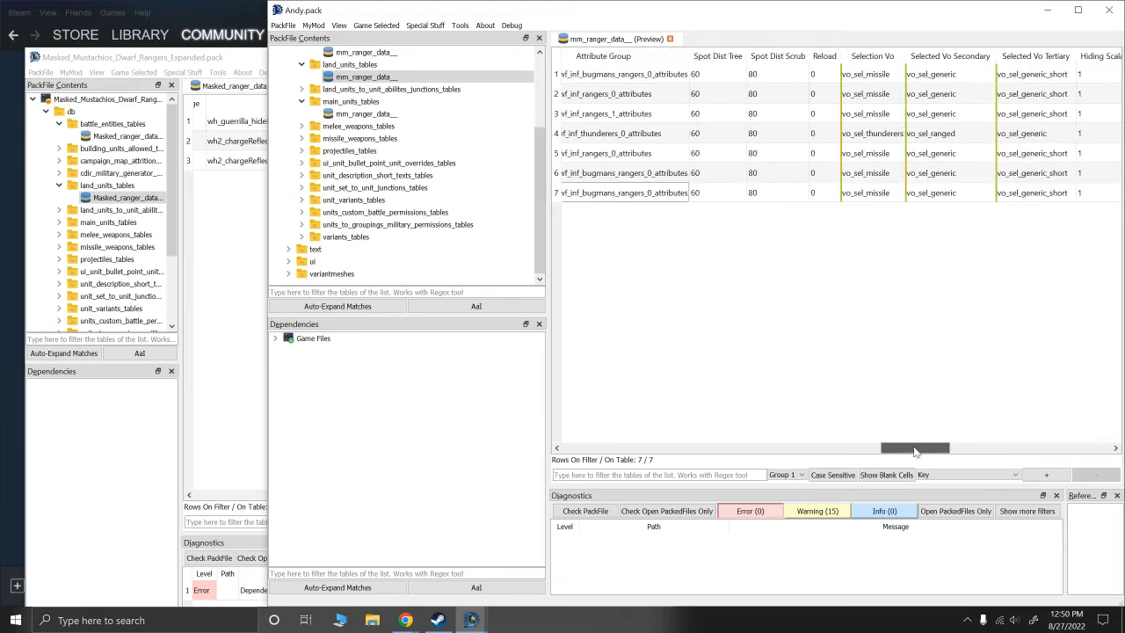
Open the mm_ranger_data__ table under land_units_to_unit_abilites_junctions_tables in Andy.pack
left_click(301, 89)
left_click(361, 101)
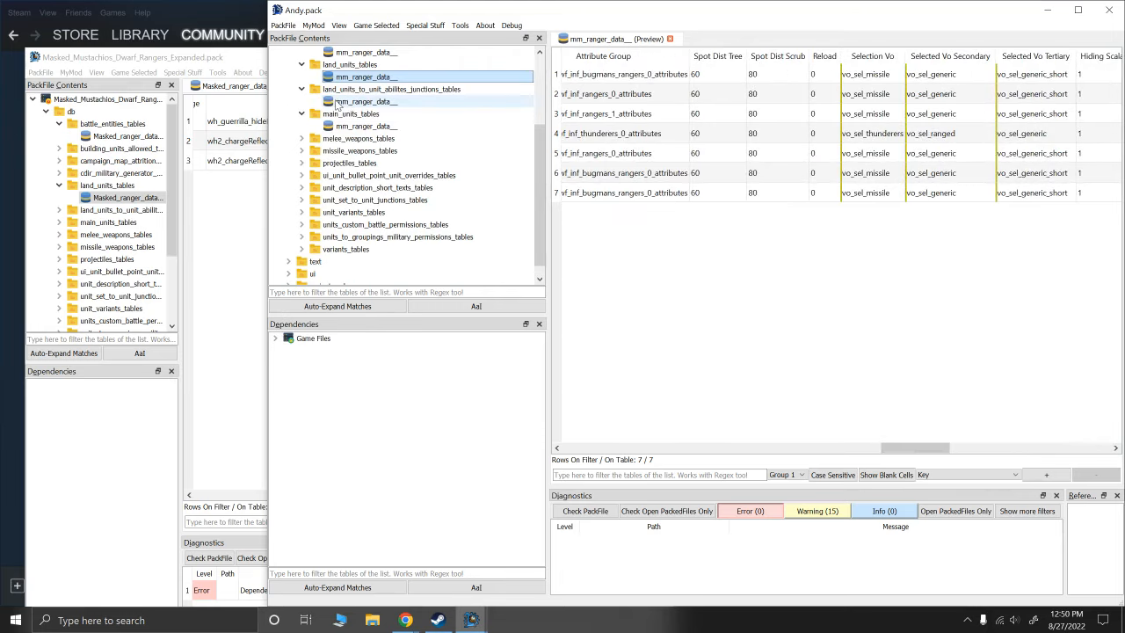
left_click(650, 208)
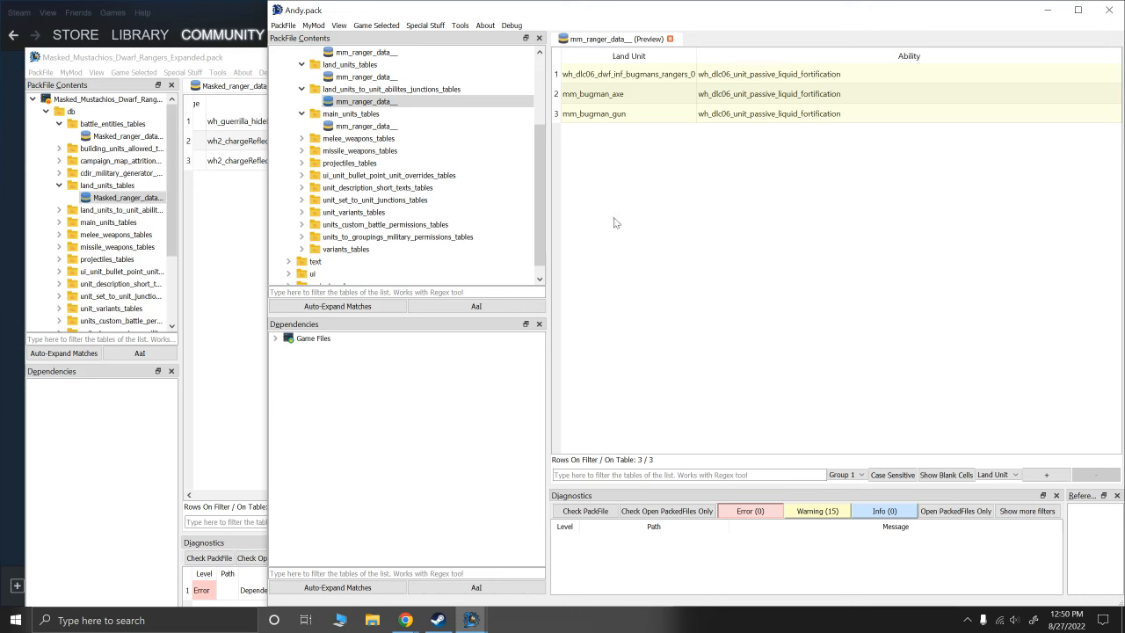
left_click(339, 101)
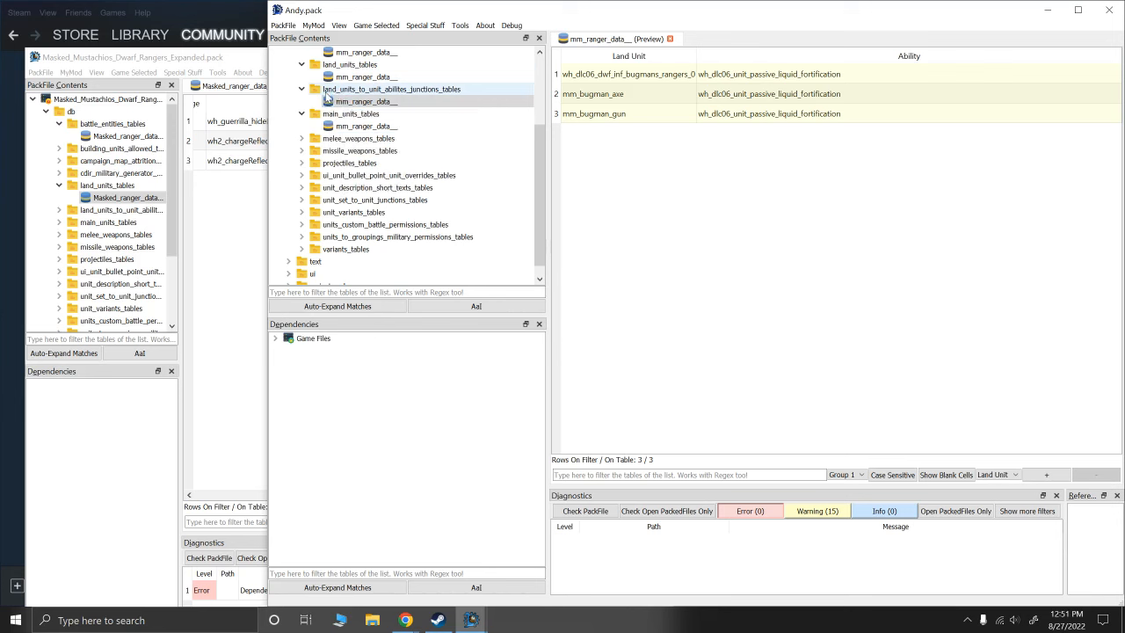
left_click(641, 176)
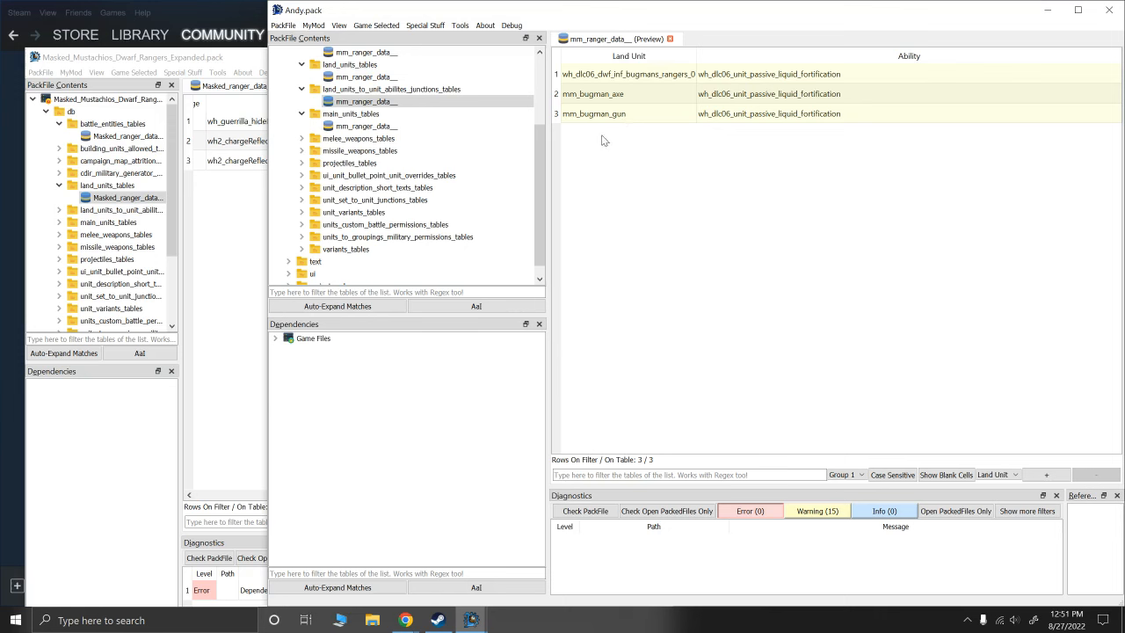
Compare the abilities assigned to the original Bugman's rangers, mm_bugman_axe and mm_bugman_gun, and examine the original unit's whole row
left_click(747, 78)
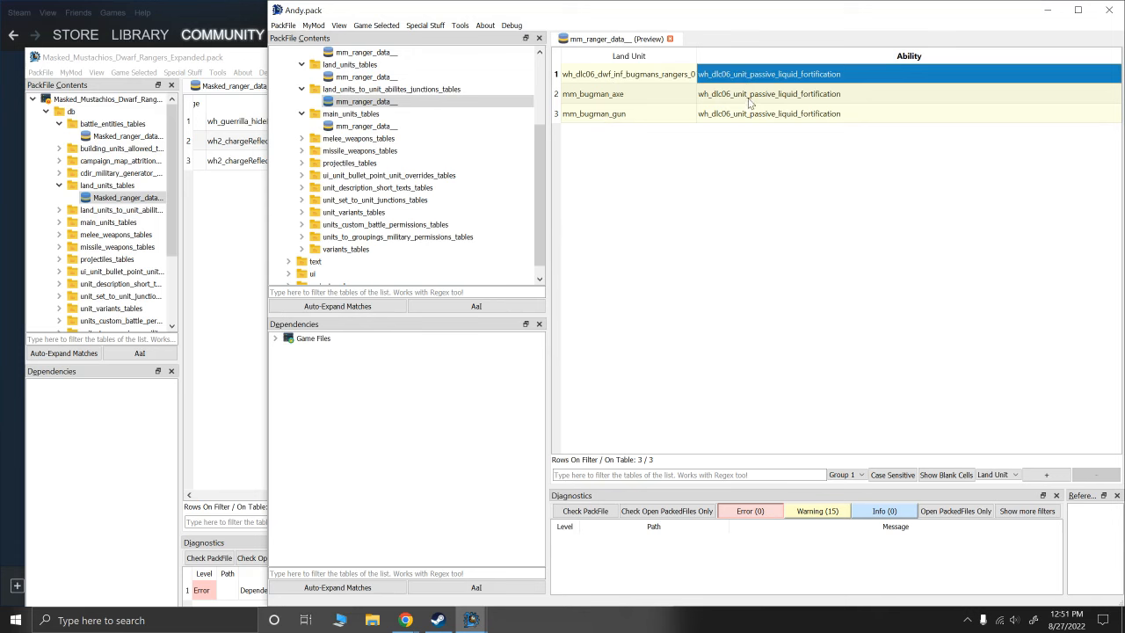
left_click(750, 97)
left_click(734, 114)
left_click(730, 81)
left_click(730, 96)
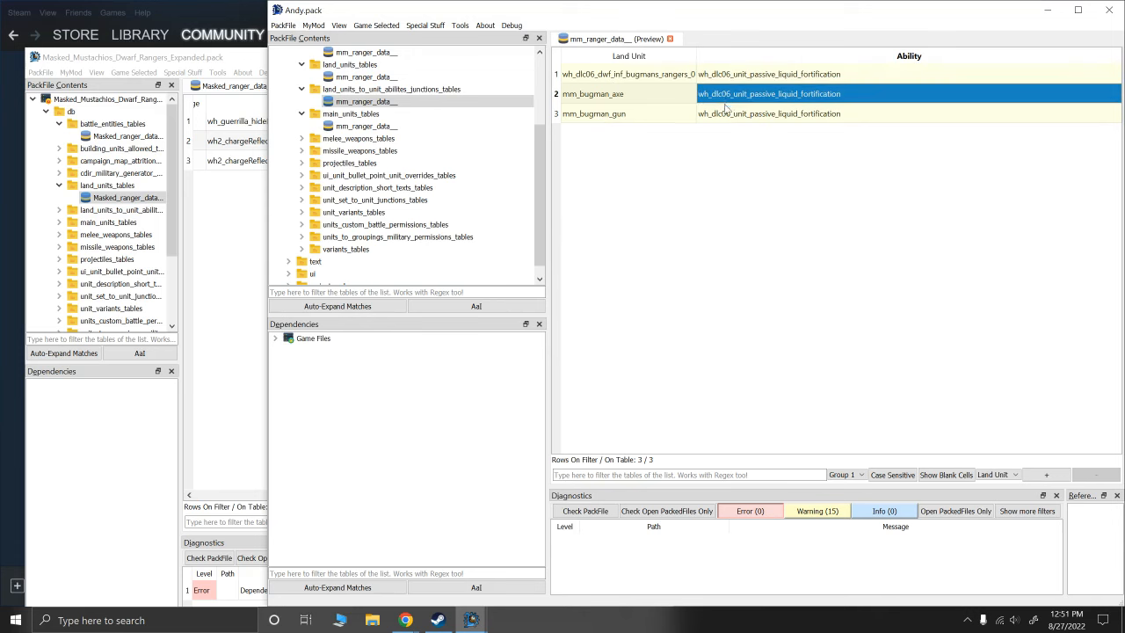
left_click(726, 110)
left_click(727, 77)
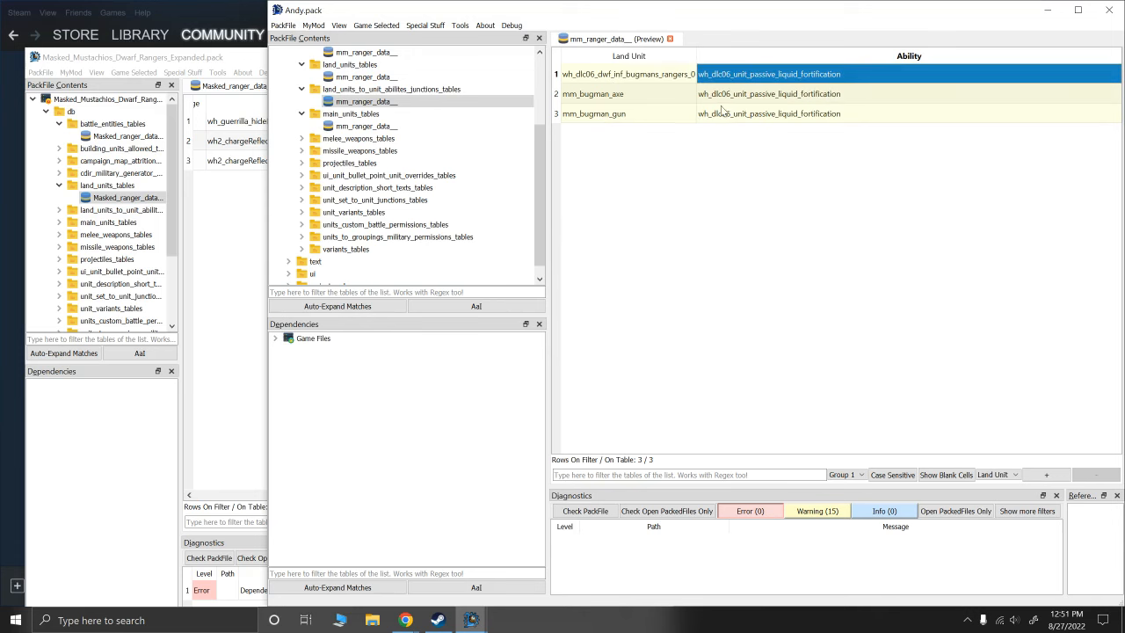
left_click(632, 79)
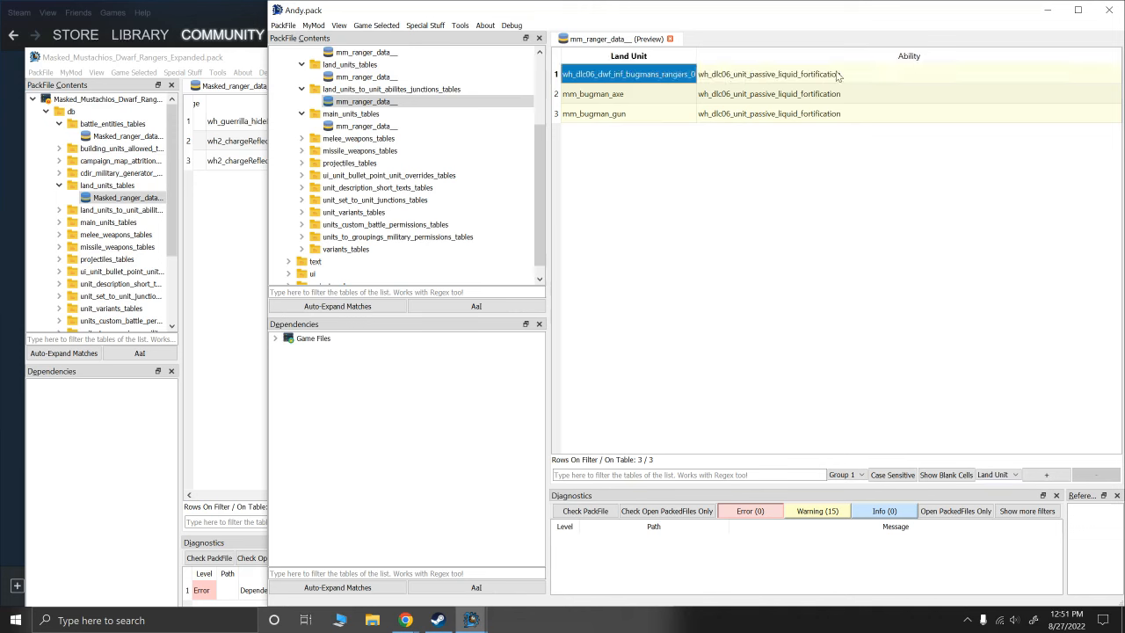
left_click(556, 74)
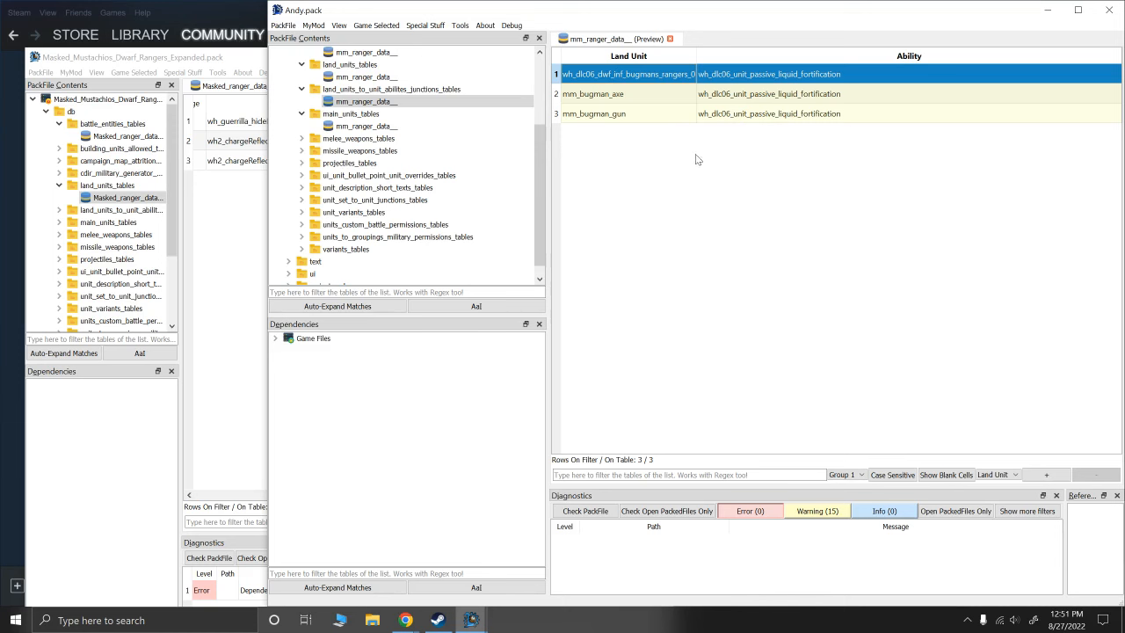
Open mm_ranger_data__ under main_units_tables and compare the Unit and Land Unit keys of mm_ranger_gun
right_click(343, 129)
left_click(343, 129)
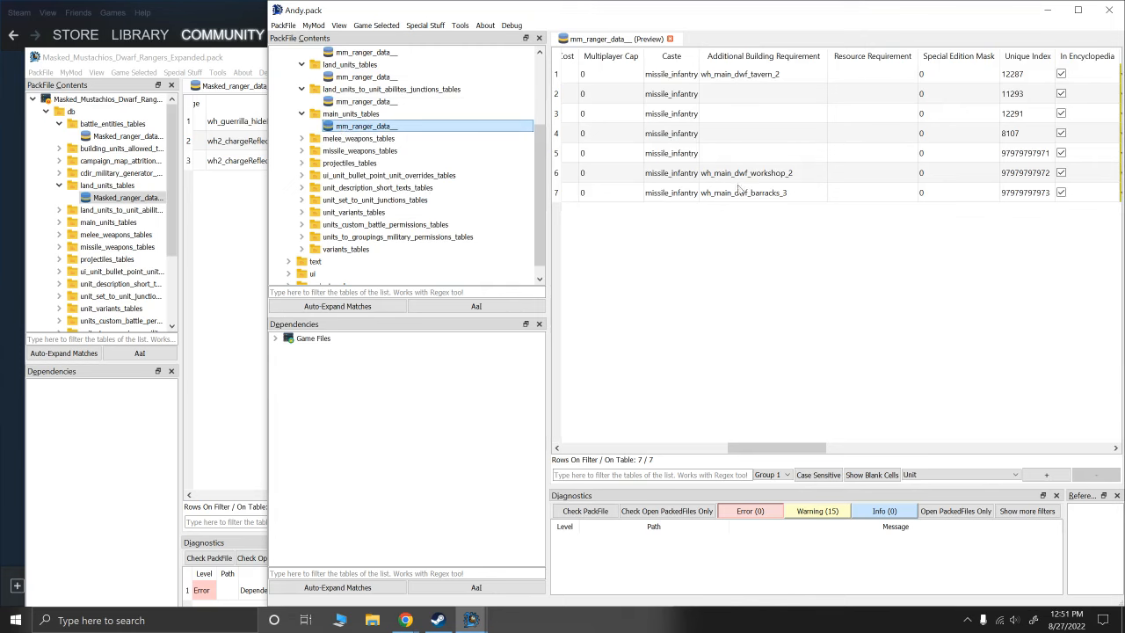
left_click_drag(778, 447, 608, 468)
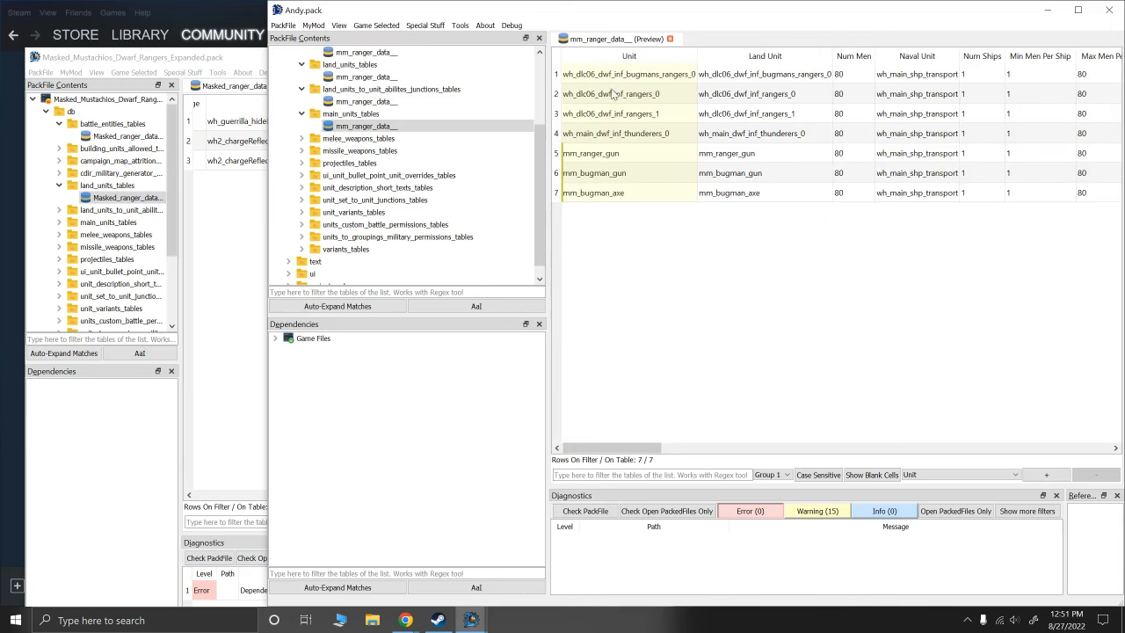
left_click(593, 157)
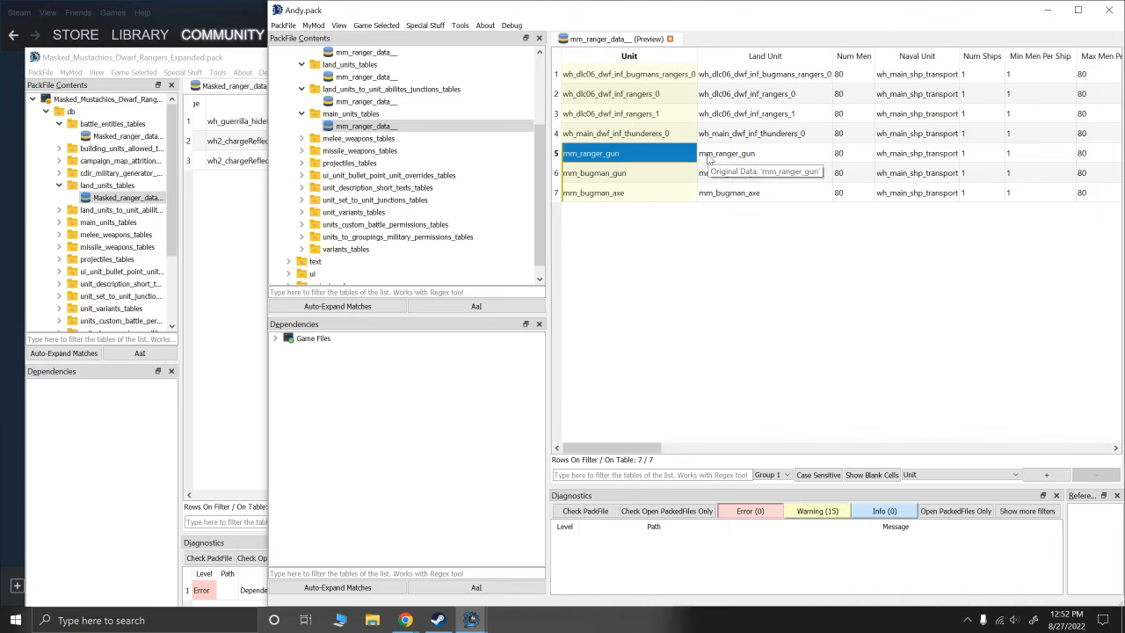
mouse_move(651, 60)
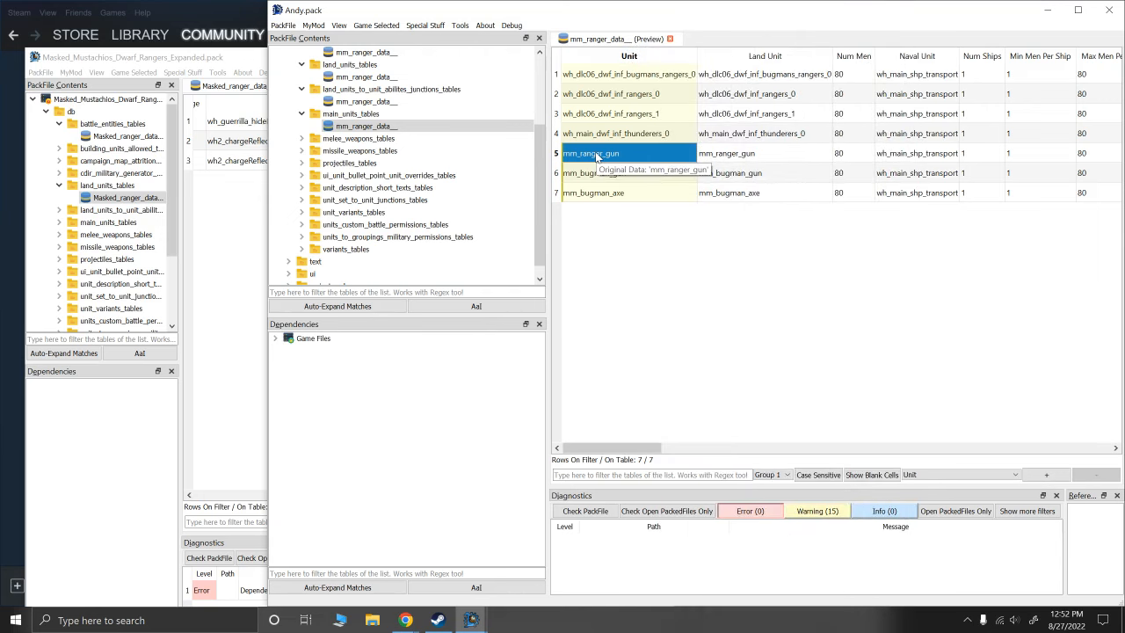
left_click(728, 155)
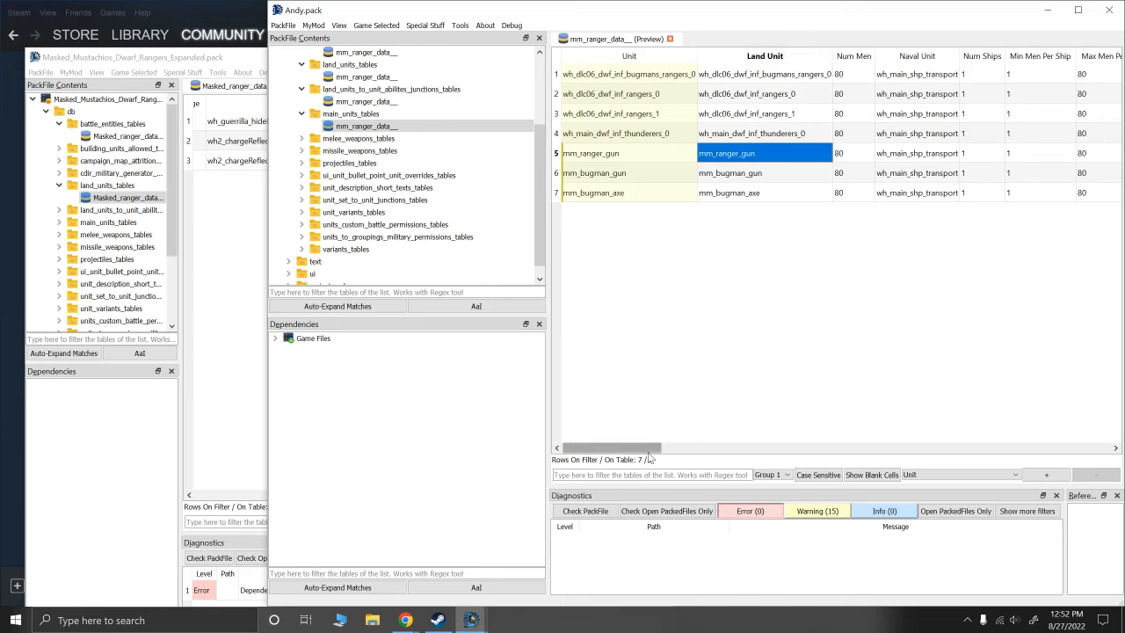
Review the main units' recruitment costs, building requirements and interface groups, and examine the unique index of mm_ranger_gun
left_click_drag(651, 448, 756, 451)
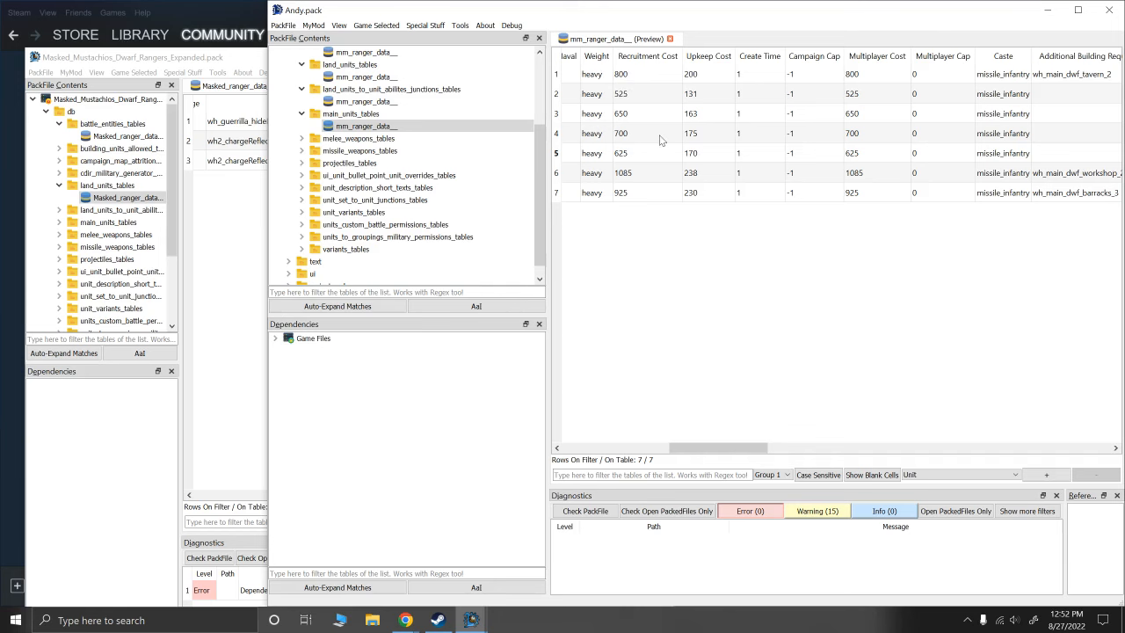
left_click_drag(740, 446, 799, 450)
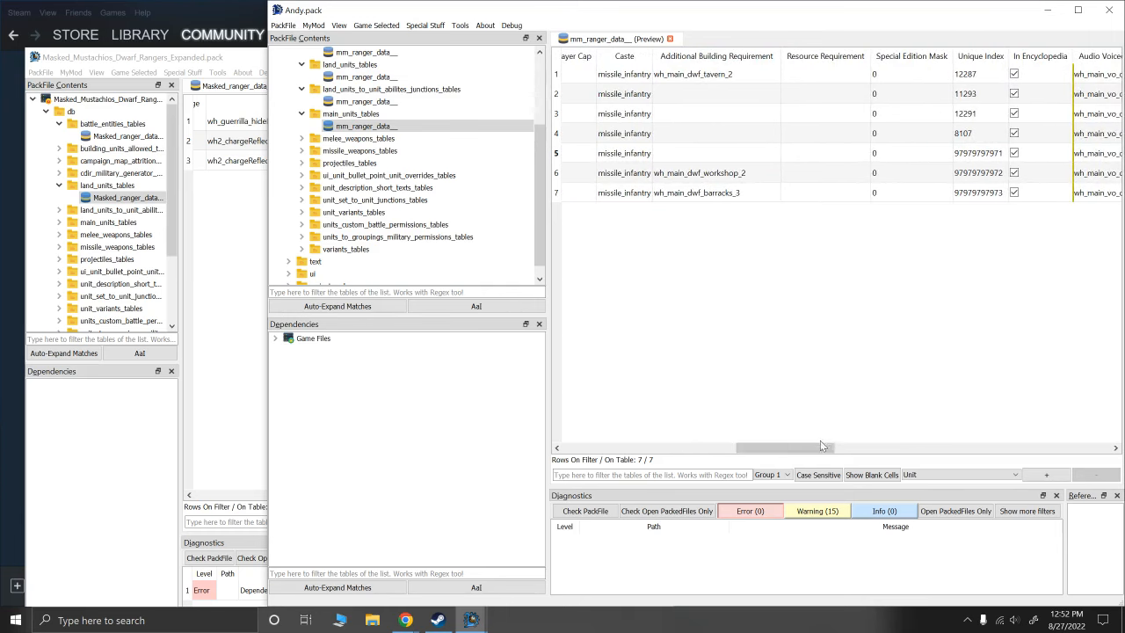
left_click_drag(822, 446, 857, 448)
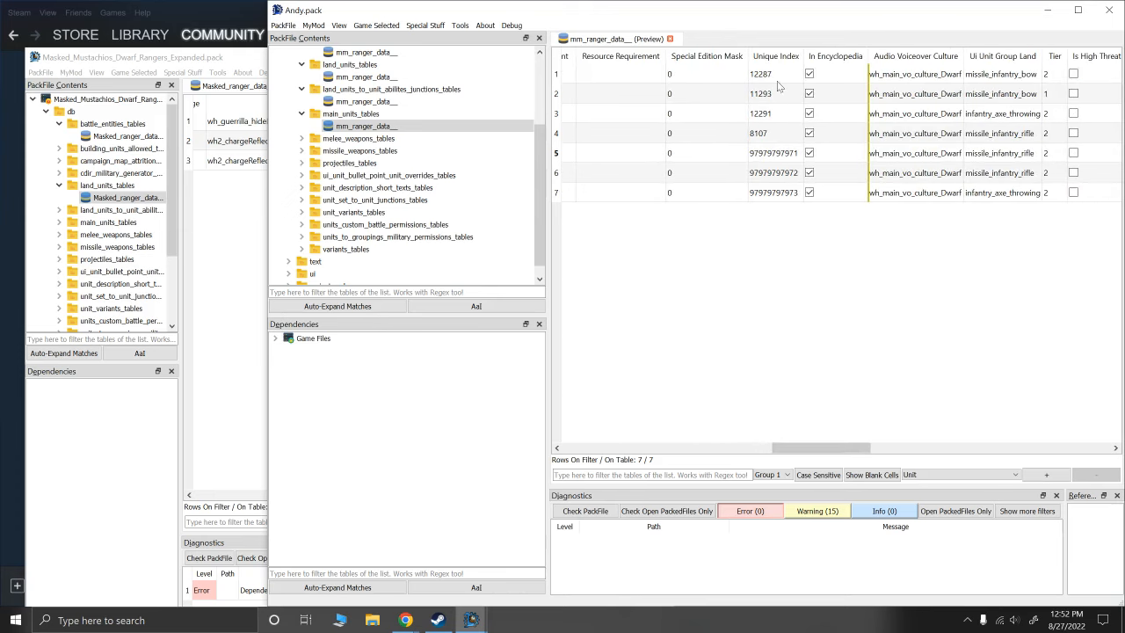
left_click(777, 158)
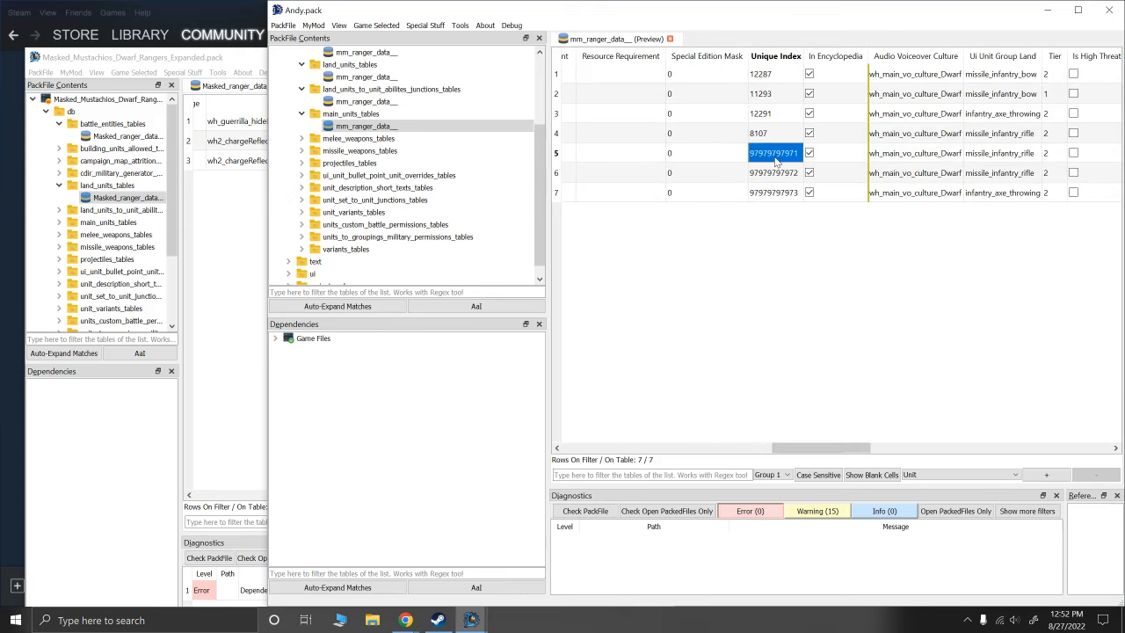
scroll(528, 143, "up", 2)
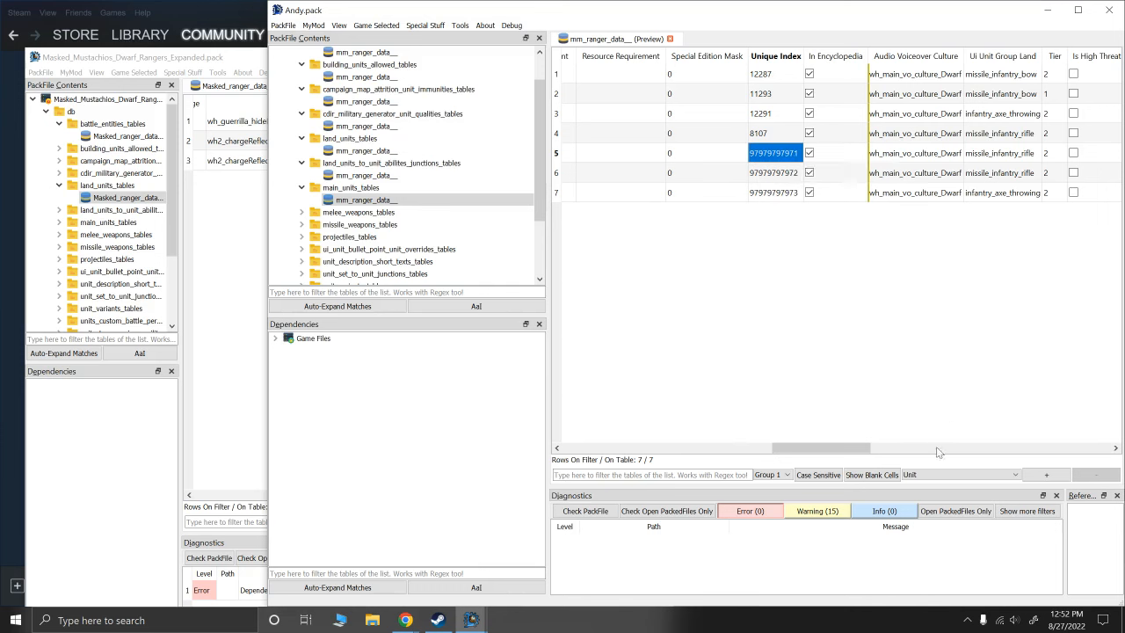
left_click_drag(863, 457, 568, 422)
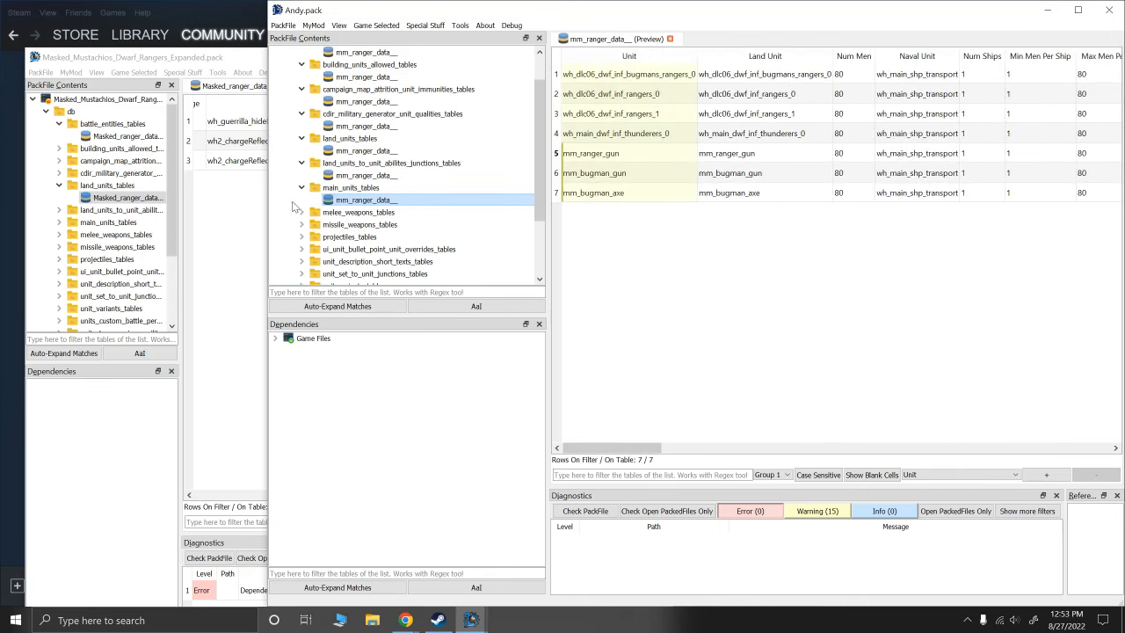
Open mm_ranger_data__ under melee_weapons_tables and compare the mm_bugman_axe row with the wh_main_dwf_axe_great row
left_click(352, 200)
left_click(301, 212)
left_click(343, 225)
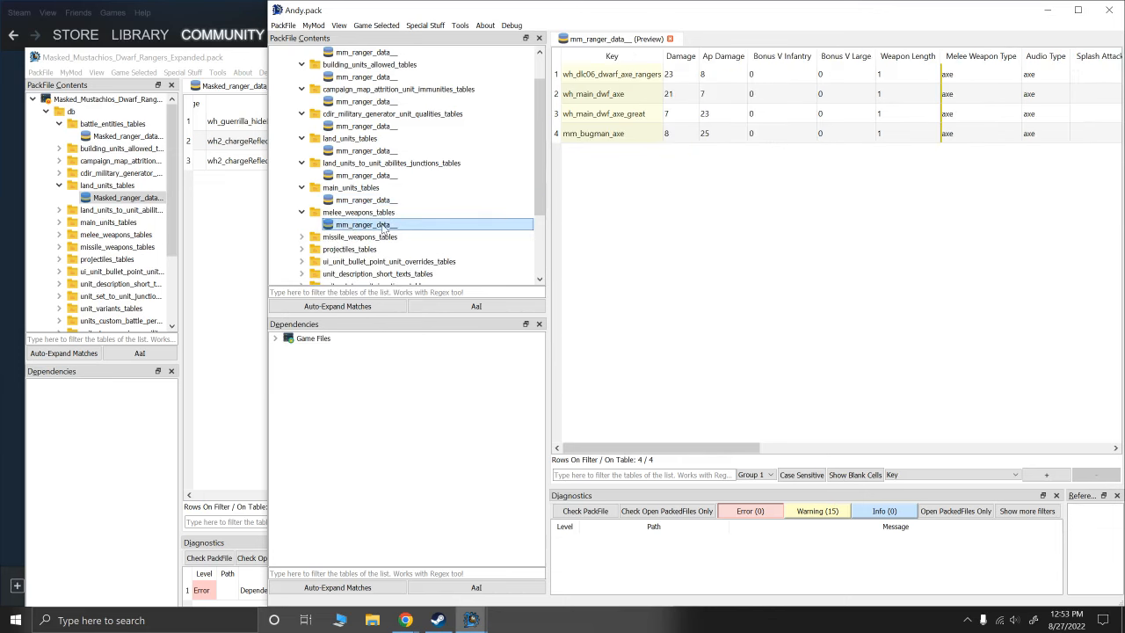
left_click(598, 133)
left_click(558, 136)
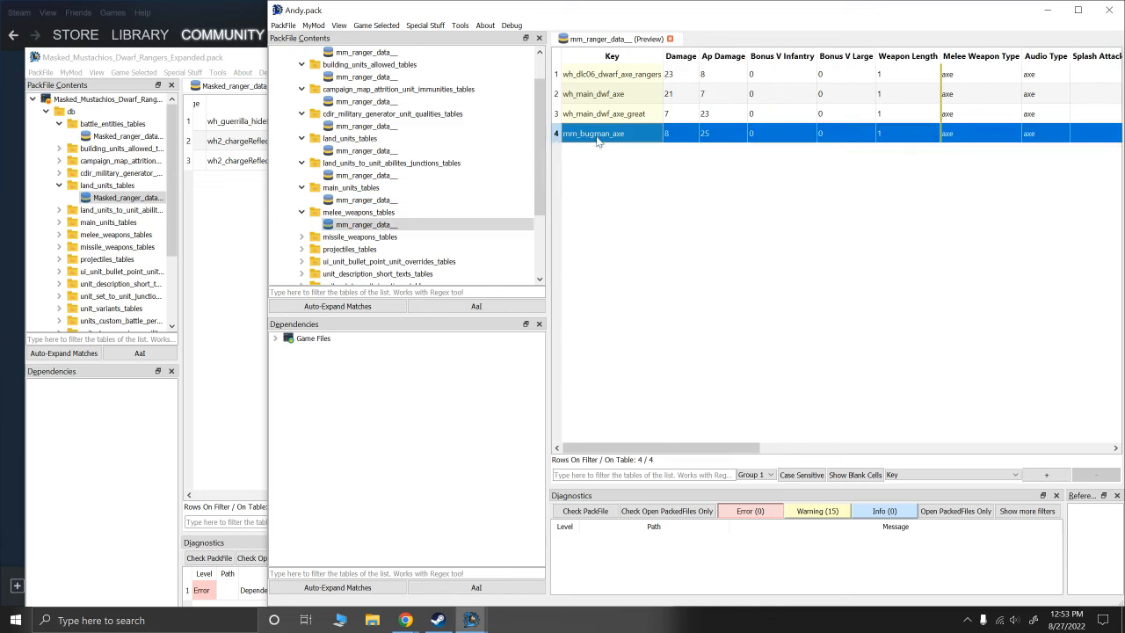
left_click(596, 116)
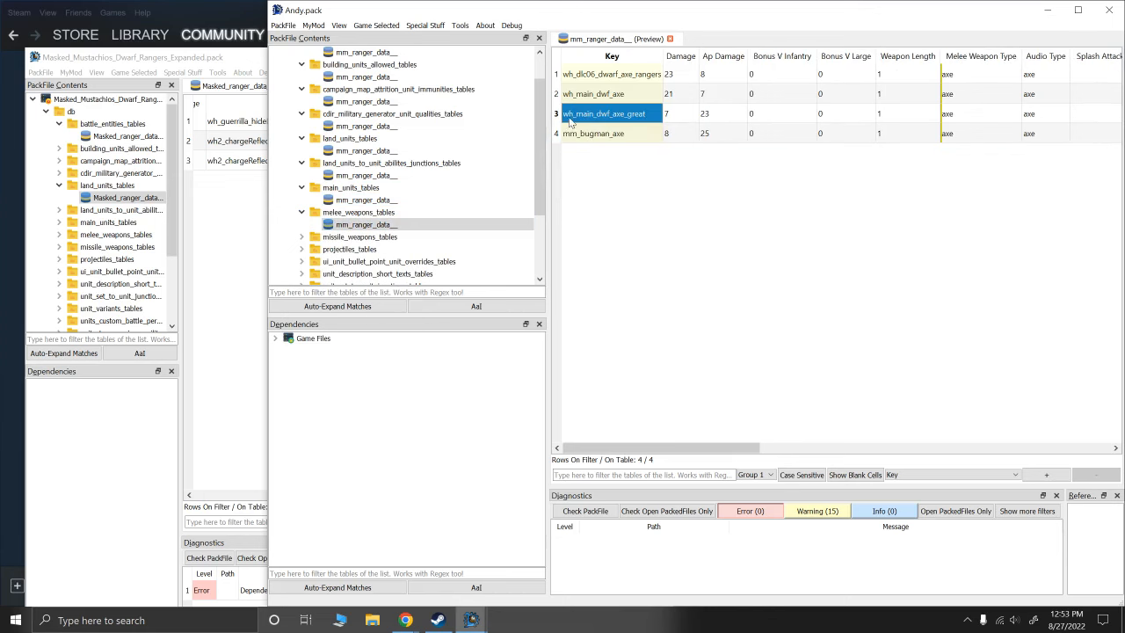
left_click(558, 117)
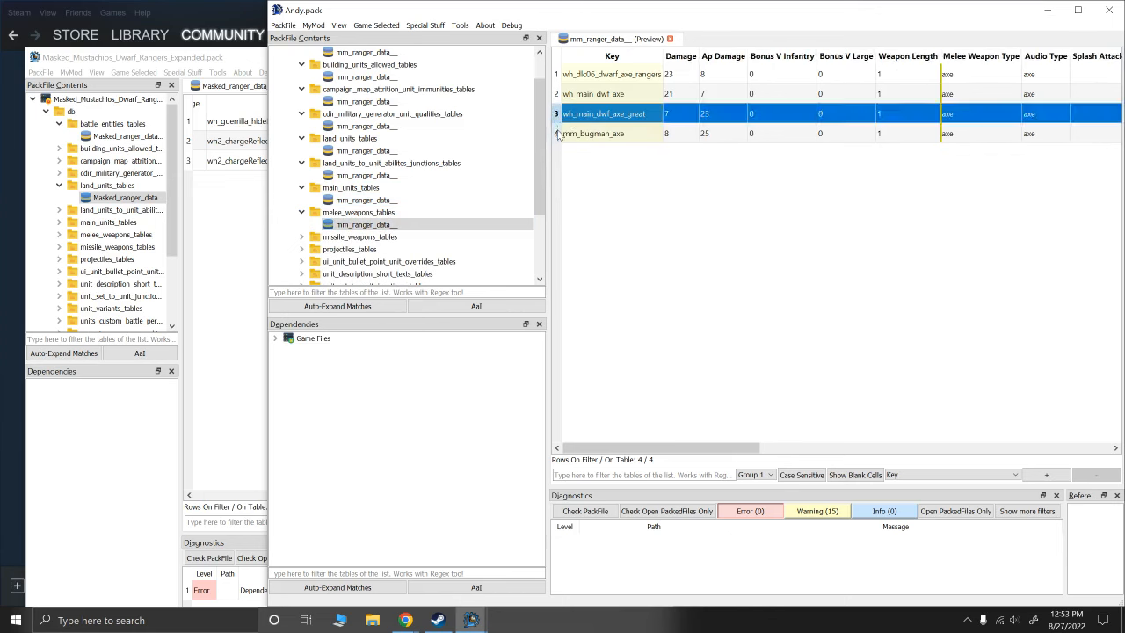
left_click(557, 135)
Compare the mm_bugman_axe weapon key with the existing wh_main_dwf_axe and wh_dlc06_dwarf_axe_rangers keys
left_click(604, 132)
left_click(598, 102)
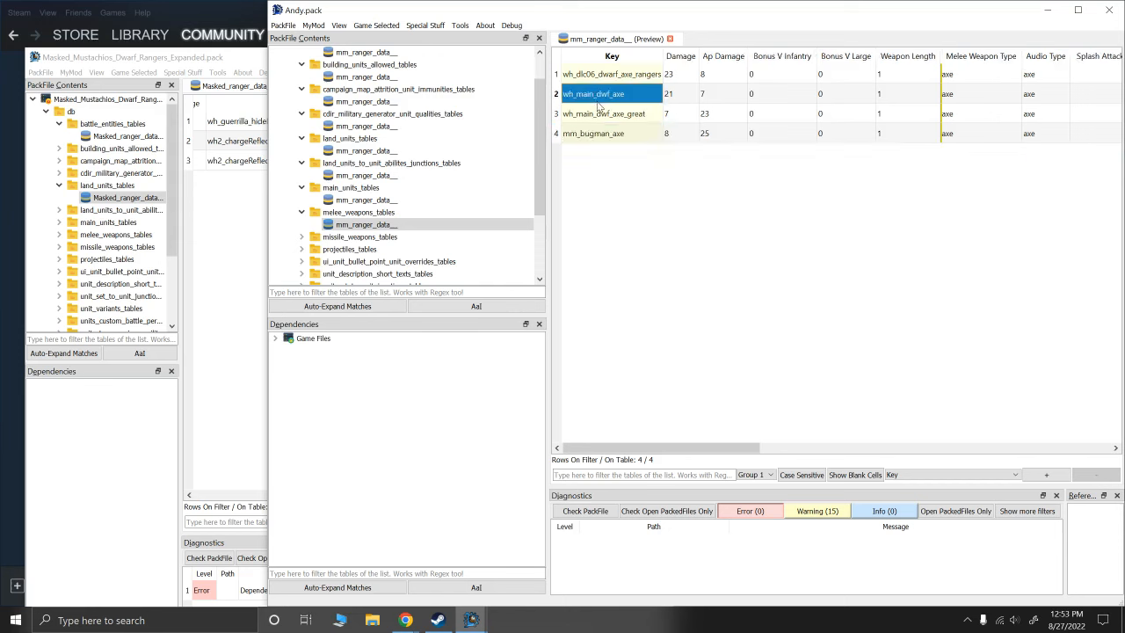
left_click(595, 77)
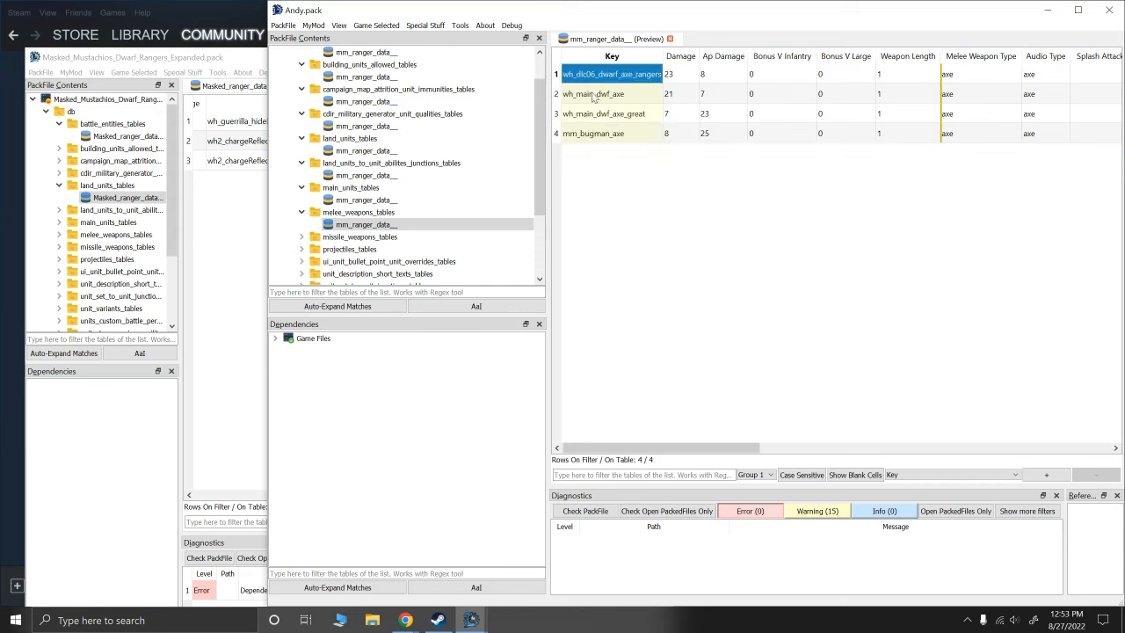
left_click(591, 95)
left_click(605, 79)
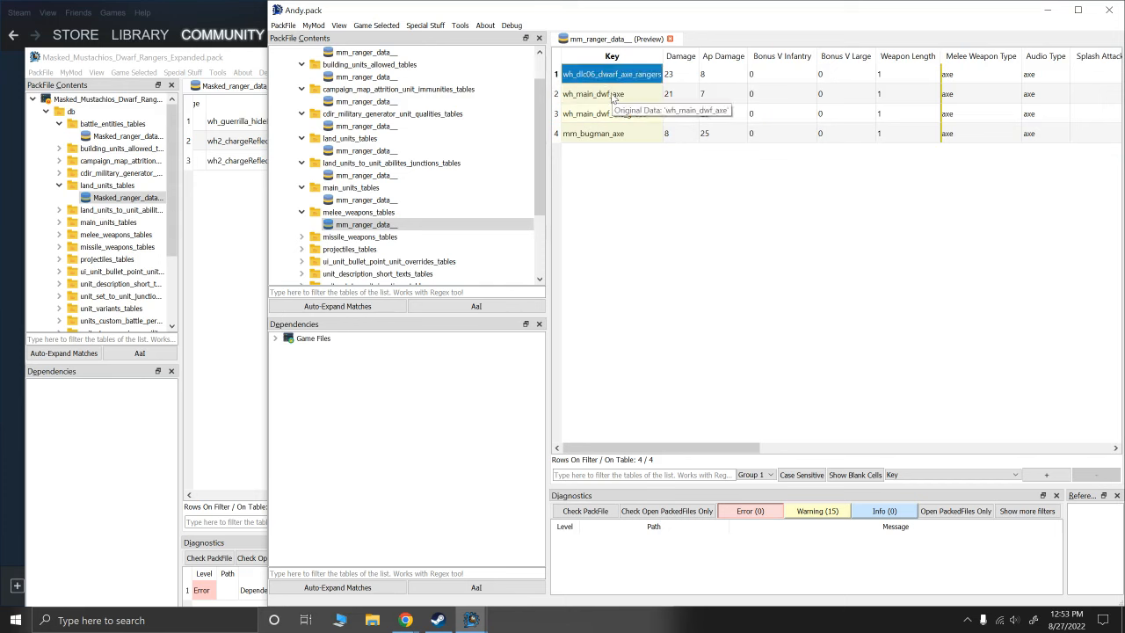
Examine the mm_bugman_axe melee weapon row from its damage values through weapon type, splash attack, collision attack and melee attack interval
left_click(597, 141)
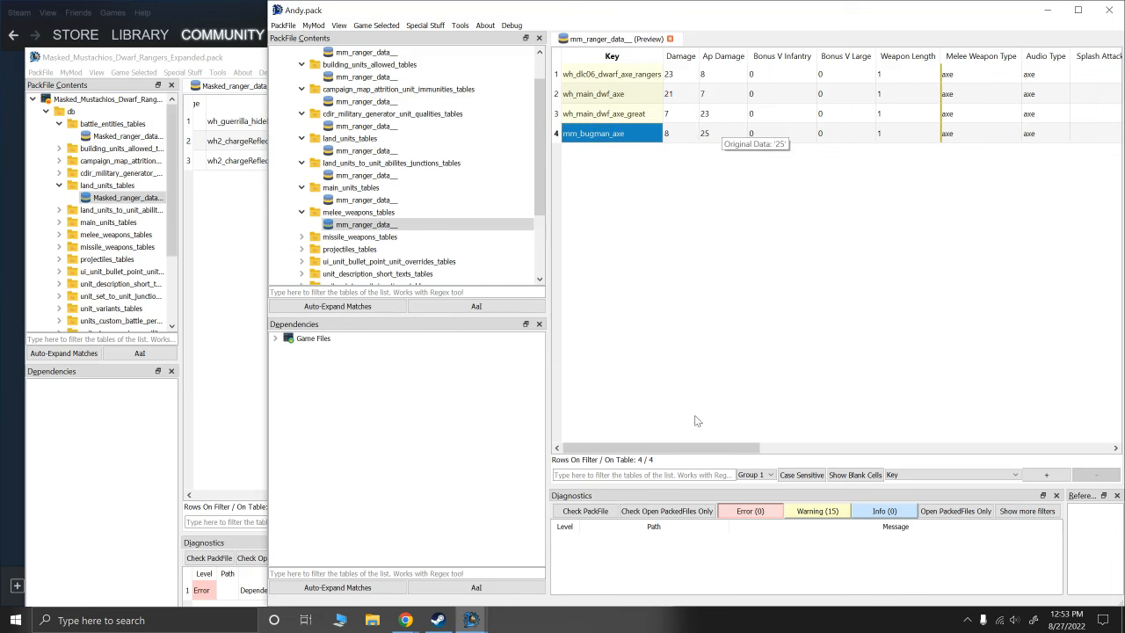
left_click_drag(700, 450, 790, 450)
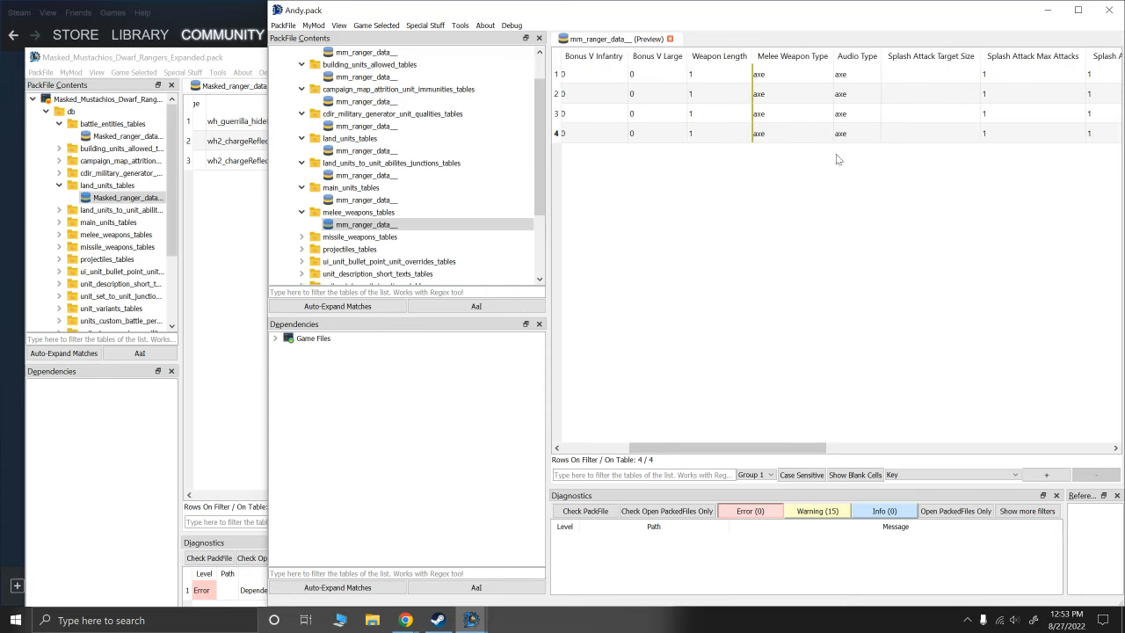
left_click_drag(754, 455, 1037, 457)
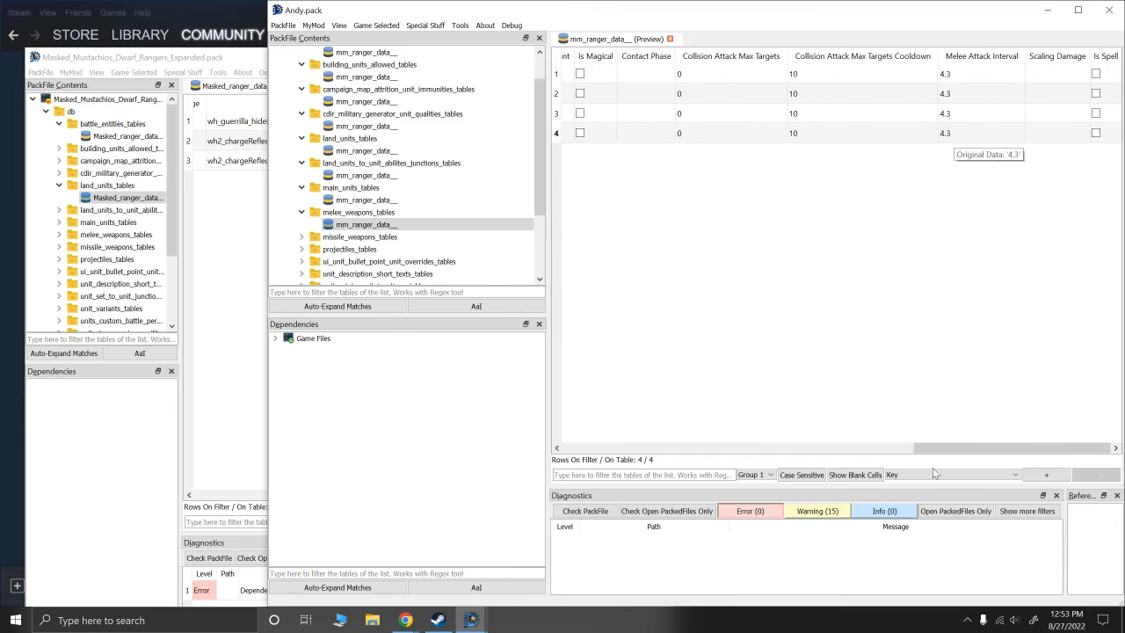
left_click_drag(967, 450, 948, 449)
Open mm_ranger_data__ under missile_weapons_tables and compare the audio types of mm_bugman_gun and mm_bugman_axe
left_click(302, 237)
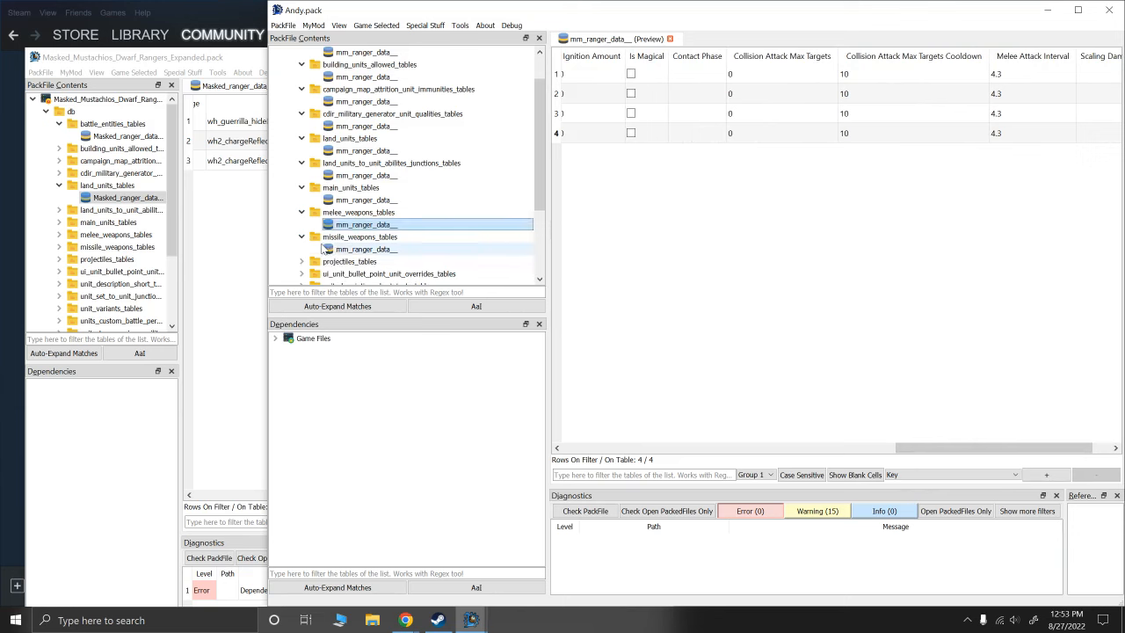
left_click(395, 249)
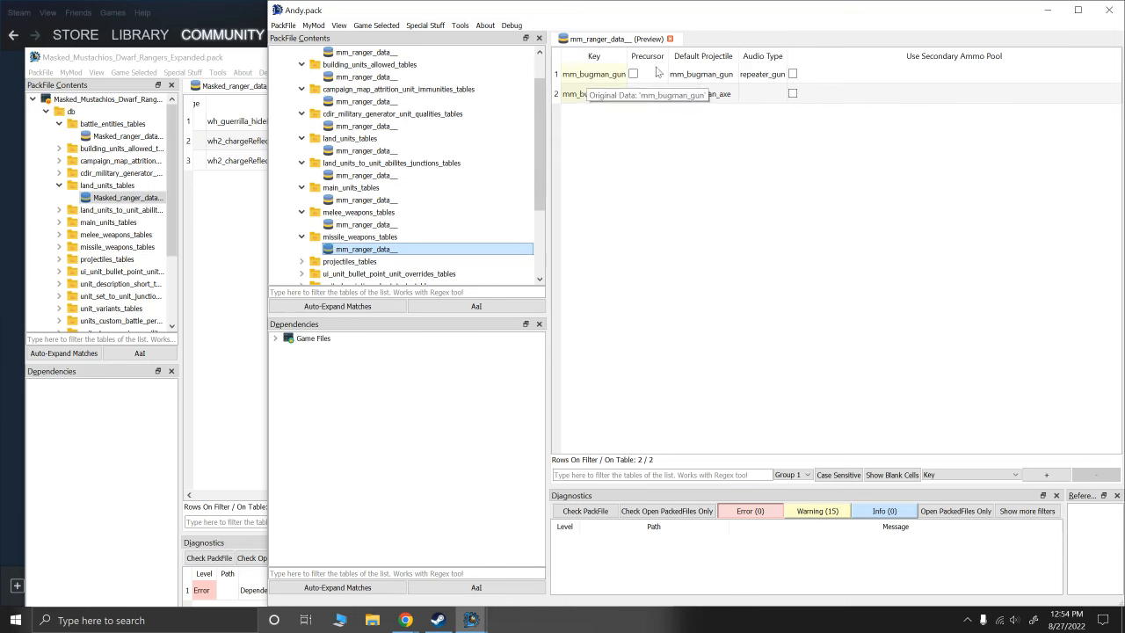
left_click(761, 76)
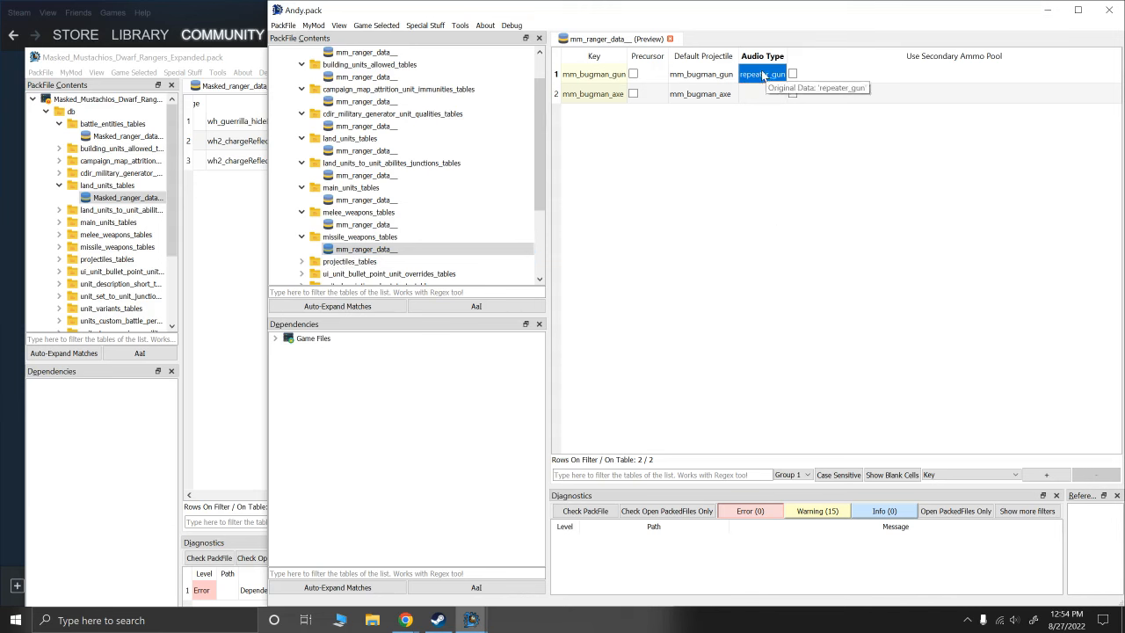
left_click(753, 97)
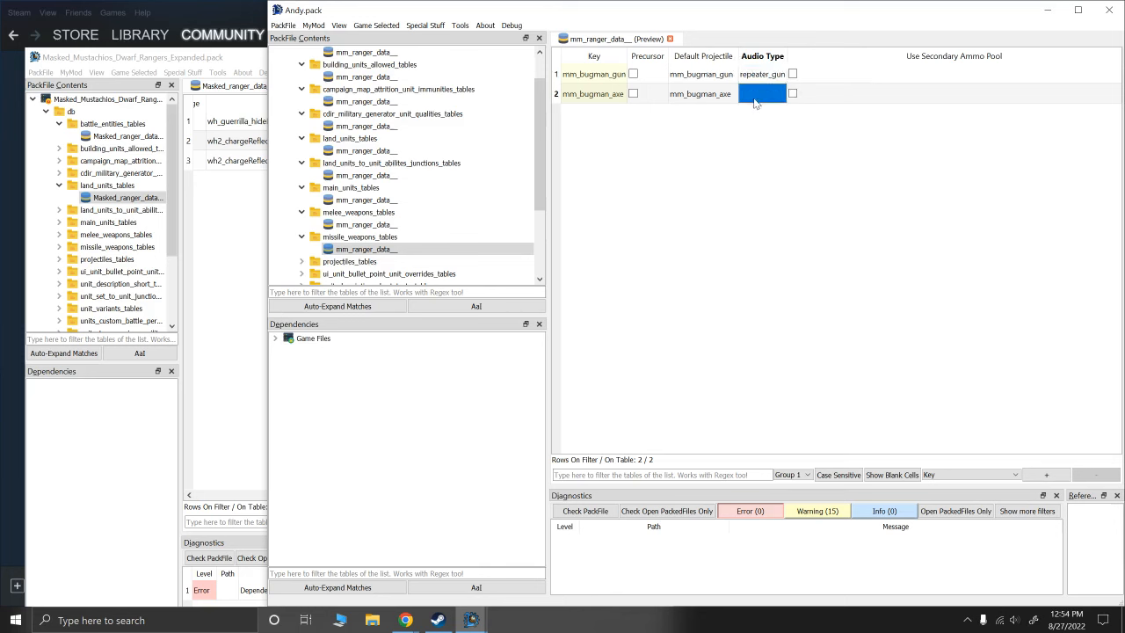
left_click(750, 132)
Open mm_ranger_data__ under projectiles_tables and compare the crossbow, rifle and throwing axe keys with mm_bugman_gun and mm_bugman_axe
double_click(299, 262)
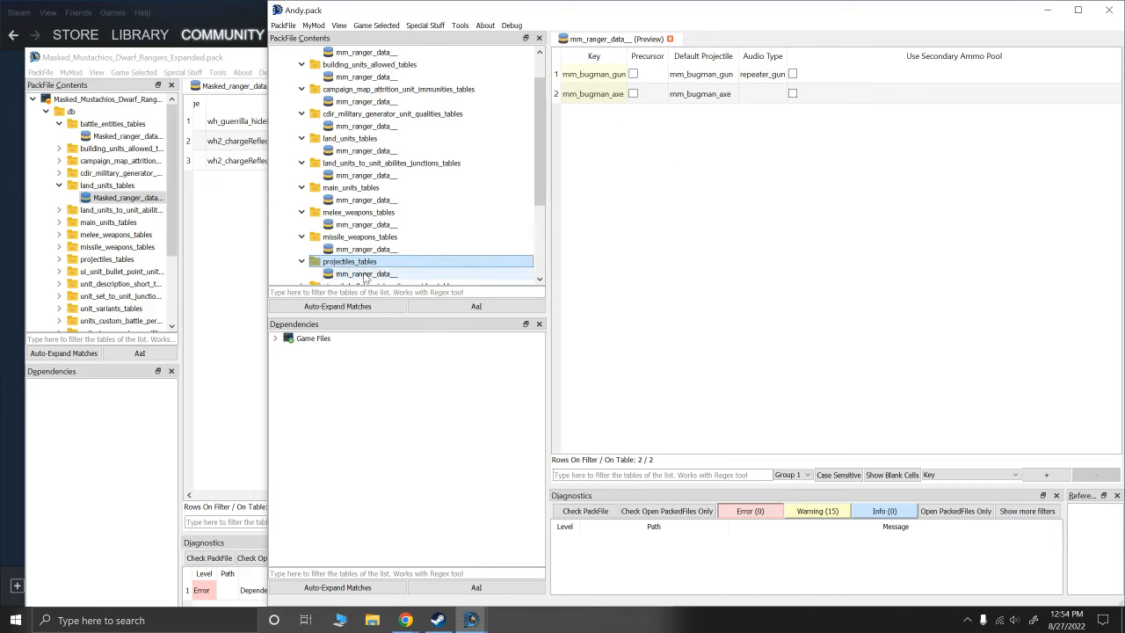
key("Down")
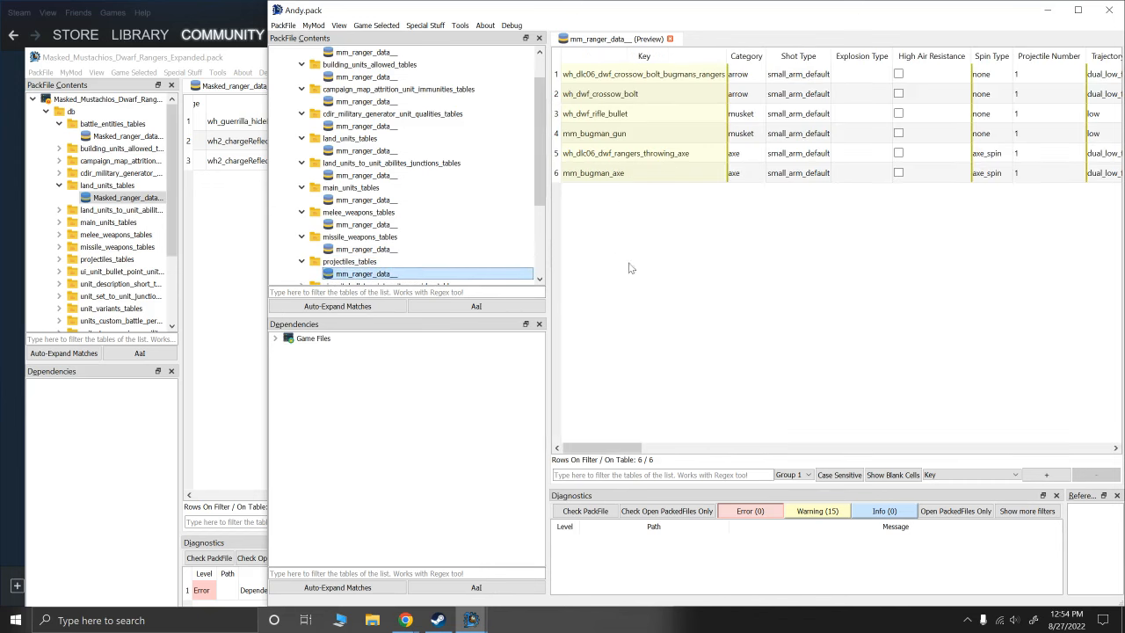
left_click(619, 449)
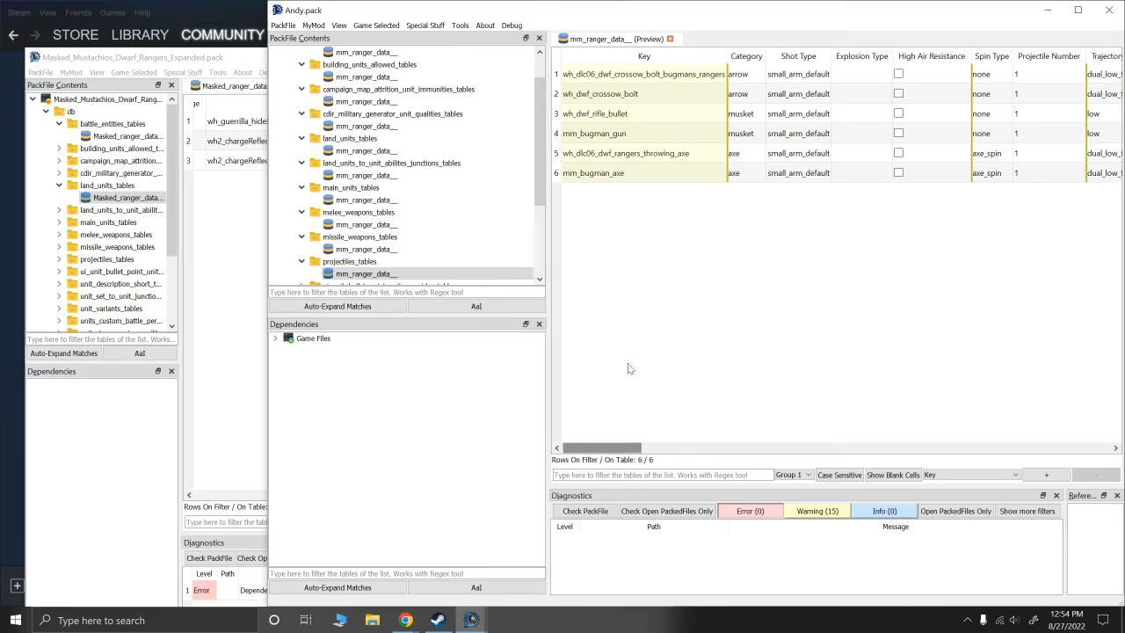
left_click(588, 79)
left_click(589, 95)
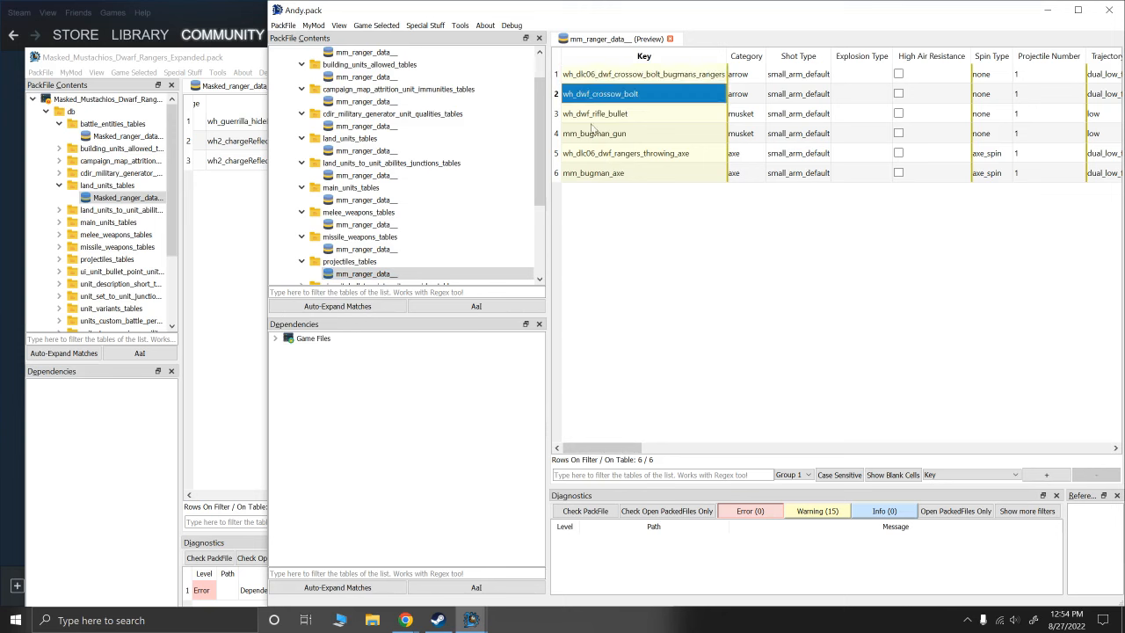
left_click(590, 77)
left_click(589, 96)
left_click(599, 80)
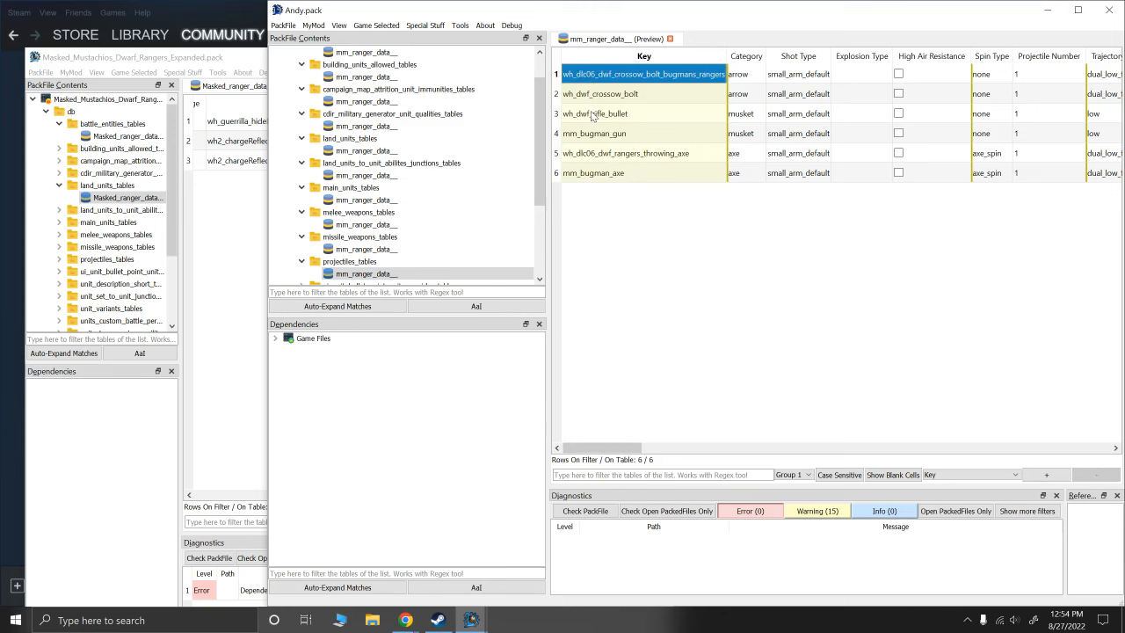
left_click(593, 115)
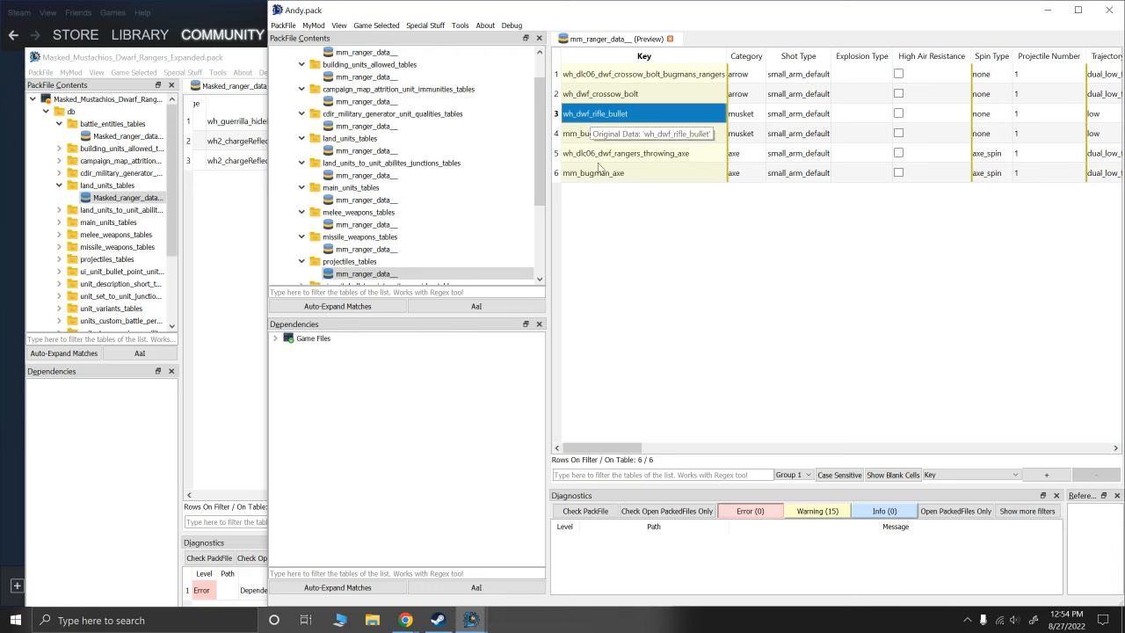
left_click(598, 158)
left_click(598, 139)
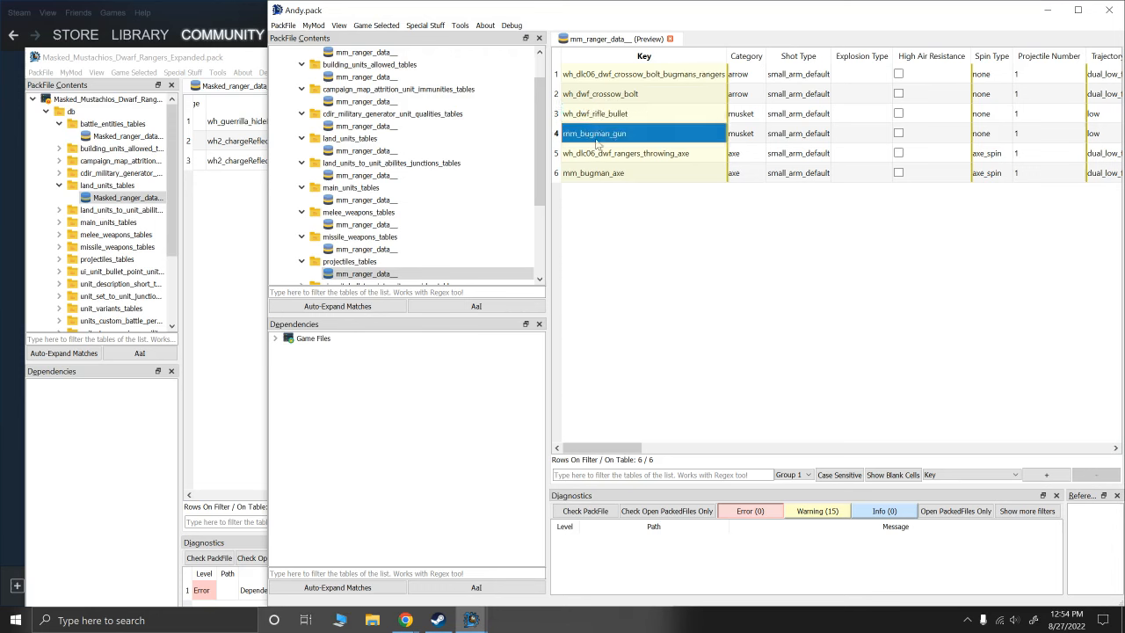
left_click(605, 174)
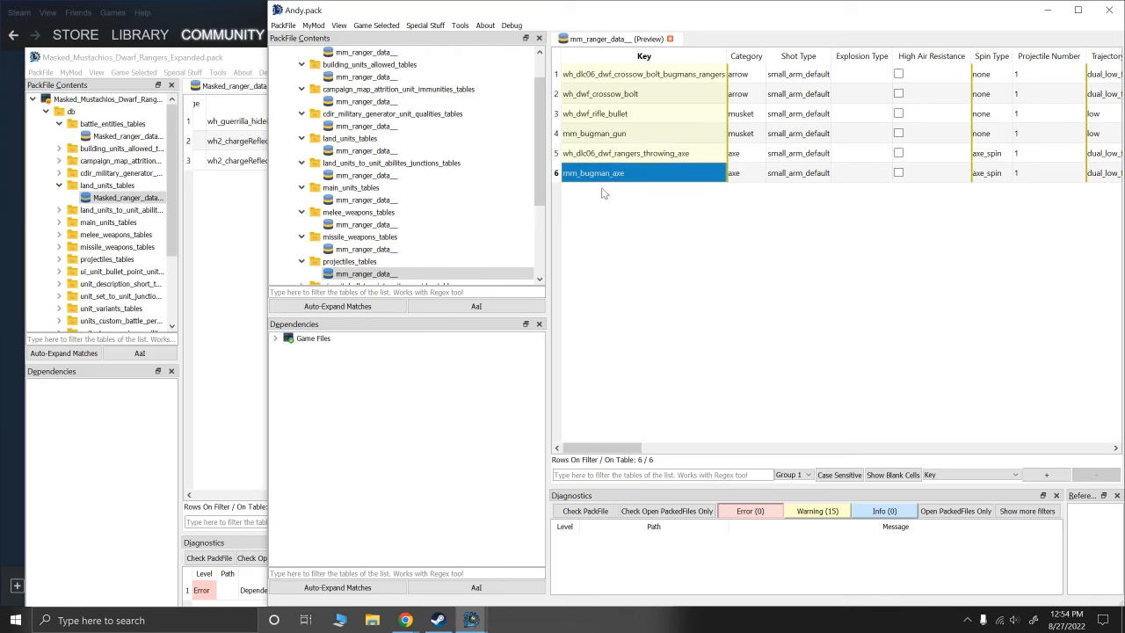
Review the projectiles' spin type, projectile number, trajectory, effective range, elevation, muzzle velocity and damage columns
left_click_drag(603, 448, 610, 455)
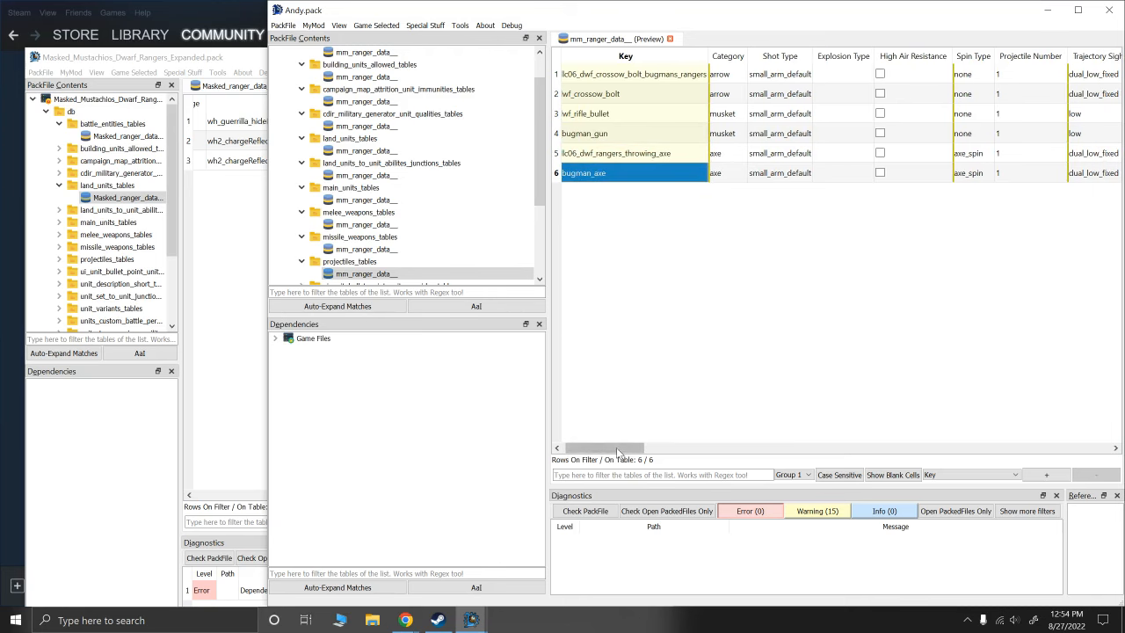
left_click_drag(619, 449, 650, 449)
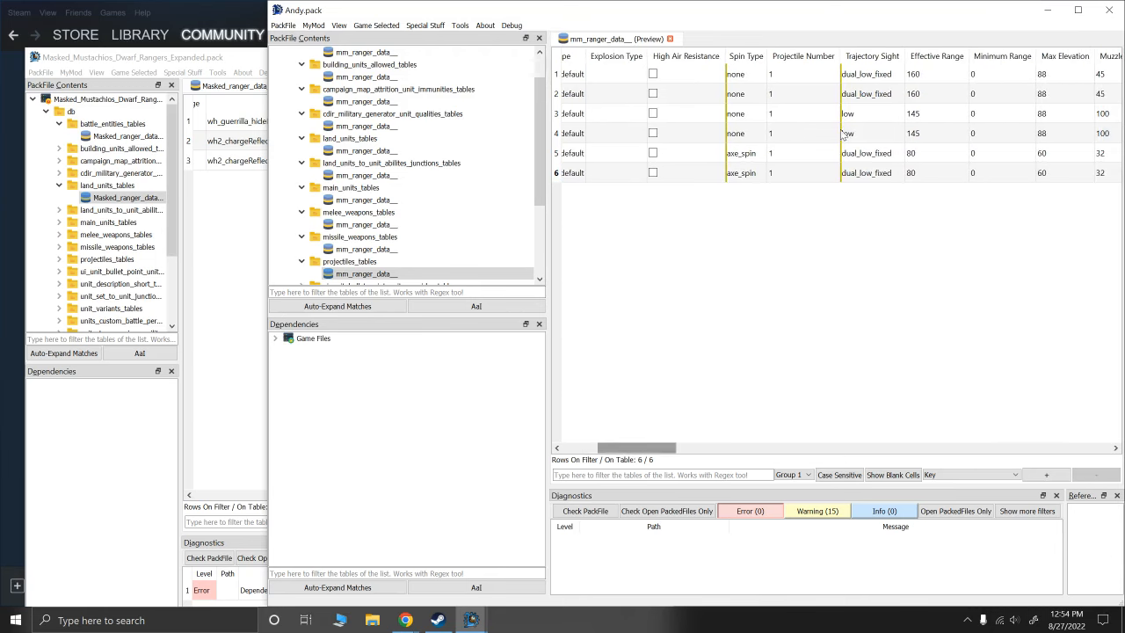
left_click(741, 156)
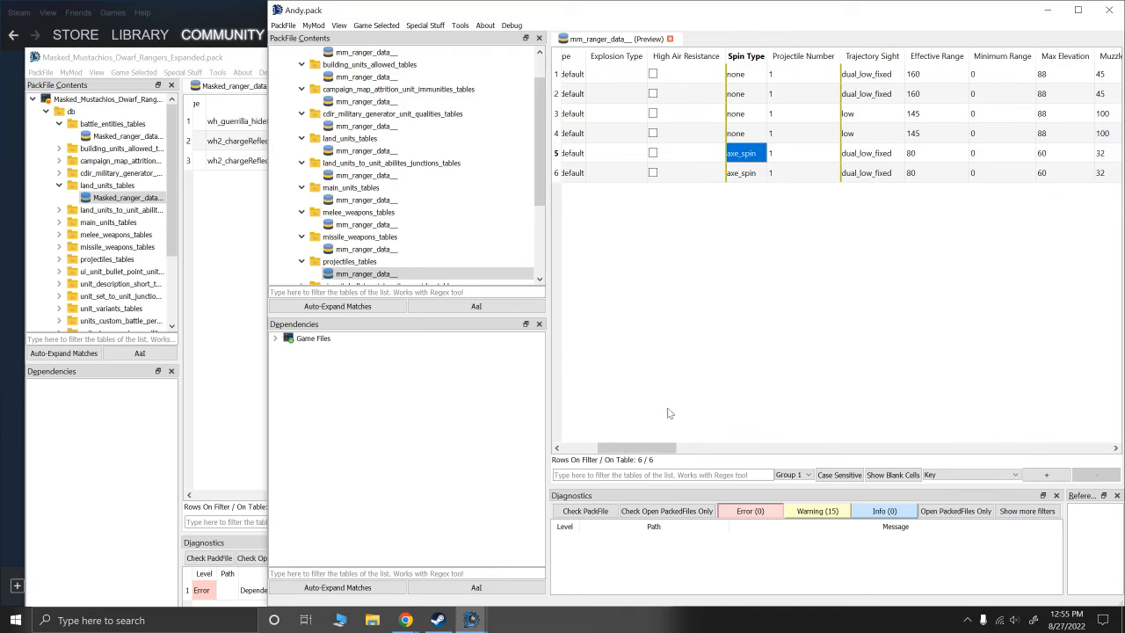
scroll(668, 414, "right", 3)
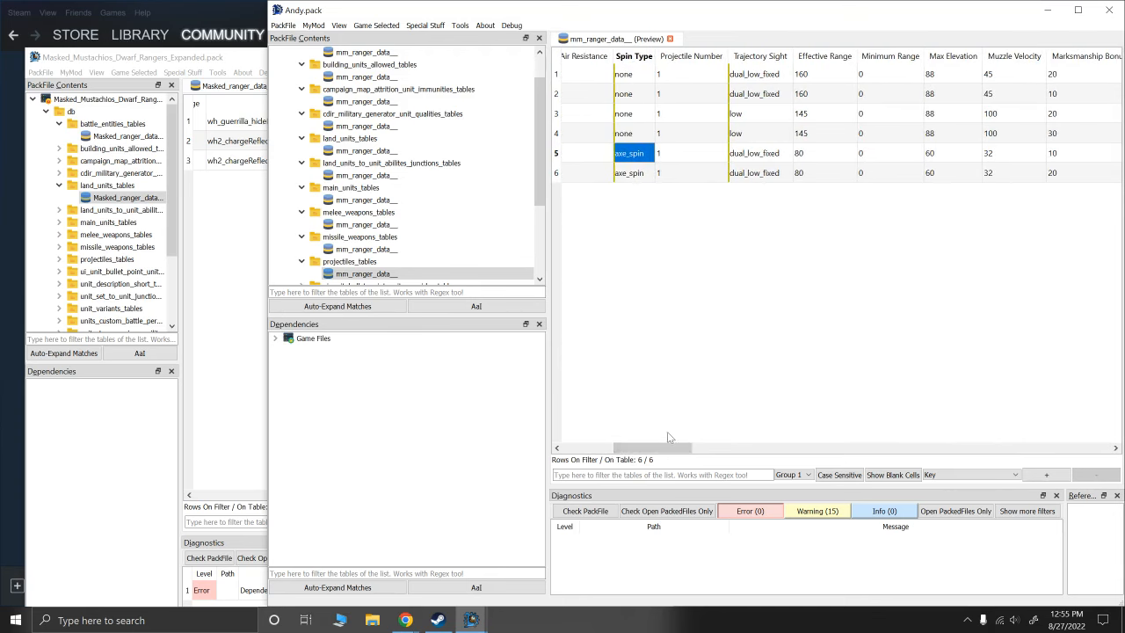
left_click_drag(657, 448, 694, 451)
left_click_drag(699, 451, 658, 454)
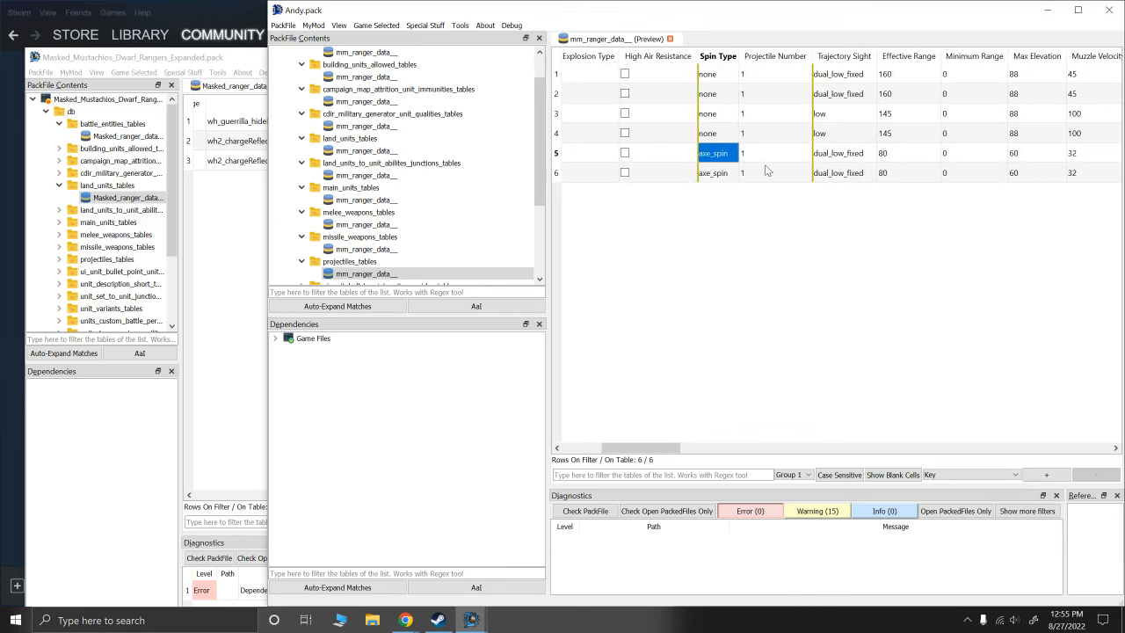
left_click_drag(644, 456, 668, 452)
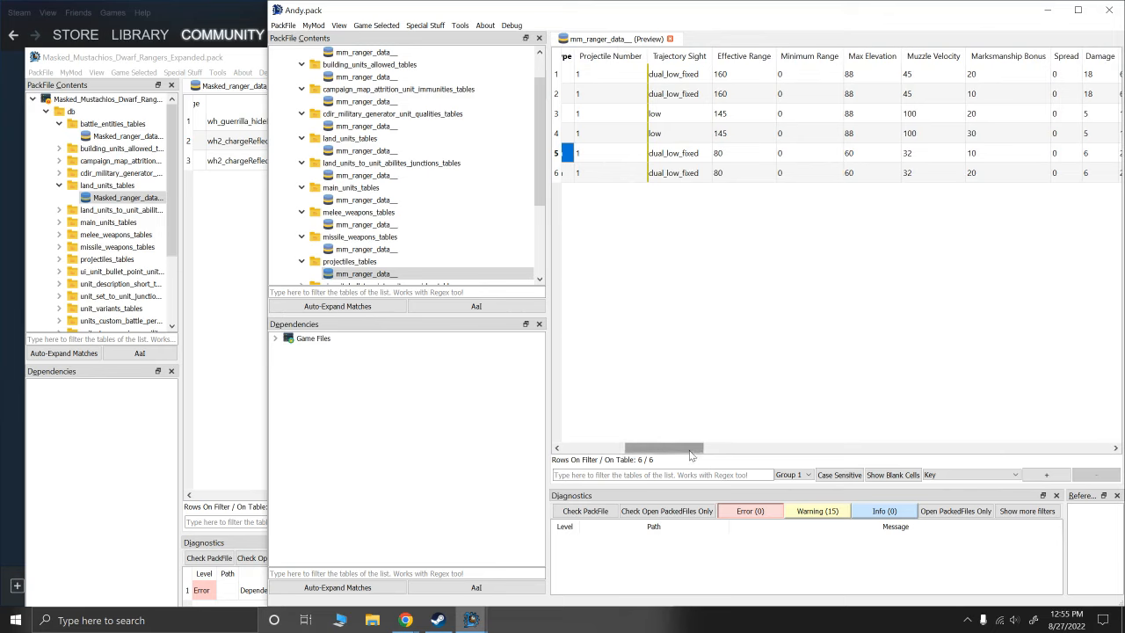
left_click_drag(695, 453, 731, 445)
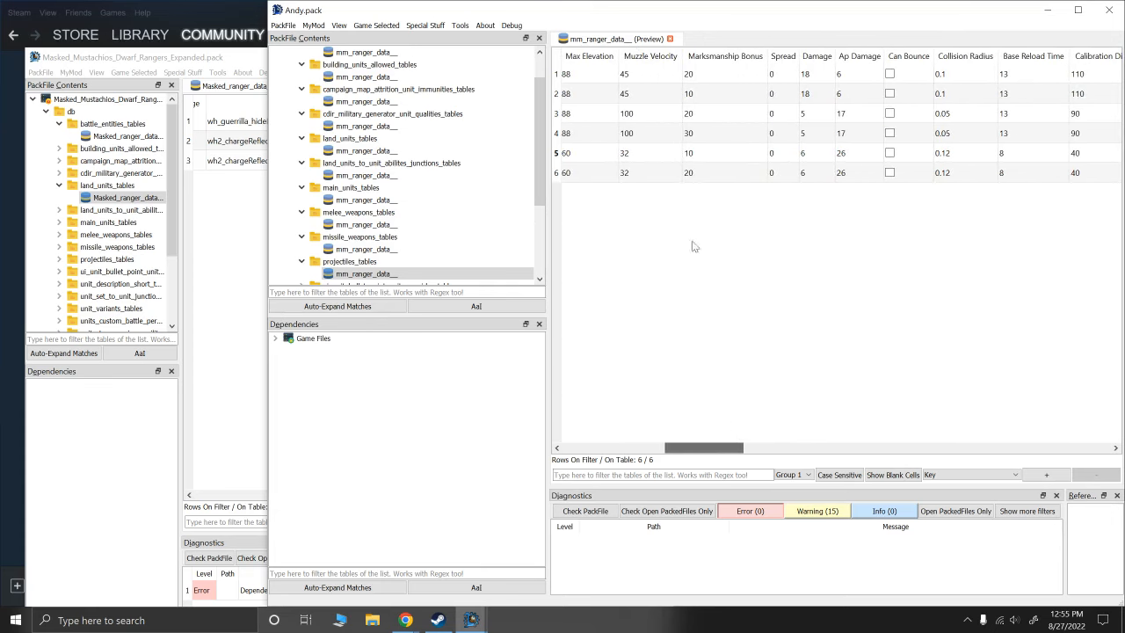
Compare the marksmanship bonus of each crossbow, gun and axe projectile, row by row
left_click(700, 97)
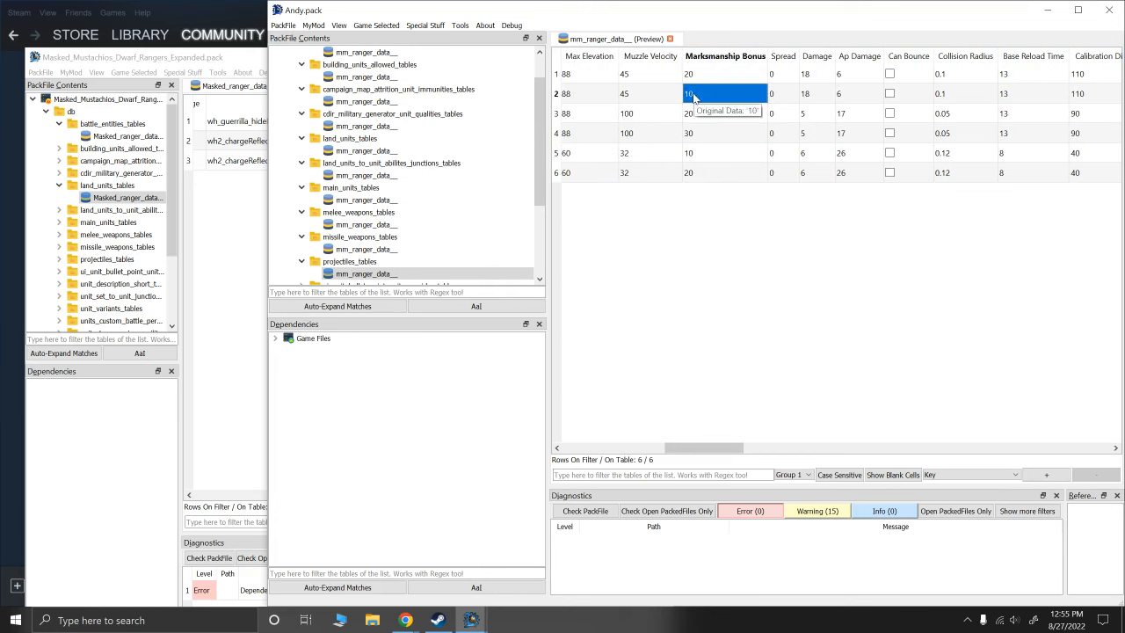
left_click(693, 74)
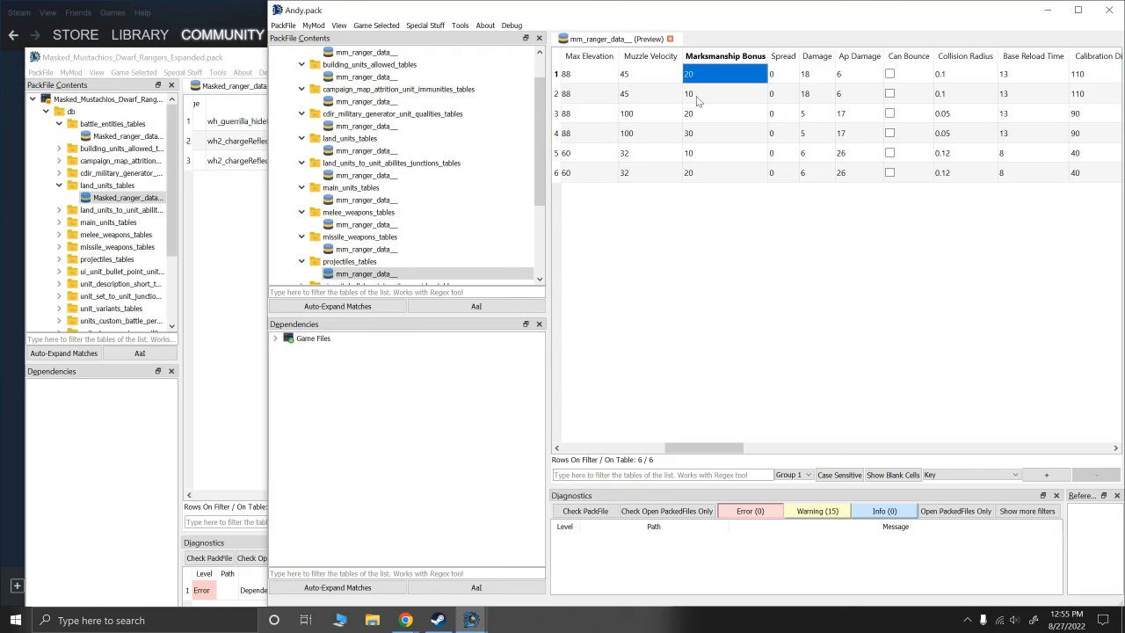
left_click(697, 95)
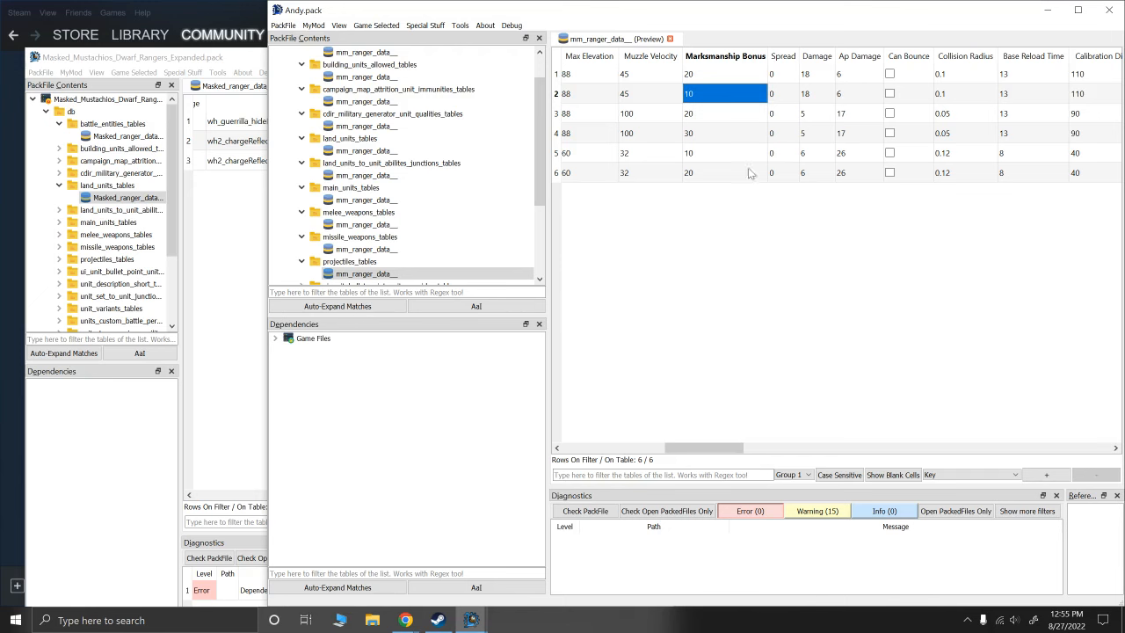
left_click(696, 118)
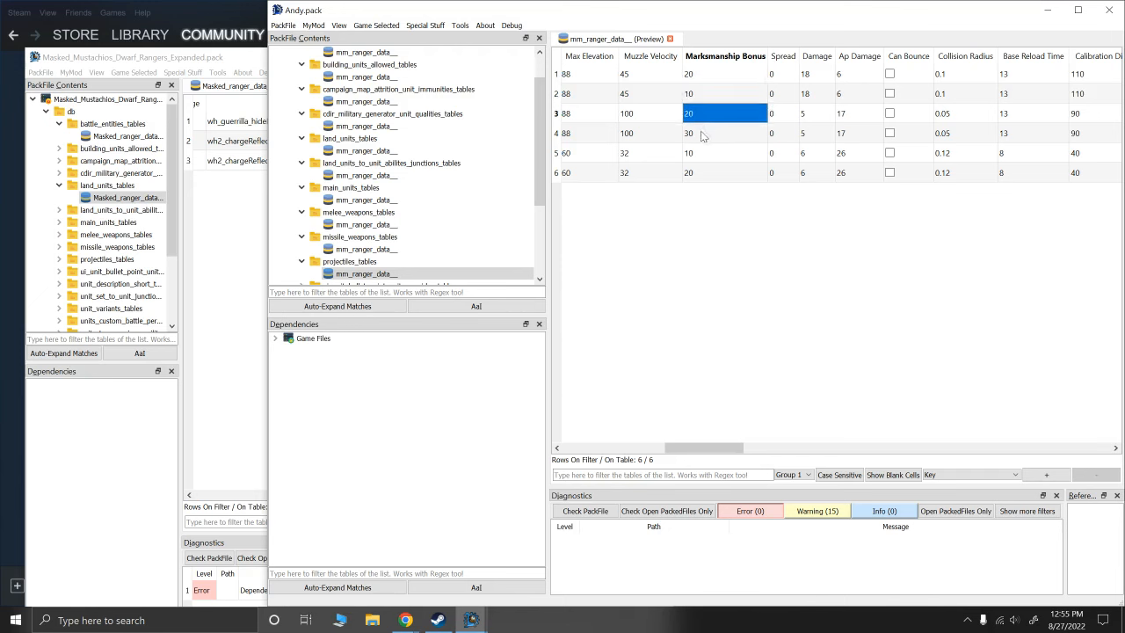
left_click(702, 136)
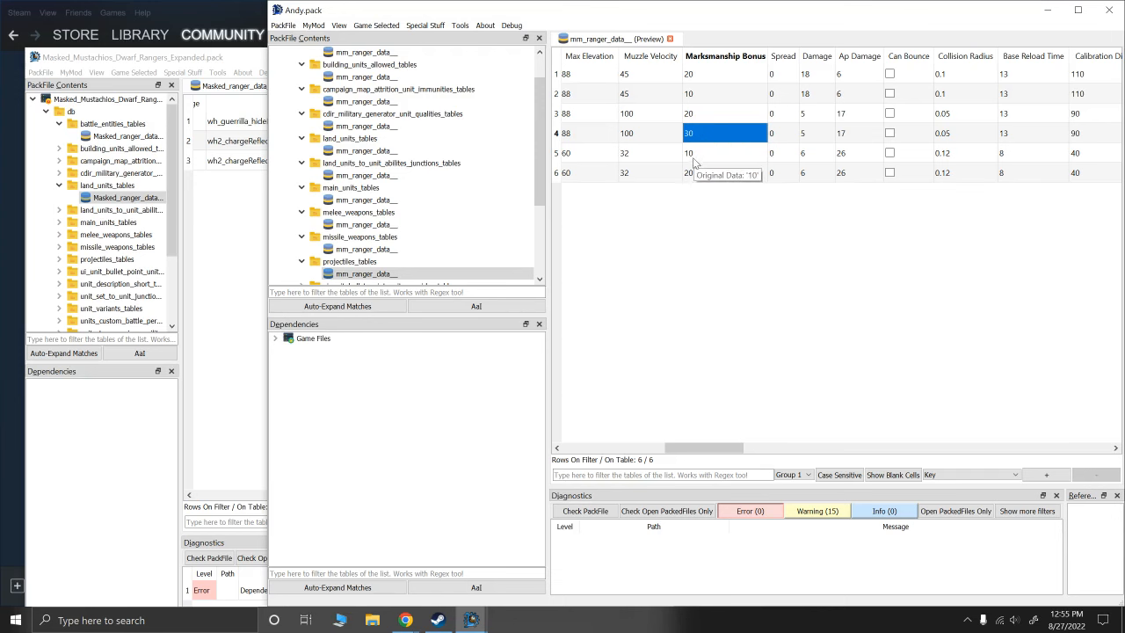
left_click(701, 155)
left_click(700, 174)
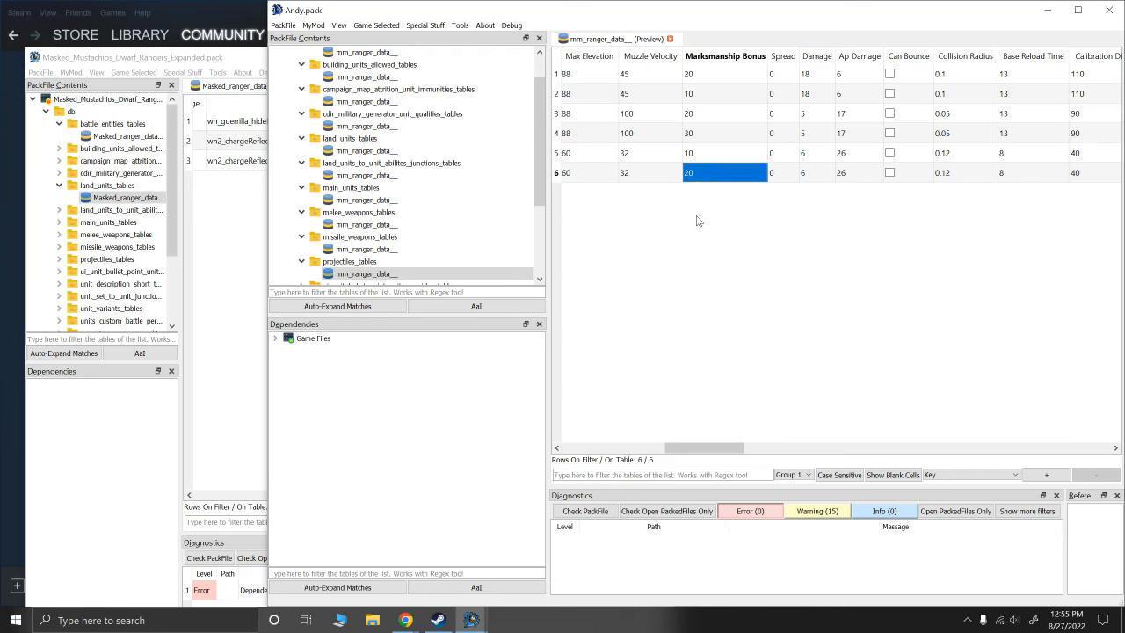
Check the crossbow and gun marksmanship bonuses against their calibration values, and review the projectile display and audio columns
left_click_drag(687, 453, 698, 454)
left_click(644, 94)
left_click(632, 77)
left_click(634, 90)
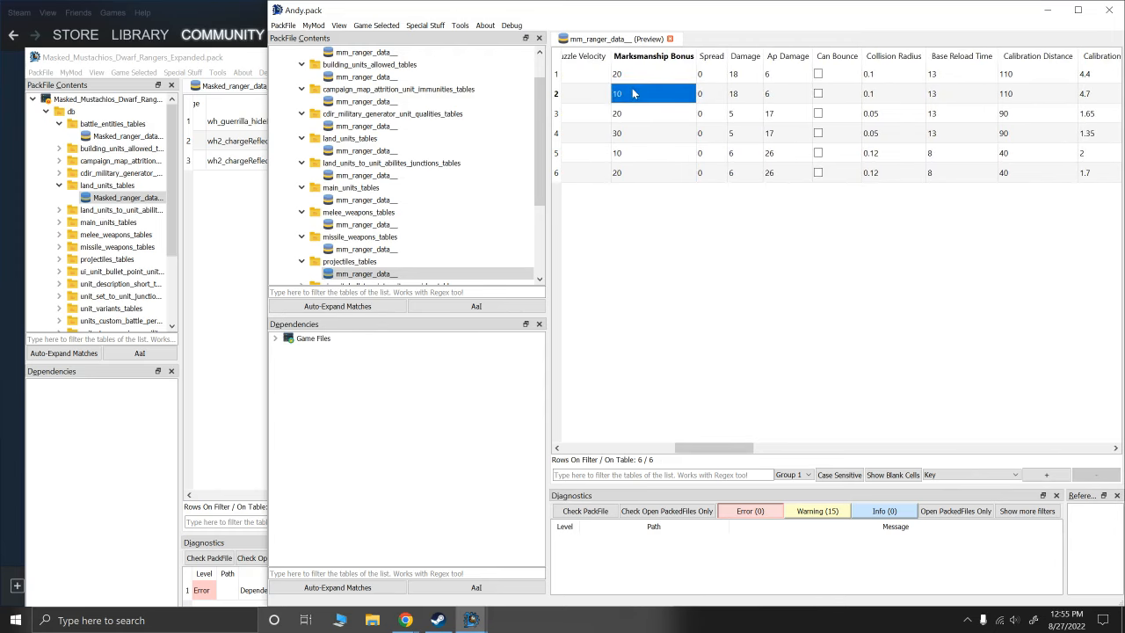
left_click(630, 80)
left_click(632, 115)
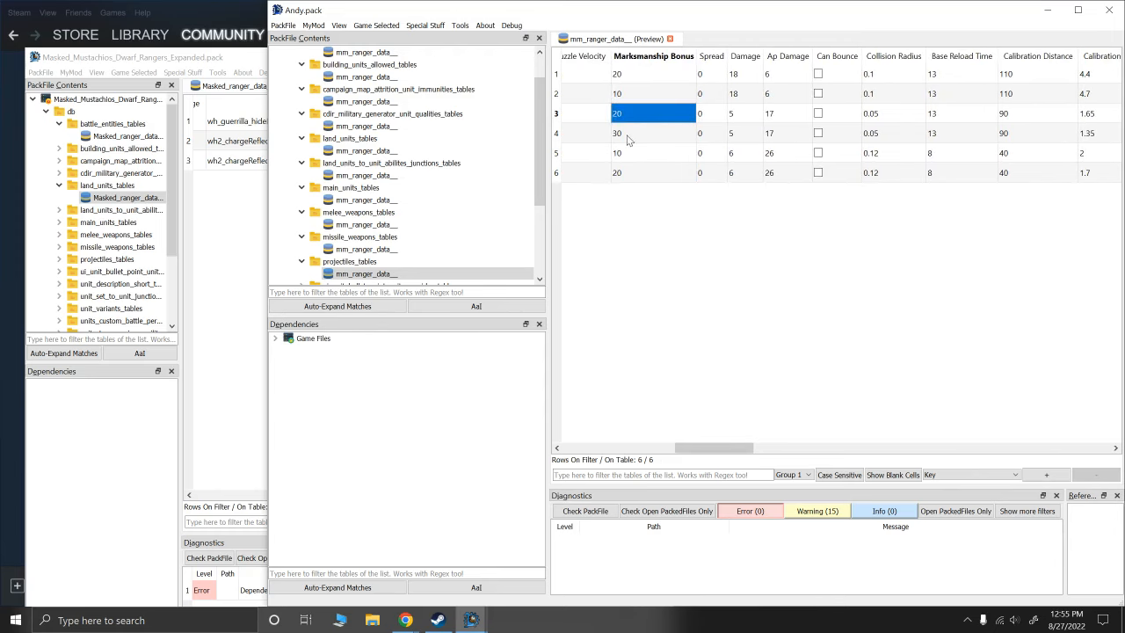
left_click(628, 132)
left_click_drag(734, 452, 814, 450)
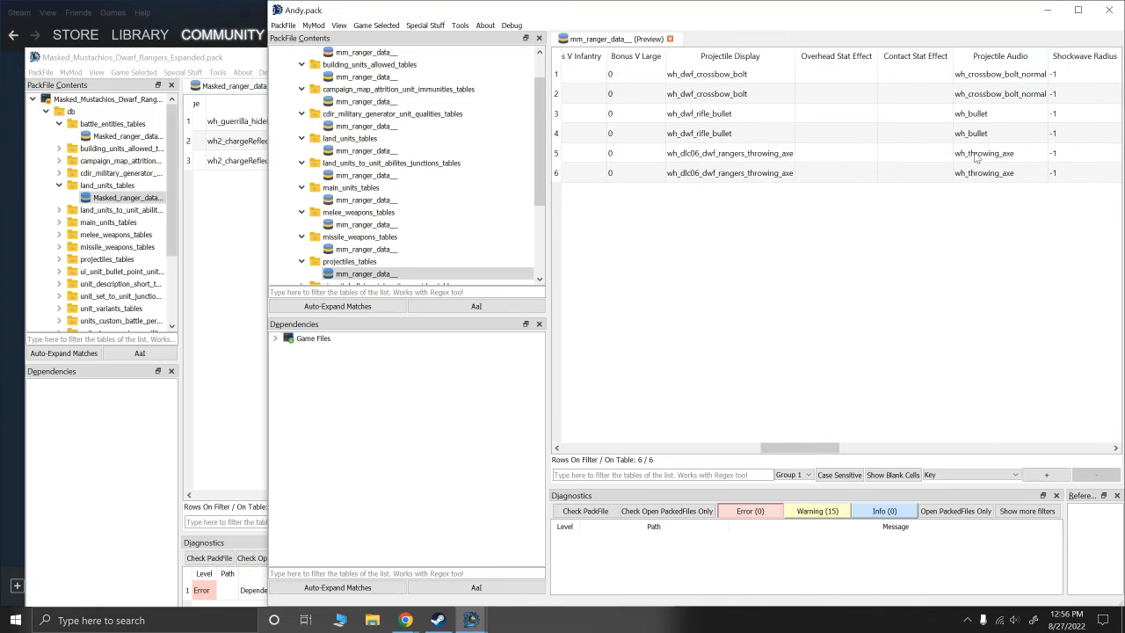
left_click_drag(815, 450, 785, 447)
Open mm_ranger_data__ under ui_unit_bullet_point_unit_overrides_tables and examine mm_bugman_gun's charge_reflector_vs_large and fast_dwarf bullet points
scroll(308, 176, "down", 3)
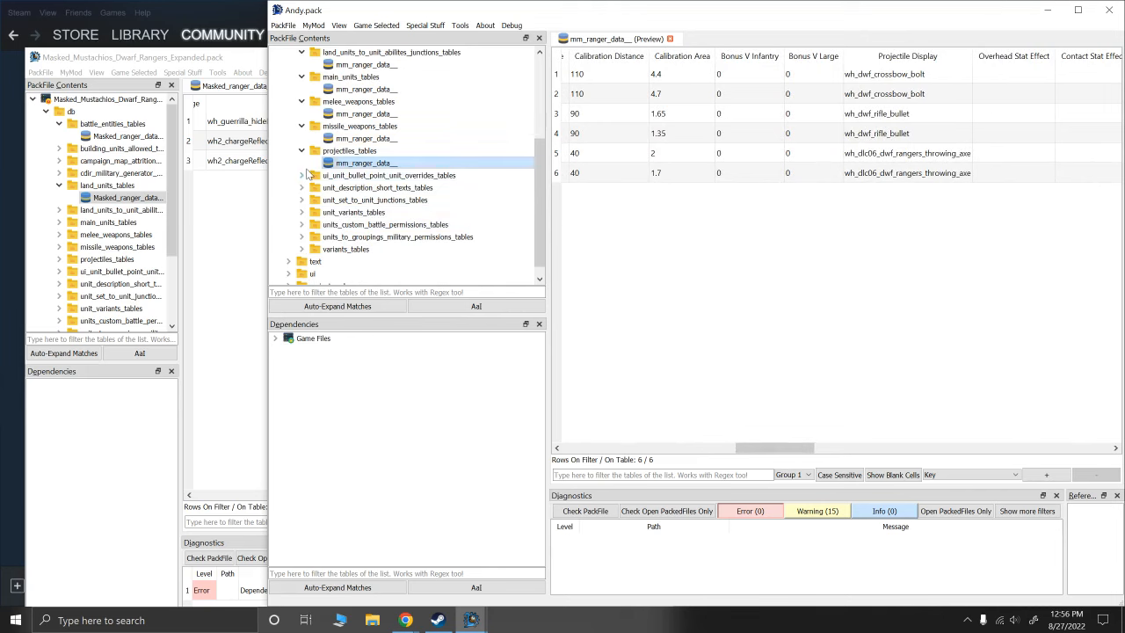
left_click(304, 175)
left_click(354, 188)
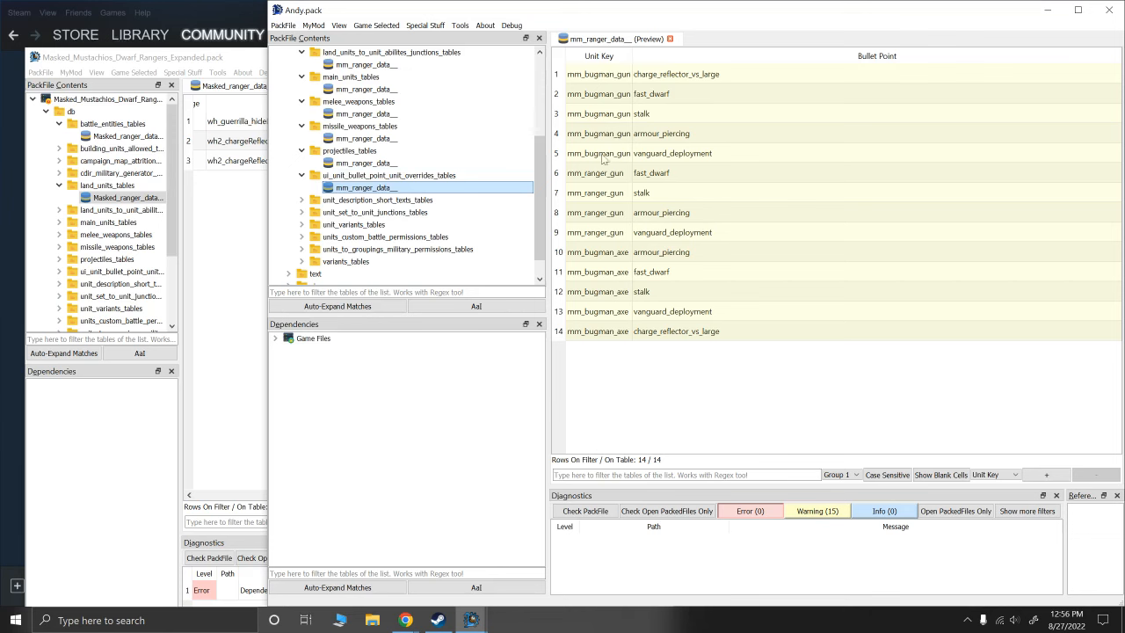
left_click(683, 77)
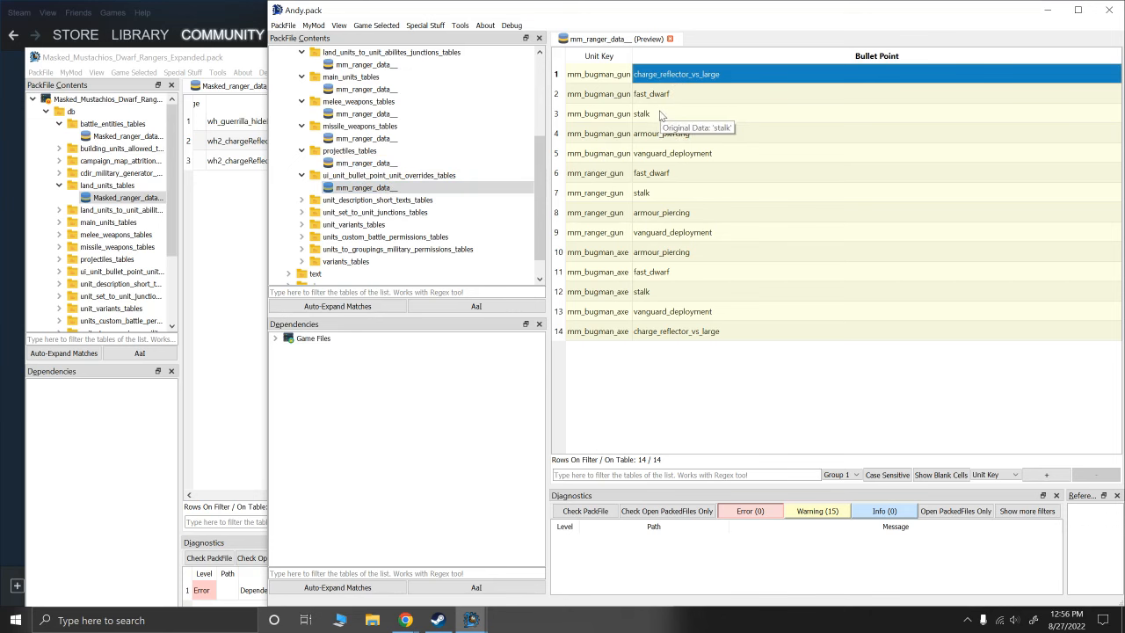
left_click(655, 95)
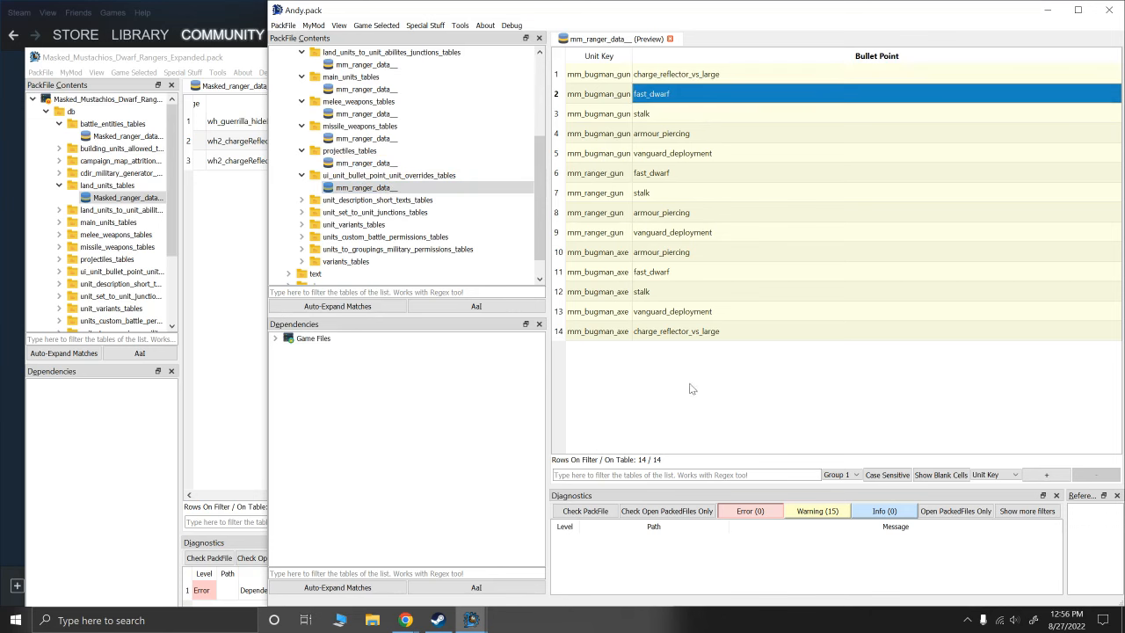
Examine the stalk bullet point, and the rows assigned to mm_bugman_gun and mm_ranger_gun in the bullet point overrides table
left_click(647, 115)
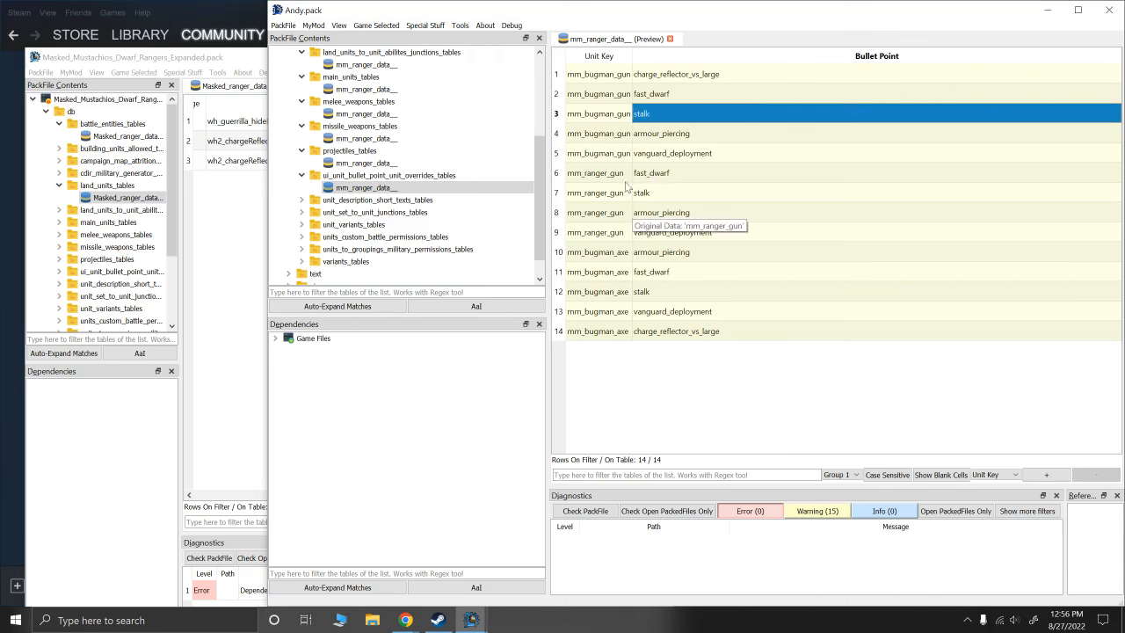
left_click_drag(601, 81, 599, 158)
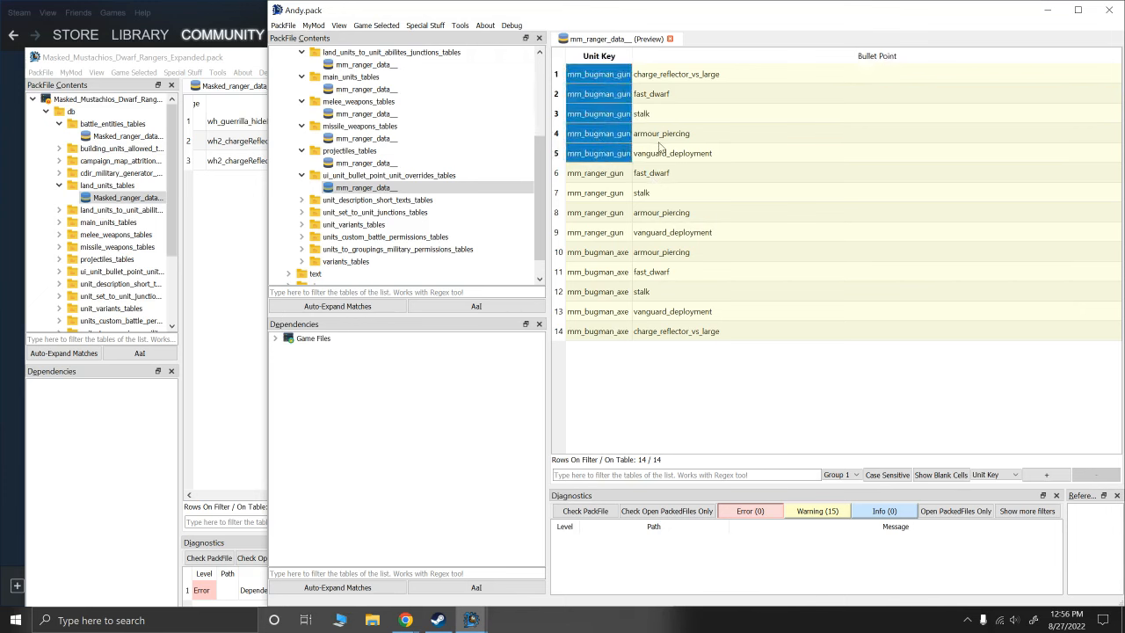
left_click_drag(598, 172, 598, 230)
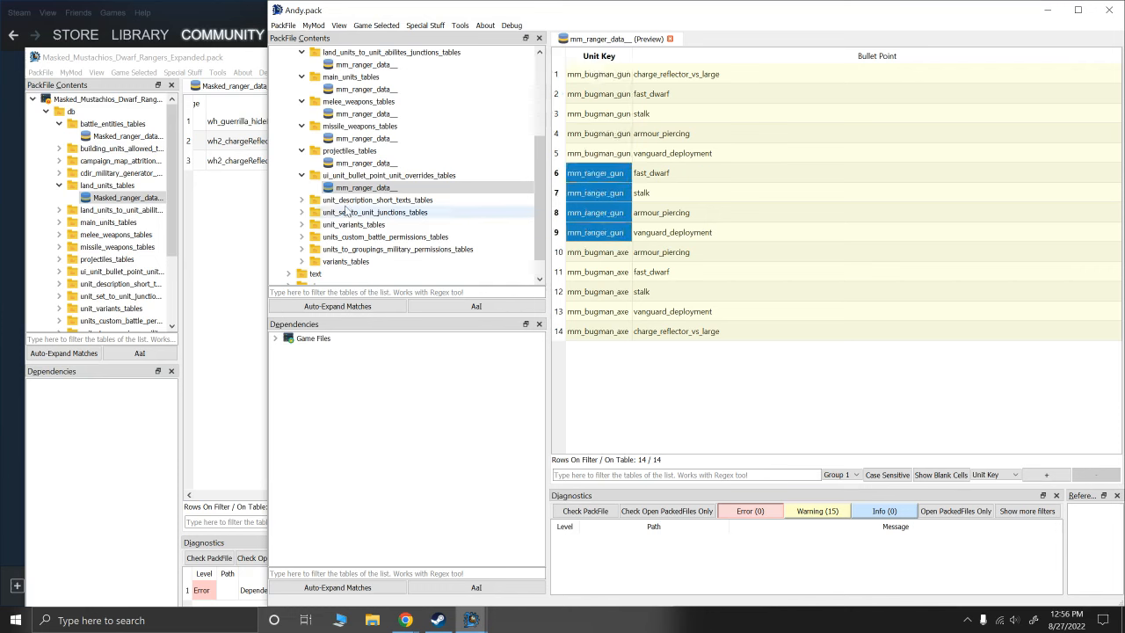
Review the unit keys in mm_ranger_data__ under unit_description_short_texts_tables, and expand the text/db folder to see the matching .loc files
left_click(301, 199)
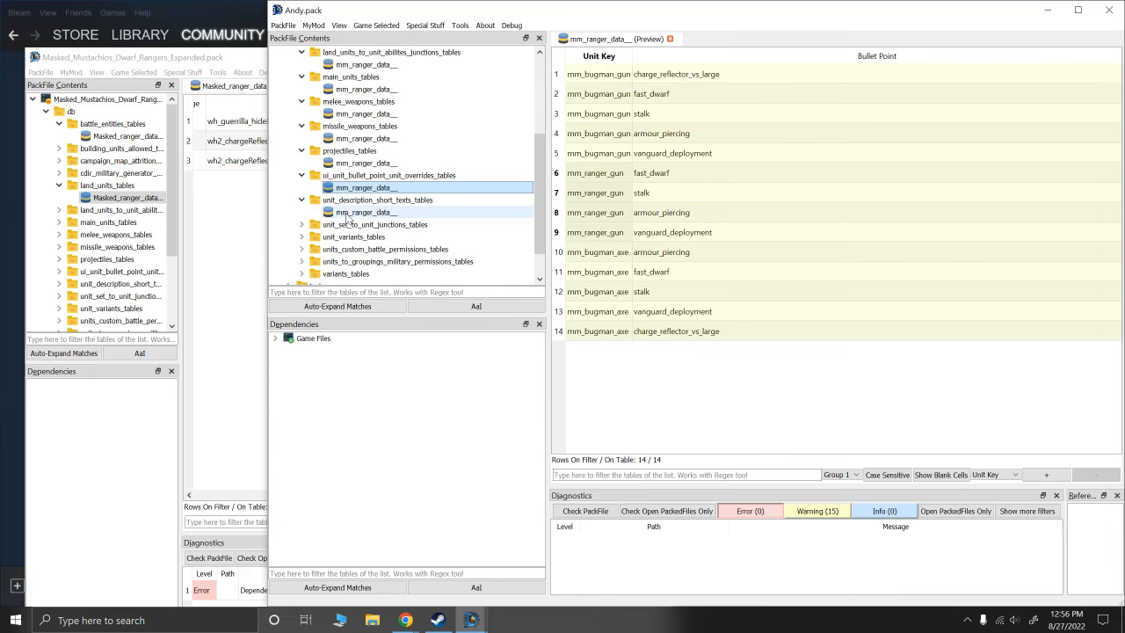
left_click(364, 212)
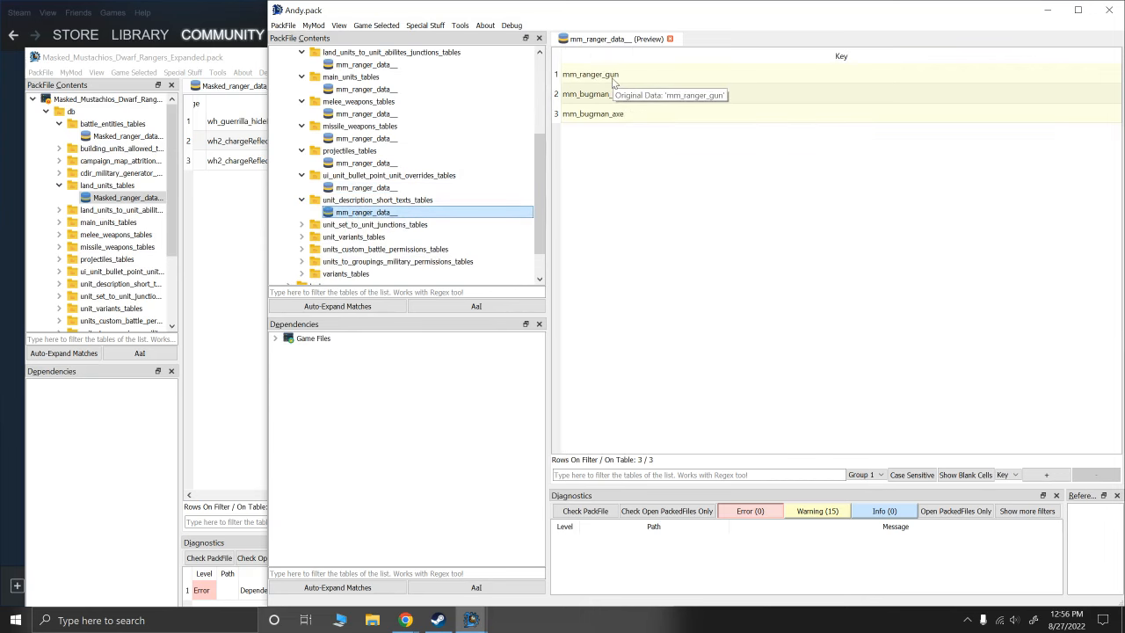
scroll(372, 248, "down", 1)
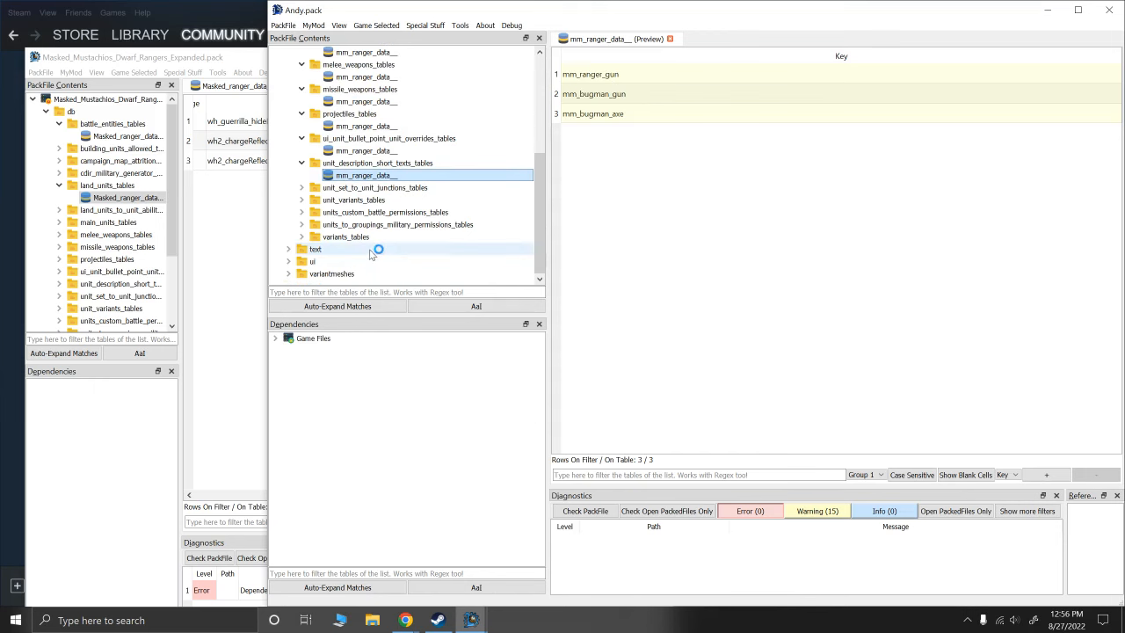
left_click(288, 249)
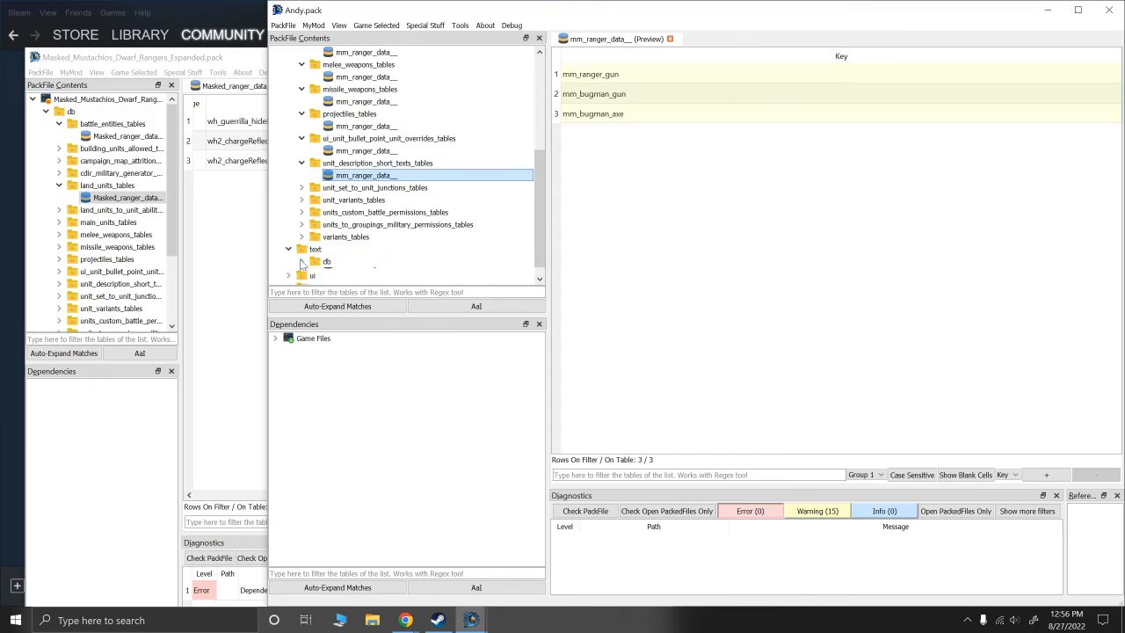
left_click(301, 262)
scroll(374, 263, "down", 1)
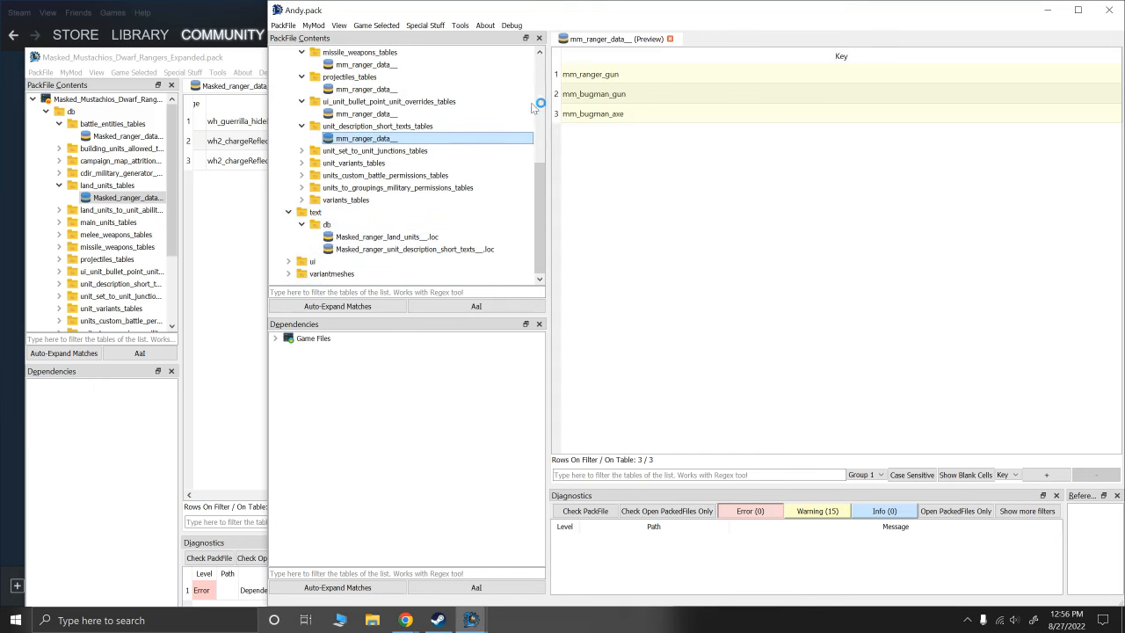
left_click(592, 77)
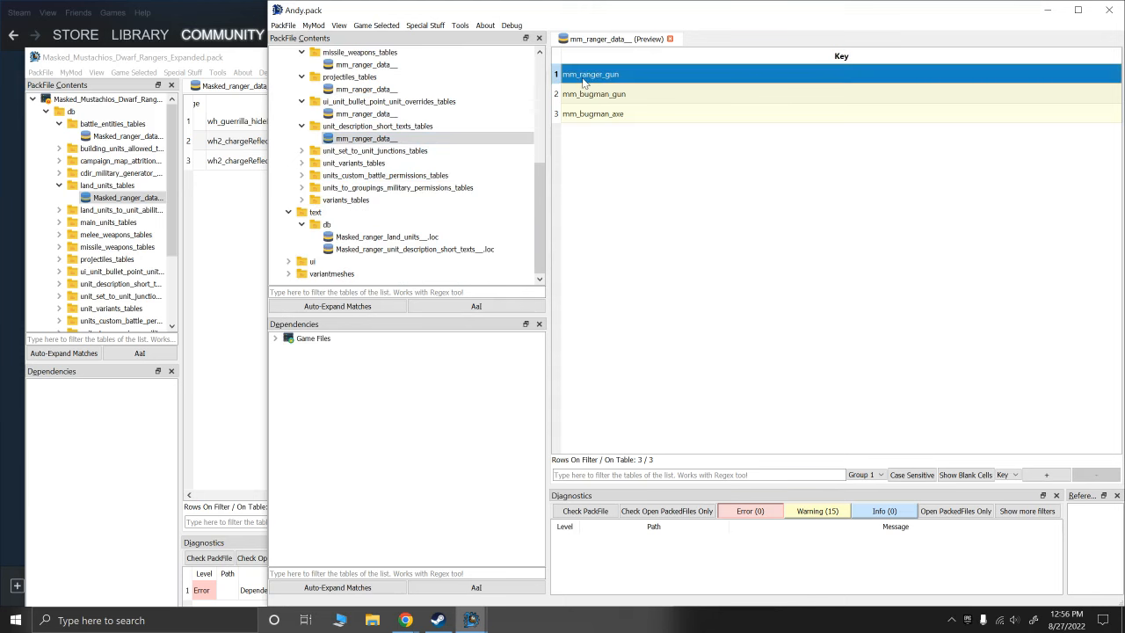
Open mm_ranger_data__ under unit_set_to_unit_junctions_tables, ignore the friend request notification, and examine the dwf_infantry and dwf_dlc06_rangers unit sets
left_click(302, 152)
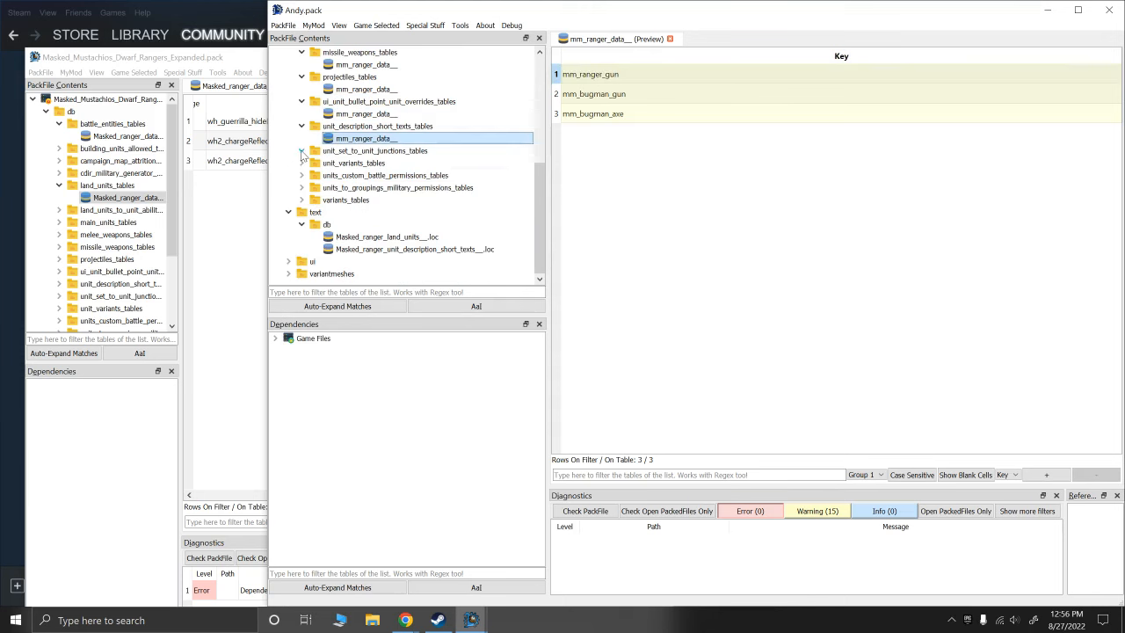
left_click(362, 166)
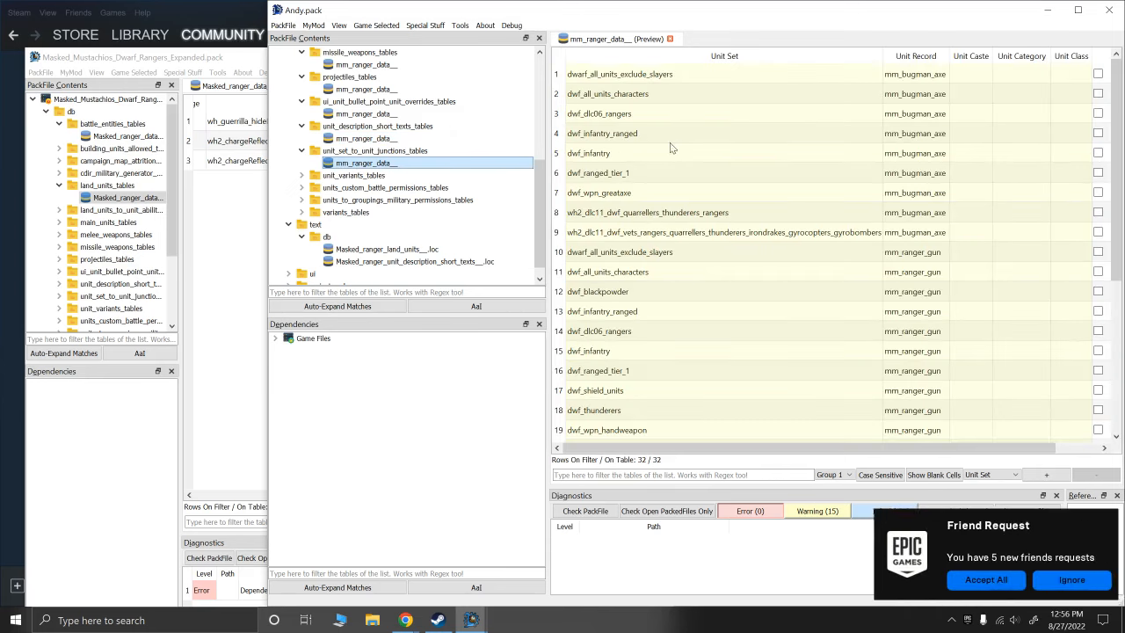
left_click(1079, 579)
left_click(615, 153)
left_click(599, 118)
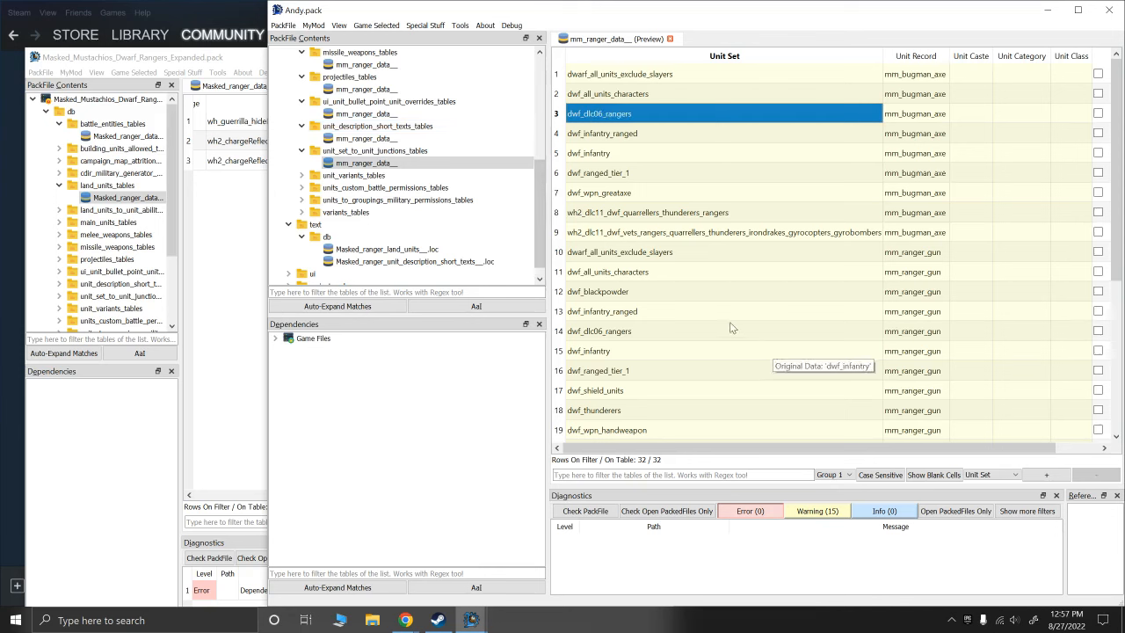
Open the unit set junctions table in Masked_Mustachios_Dwarf_Rangers_Expanded.pack and examine its mp_set_dwf_inf_bugmans_rangers_0 entry
left_click(58, 296)
left_click(114, 308)
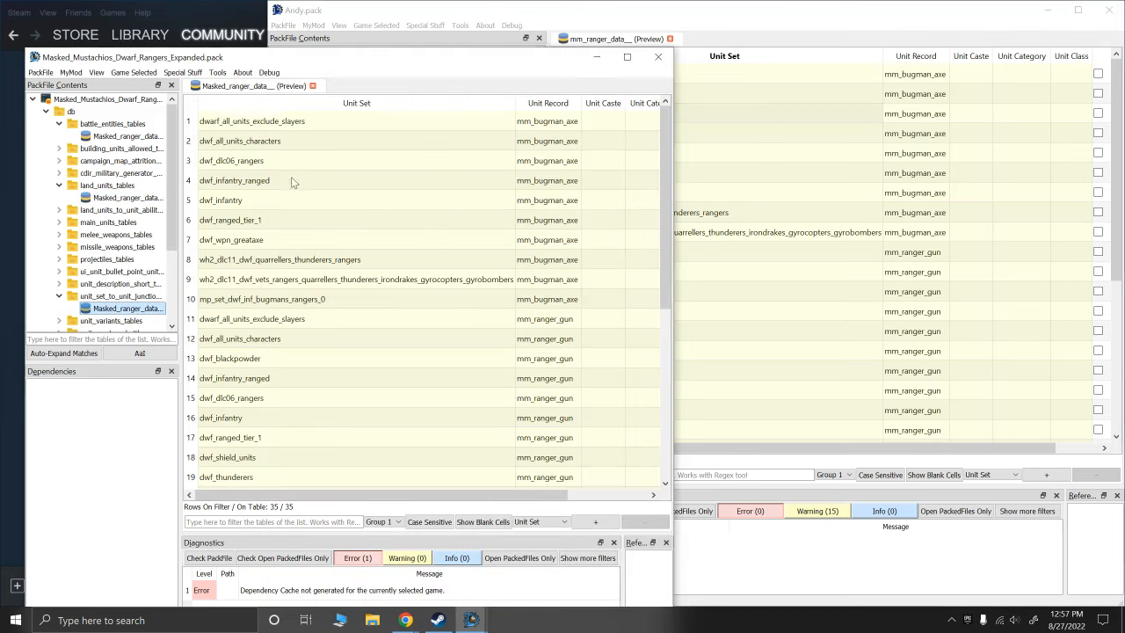
left_click(206, 304)
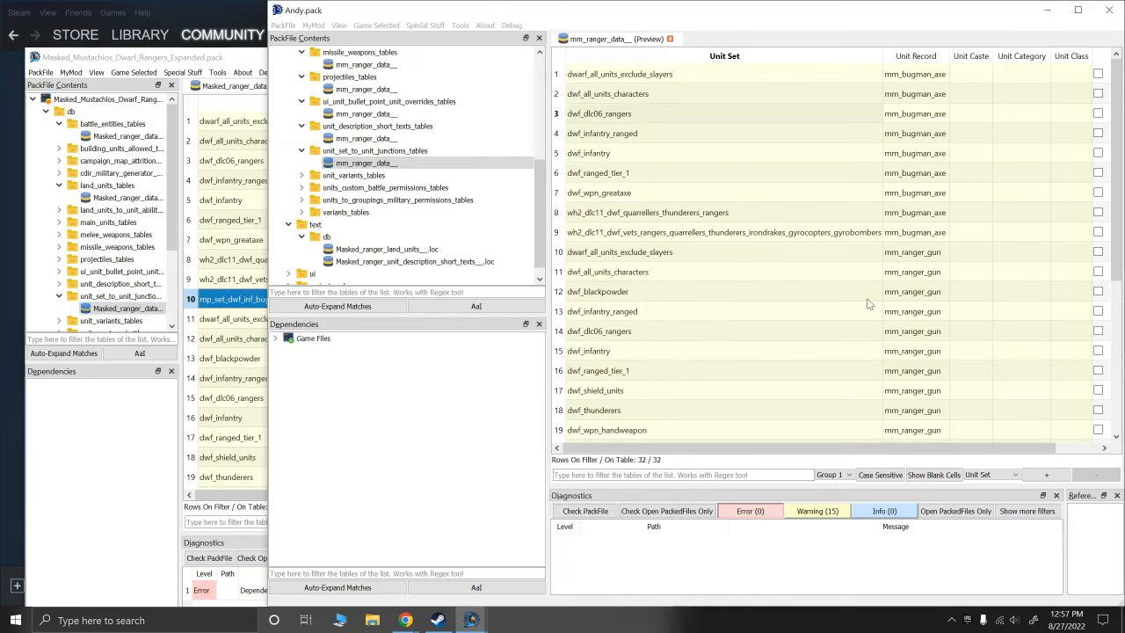
Return to Andy.pack and review the first unit sets and all the rows assigned to the mm_bugman_axe unit record
left_click(867, 294)
left_click_drag(640, 73, 648, 115)
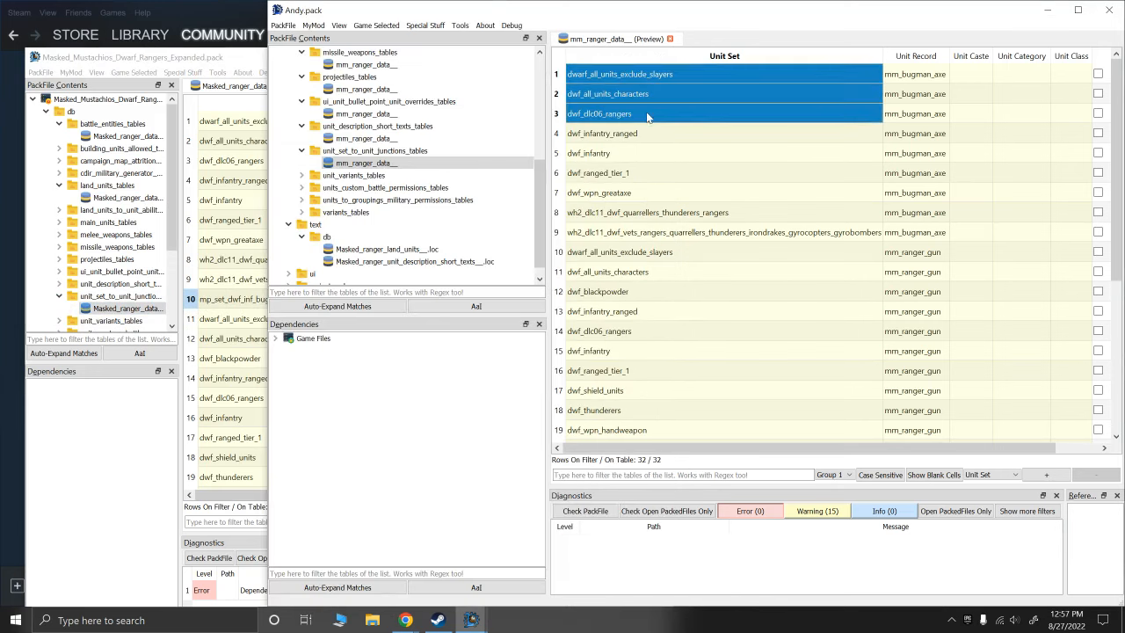
left_click_drag(930, 79, 937, 231)
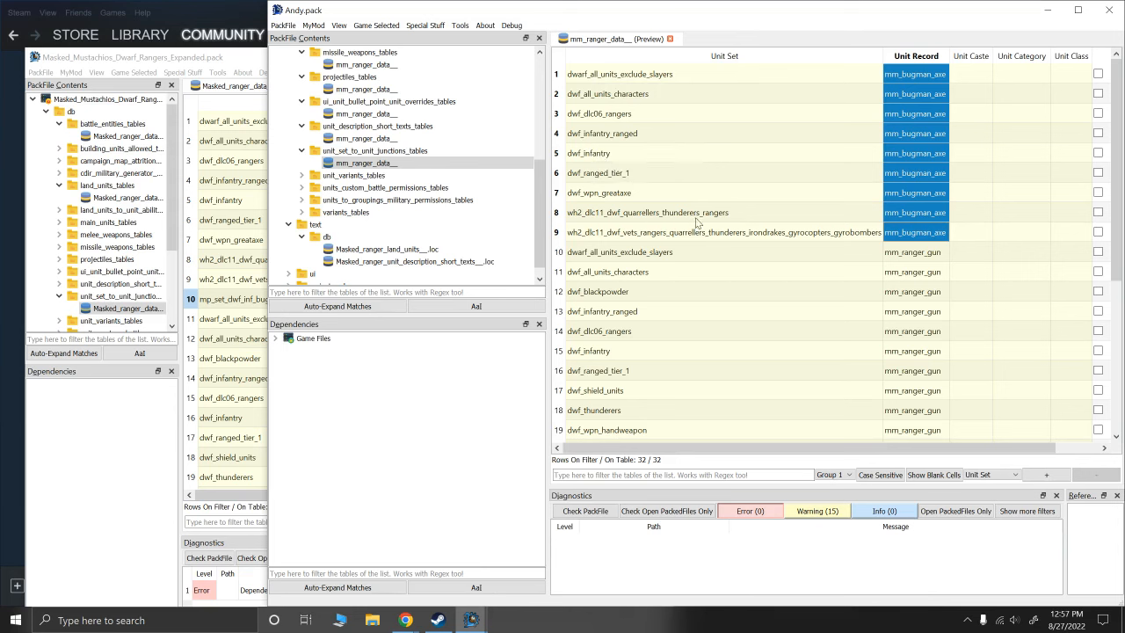
Examine how the dwf_infantry and dwf_wpn_greataxe unit sets are each paired with the mm_bugman_axe unit record
left_click(606, 156)
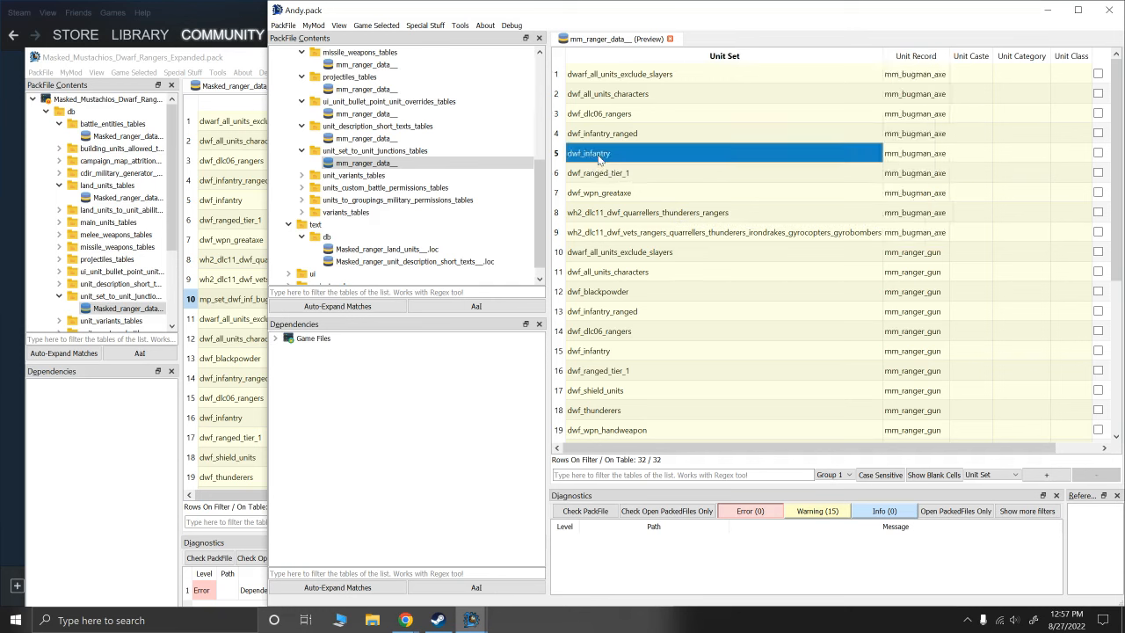
left_click(923, 156)
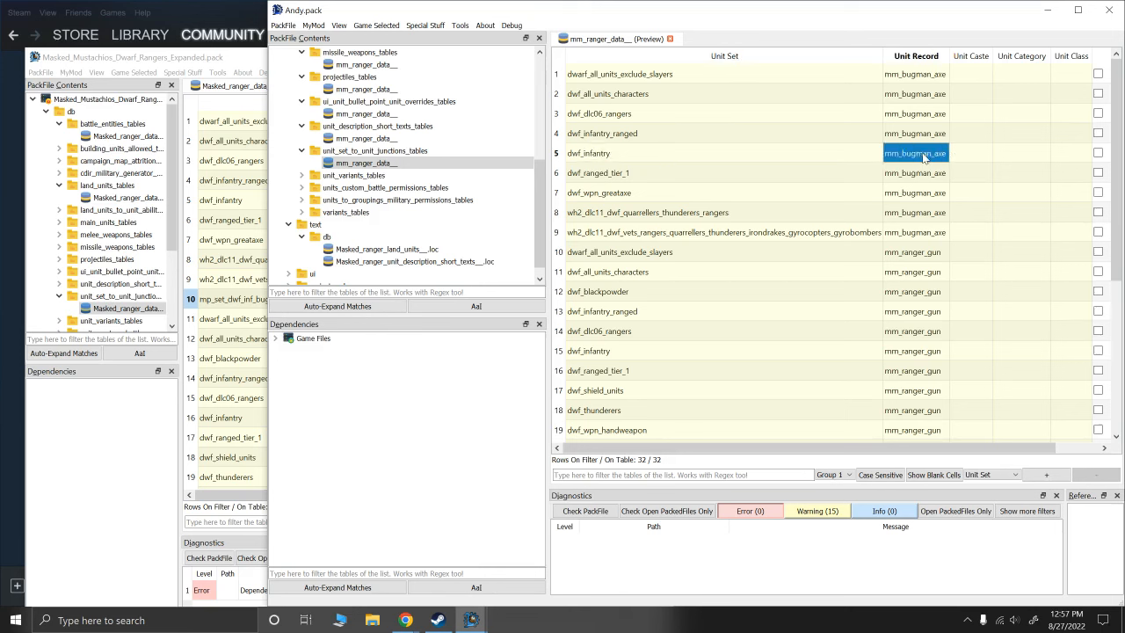
left_click(629, 156)
left_click(613, 194)
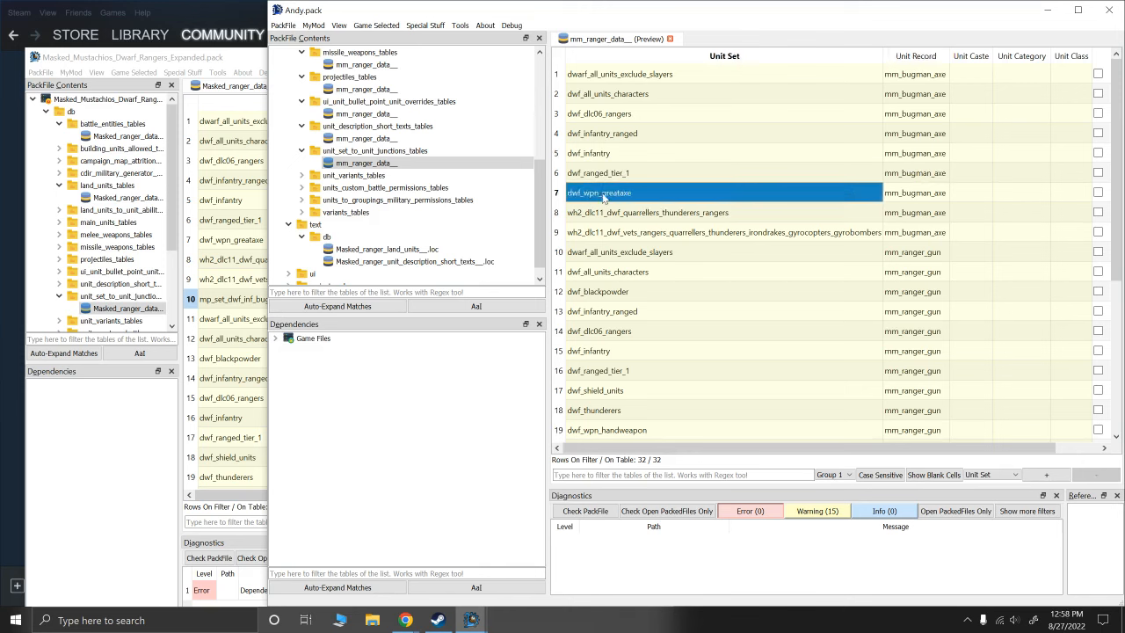
left_click(917, 195)
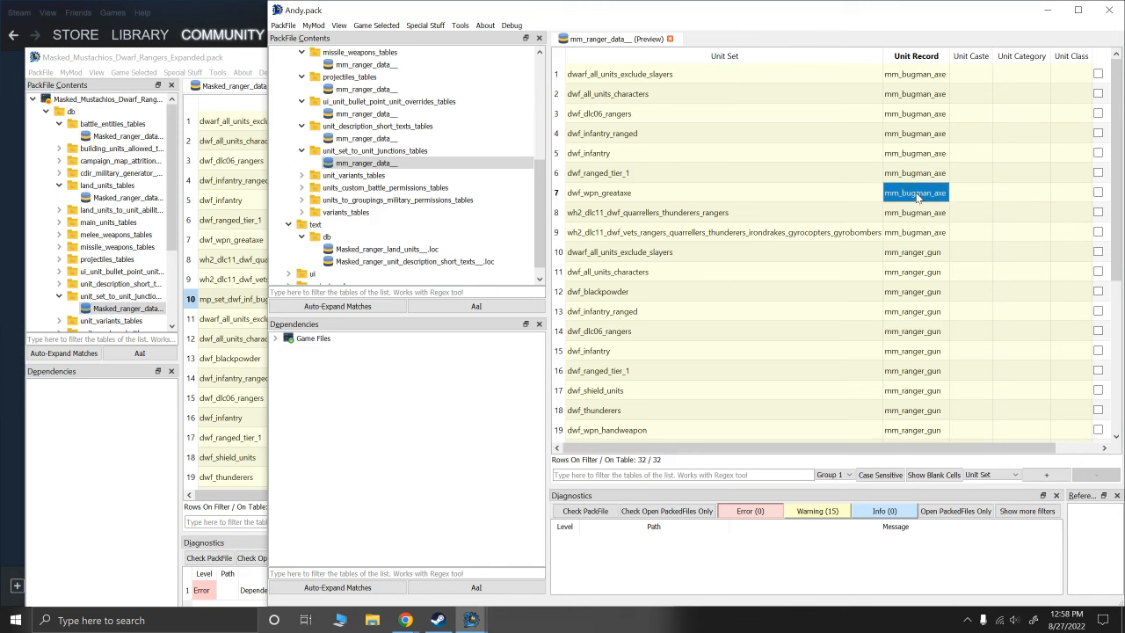
left_click(615, 200)
left_click(908, 200)
left_click(709, 200)
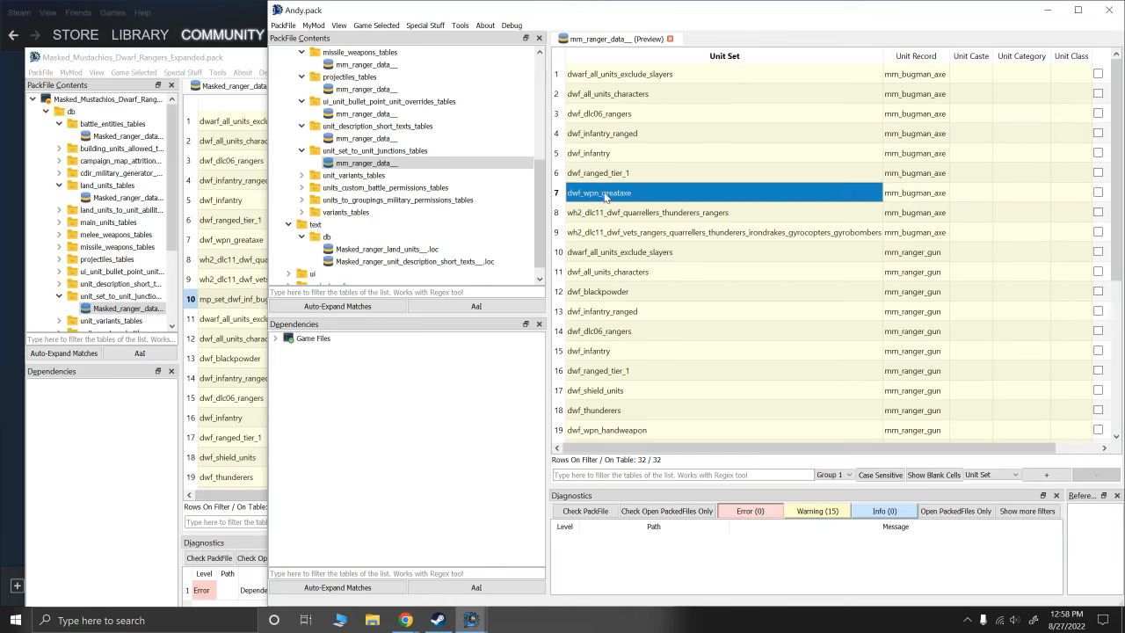
left_click(911, 202)
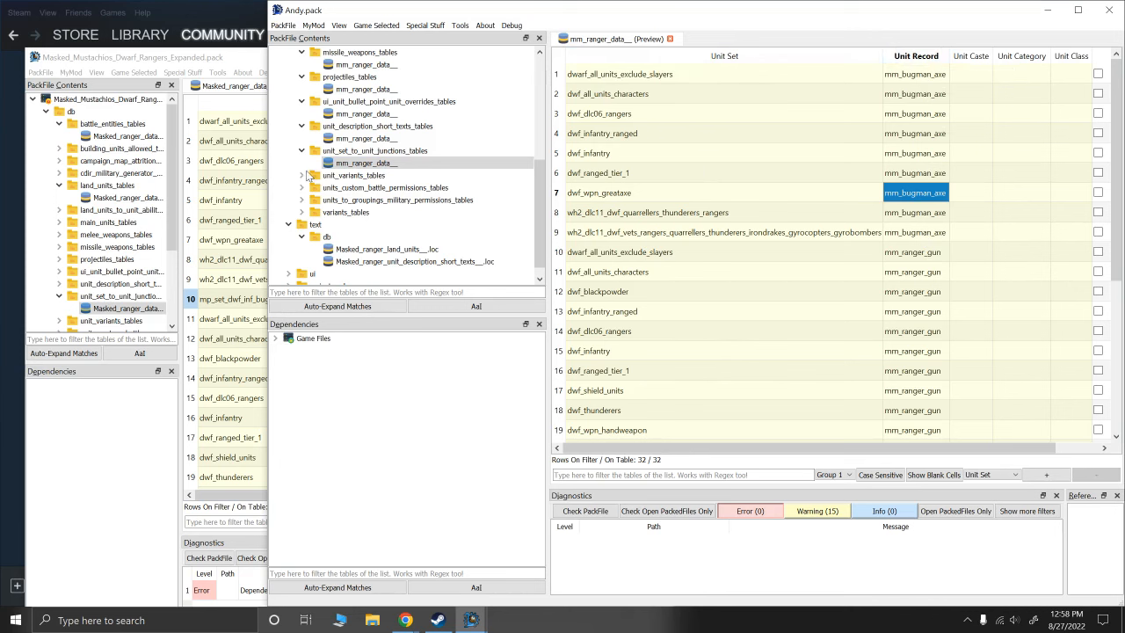
Expand unit_variants_tables in Andy.pack, and check the mp_set_dwf_inf_bugmans_rangers_0 row and remaining unit sets in the expanded rangers pack
left_click(301, 176)
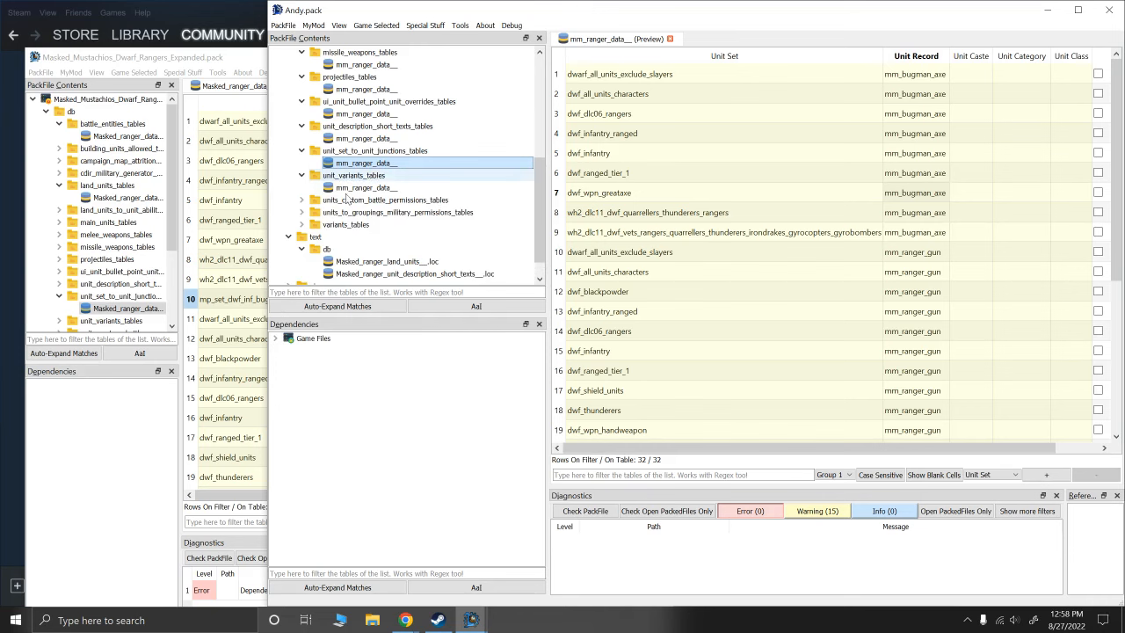
left_click(151, 443)
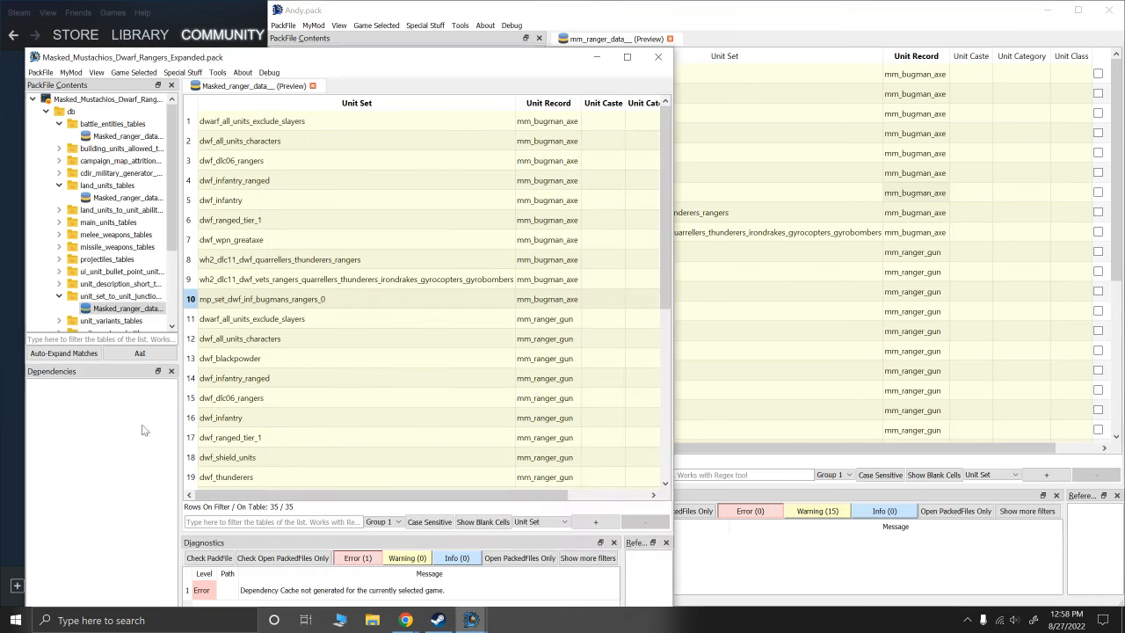
left_click(191, 299)
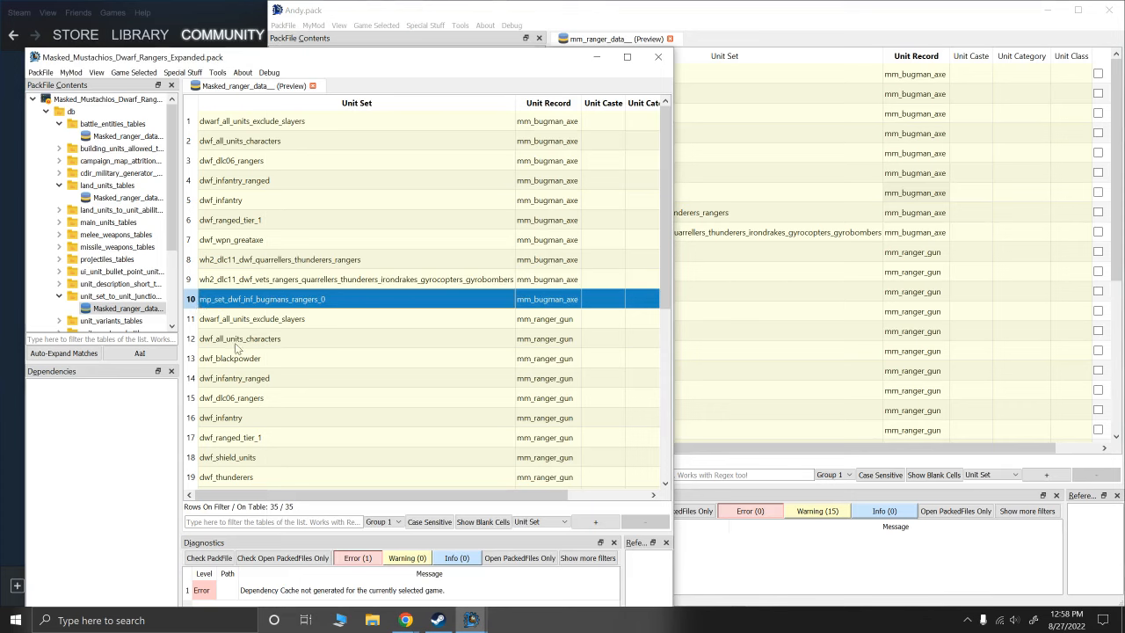
scroll(239, 369, "down", 4)
left_click(752, 456)
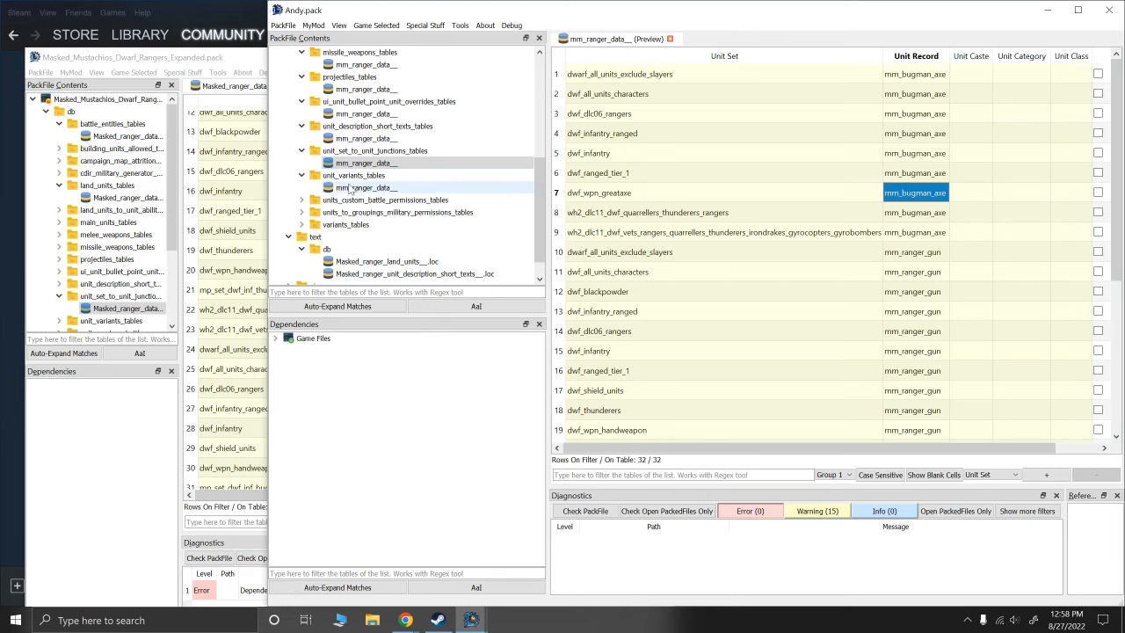
Review the mm_ranger_gun entry in Andy.pack's unit_variants_tables and compare the unit card names with the PNG files under ui/units/icons
left_click(343, 189)
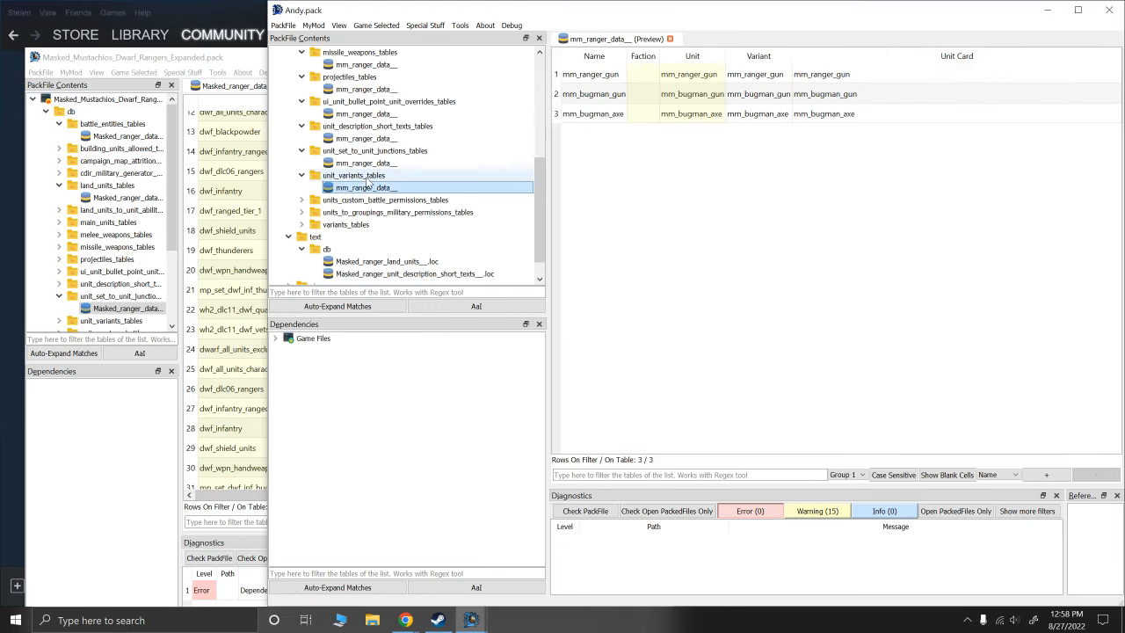
left_click(577, 79)
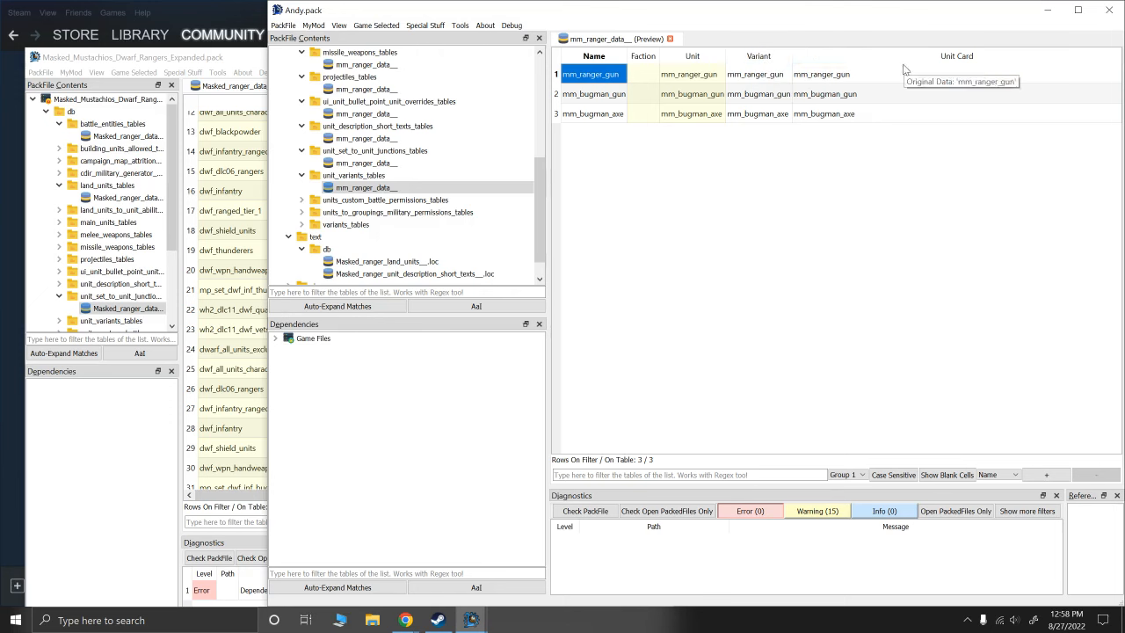
scroll(393, 235, "down", 1)
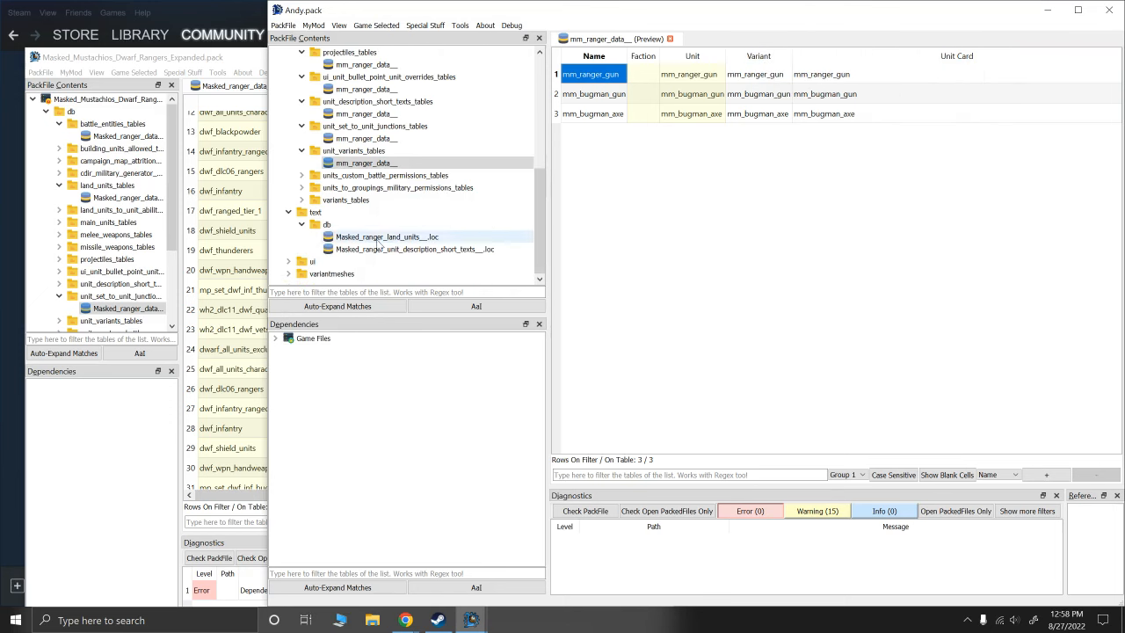
left_click(293, 261)
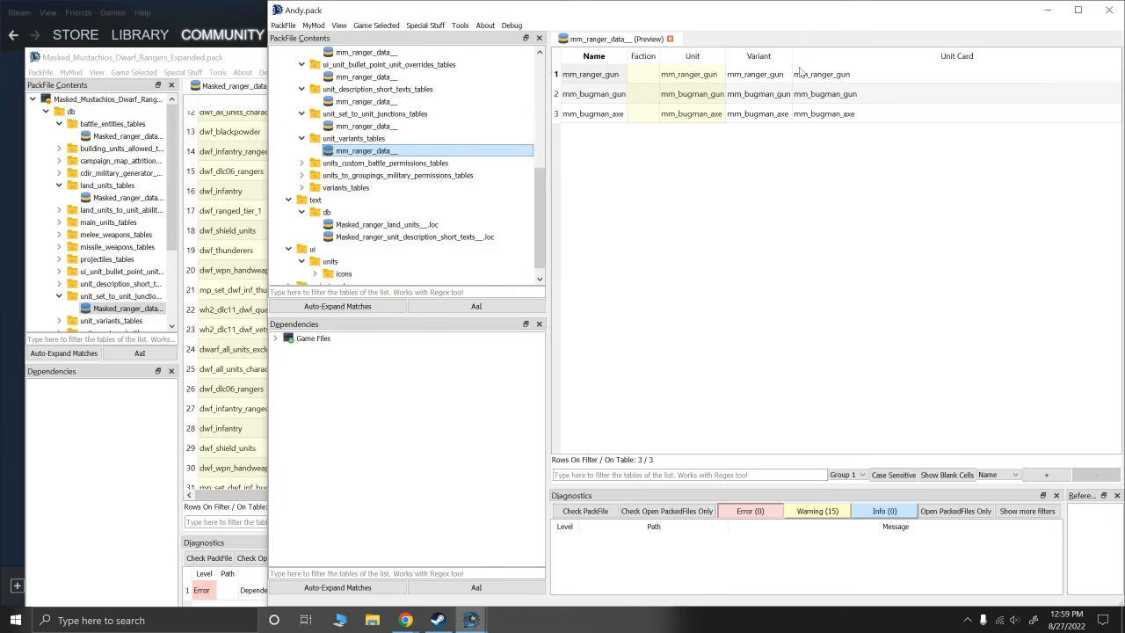
left_click(301, 261)
left_click(315, 261)
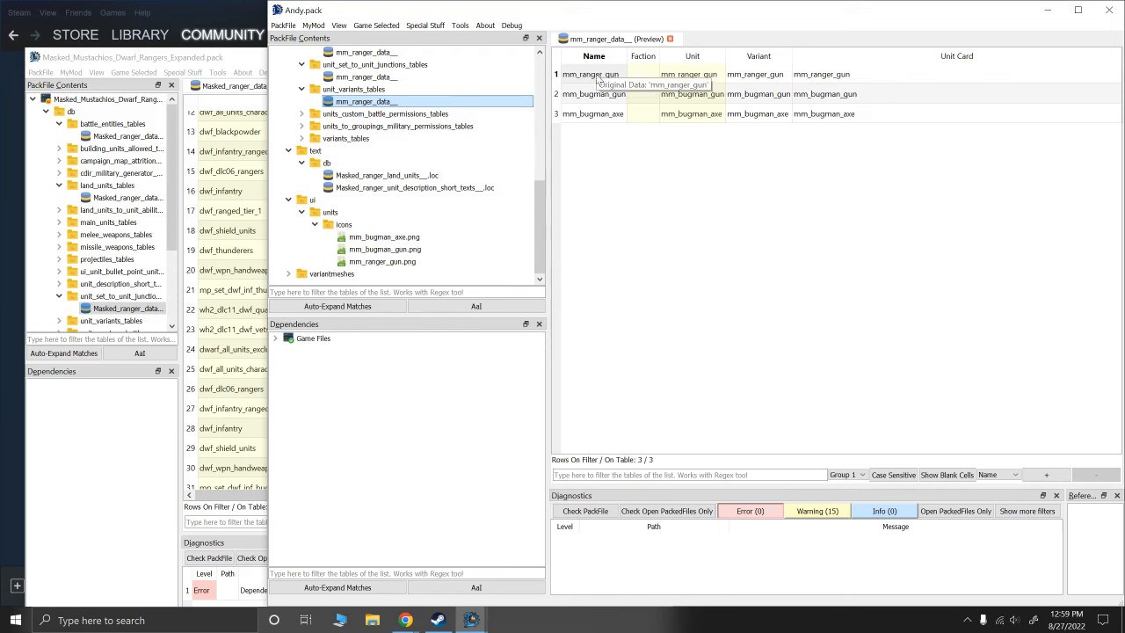
Open mm_ranger_data__ under units_custom_battle_permissions_tables and examine the wh_dlc06_dwf_inf_bugmans_rangers_0 row and mm_ranger_gun's faction
left_click(302, 113)
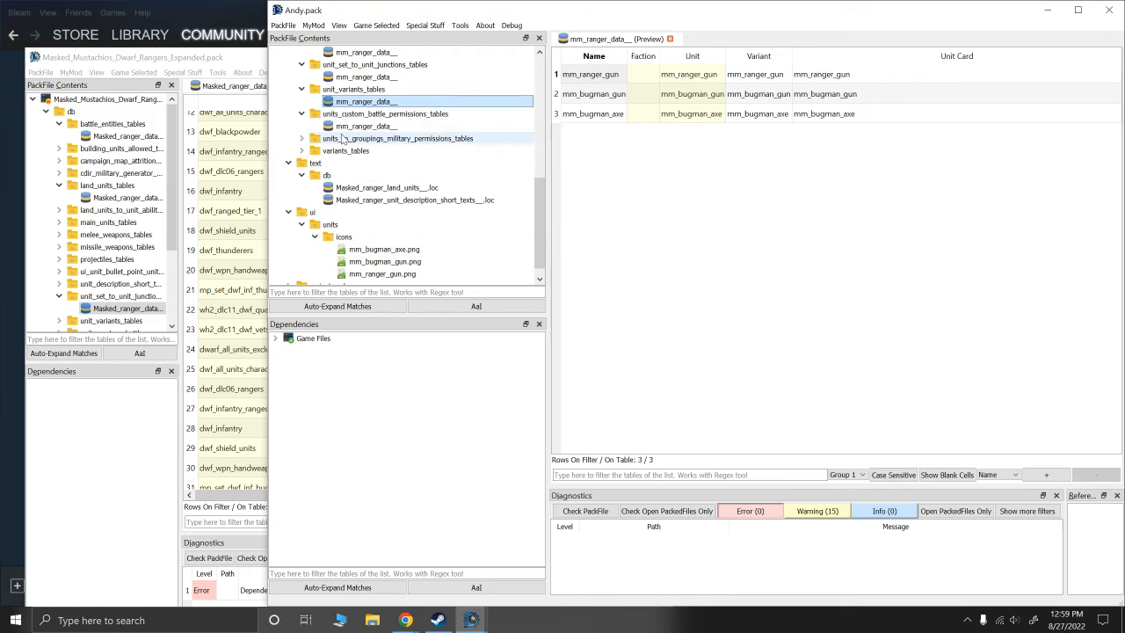
left_click(348, 128)
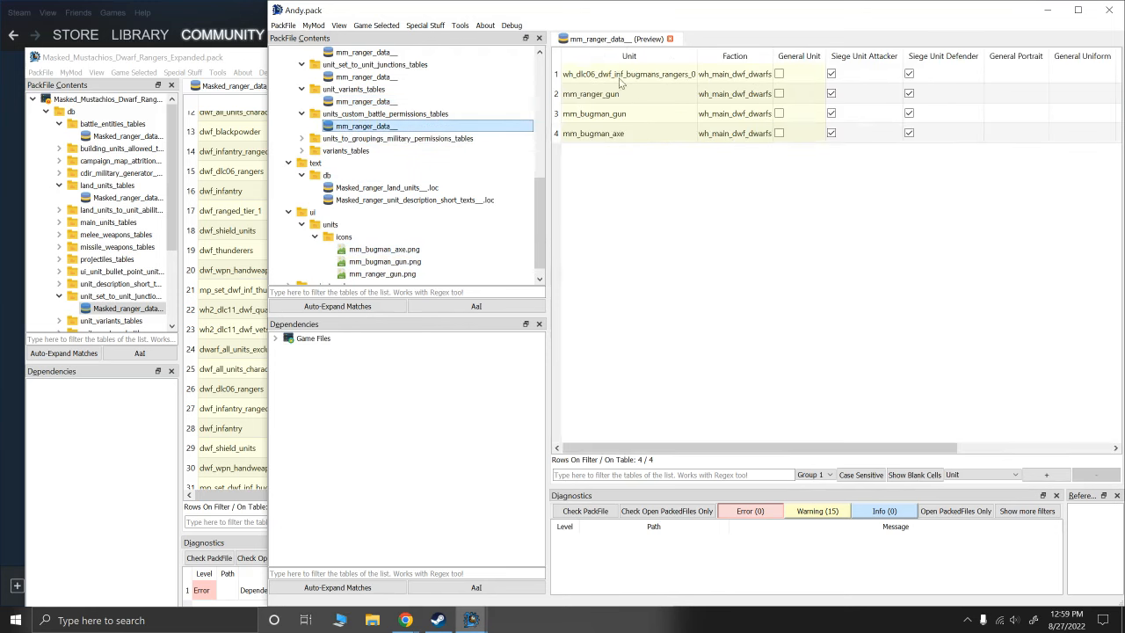
left_click(557, 76)
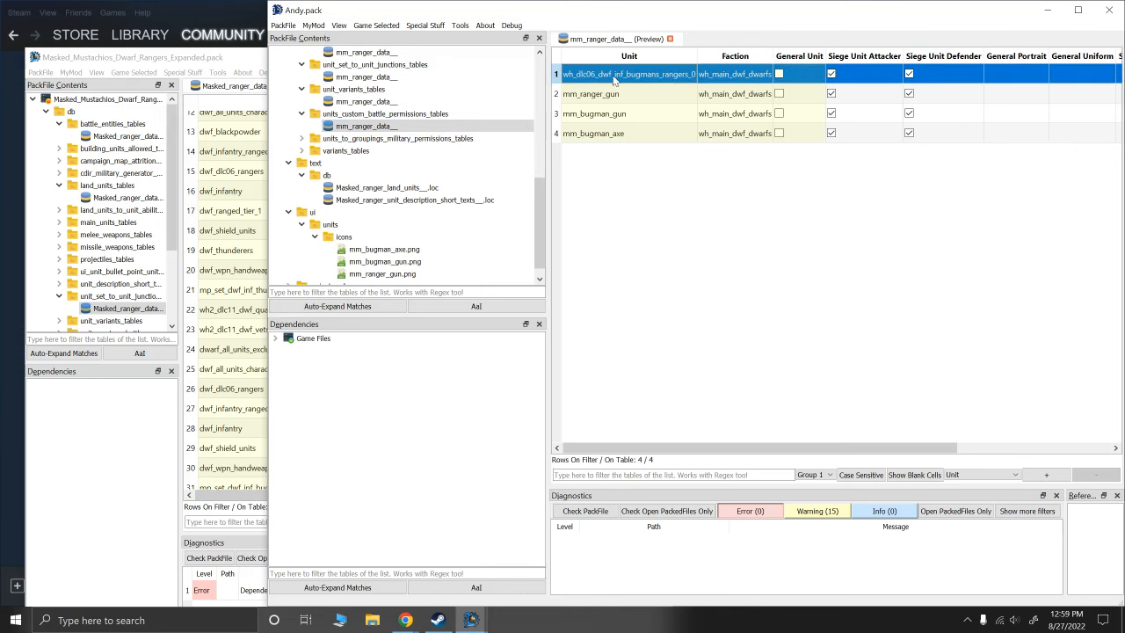
left_click(735, 94)
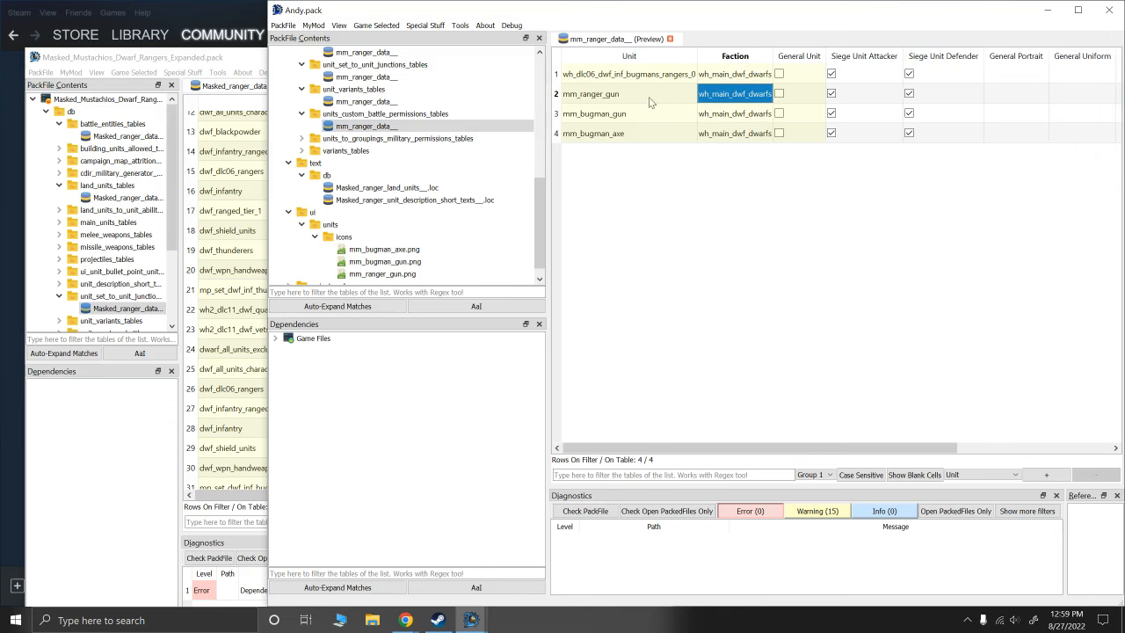
Check the faction assigned to mm_ranger_gun, mm_bugman_gun and mm_bugman_axe in Andy.pack's custom battle permissions
left_click(733, 136)
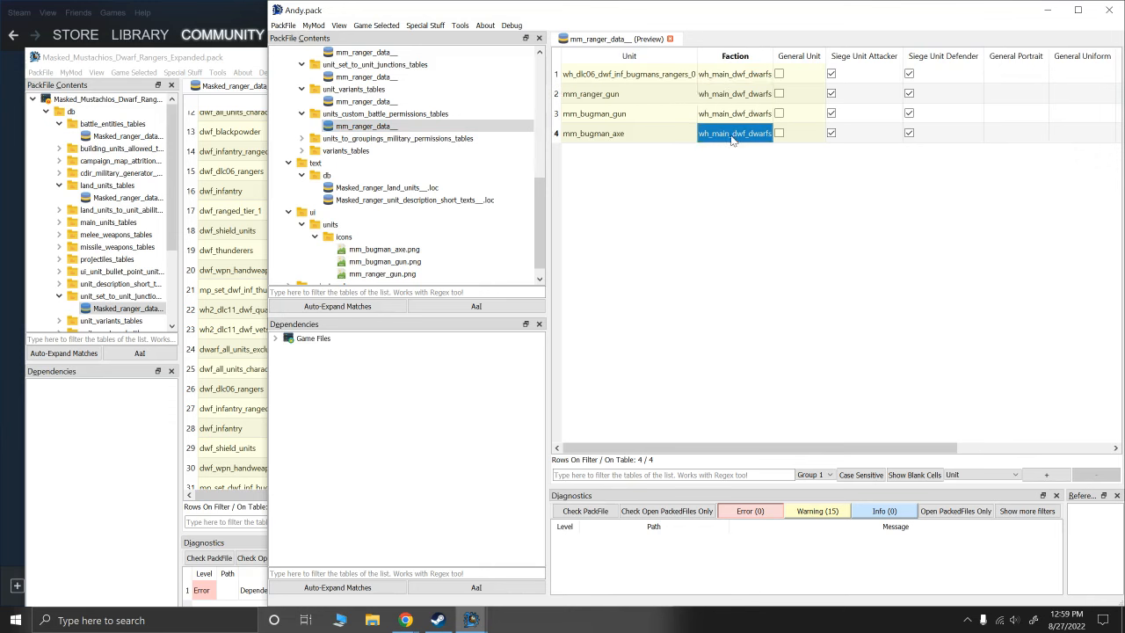
left_click(617, 139)
left_click(588, 98, "shift")
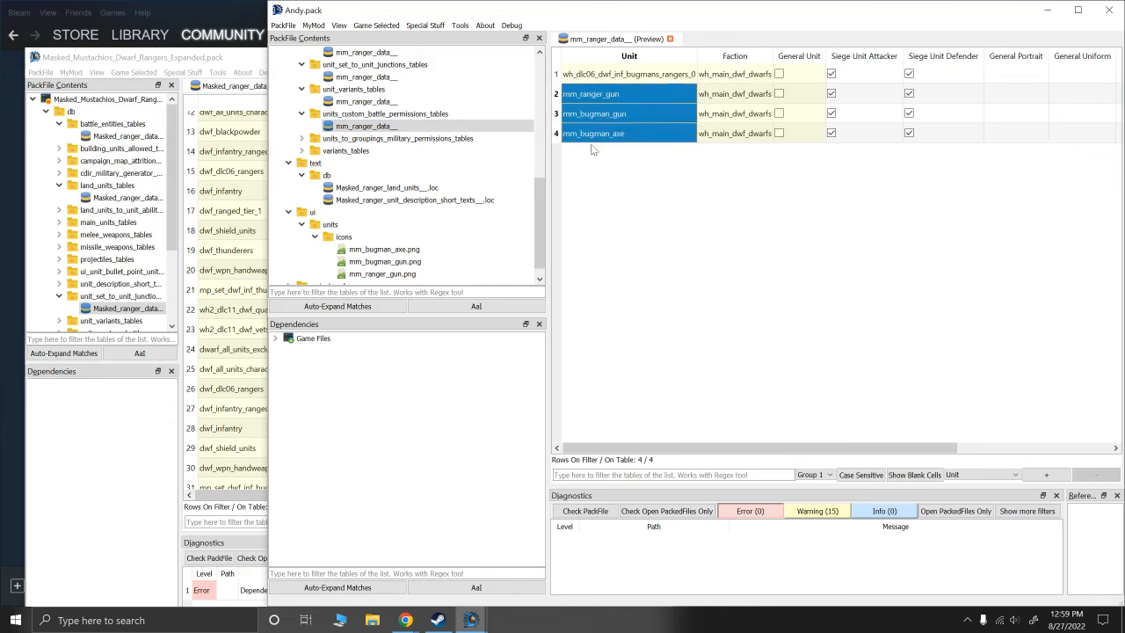
left_click_drag(749, 95, 750, 123)
left_click(745, 192)
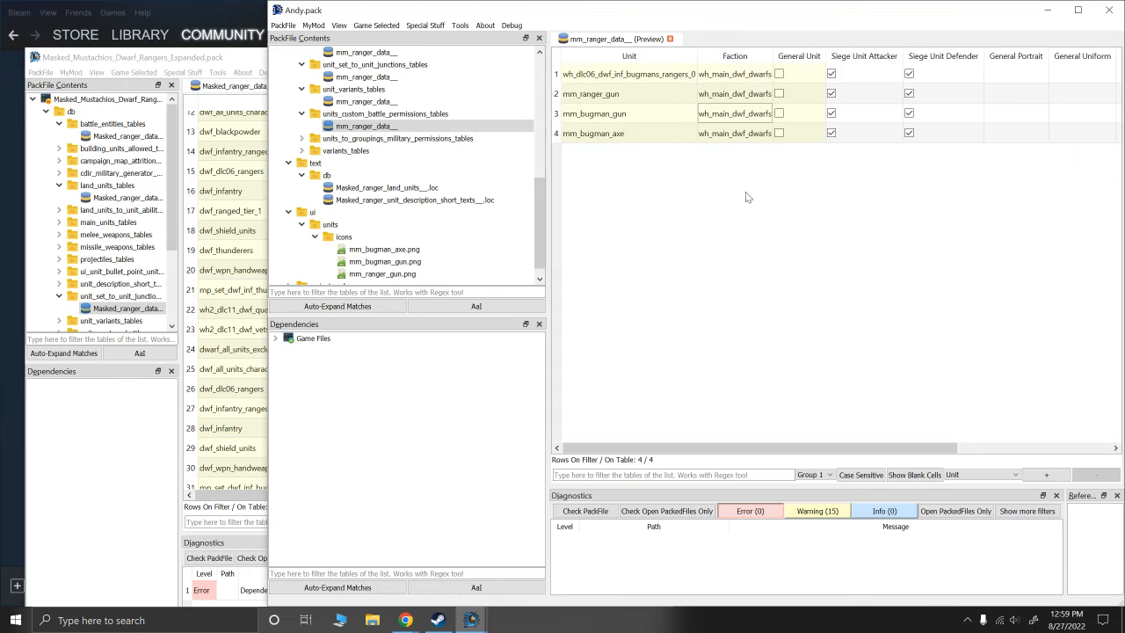
left_click_drag(752, 445, 685, 420)
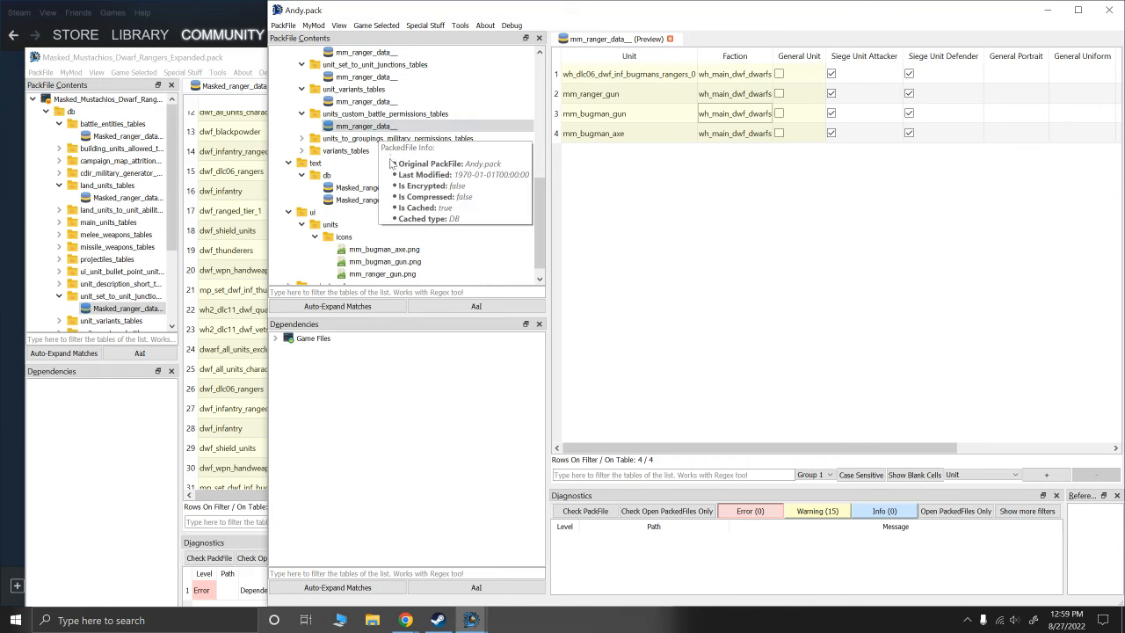
Open mm_ranger_data__ under units_to_groupings_military_permissions_tables, check the three custom units' military group, and look back over the preceding tables
left_click(301, 141)
left_click(343, 152)
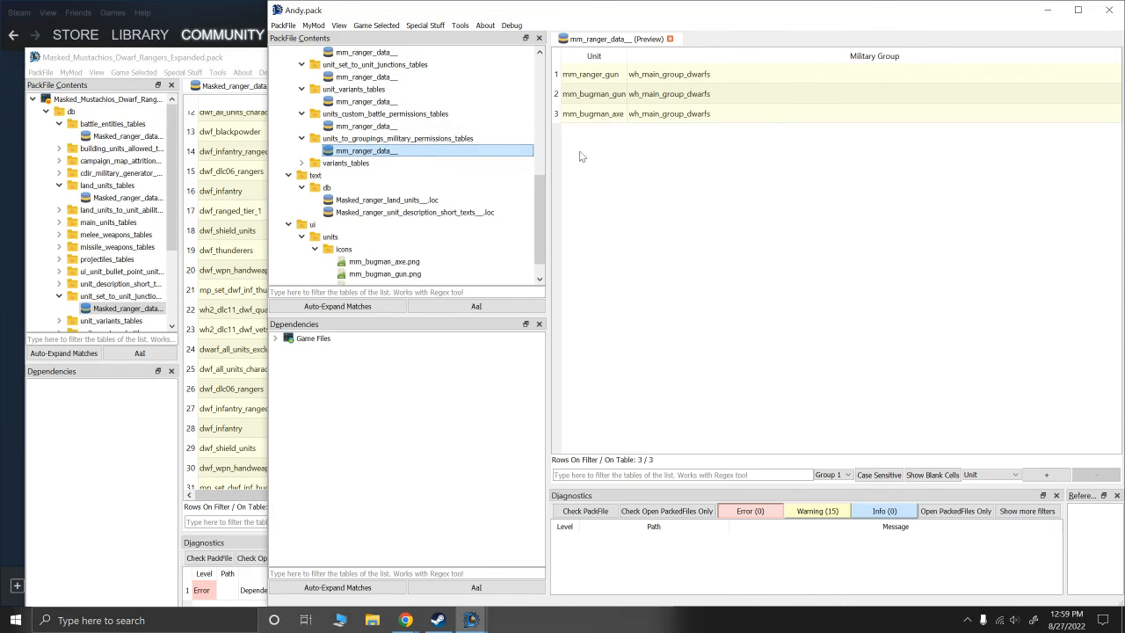
left_click(655, 81)
left_click(607, 83)
left_click(620, 120)
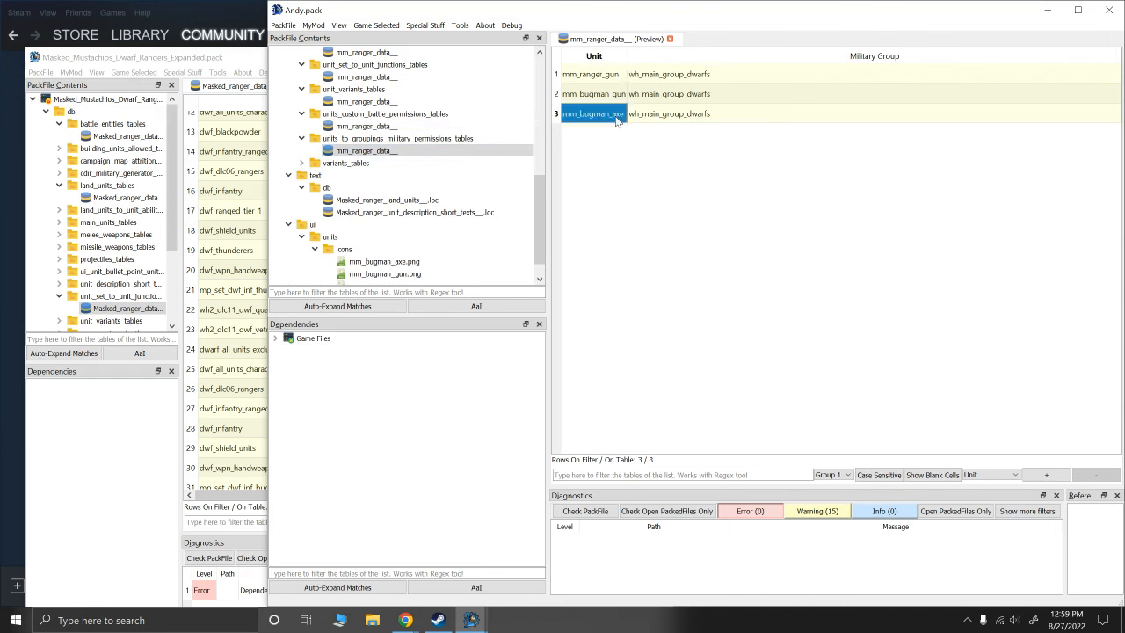
left_click(636, 123)
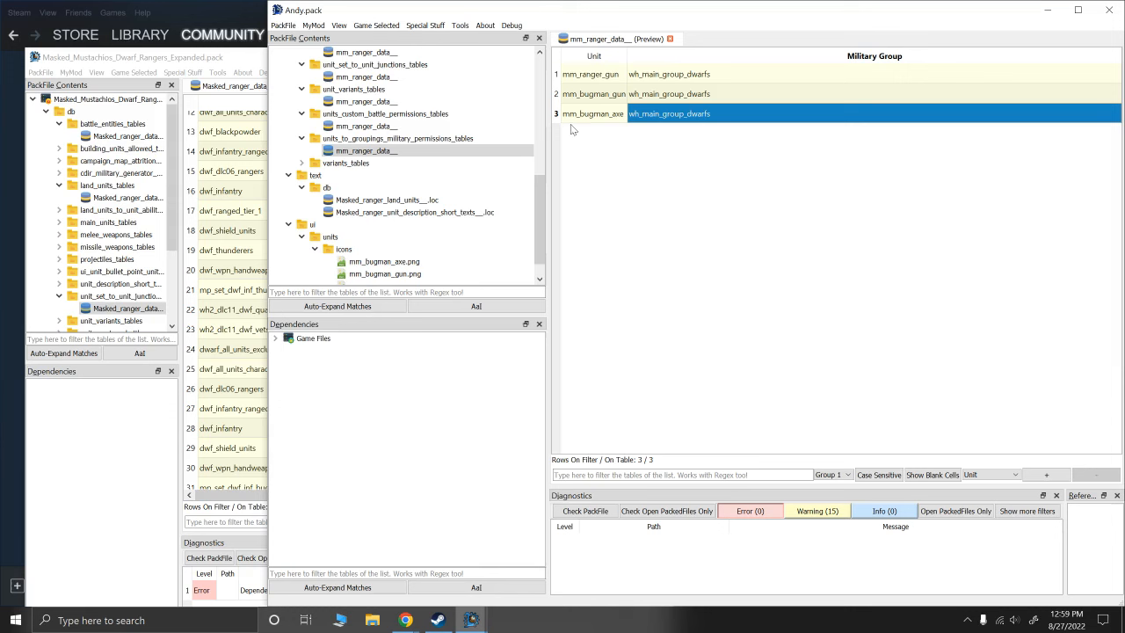
scroll(369, 132, "up", 5)
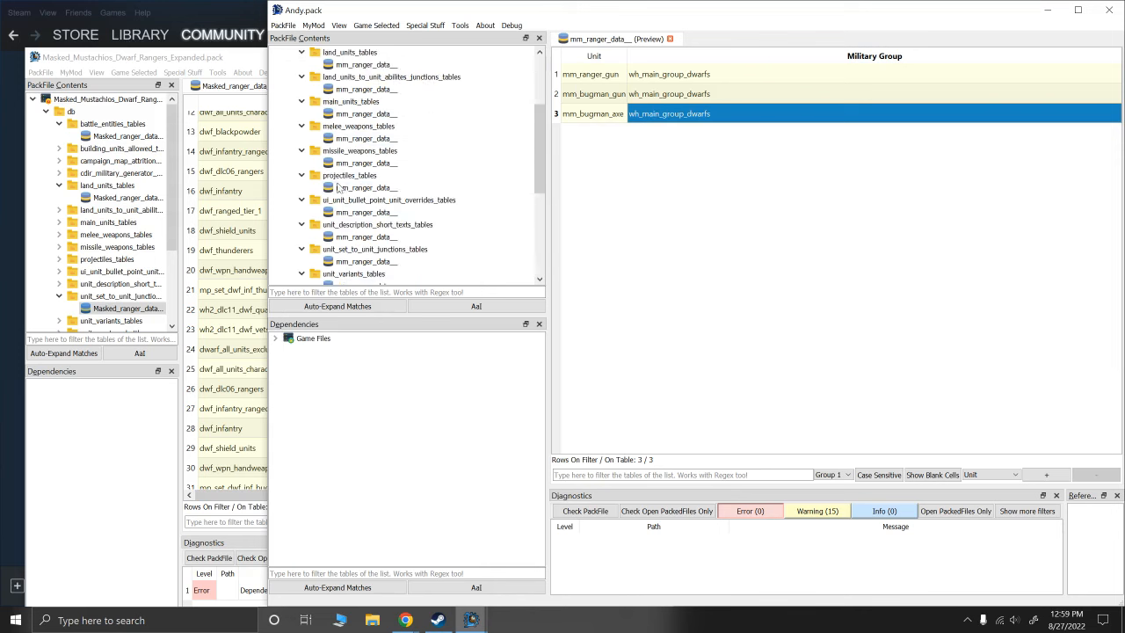
scroll(369, 189, "up", 2)
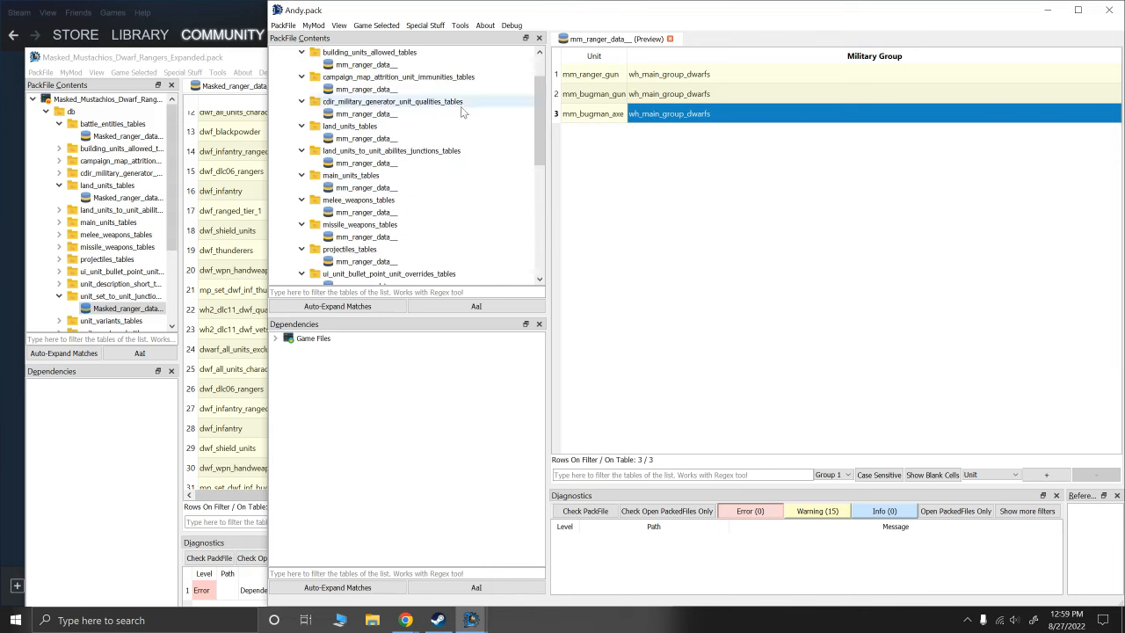
scroll(421, 111, "up", 1)
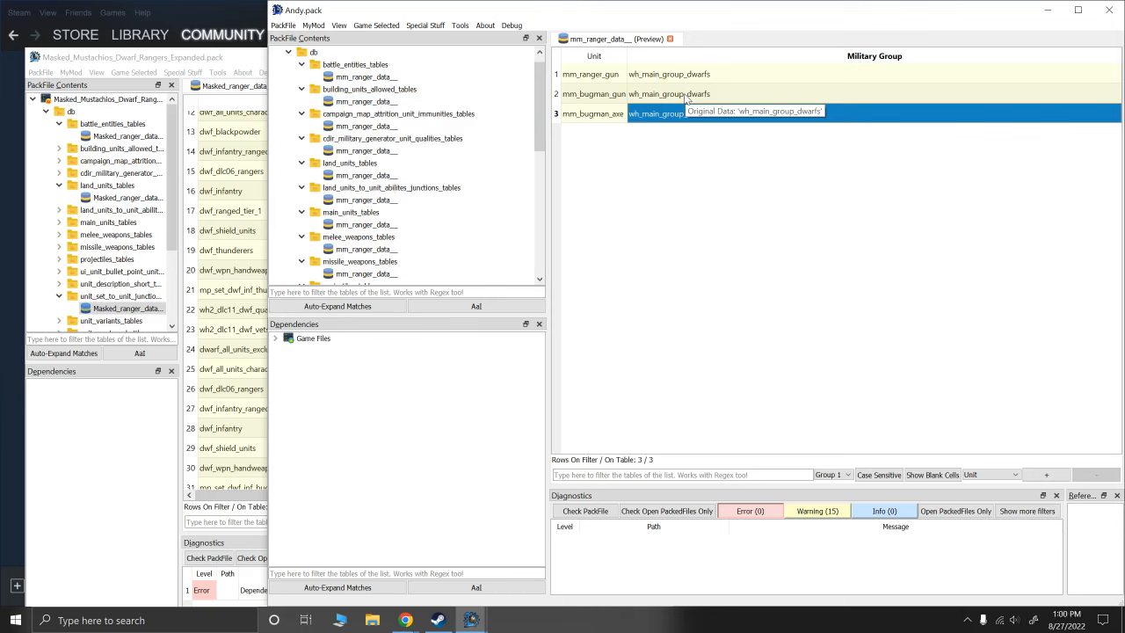
Open mm_ranger_data__ under variants_tables and examine the mm_ranger_gun variant's columns
scroll(440, 132, "down", 6)
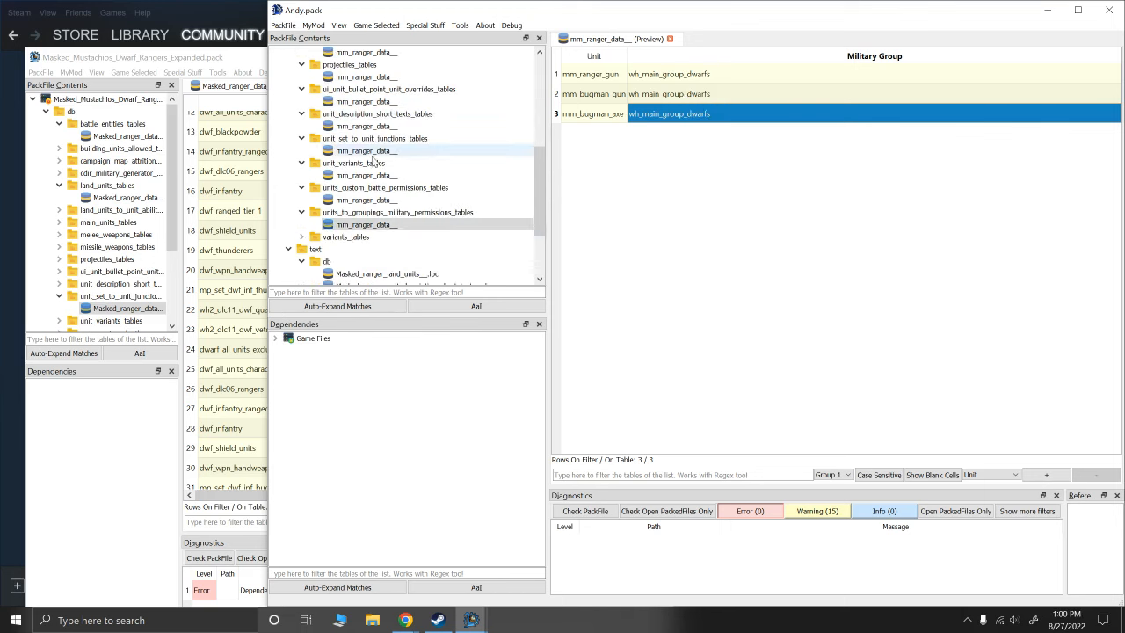
left_click(298, 237)
left_click(365, 248)
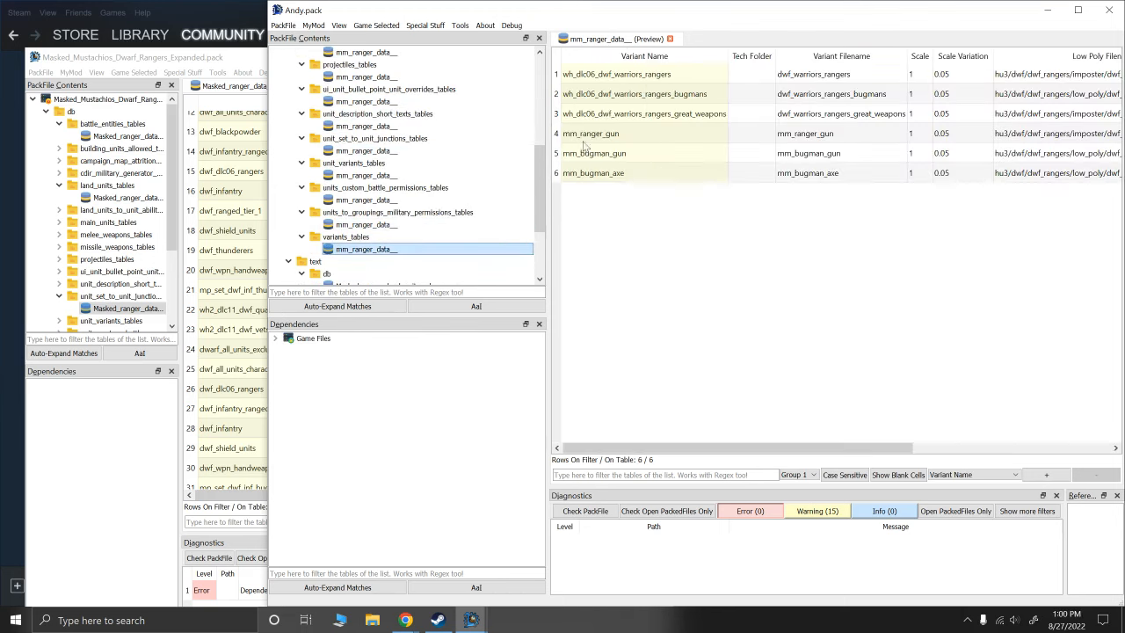
left_click(594, 137)
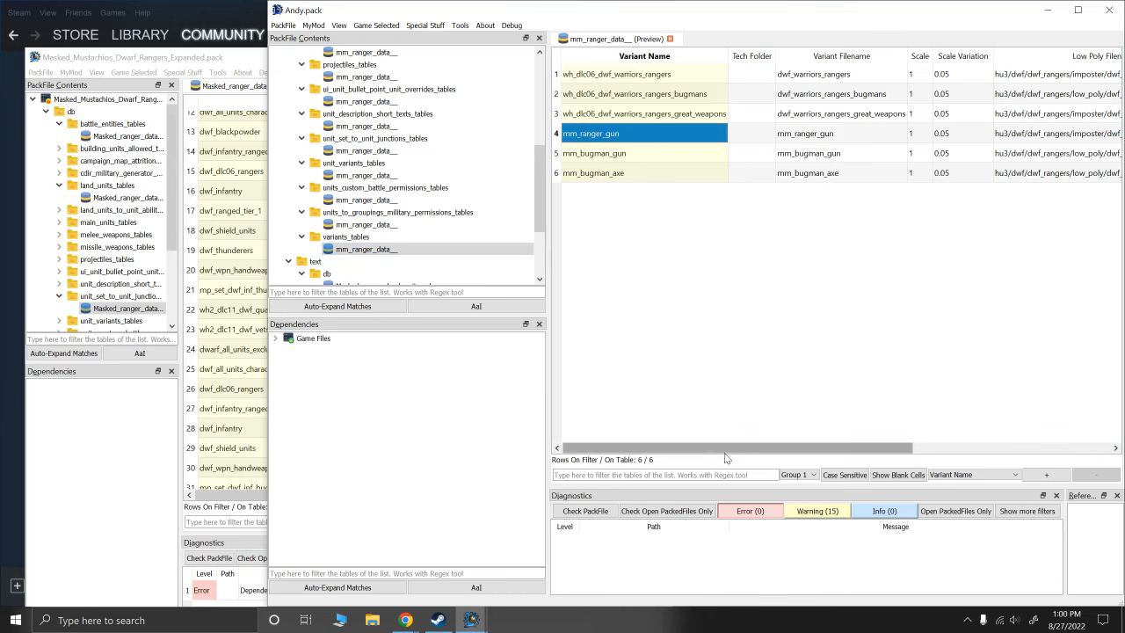
left_click_drag(725, 451, 898, 457)
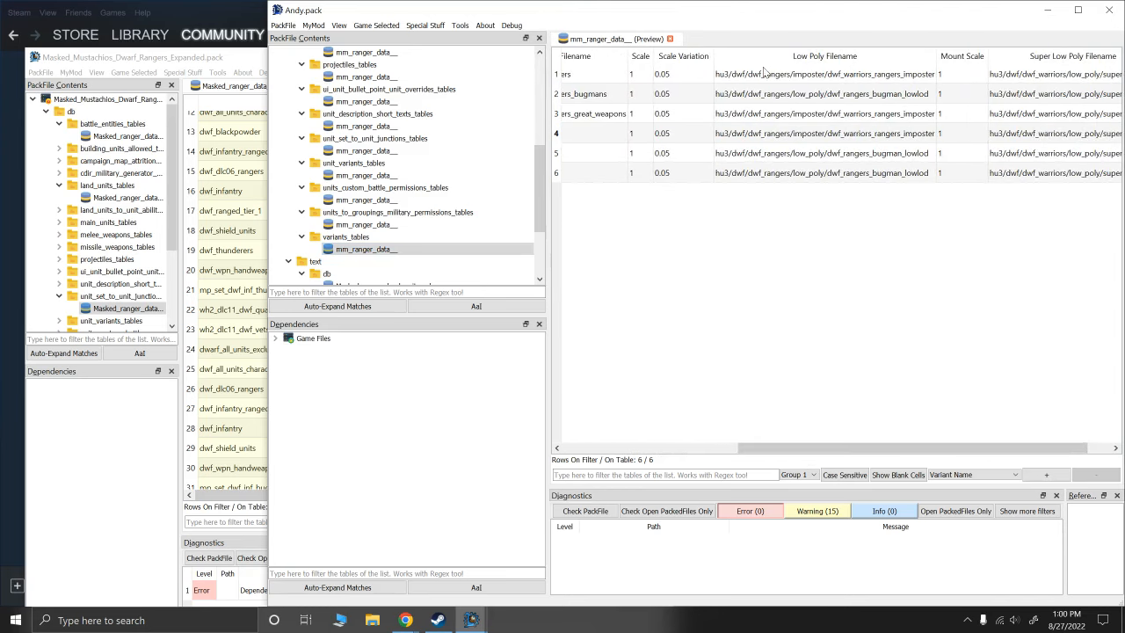
Compare the Low Poly Filename and Super Low Poly Filename entries, and review the variant names and filenames of the custom rangers
left_click(840, 77)
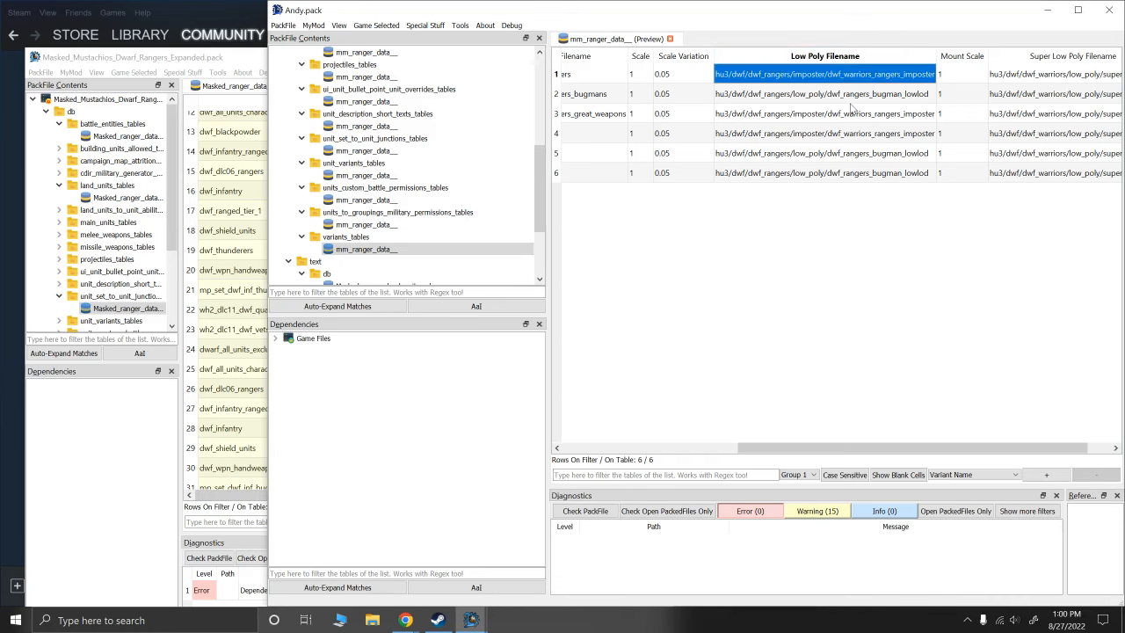
left_click(851, 105)
left_click(1027, 77)
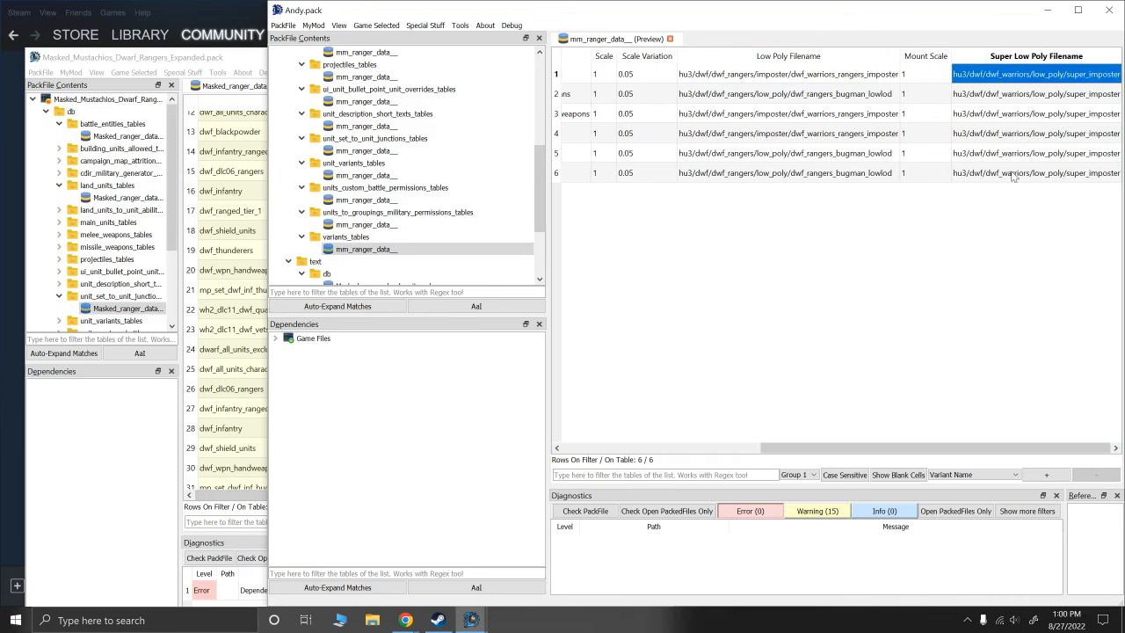
left_click_drag(842, 449, 740, 453)
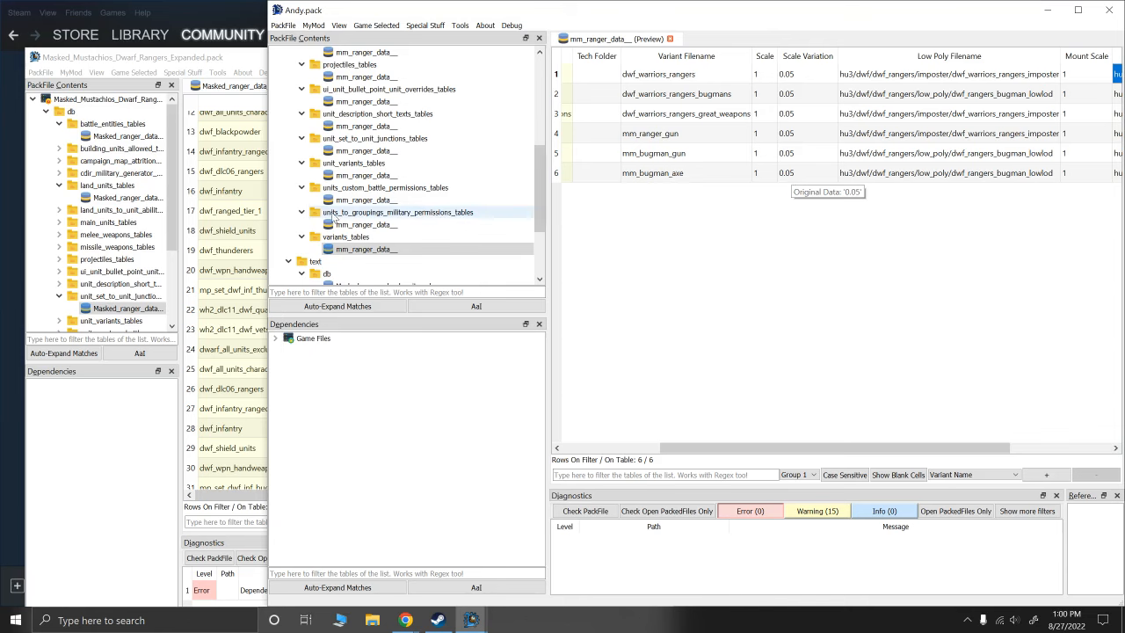
scroll(310, 211, "down", 3)
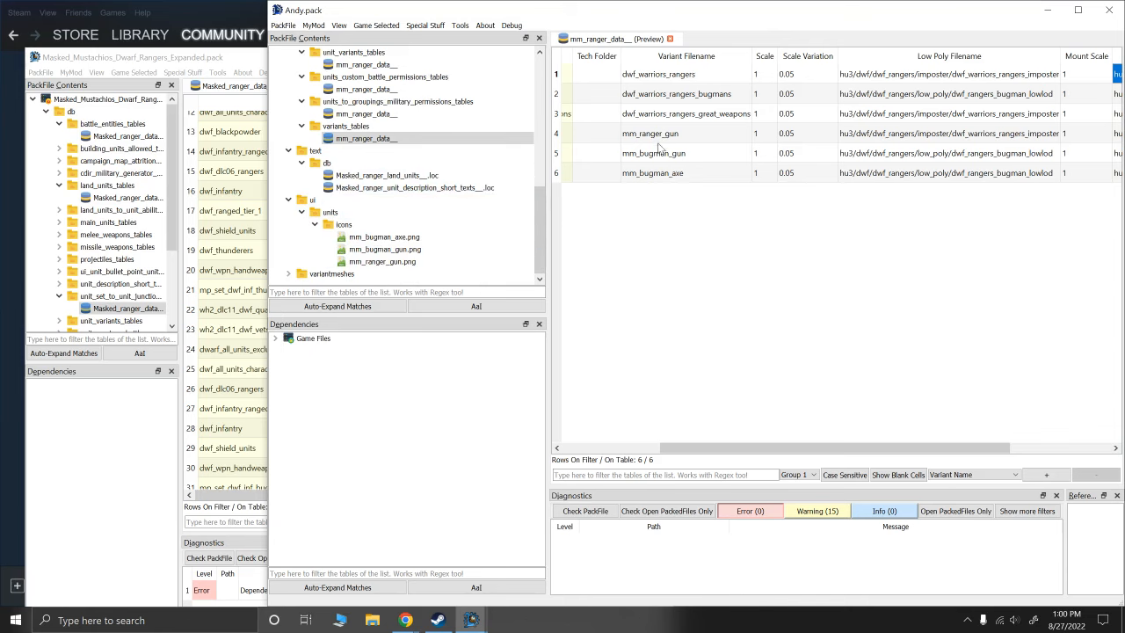
left_click_drag(764, 447, 648, 444)
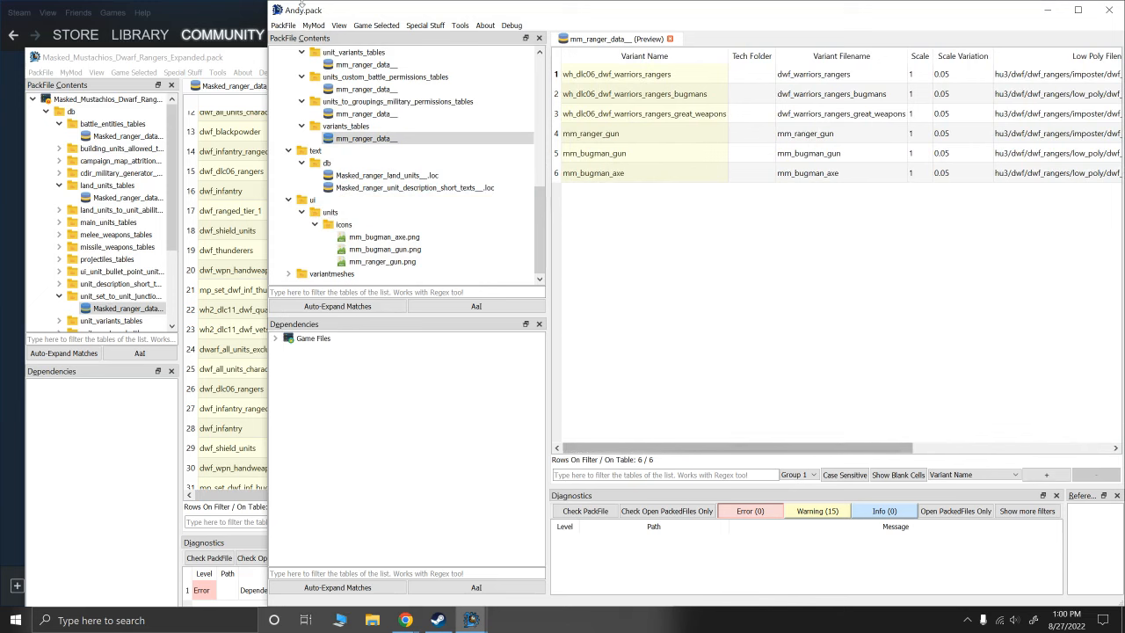
Open Masked_ranger_land_units__.loc and compare the onscreen and concealed name keys with their text for mm_ranger_gun
scroll(361, 215, "up", 1)
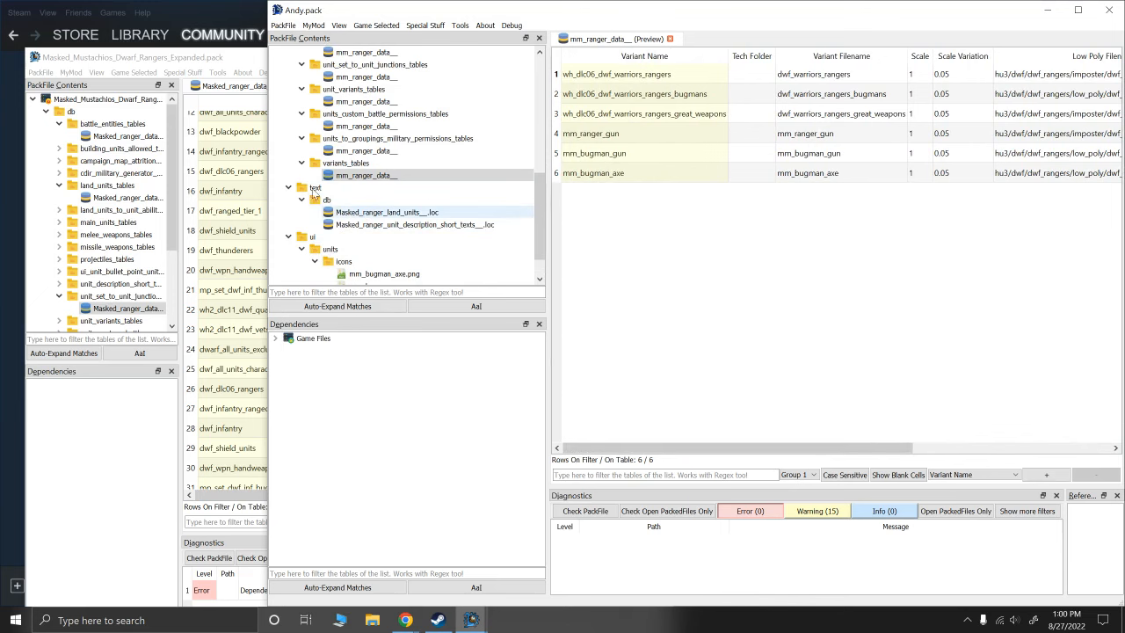
left_click(369, 212)
left_click(628, 80)
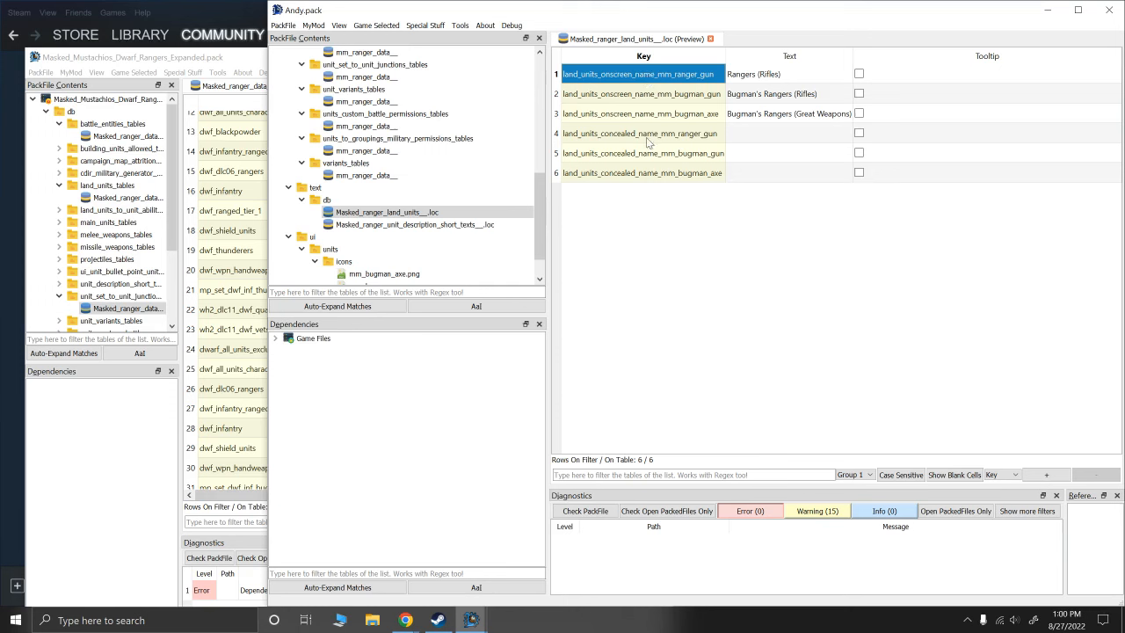
left_click(738, 75)
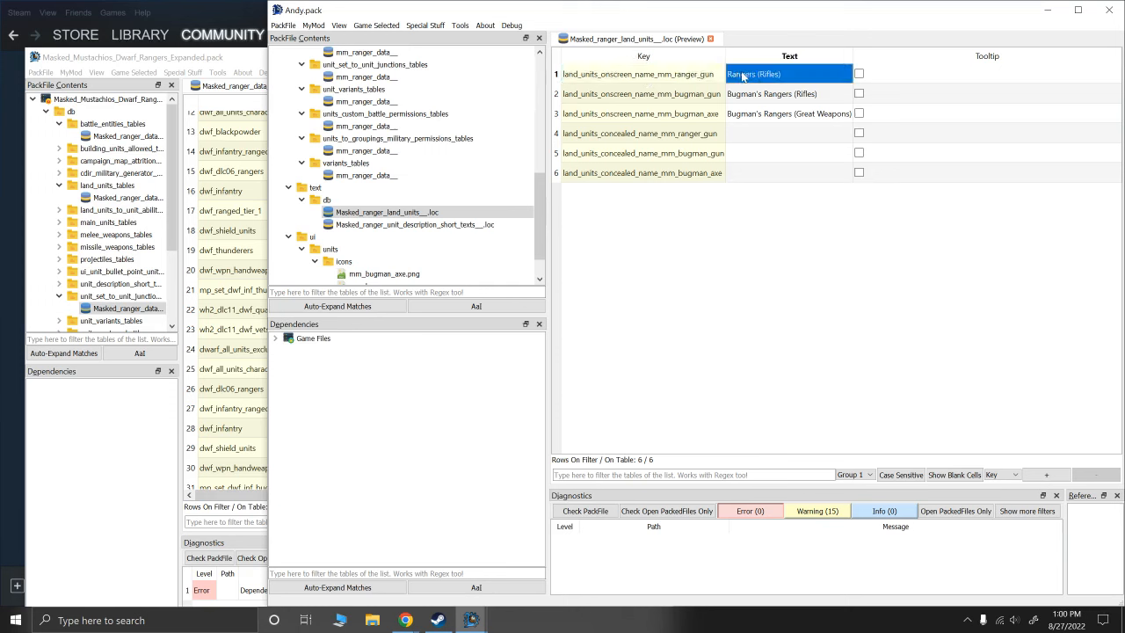
left_click(762, 140)
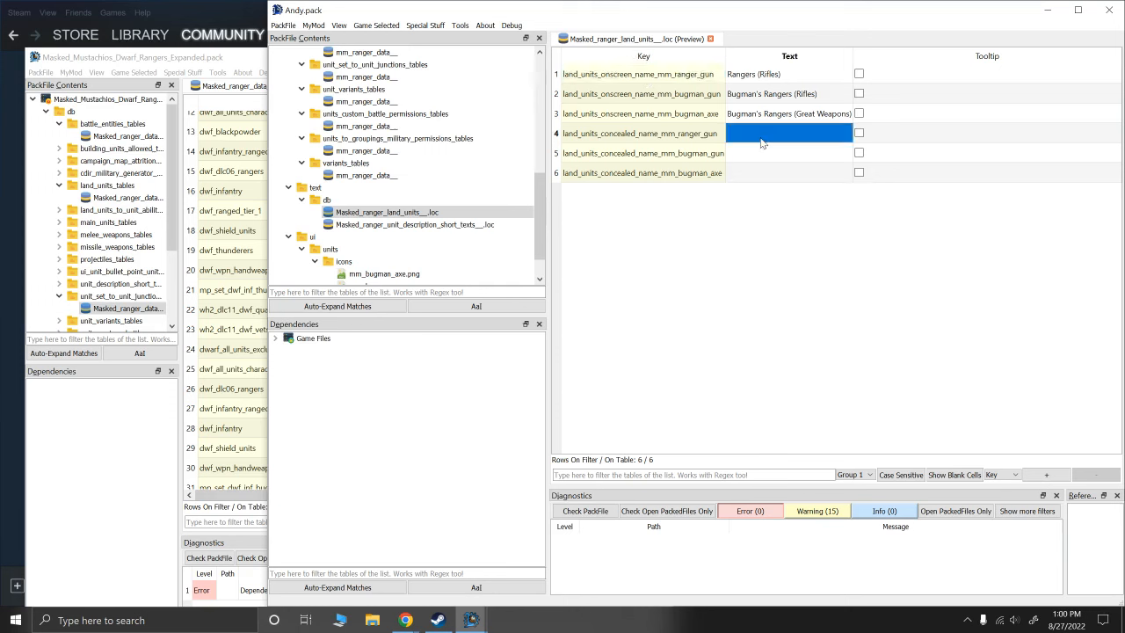
Read the unit descriptions in Masked_ranger_unit_description_short_texts__.loc, and return to Masked_ranger_land_units__.loc
left_click(391, 226)
left_click(676, 79)
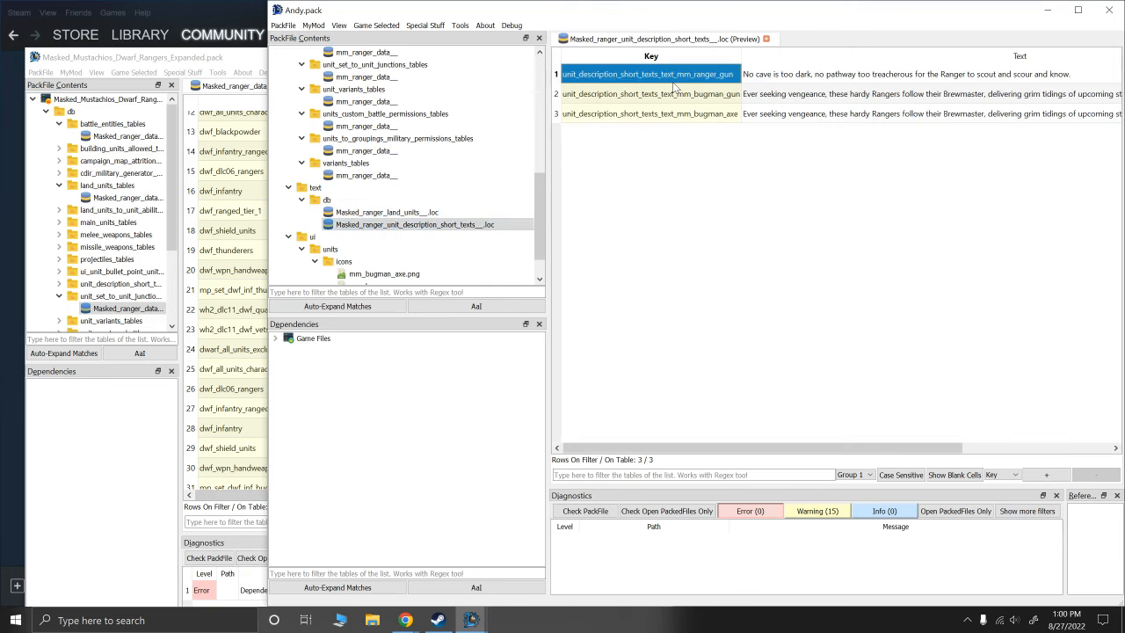
left_click(820, 78)
left_click(645, 153)
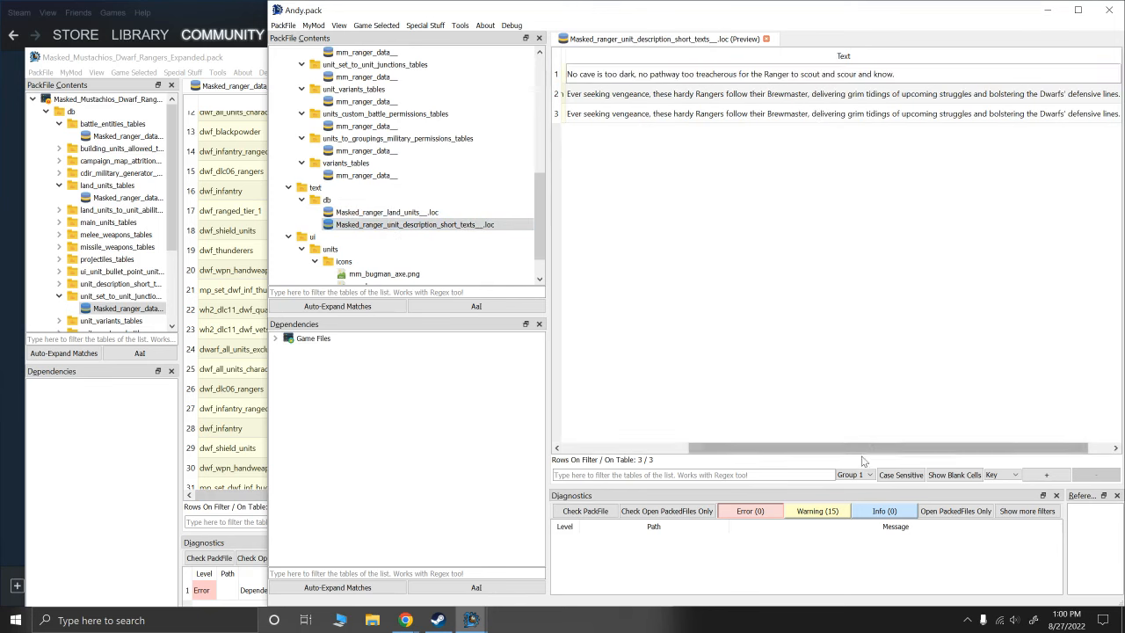
left_click_drag(852, 451, 703, 451)
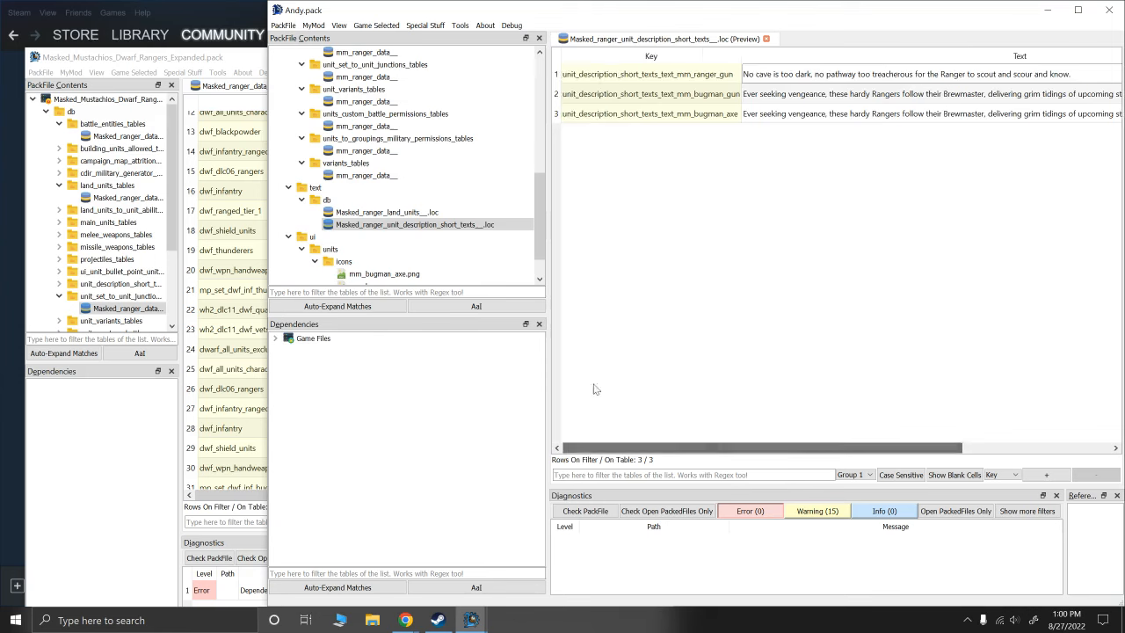
left_click(396, 213)
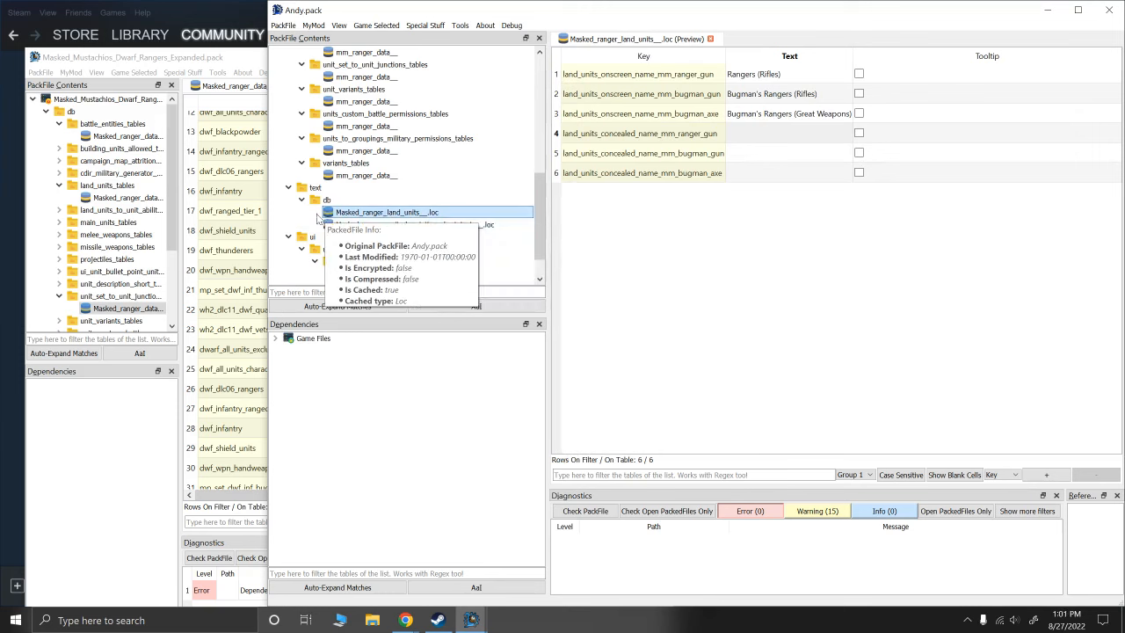
Expand the variantmeshes folder and preview the mm_bugman_gun.png and mm_ranger_gun.png unit icons
scroll(385, 210, "down", 1)
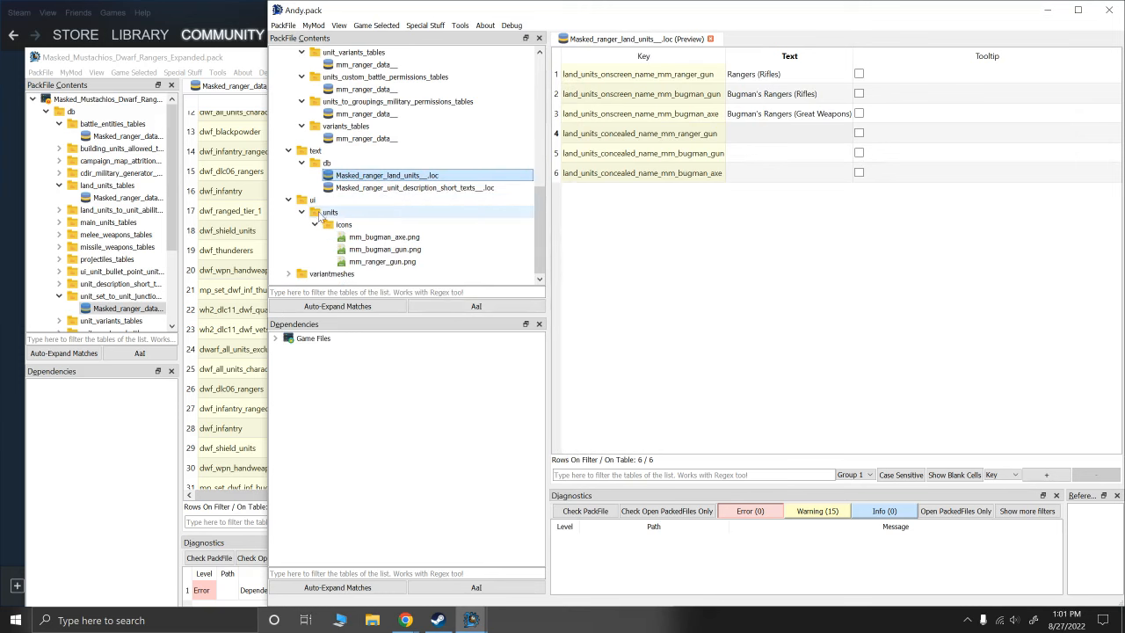
left_click(289, 274)
scroll(290, 273, "down", 1)
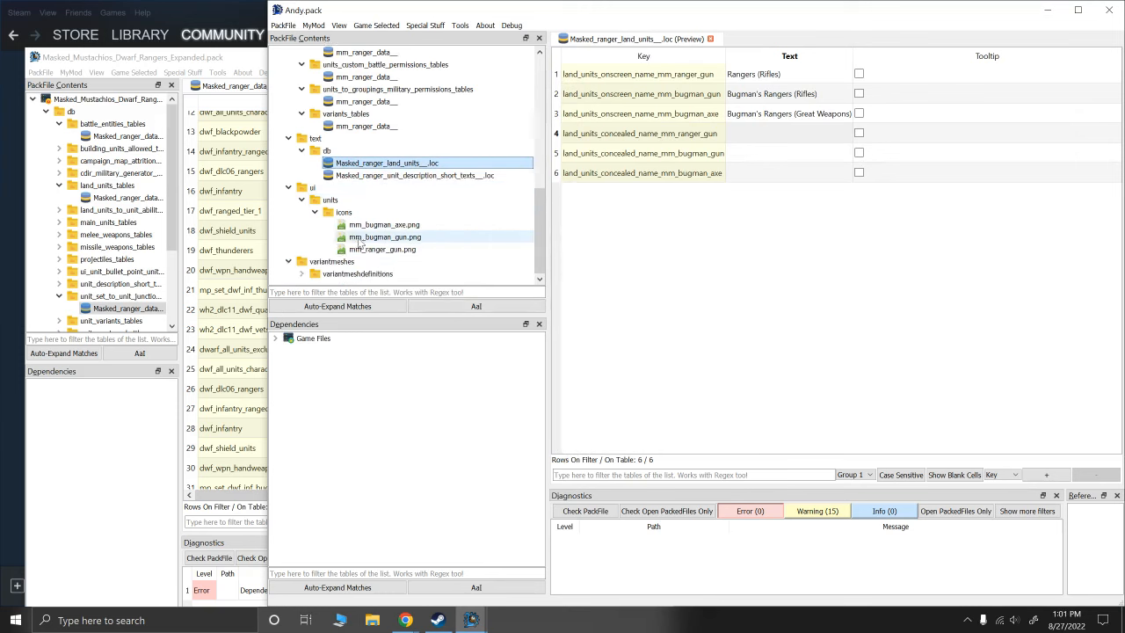
left_click(369, 237)
left_click(370, 250)
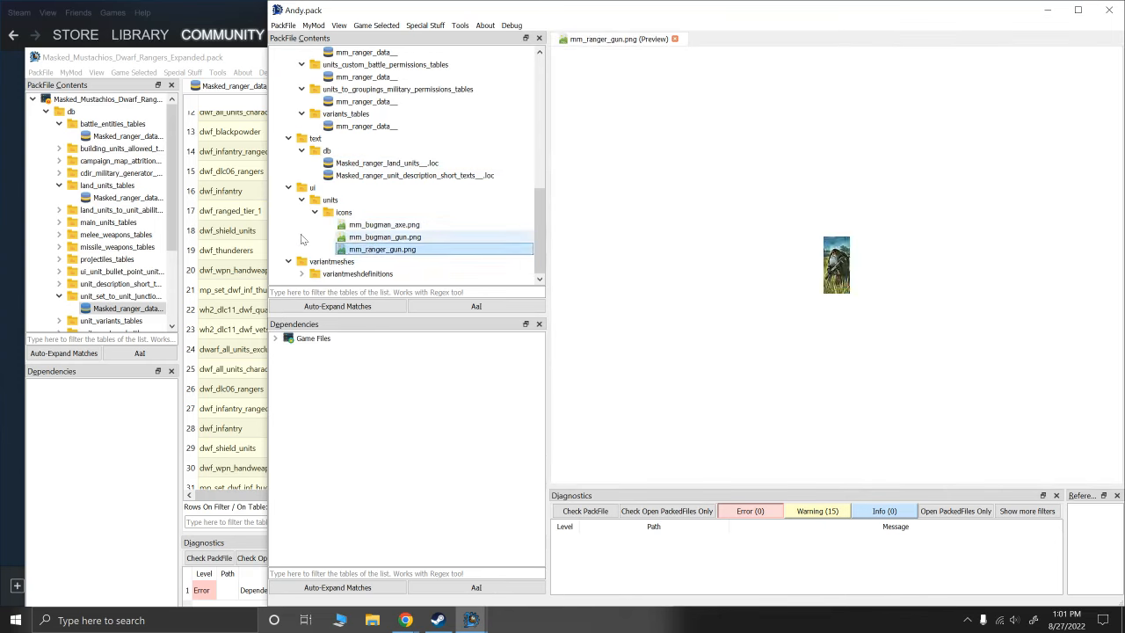
Expand variantmeshdefinitions and examine the body, stump and weapon slots in mm_bugman_axe.variantmeshdefinition
left_click(302, 274)
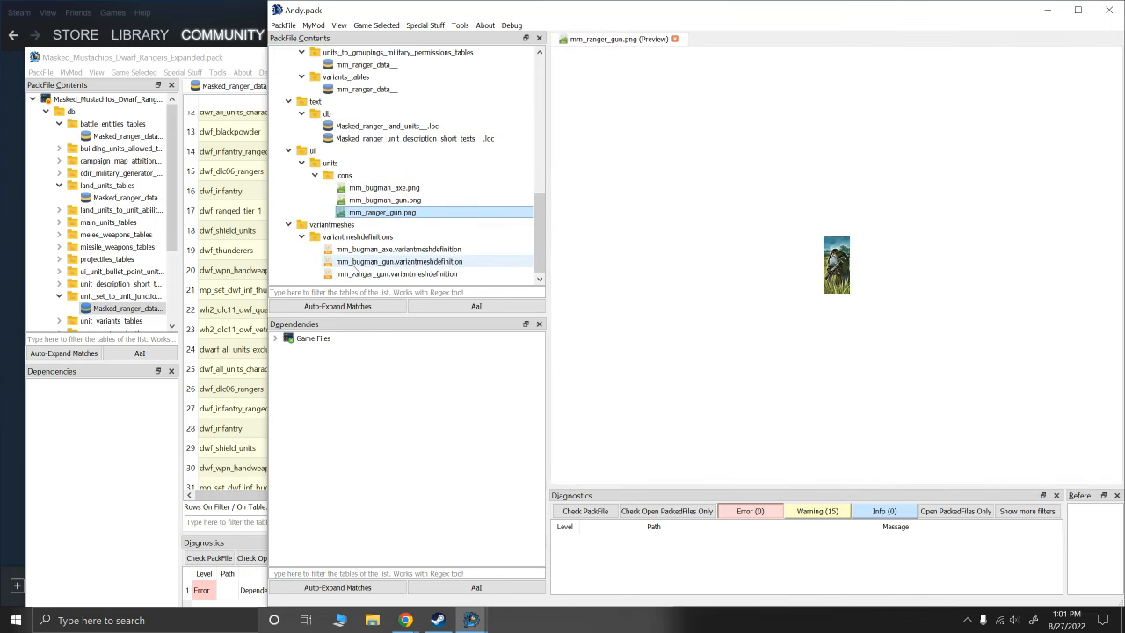
left_click(354, 261)
left_click(355, 250)
scroll(717, 238, "down", 12)
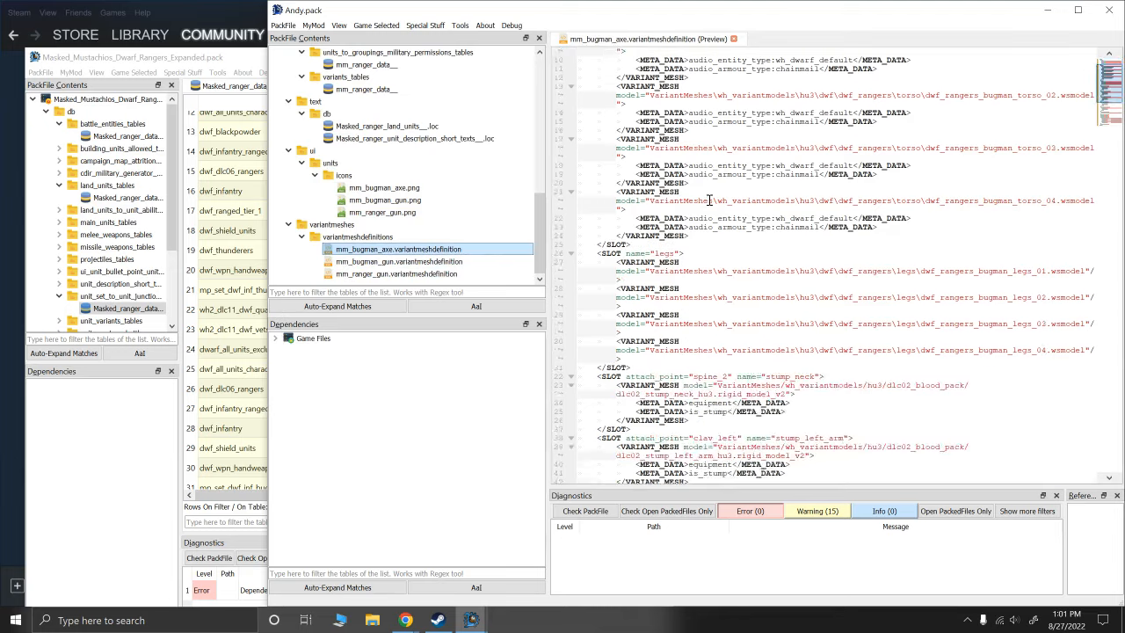
scroll(717, 238, "down", 2)
Open mm_bugman_gun.variantmeshdefinition and examine its weapon and shield slots and its head, body and leg meshes
left_click(354, 261)
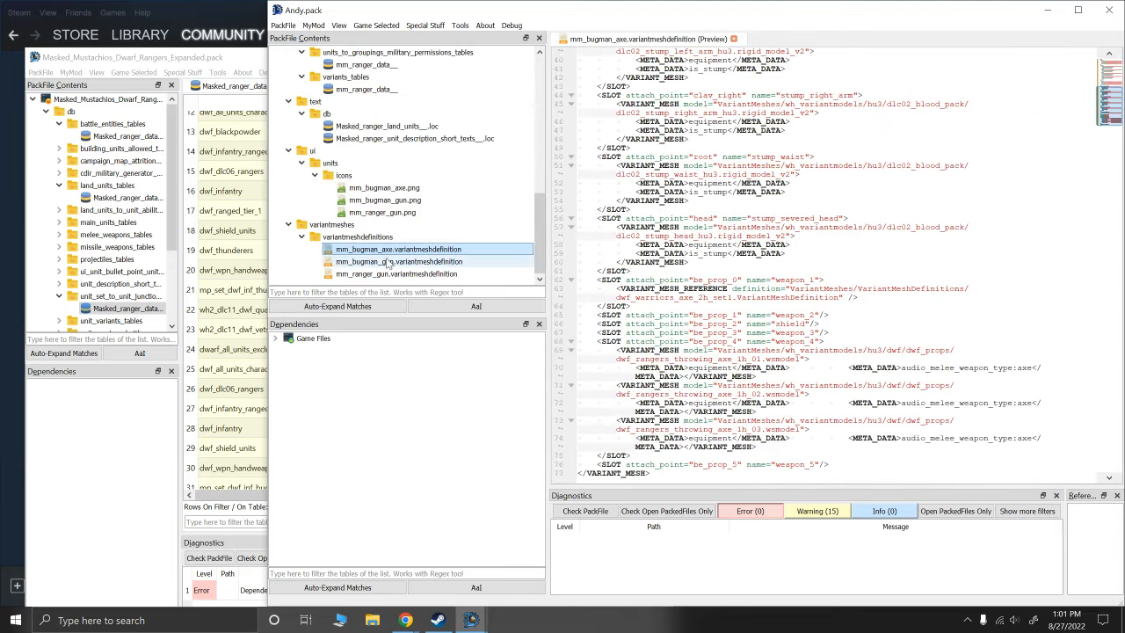
scroll(713, 291, "down", 10)
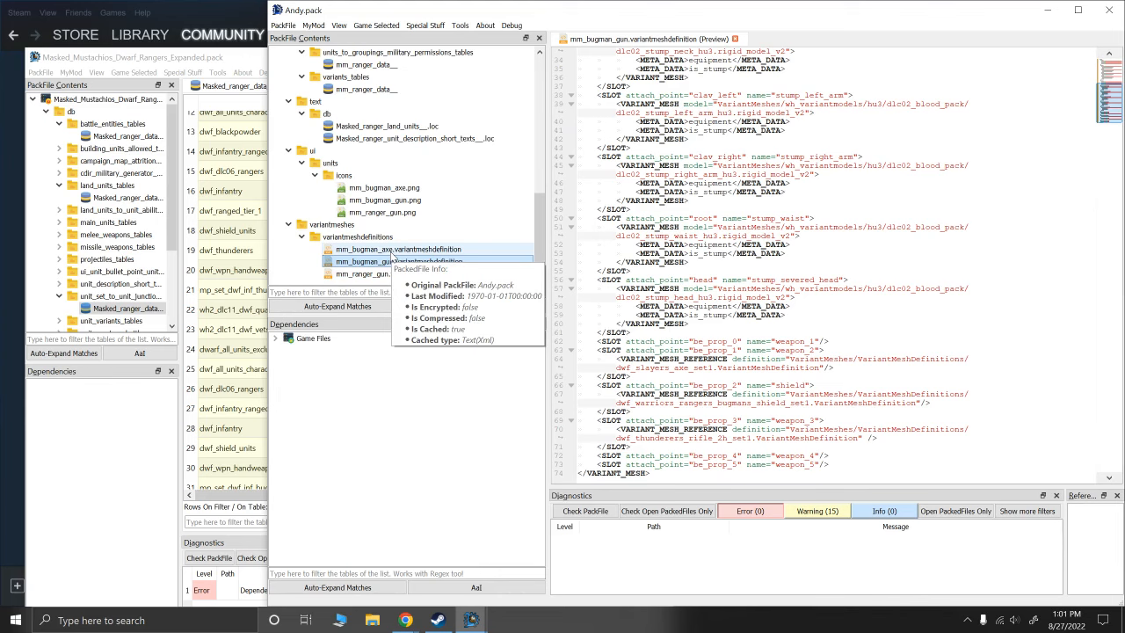
left_click(393, 261)
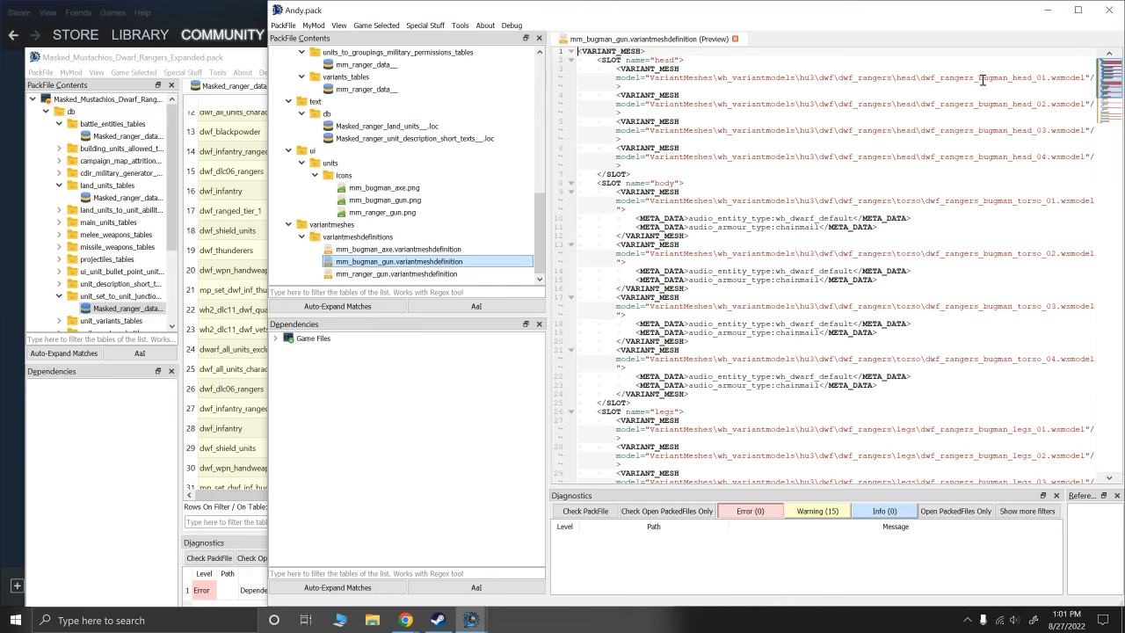
Compare the four bugman head models listed in the head slot of mm_bugman_gun.variantmeshdefinition
left_click_drag(979, 78, 1054, 79)
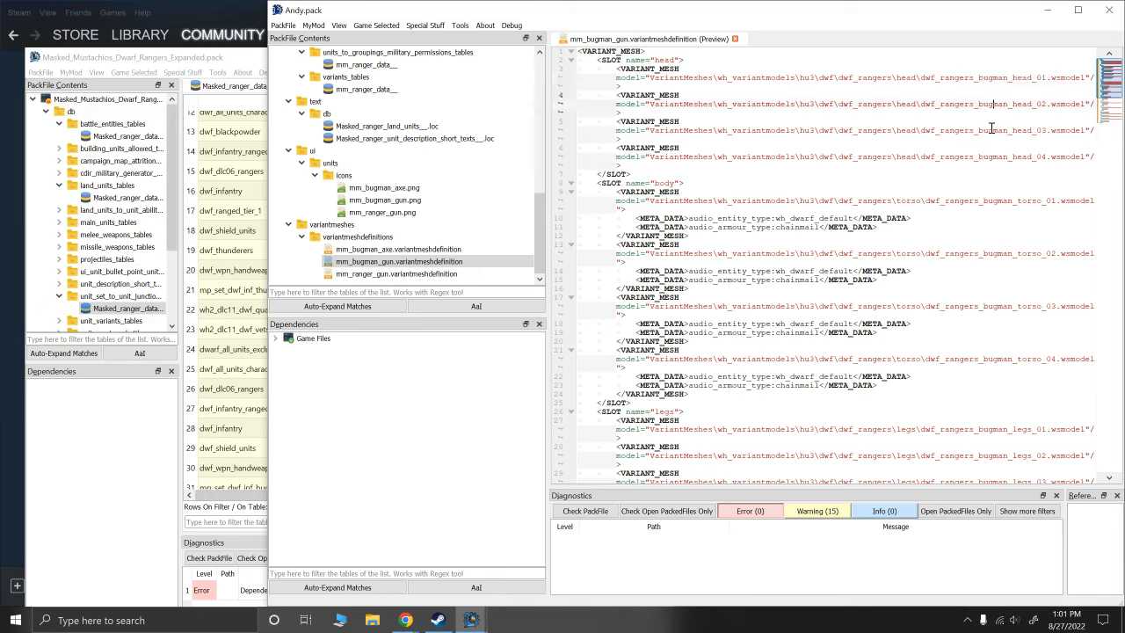
left_click(982, 80)
left_click(974, 164)
left_click_drag(962, 79, 966, 156)
left_click(967, 156)
scroll(830, 166, "down", 2)
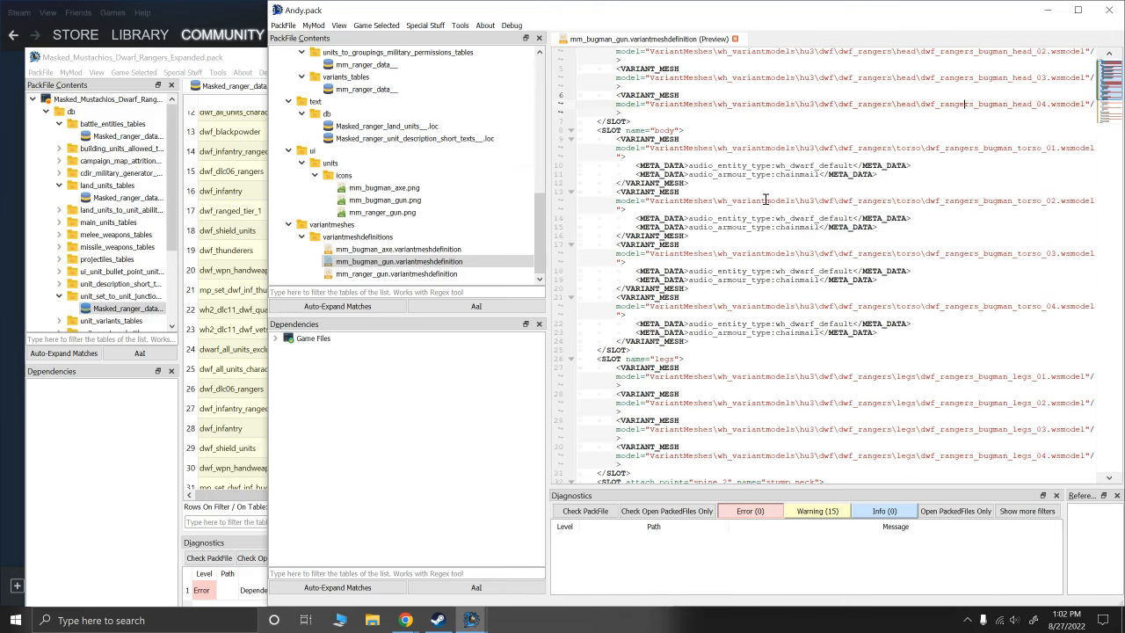
Preview the battle_entities_tables data, then view its file's rename dialog and the pack's save options without changing anything
scroll(386, 185, "up", 10)
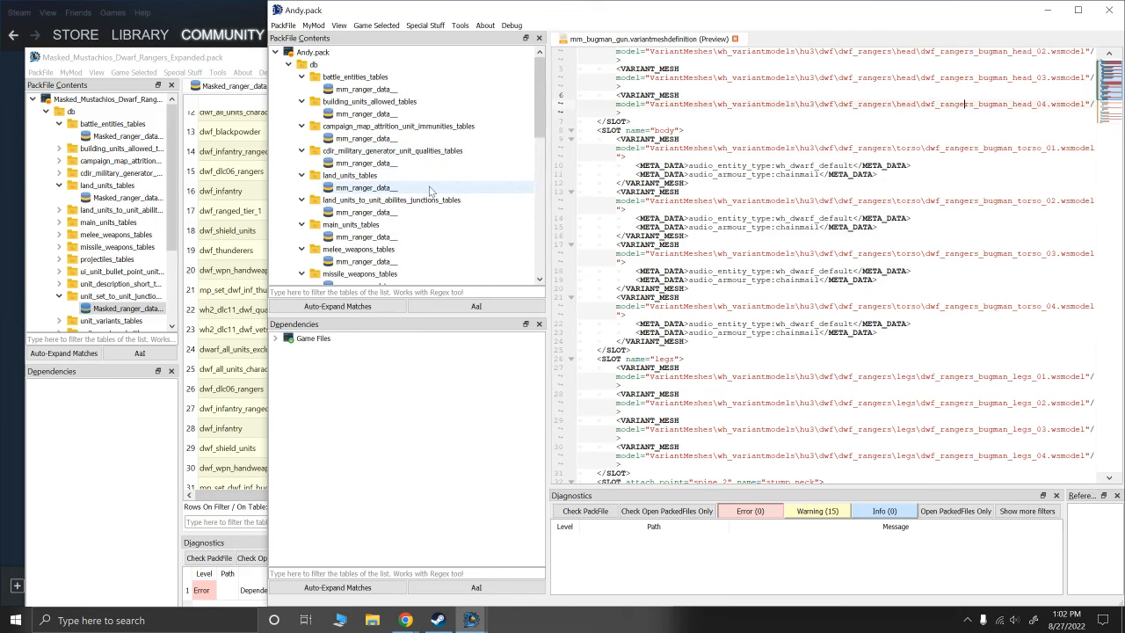
left_click(347, 90)
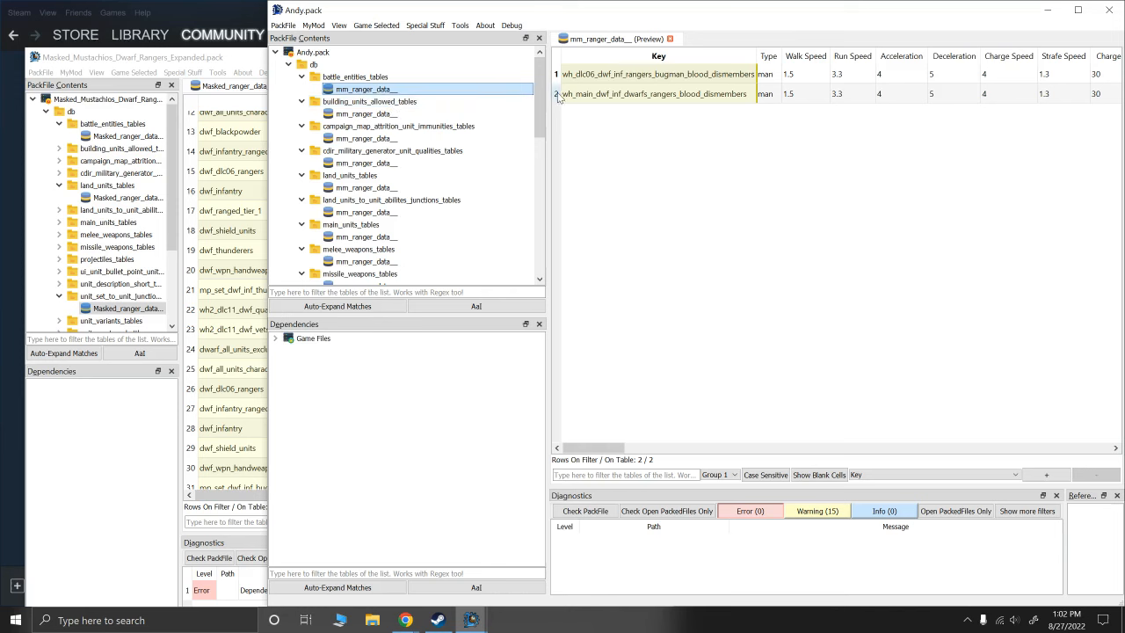
right_click(348, 93)
left_click(378, 149)
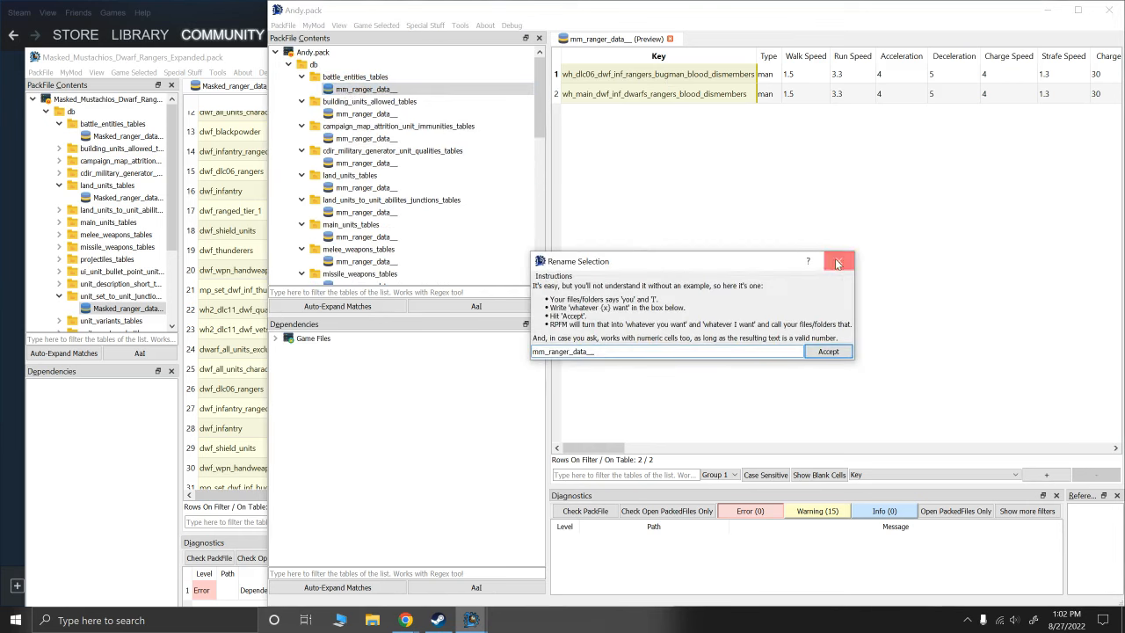
left_click(833, 351)
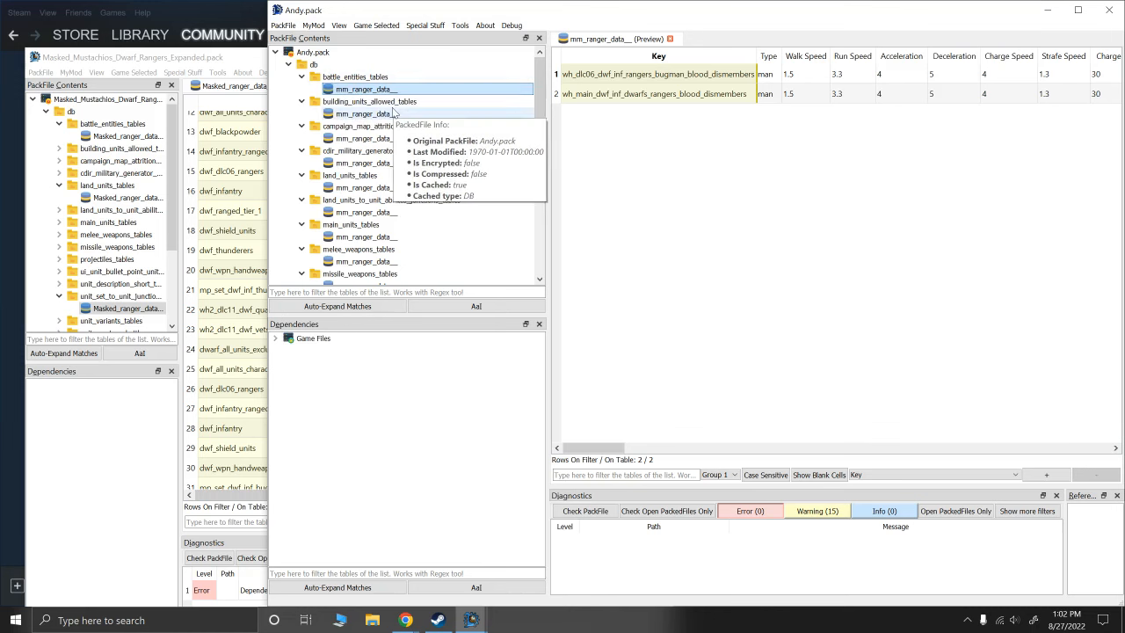
left_click(283, 25)
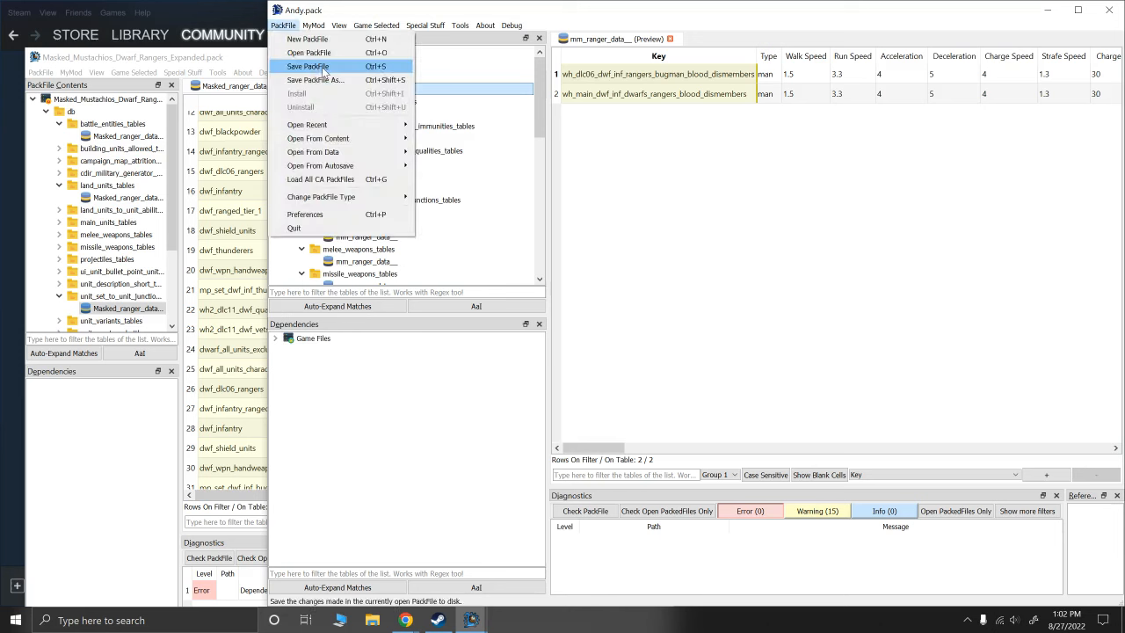
left_click(282, 28)
Review the mm_ranger_data__ files for grouping military permissions, custom battle permissions and unit set junctions in Andy.pack
scroll(376, 203, "down", 1)
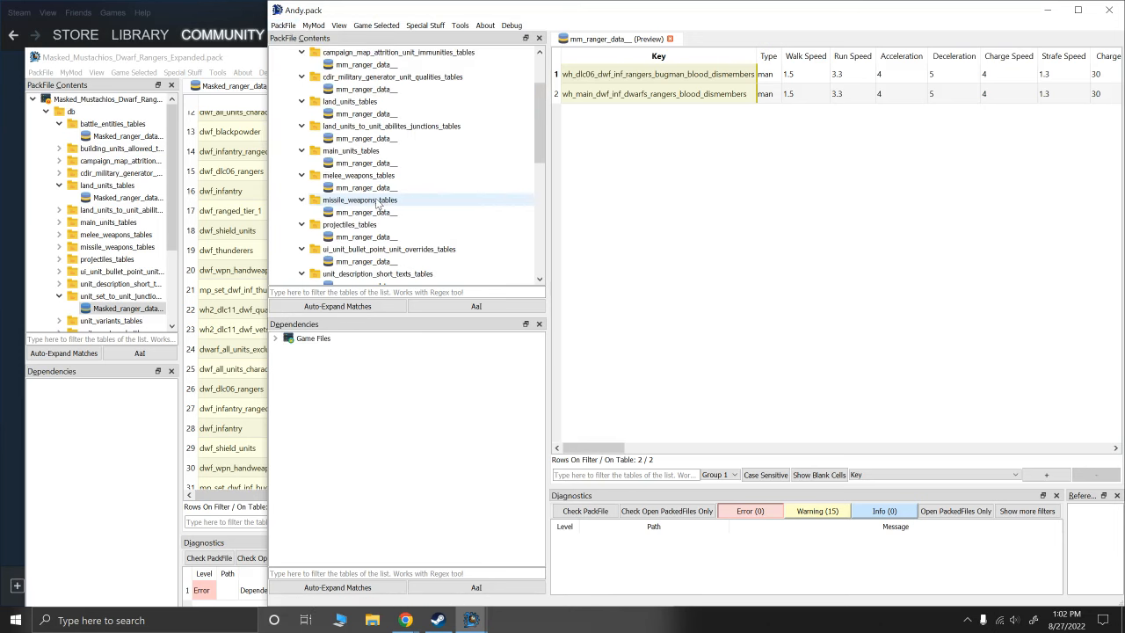
scroll(373, 202, "down", 7)
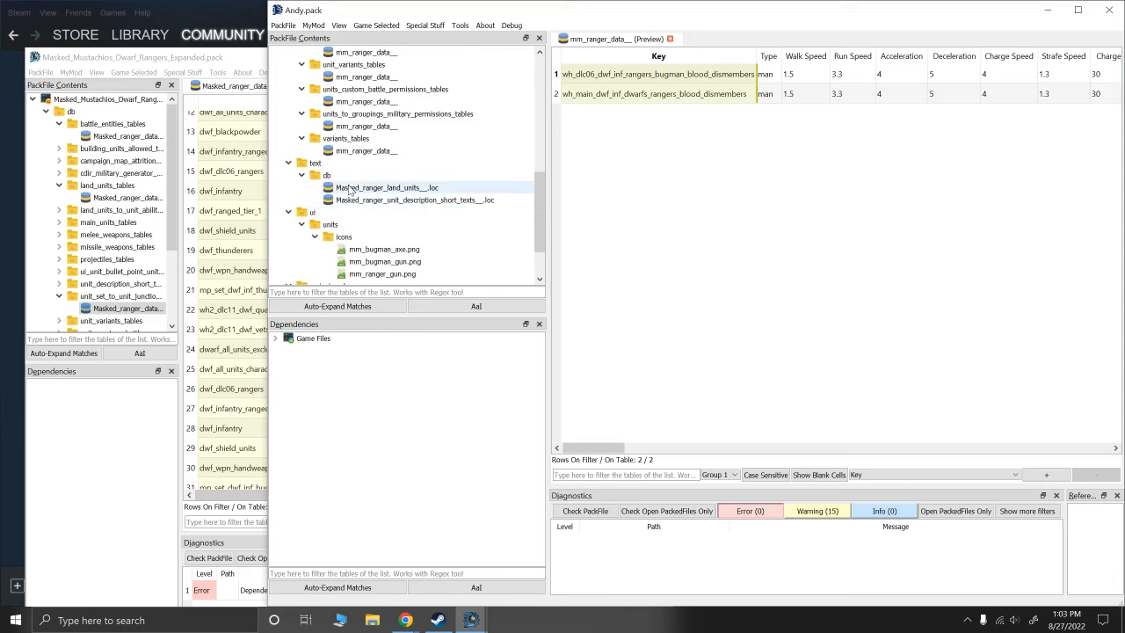
scroll(350, 190, "up", 1)
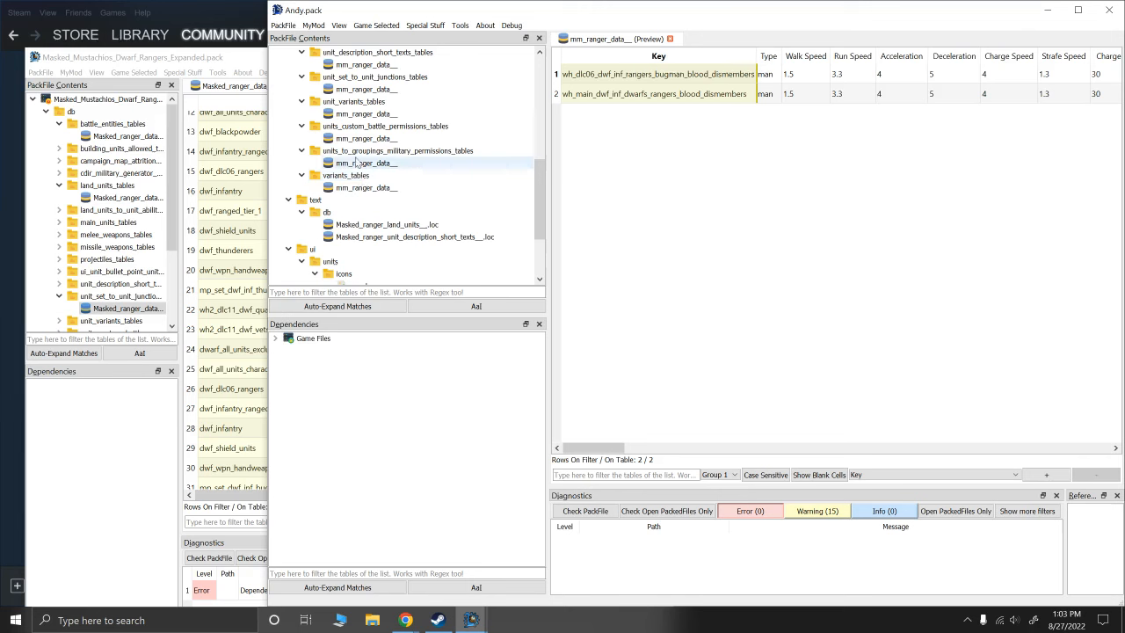
left_click(344, 166)
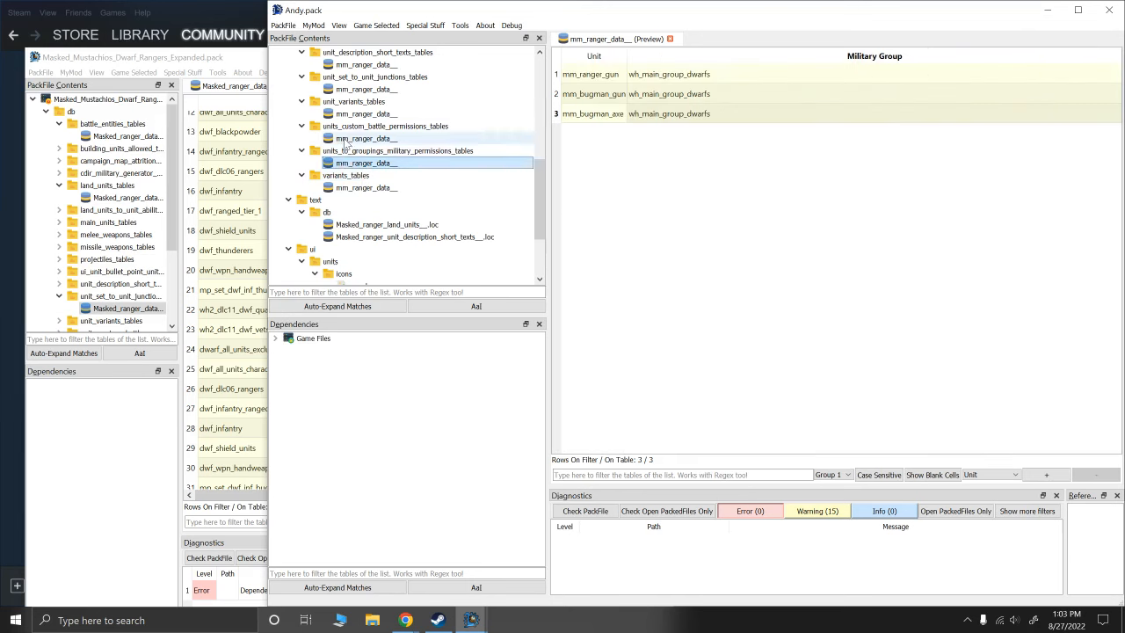
left_click(345, 141)
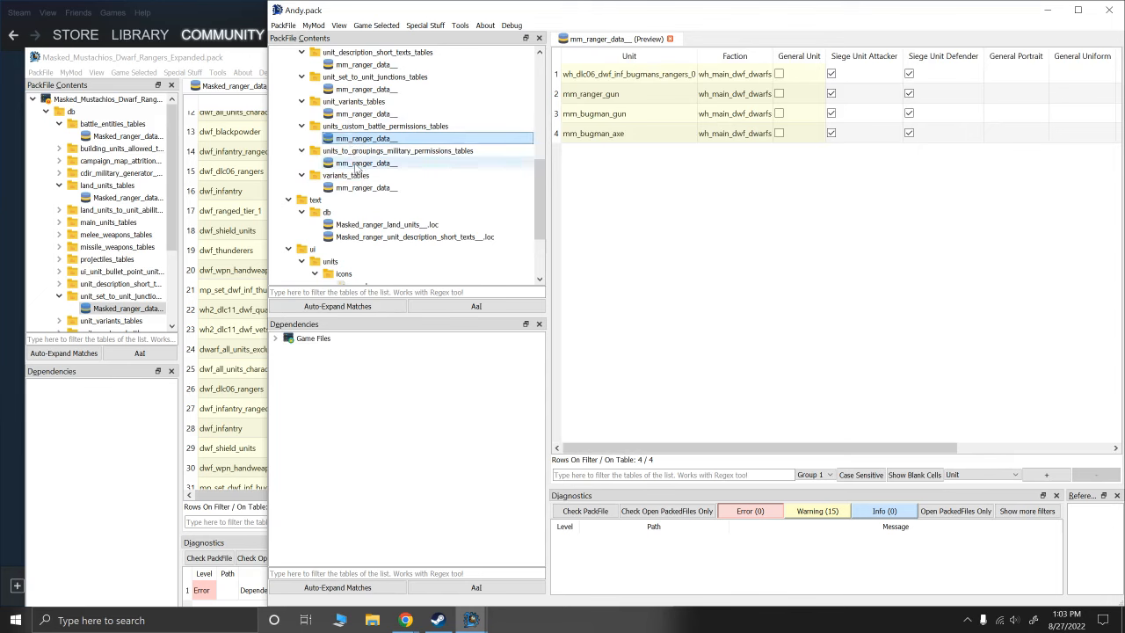
scroll(352, 158, "up", 1)
left_click(349, 128)
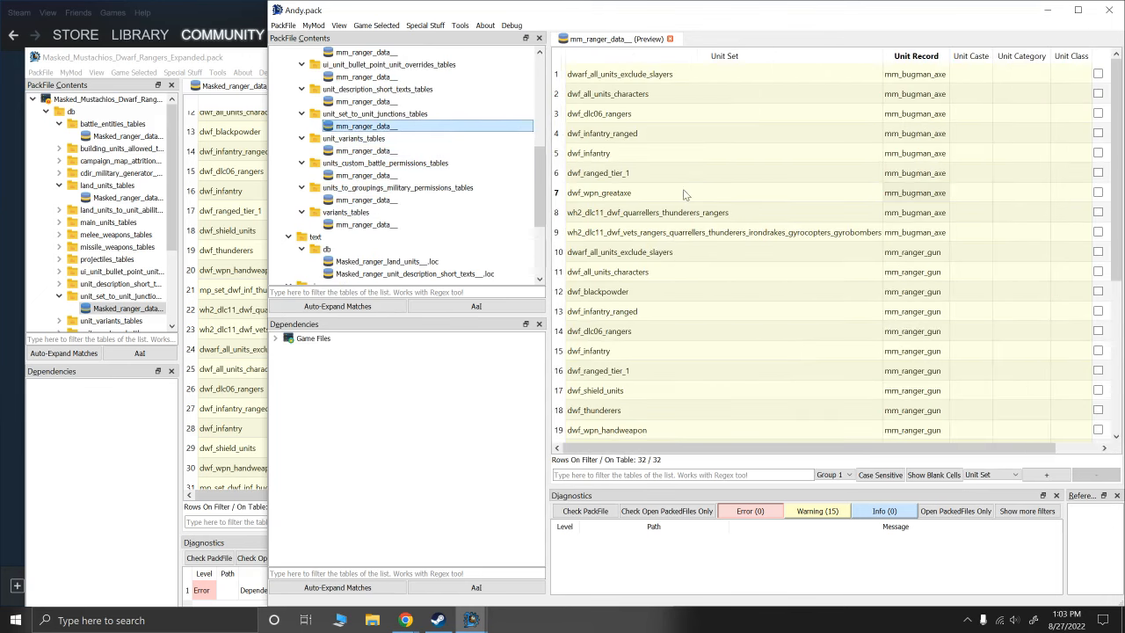
Copy the mp_set_dwf_inf_thunderers_0 row for mm_ranger_gun from the Dwarf Rangers Expanded pack into Andy.pack's unit_set_to_unit_junctions_tables
left_click(192, 370)
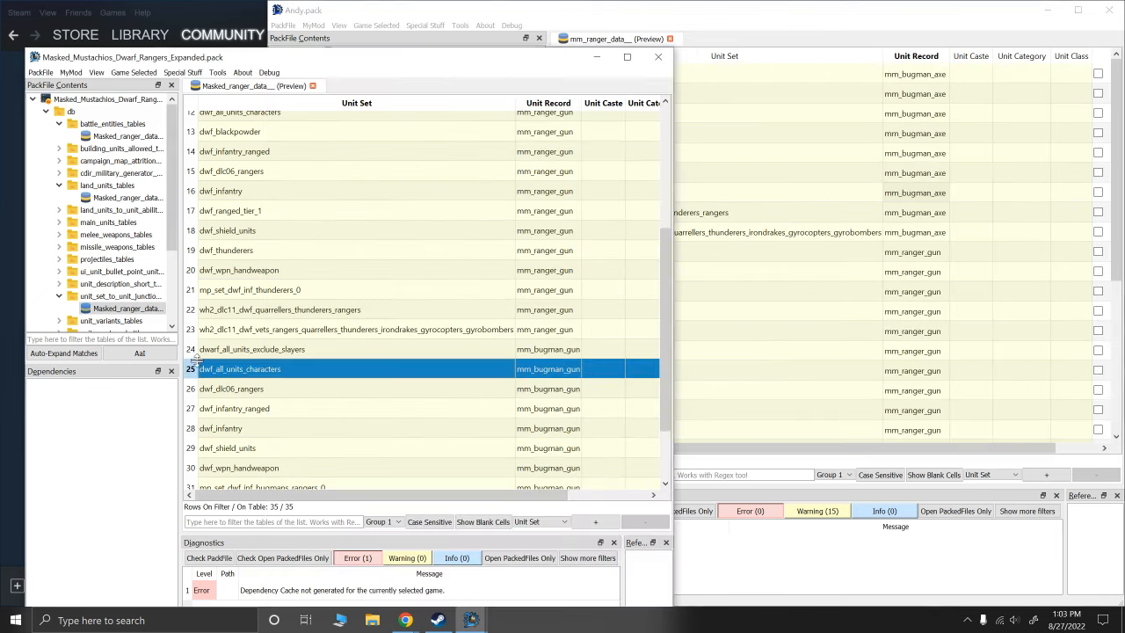
left_click(193, 291)
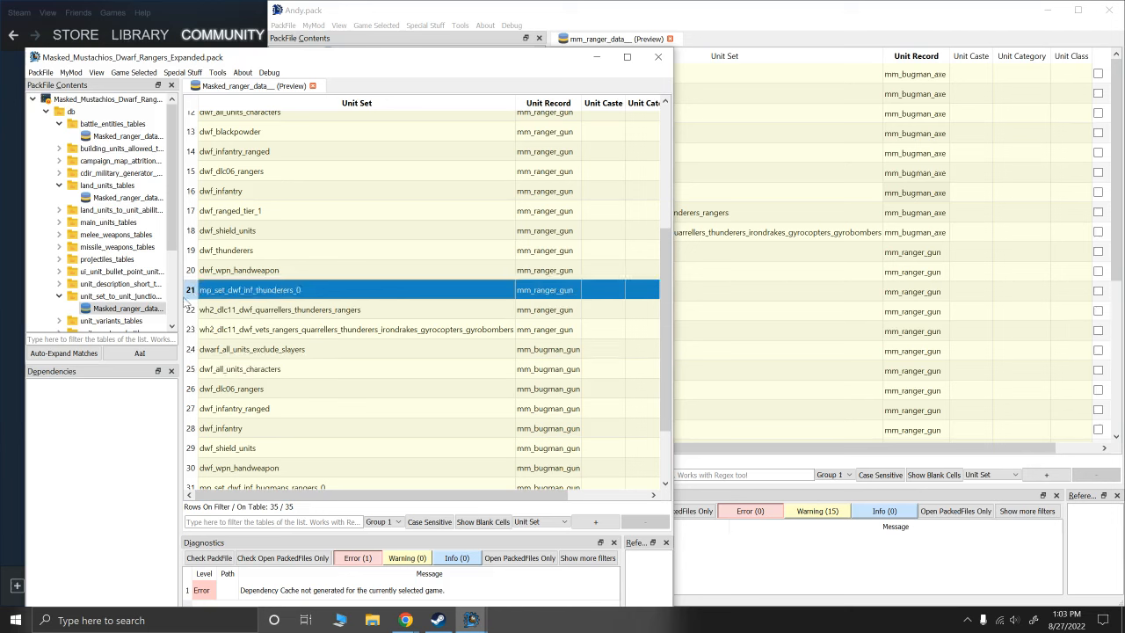
left_click(807, 308)
scroll(620, 380, "down", 3)
left_click(576, 431)
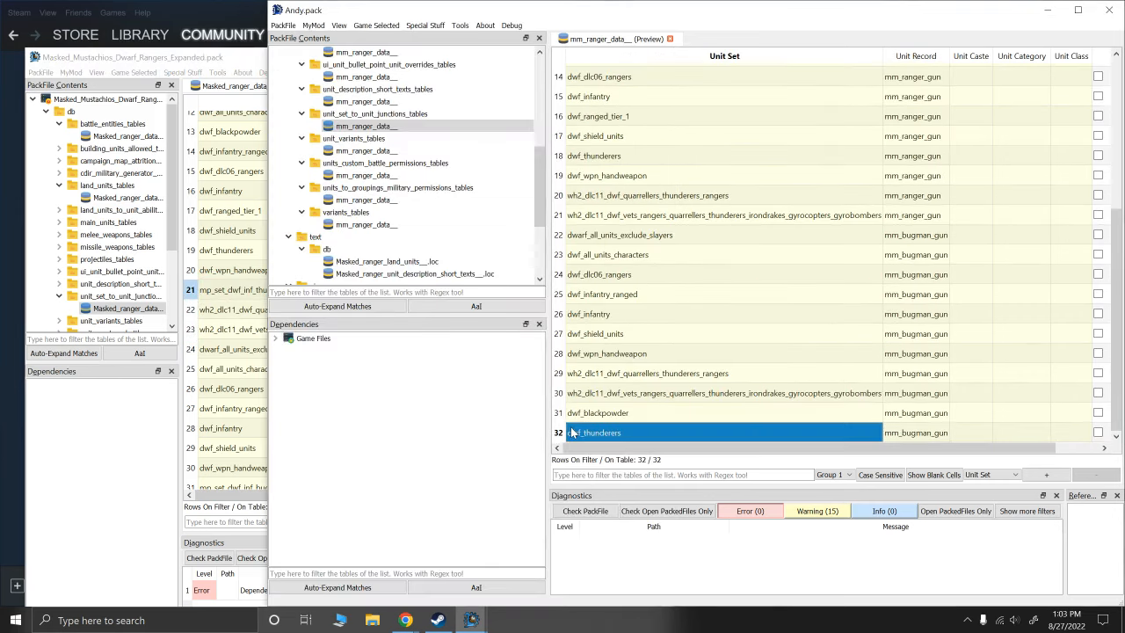
right_click(576, 431)
left_click(633, 99)
type("mp_set_dwf_inf_thunderers_0\tmm_ranger_gun")
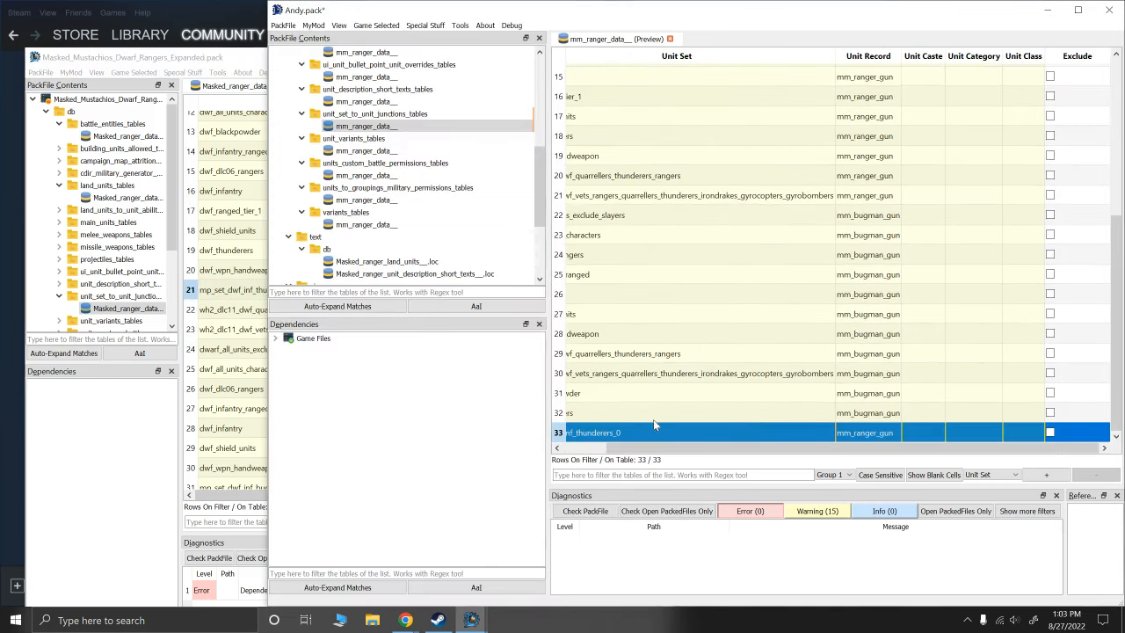
Examine the diagnostics error for the added mp_set_dwf_inf_thunderers_0 row and compare that row with the neighbouring unit sets
left_click(663, 356)
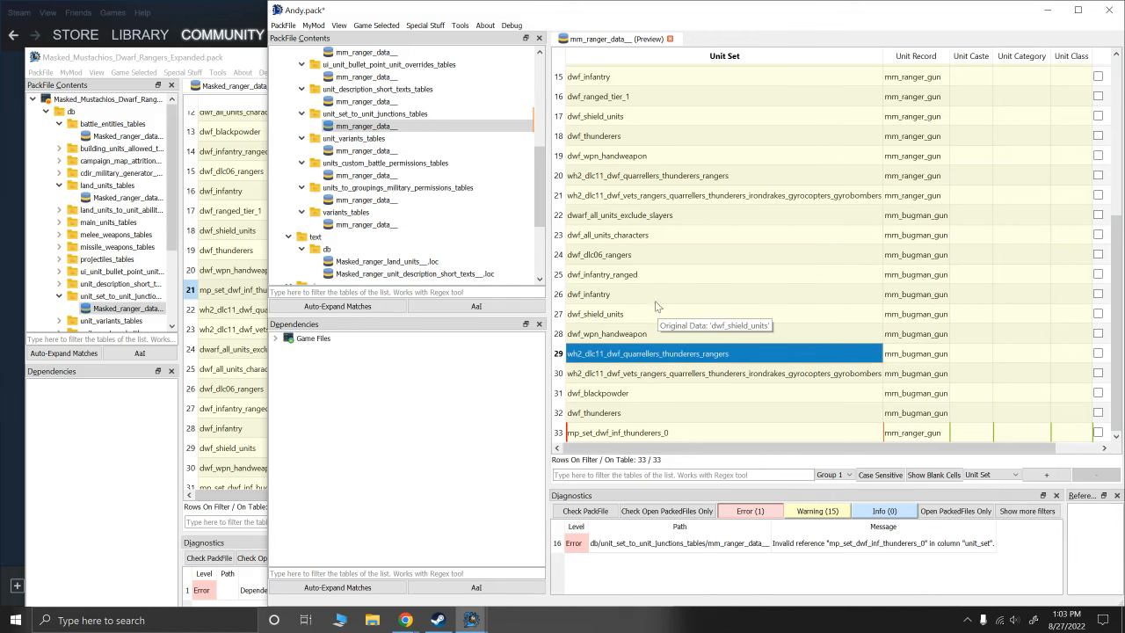
left_click_drag(541, 187, 537, 231)
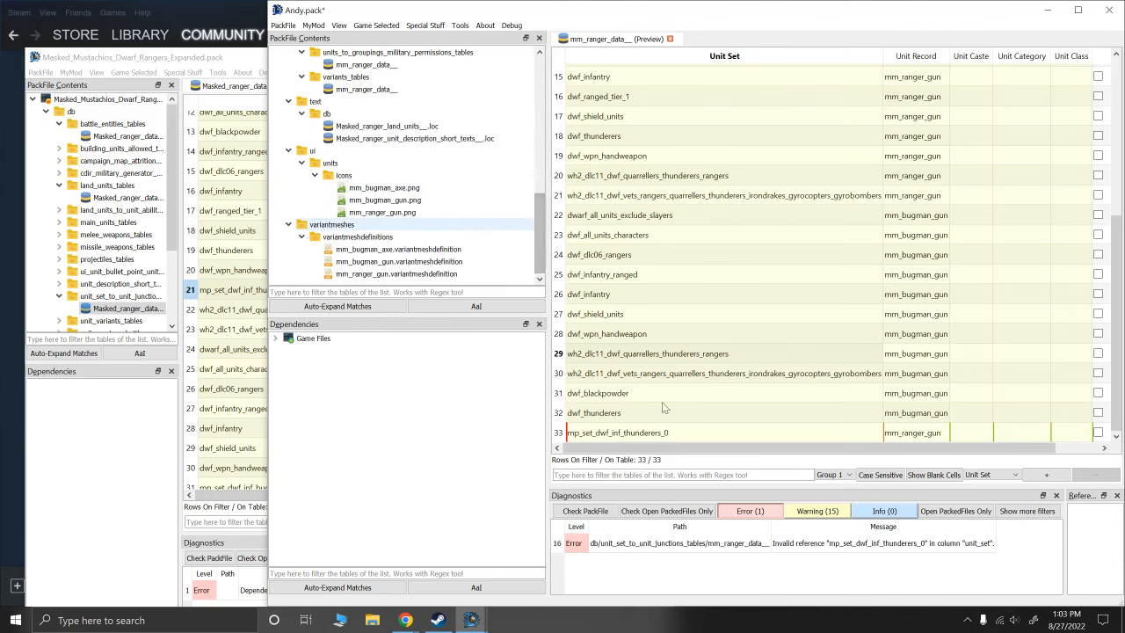
left_click(641, 437)
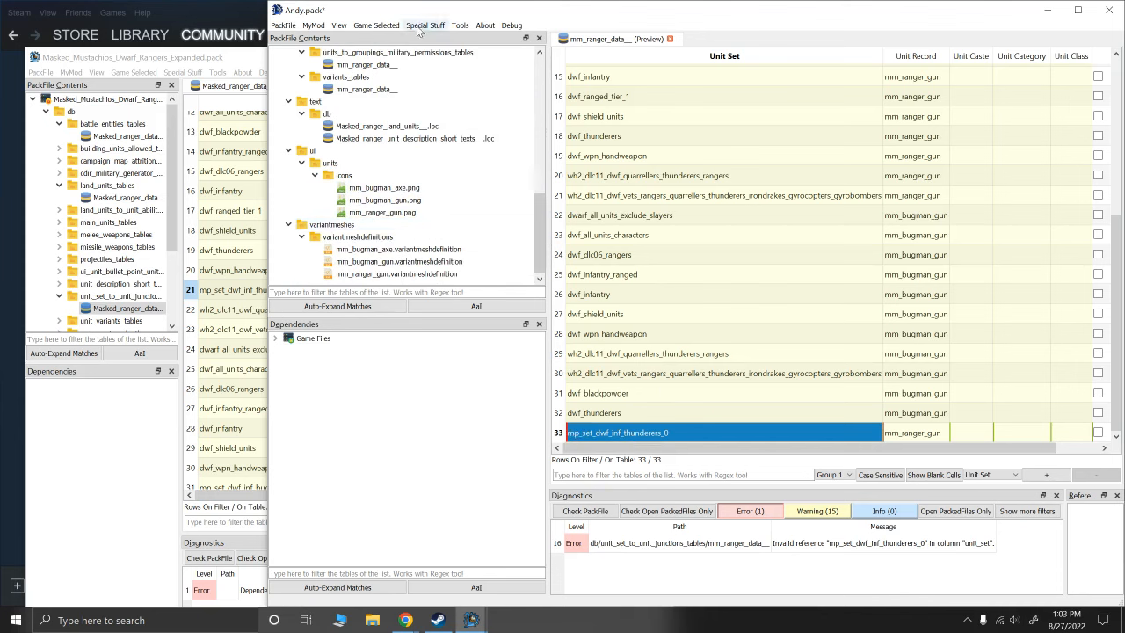
left_click(376, 25)
mouse_move(339, 26)
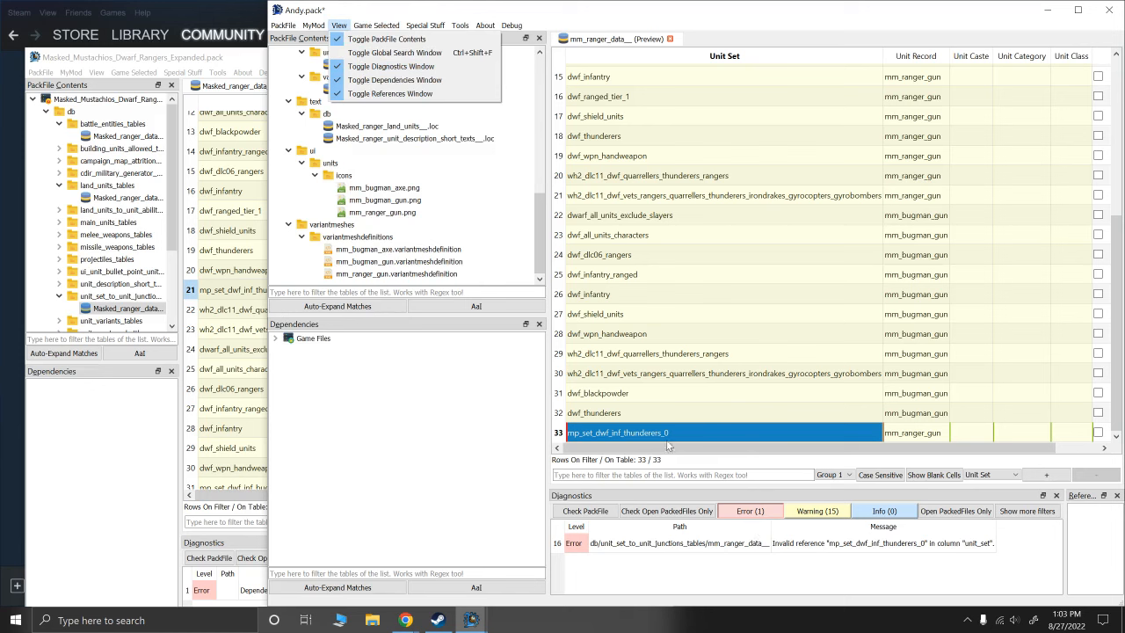
left_click(658, 414)
left_click(657, 413)
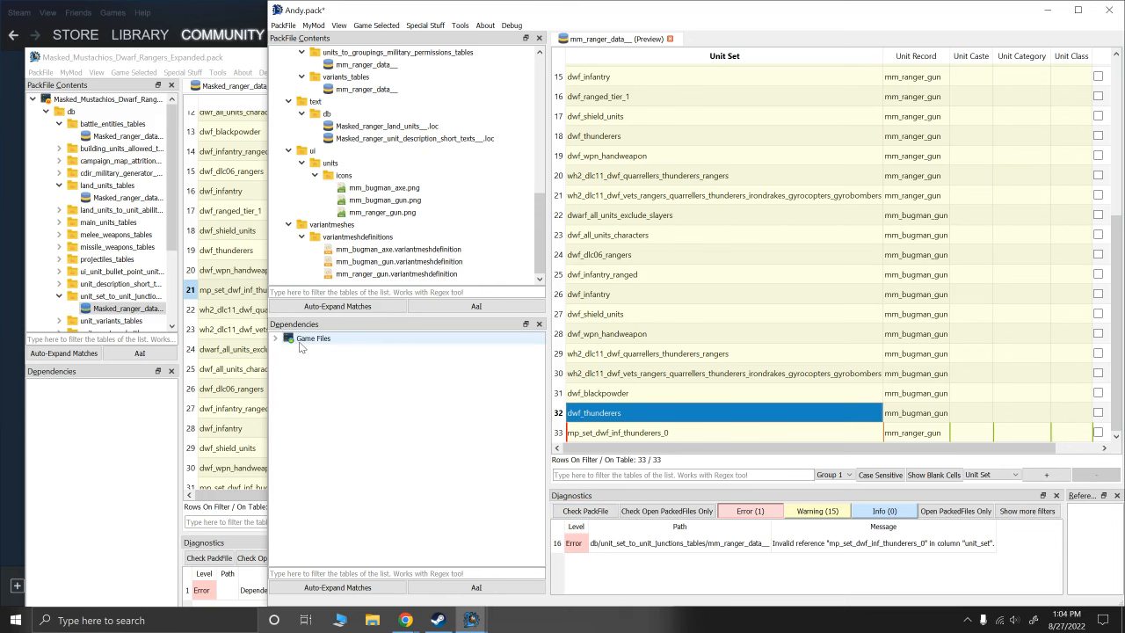
left_click(576, 513)
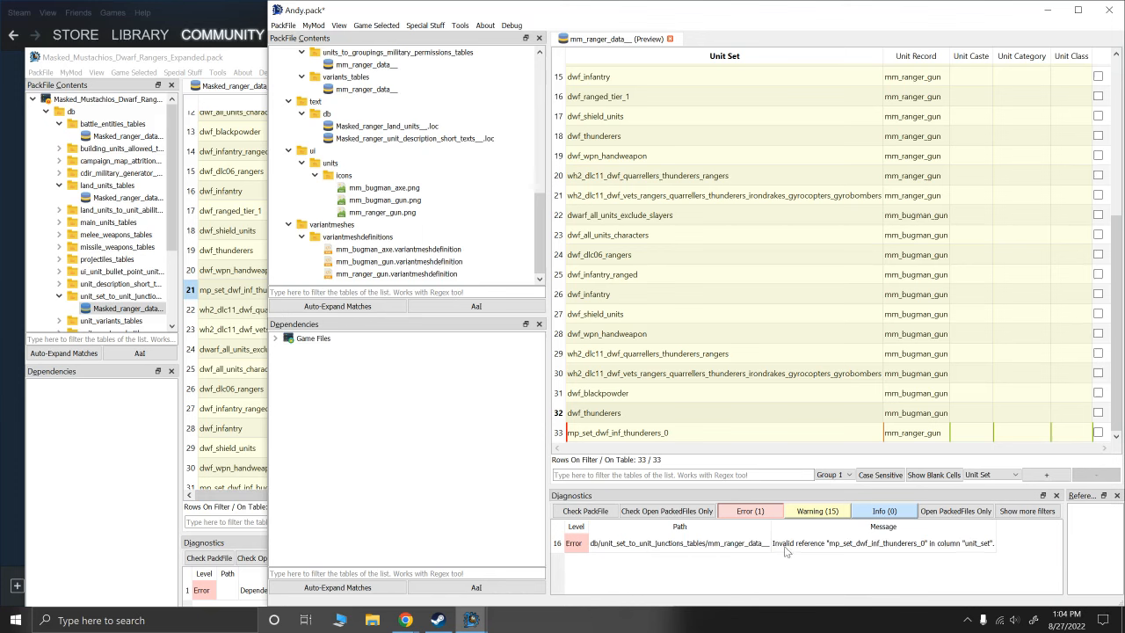
Delete the mp_set_dwf_inf_thunderers_0 row from the unit set junctions table
left_click(559, 434)
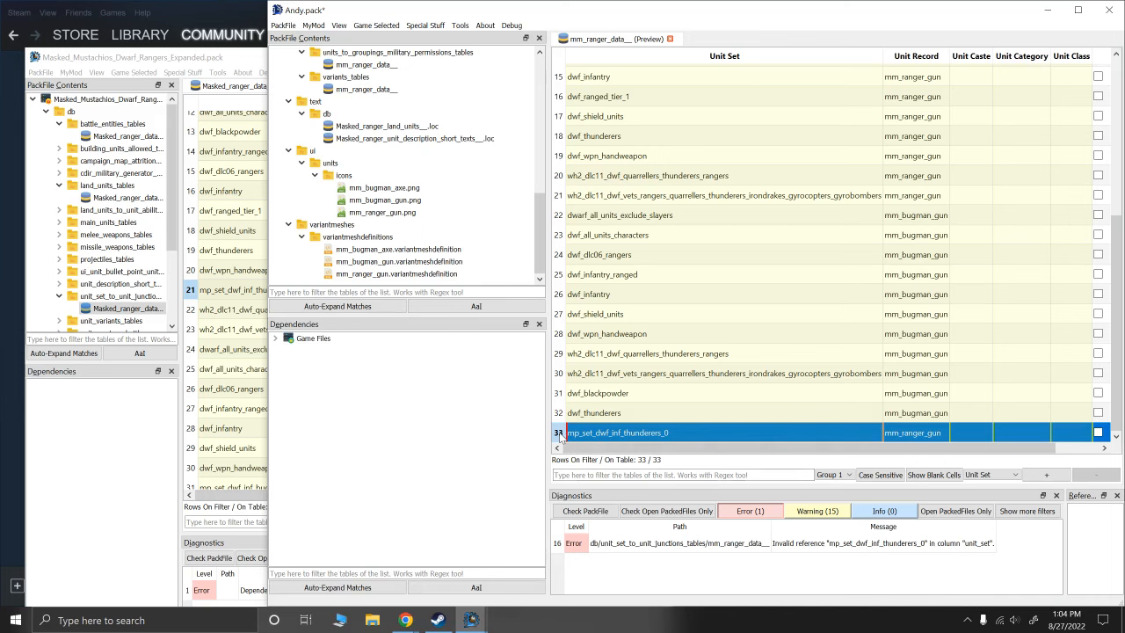
key("ctrl+Delete")
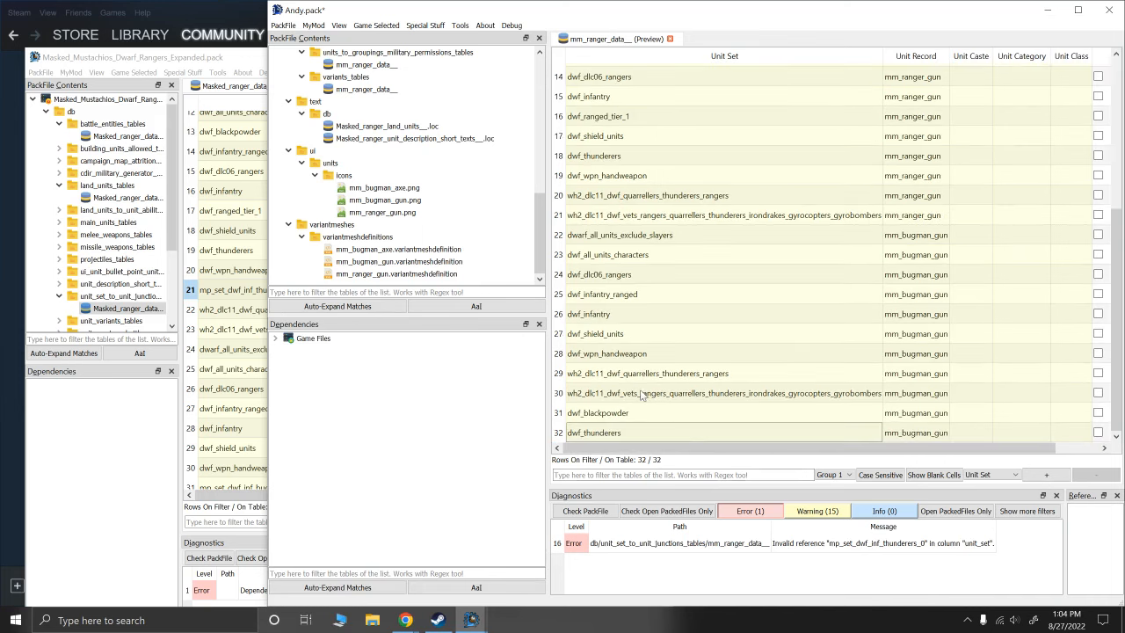
left_click(624, 395)
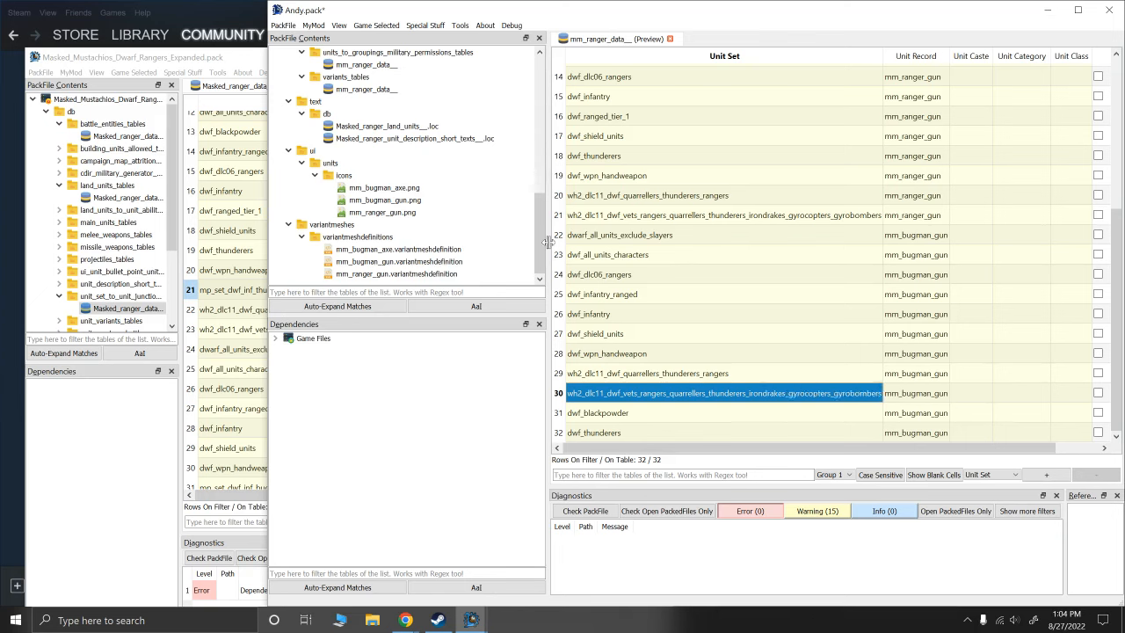
Switch to the Steam library and launch Total War: WARHAMMER III
left_click(437, 620)
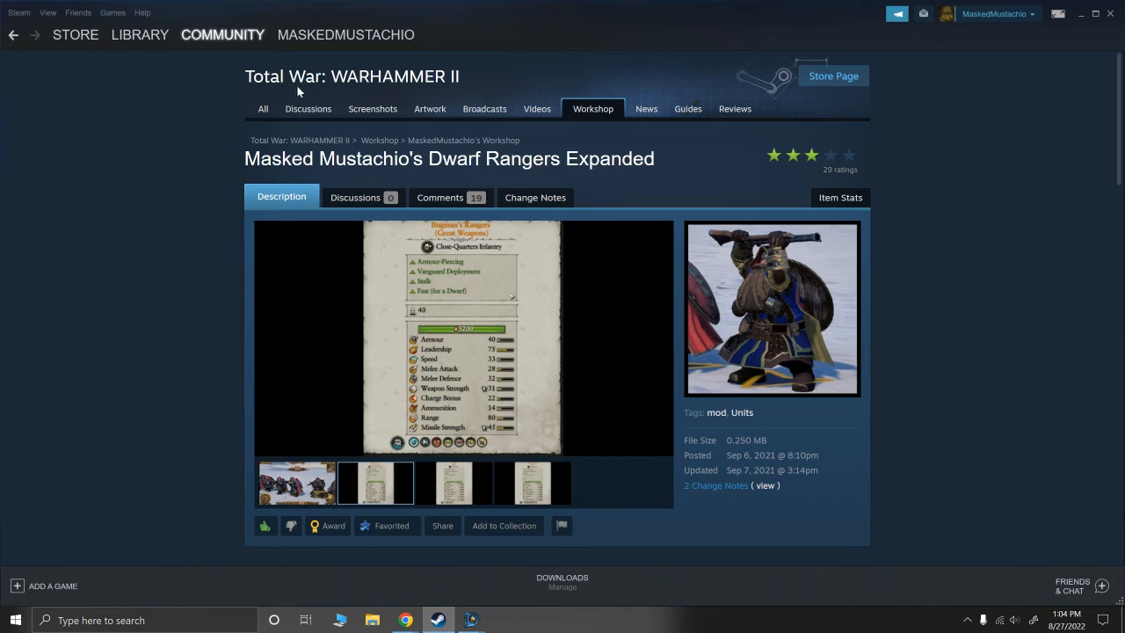
left_click(134, 36)
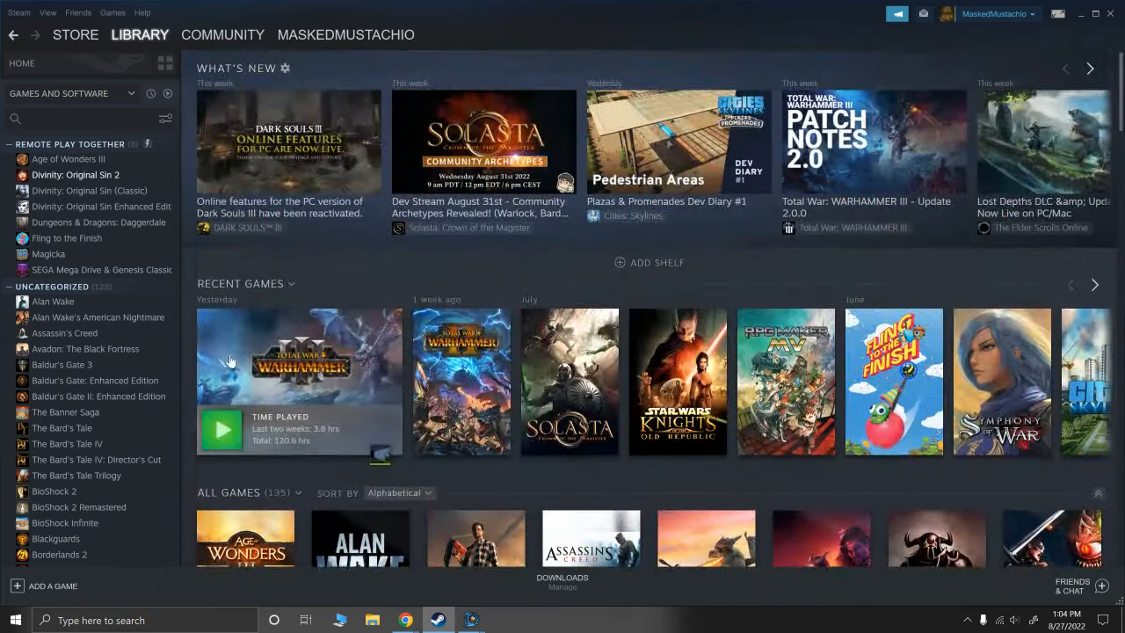
left_click(222, 429)
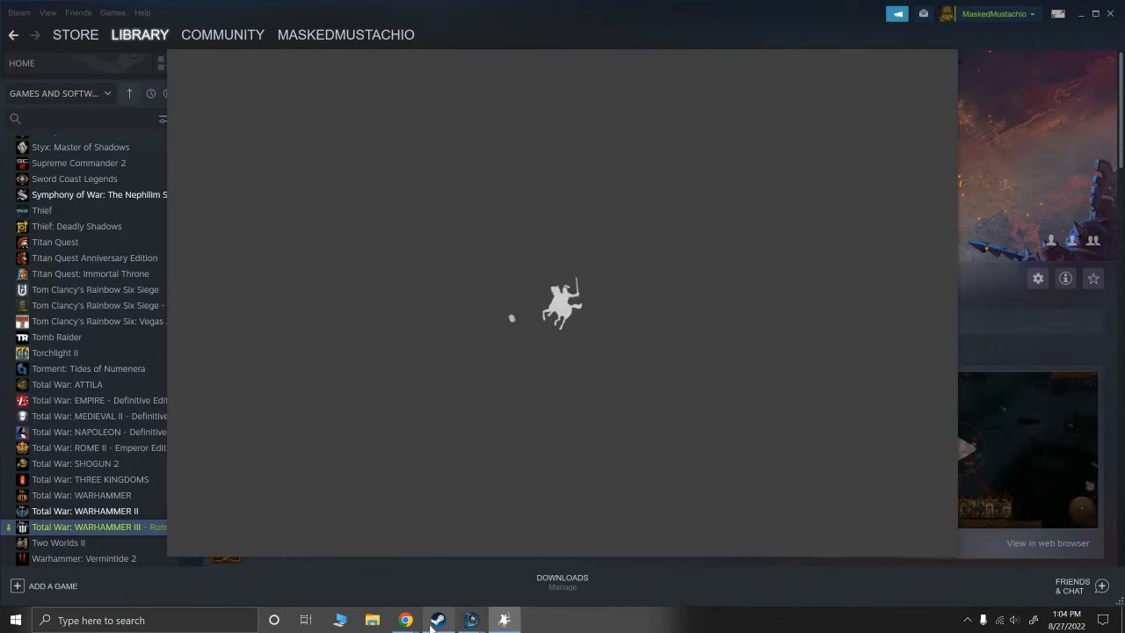
Open the recent Total War: WARHAMMER III data folder in File Explorer and locate Andy.pack
left_click(453, 623)
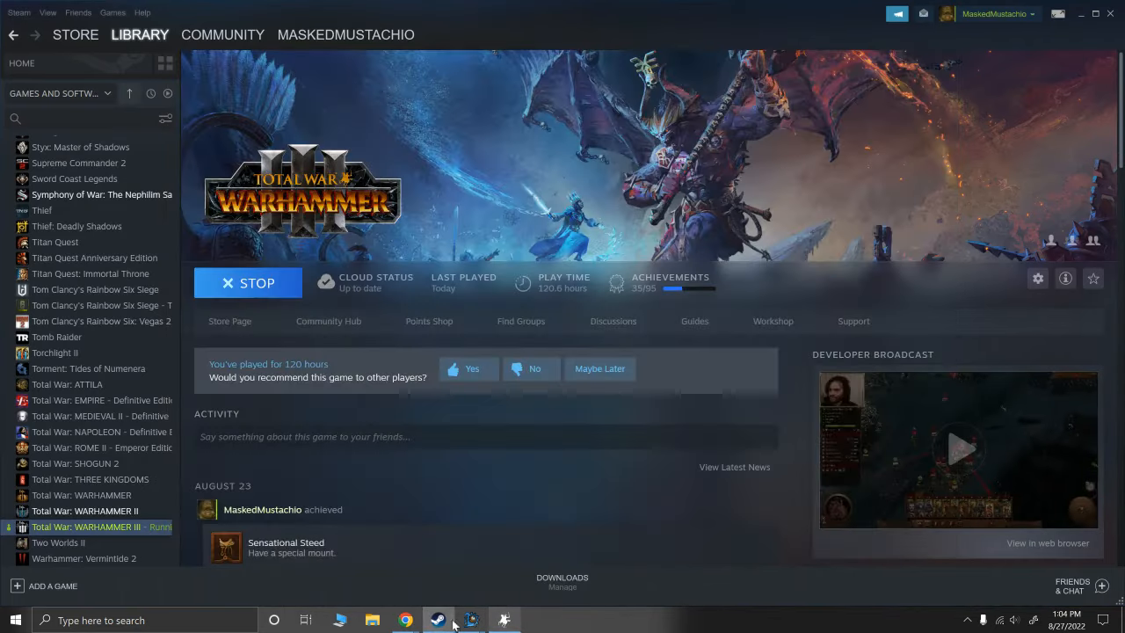
right_click(372, 621)
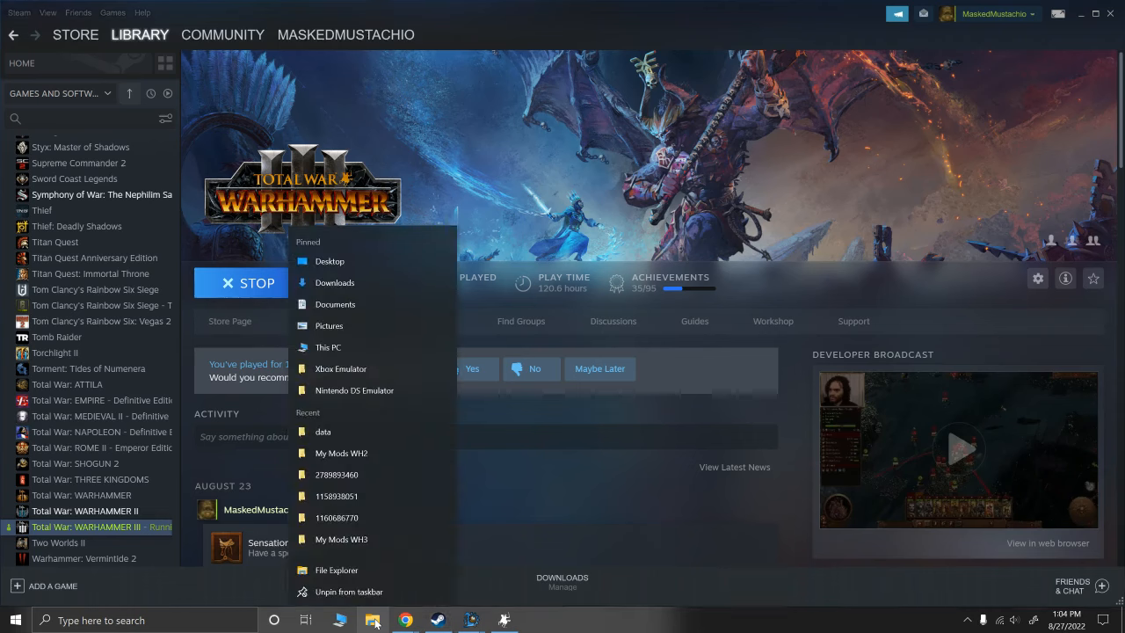
left_click(329, 430)
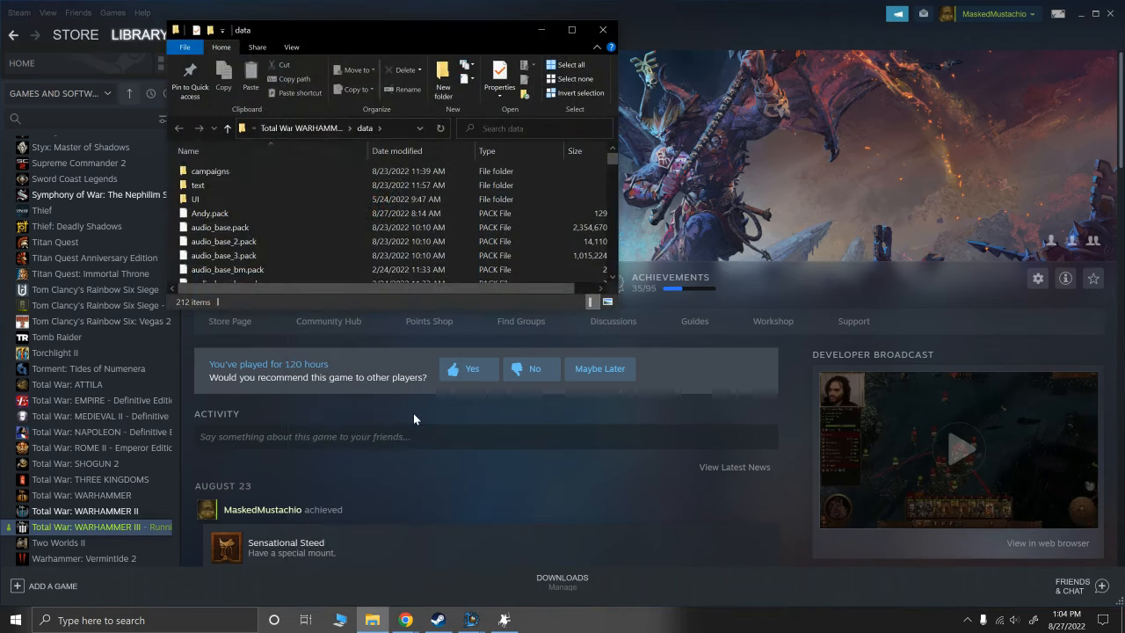
scroll(225, 202, "down", 2)
scroll(229, 226, "up", 2)
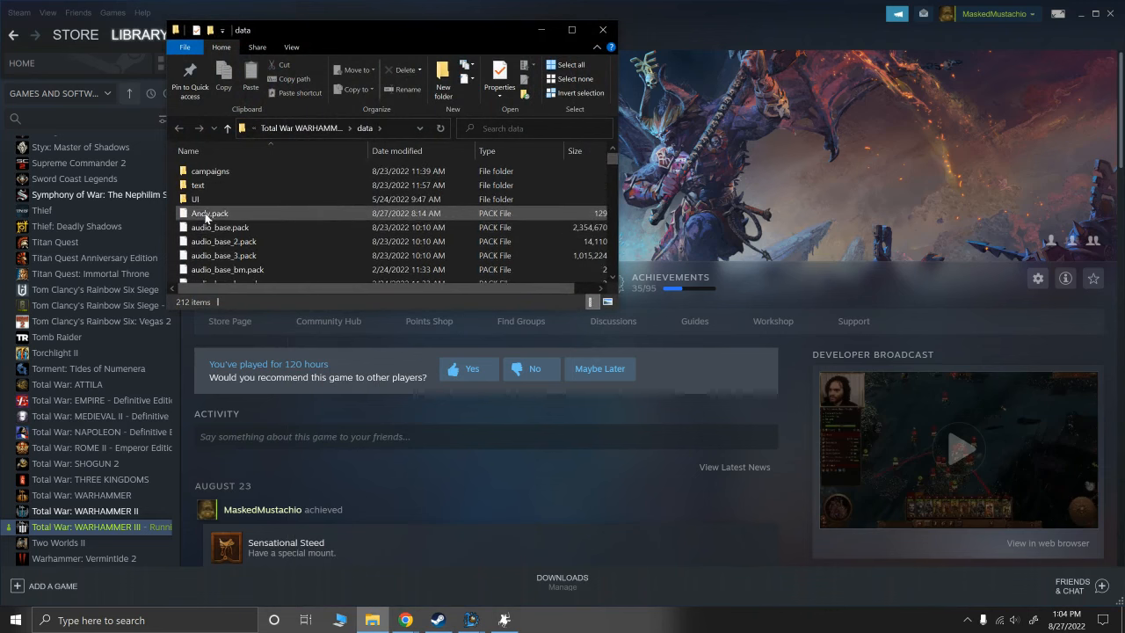
Find the Dwarf Rangers Expanded pack and its matching PNG image in the data folder, selecting each file
scroll(207, 217, "down", 10)
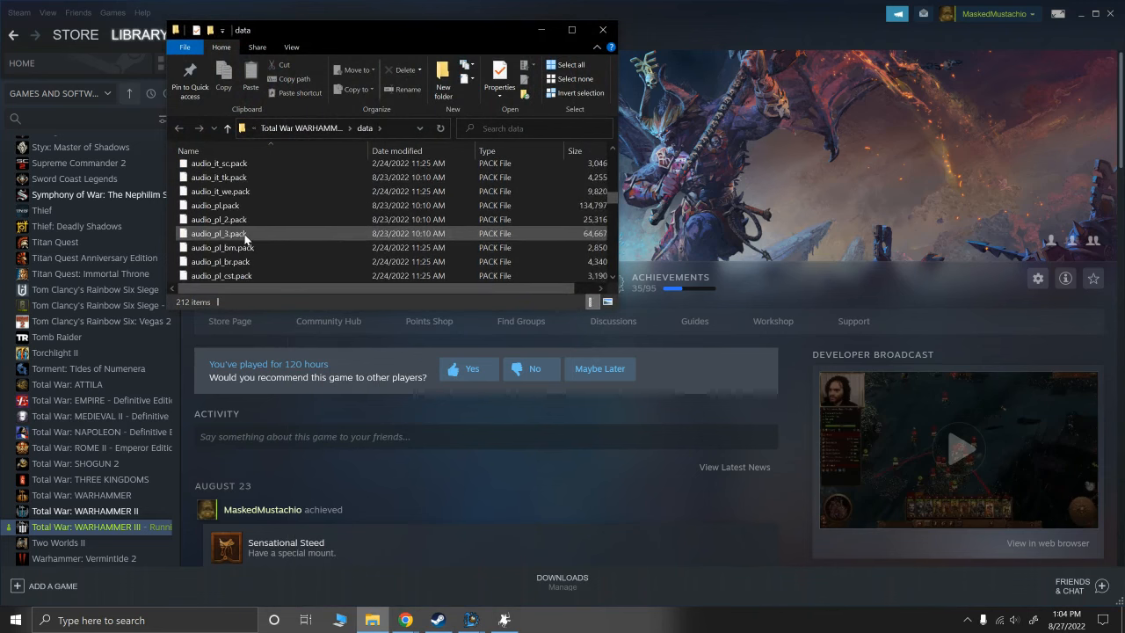
scroll(246, 238, "down", 8)
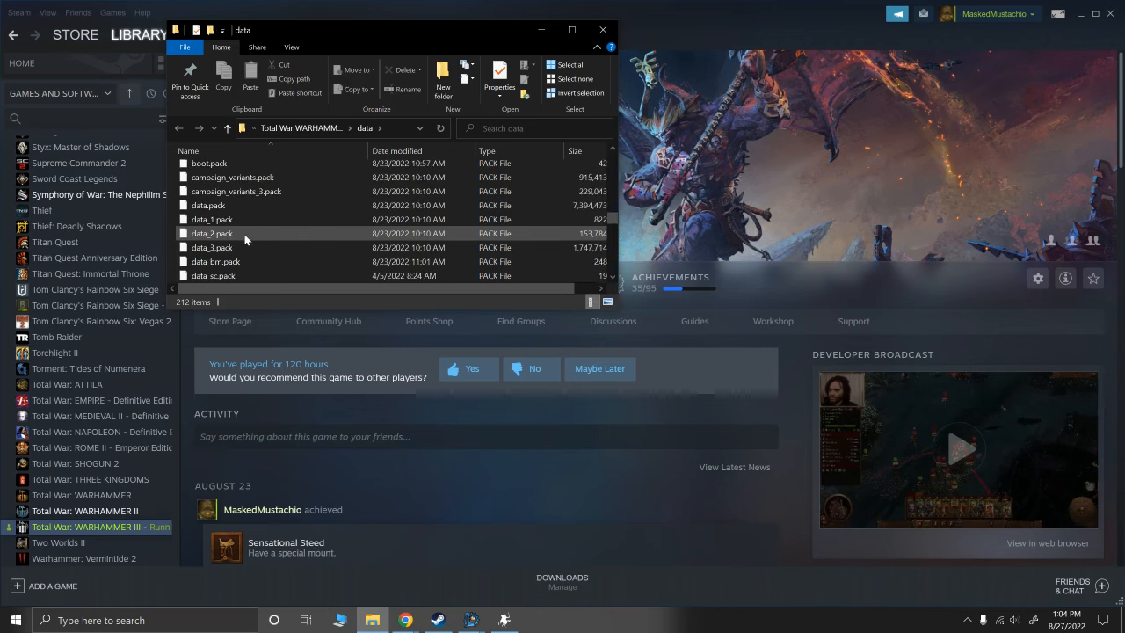
scroll(245, 237, "down", 12)
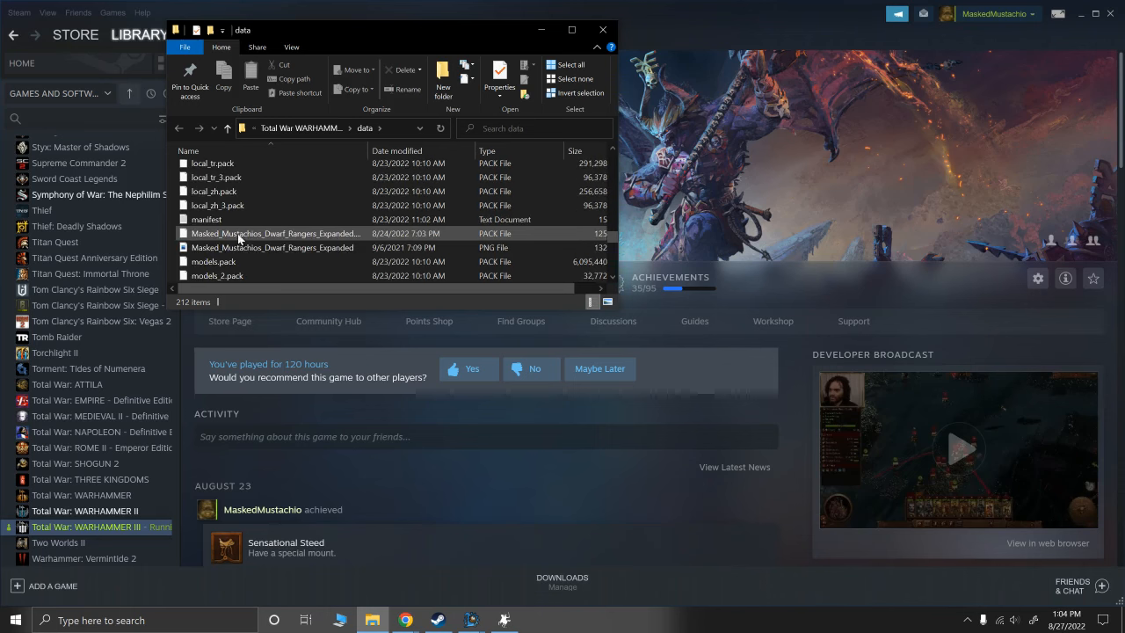
left_click(304, 249)
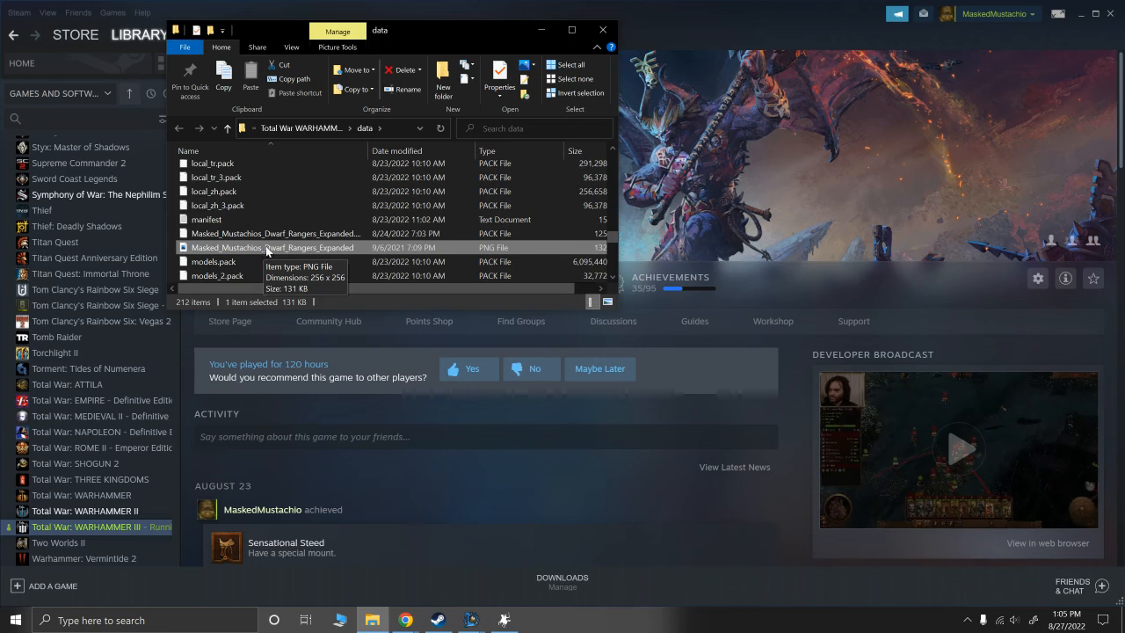
left_click(323, 234)
Switch to the Total War launcher, open the Mod Manager and look through the list of available mods
left_click(371, 379)
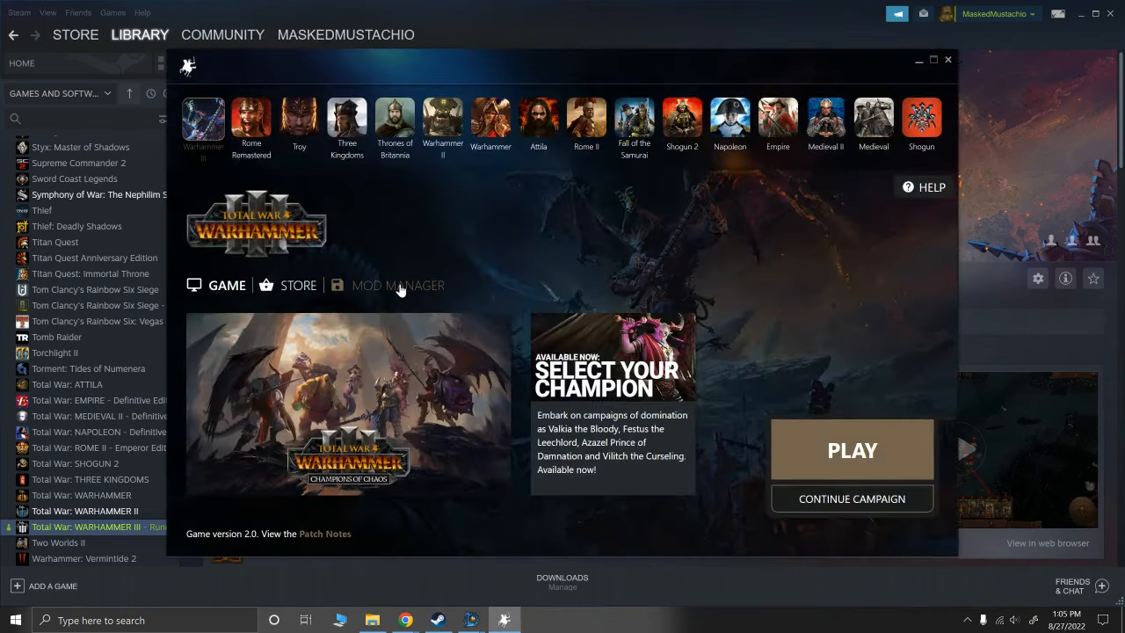
left_click(400, 288)
scroll(467, 371, "down", 2)
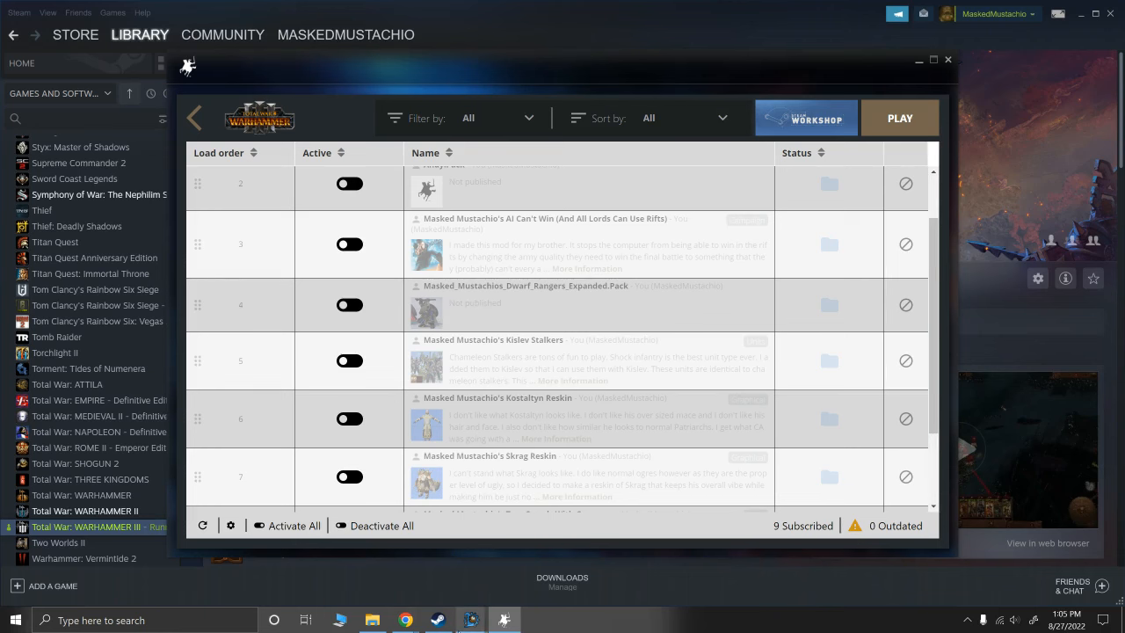
Switch back to Andy.pack in Rusted PackFile Manager and review the unit set rows and the pack's database tables
mouse_move(471, 620)
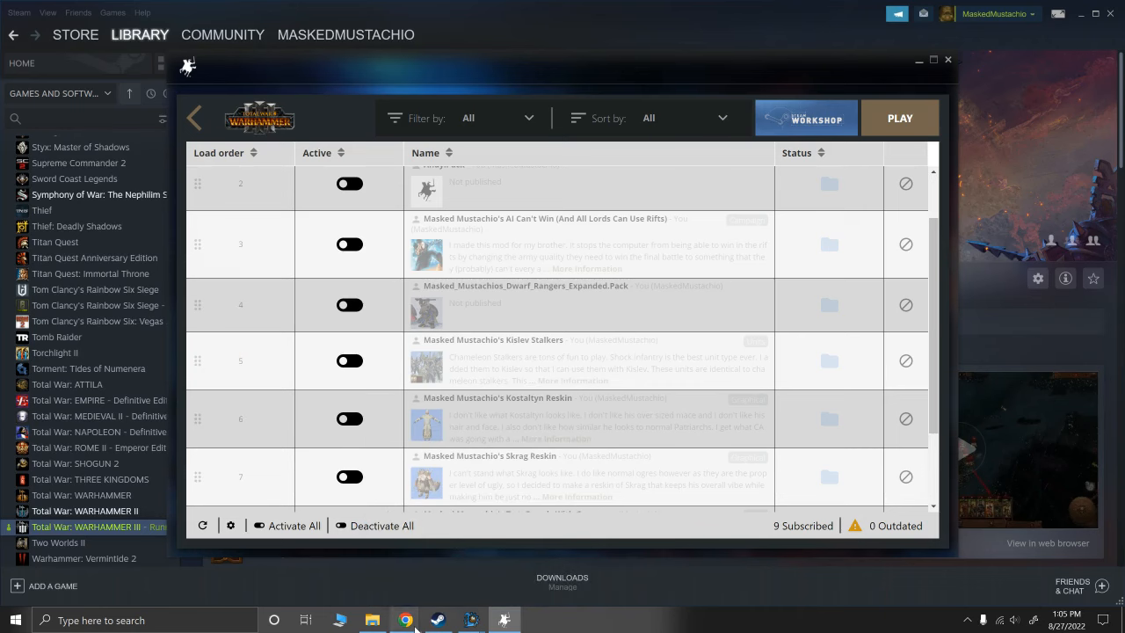
mouse_move(407, 618)
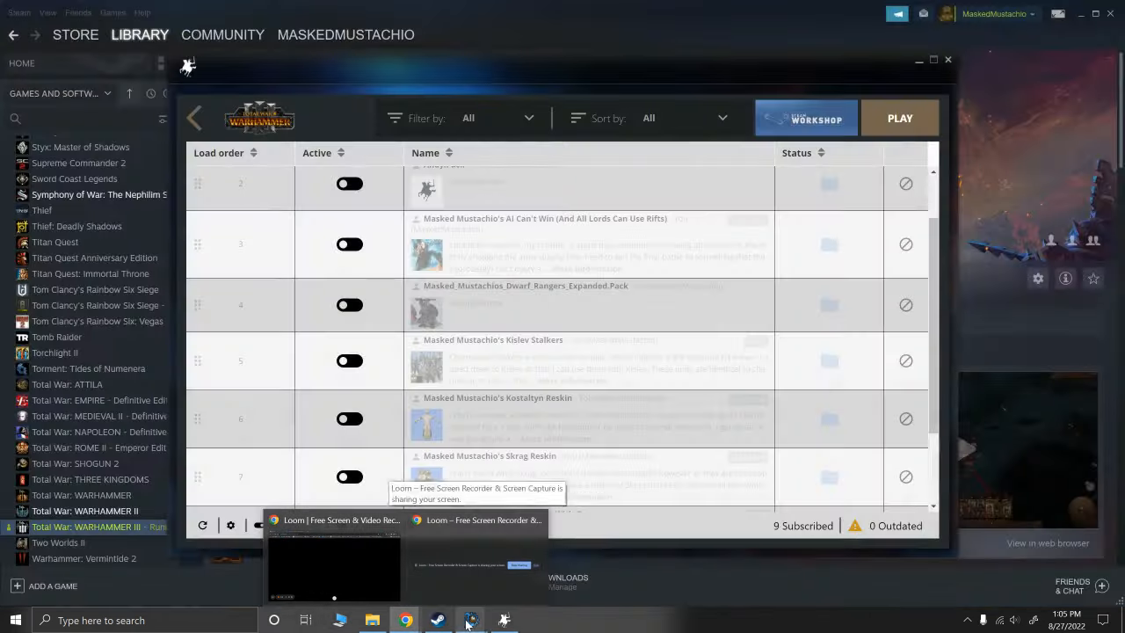
left_click(516, 561)
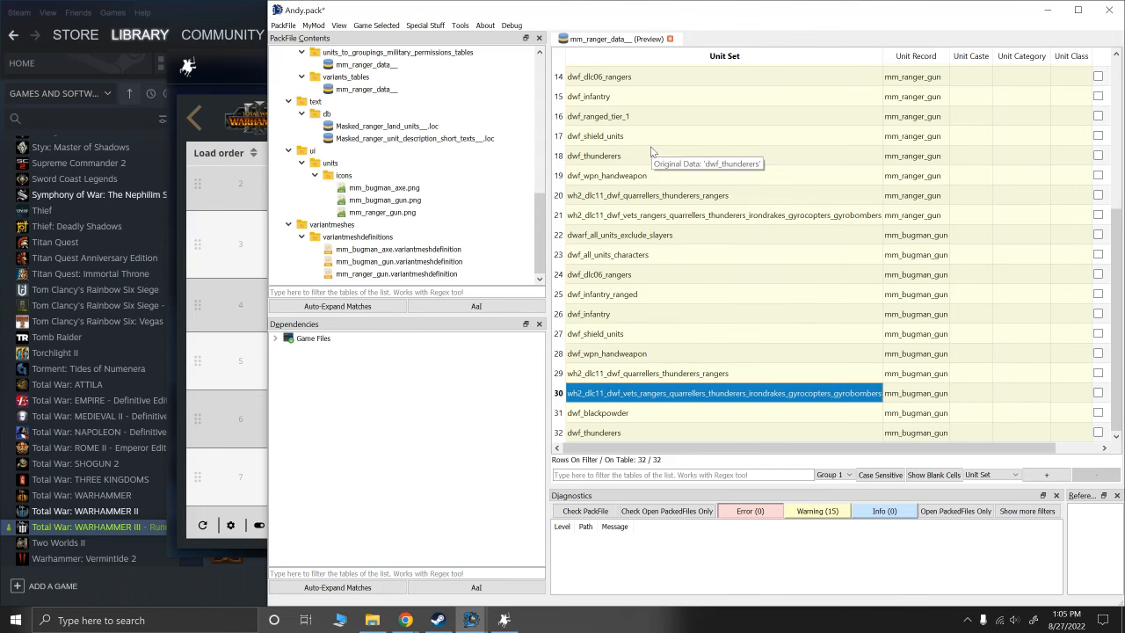
scroll(650, 227, "up", 4)
scroll(650, 226, "up", 1)
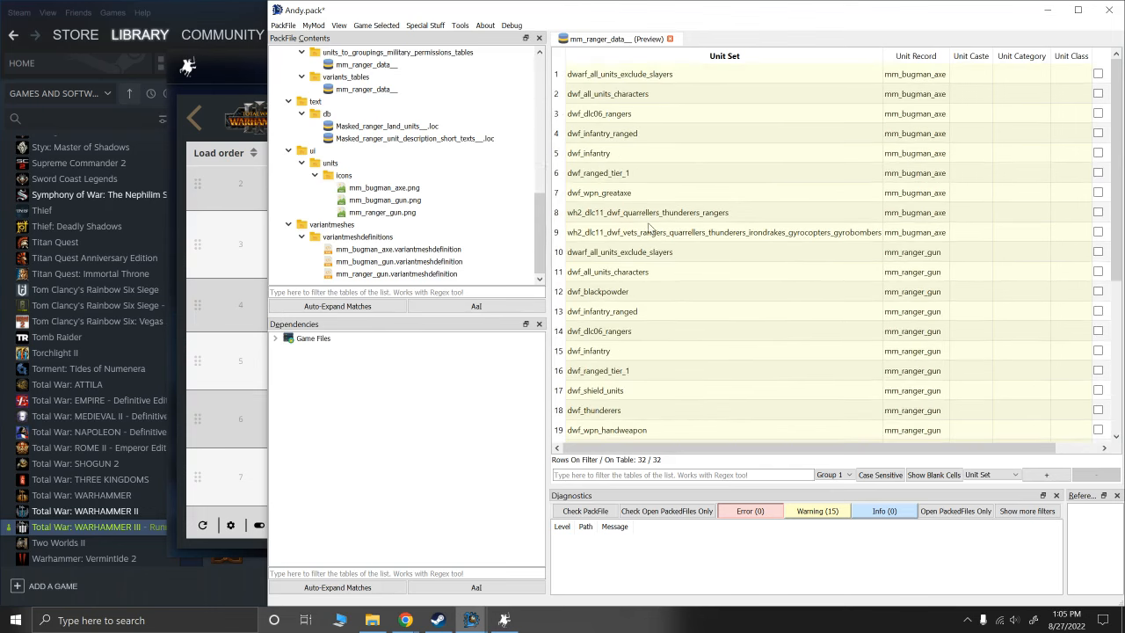
scroll(429, 189, "up", 10)
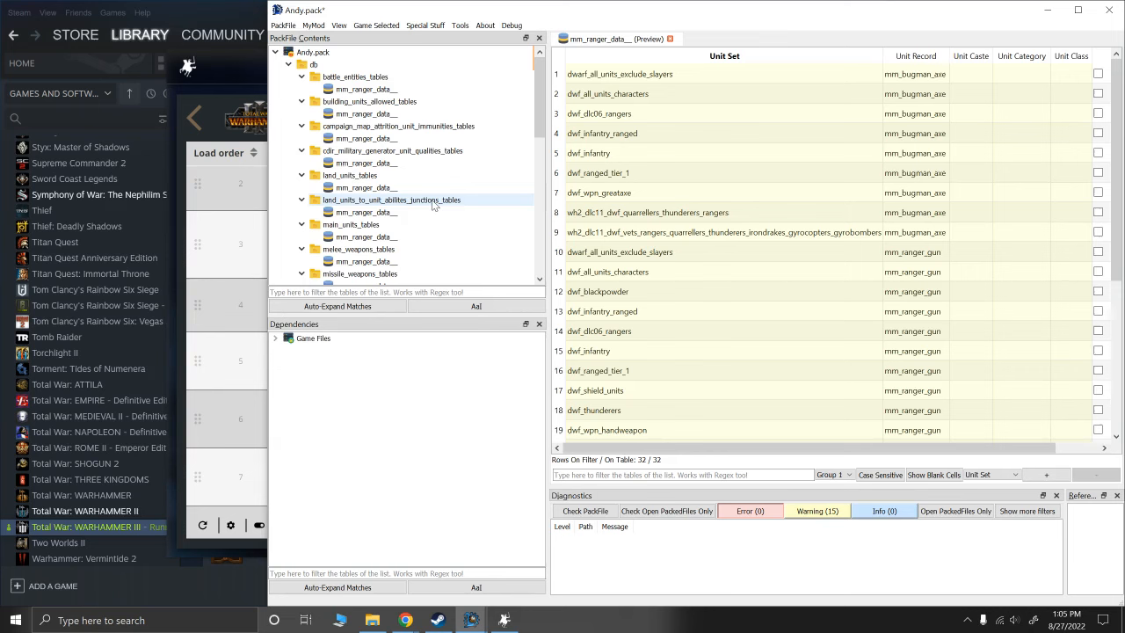
right_click(383, 242)
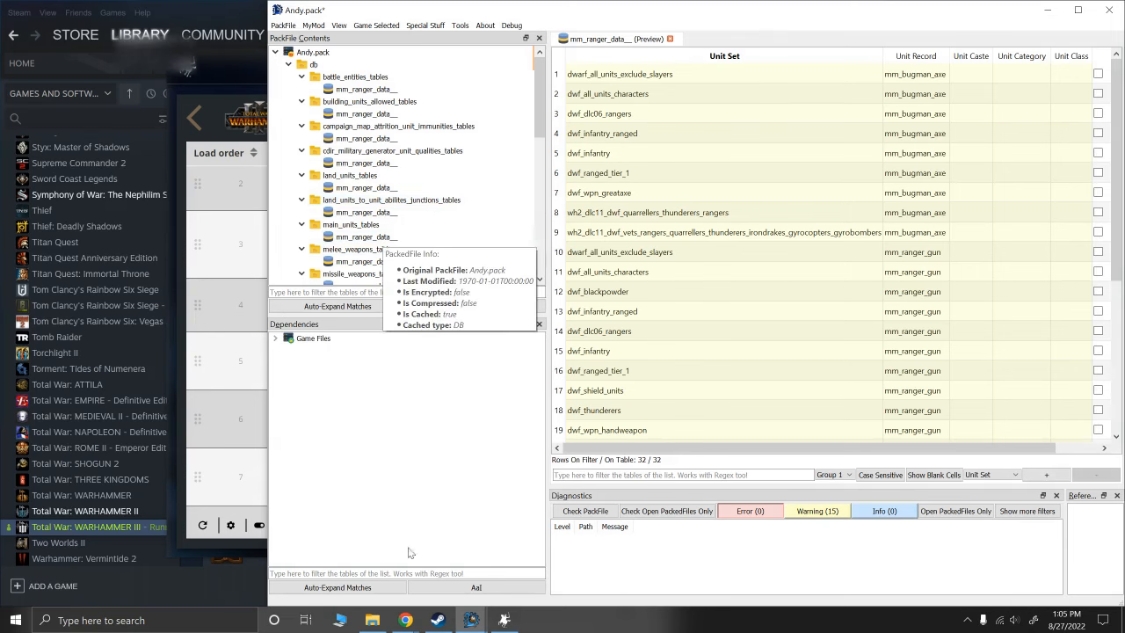
left_click(405, 620)
left_click(385, 579)
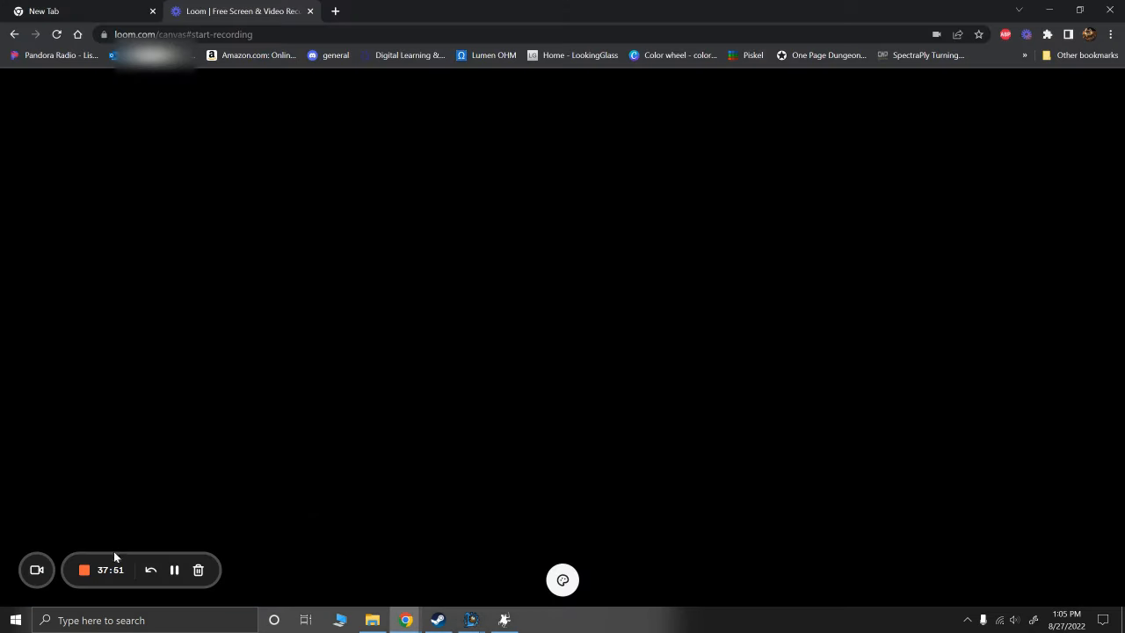